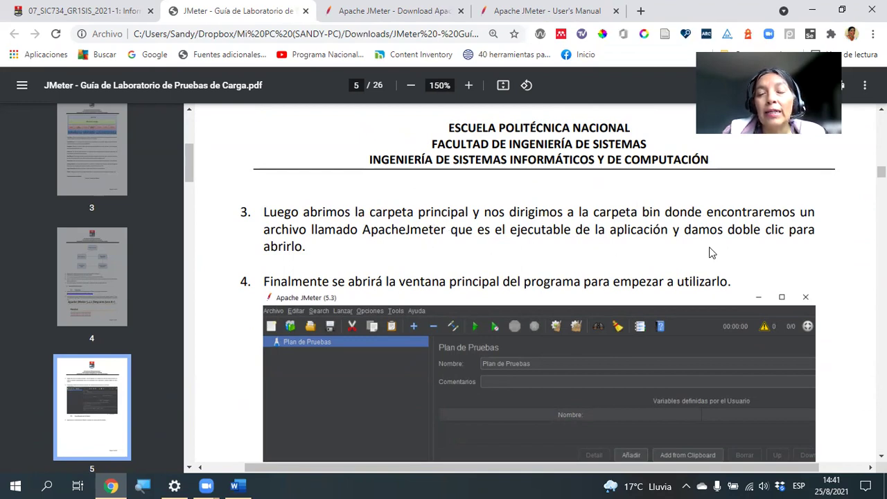
Scroll through the guide's JMeter main-window screenshot back to step 4, then bring up the Start menu
{"action": "left_click", "coordinate": [881, 456]}
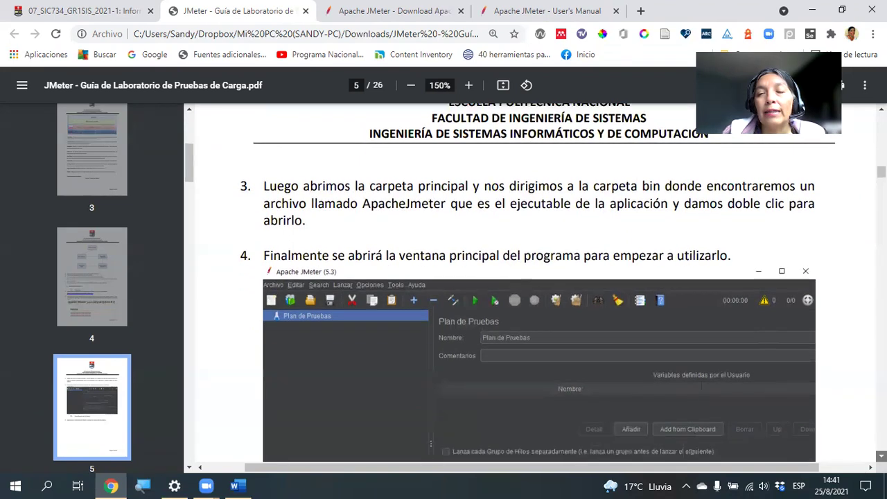
{"action": "left_click", "coordinate": [881, 456]}
{"action": "left_click", "coordinate": [881, 456]}
{"action": "left_click", "coordinate": [881, 456]}
{"action": "left_click", "coordinate": [881, 456]}
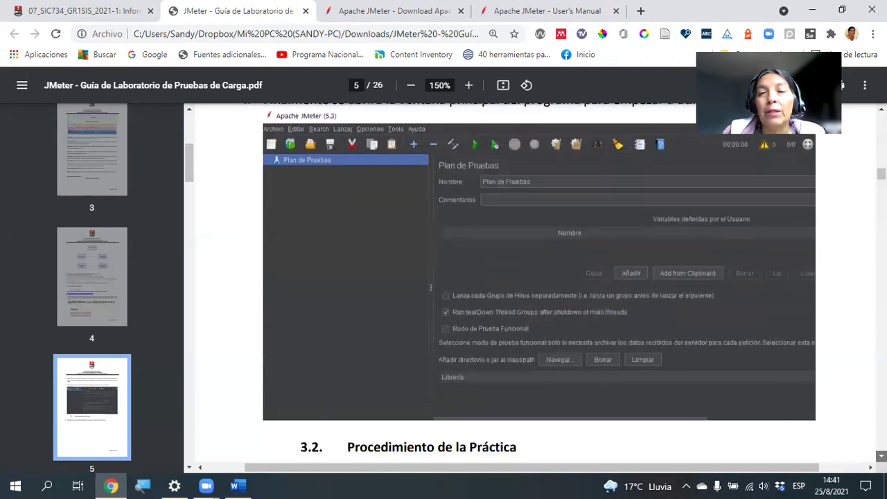
{"action": "left_click", "coordinate": [880, 109]}
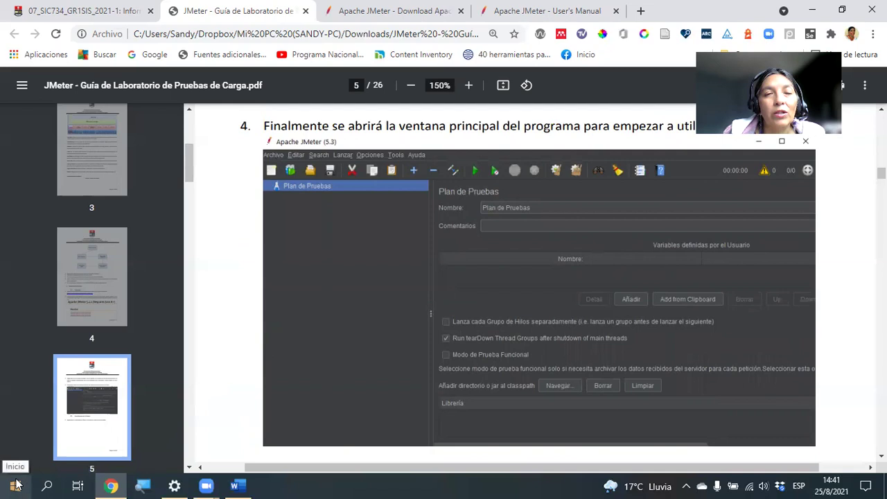
{"action": "left_click", "coordinate": [17, 485]}
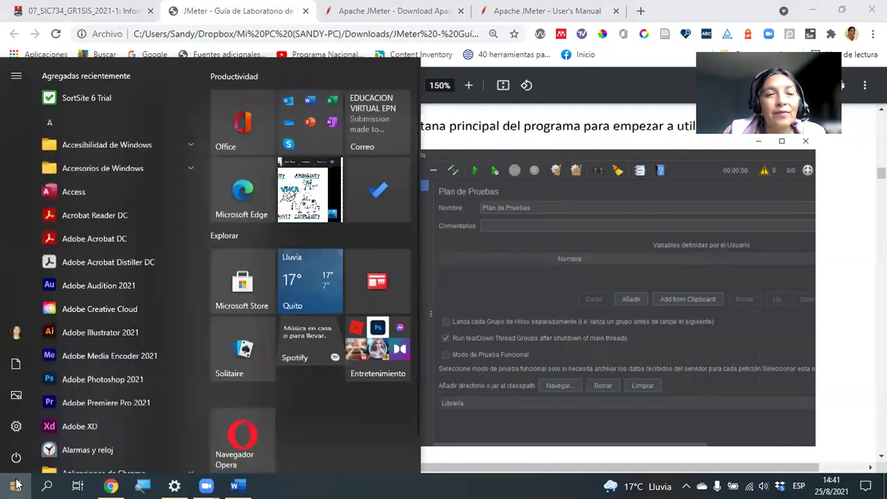
Navigate File Explorer into the 2021A SIC734 Calidad de Software Labs folder
{"action": "left_click", "coordinate": [17, 375]}
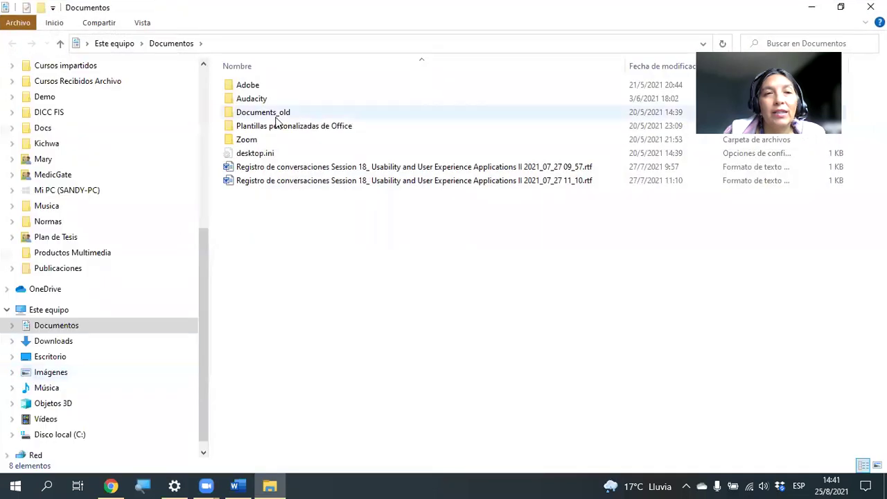
{"action": "scroll", "coordinate": [205, 104], "scroll_direction": "up", "scroll_amount": 1}
{"action": "scroll", "coordinate": [205, 104], "scroll_direction": "up", "scroll_amount": 5}
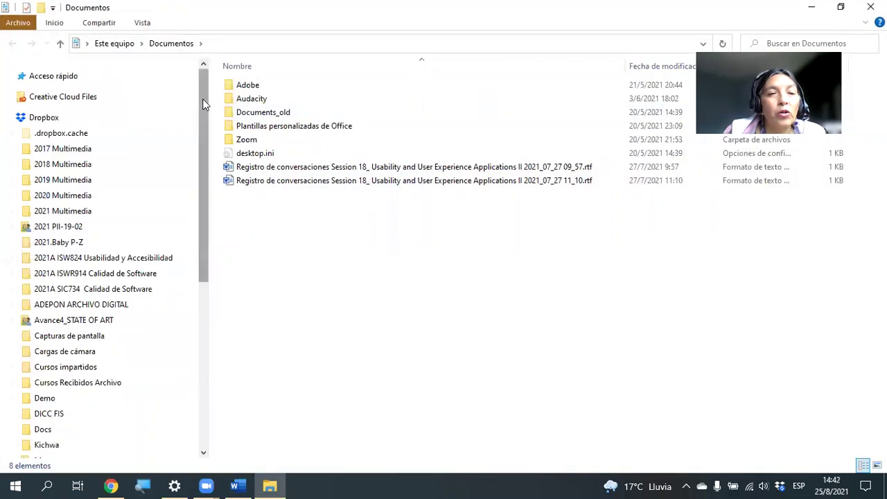
{"action": "left_click", "coordinate": [112, 289]}
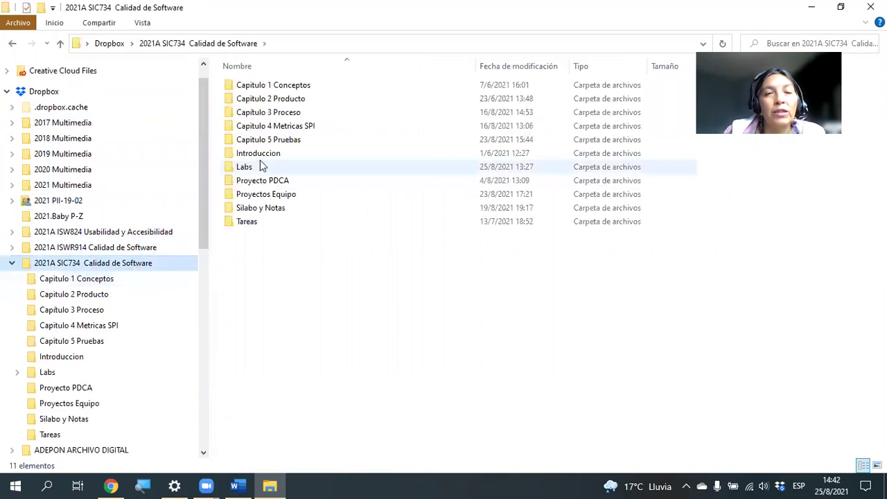
{"action": "left_click", "coordinate": [257, 168]}
{"action": "double_click", "coordinate": [257, 167]}
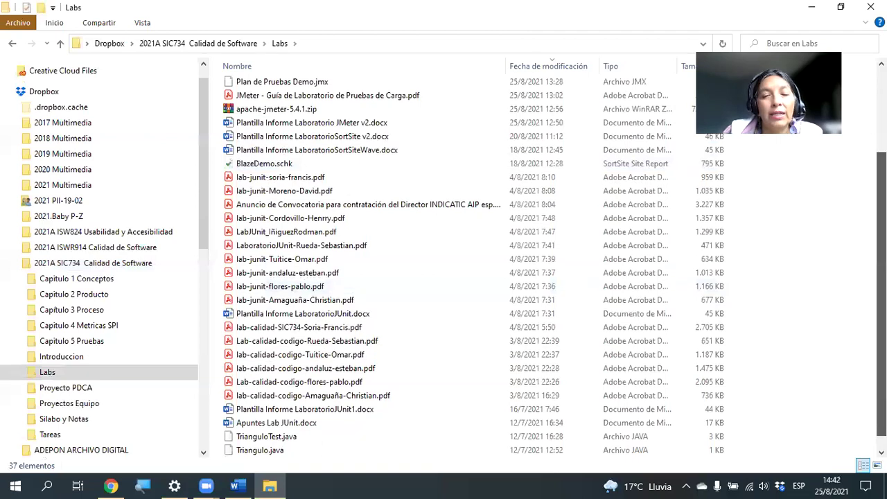
Open apache-jmeter-5.4.1\apache-jmeter-5.4.1\bin and launch ApacheJMeter.jar to start JMeter
{"action": "scroll", "coordinate": [629, 349], "scroll_direction": "down", "scroll_amount": 3}
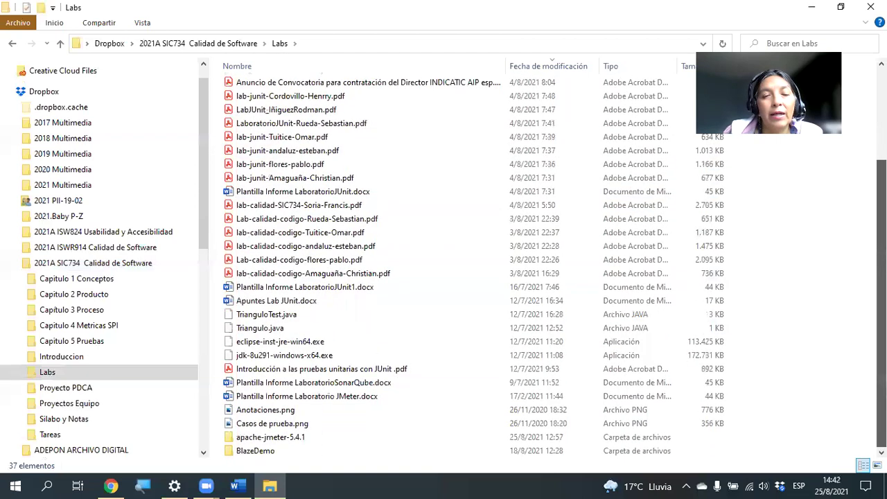
{"action": "left_click", "coordinate": [351, 64]}
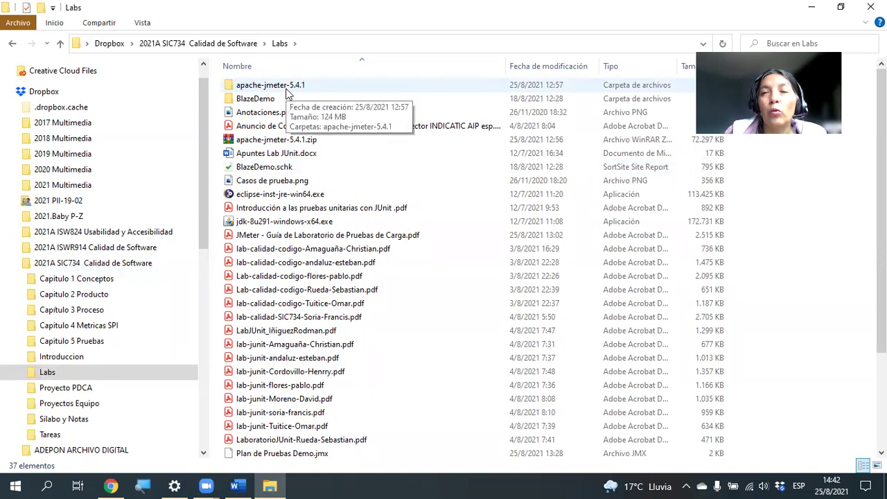
{"action": "double_click", "coordinate": [287, 93]}
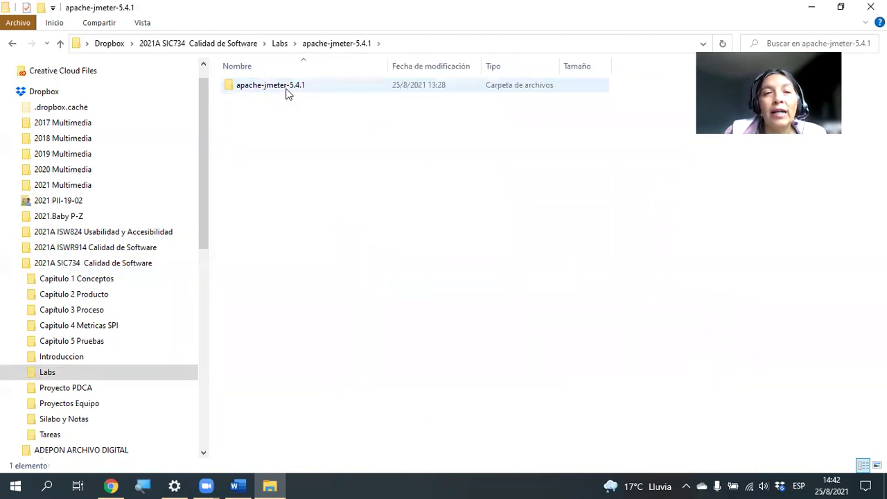
{"action": "double_click", "coordinate": [287, 94]}
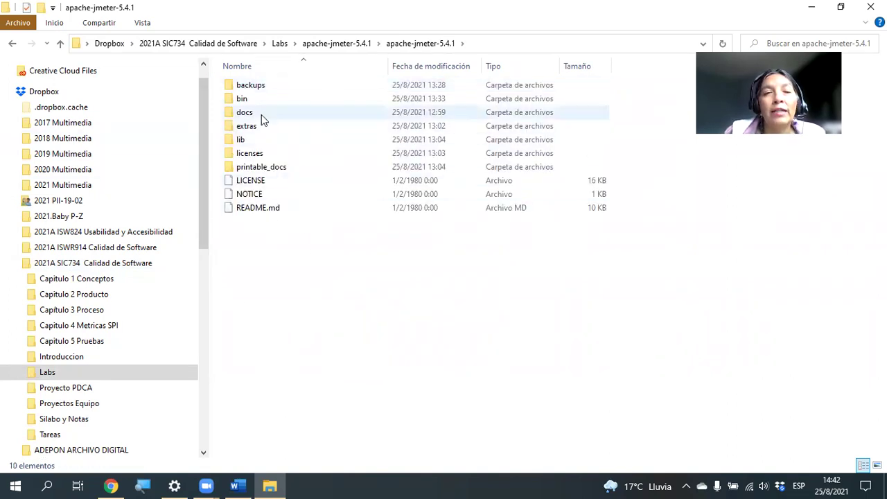
{"action": "double_click", "coordinate": [242, 99]}
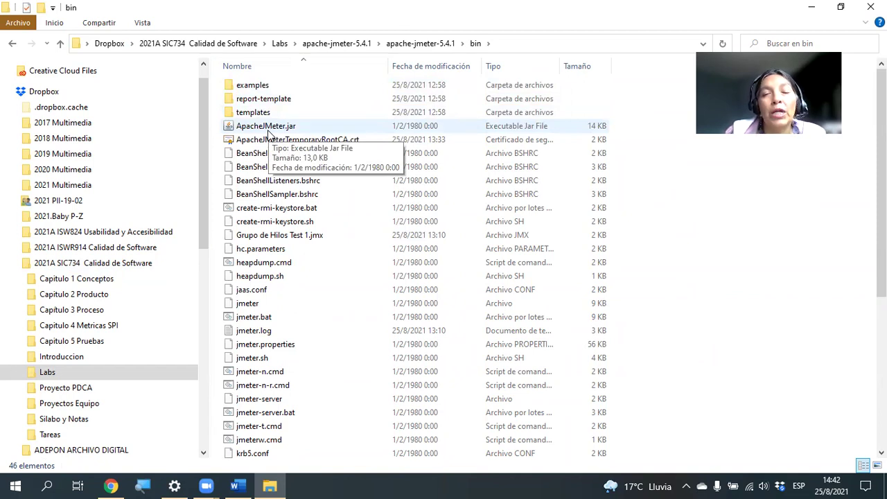
{"action": "double_click", "coordinate": [269, 127]}
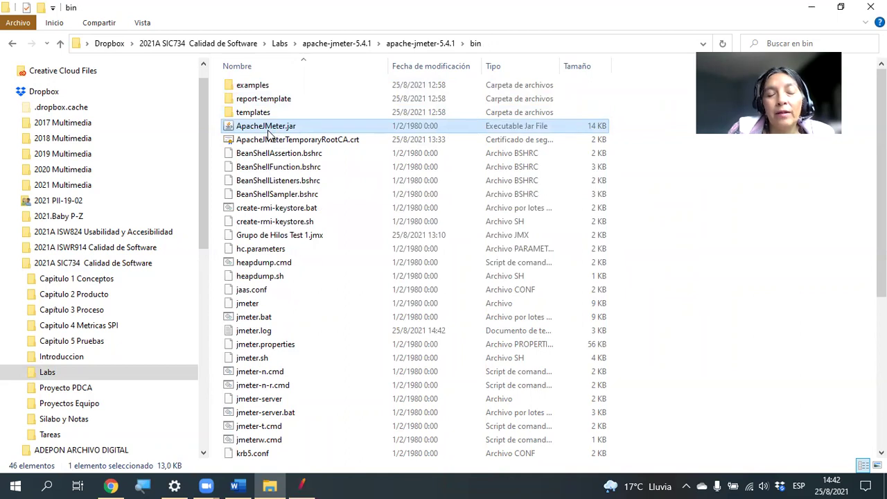
{"action": "left_click", "coordinate": [306, 484]}
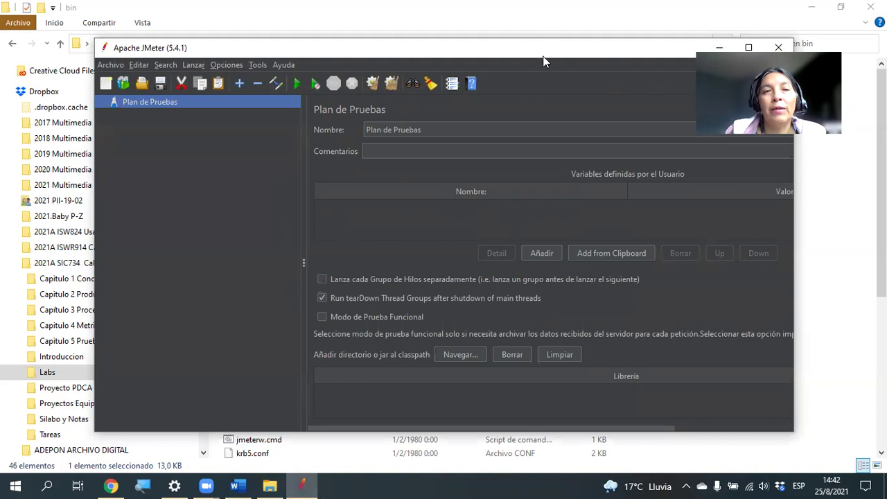
Maximize the JMeter 5.4.1 window showing the empty Plan de Pruebas
{"action": "left_click", "coordinate": [747, 47]}
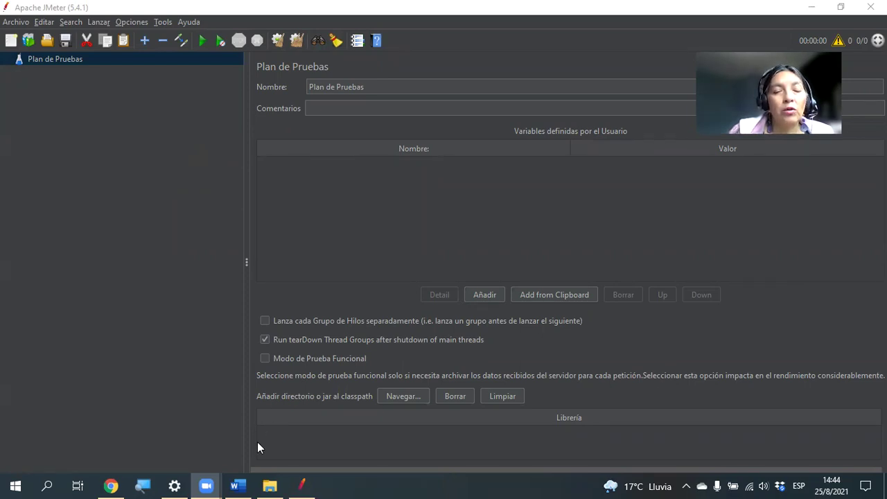
Close the guide's Chrome tab and open the JMeter lab guide PDF from Downloads in Acrobat Reader
{"action": "left_click", "coordinate": [111, 485]}
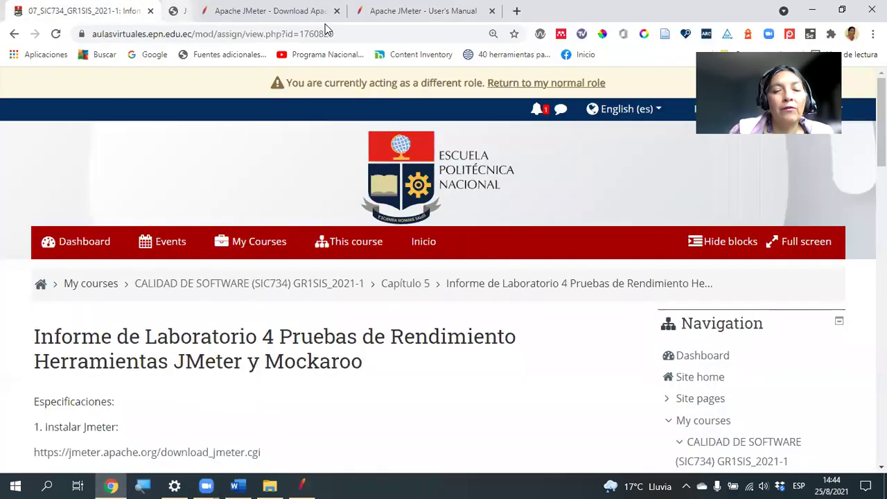
{"action": "left_click", "coordinate": [305, 10]}
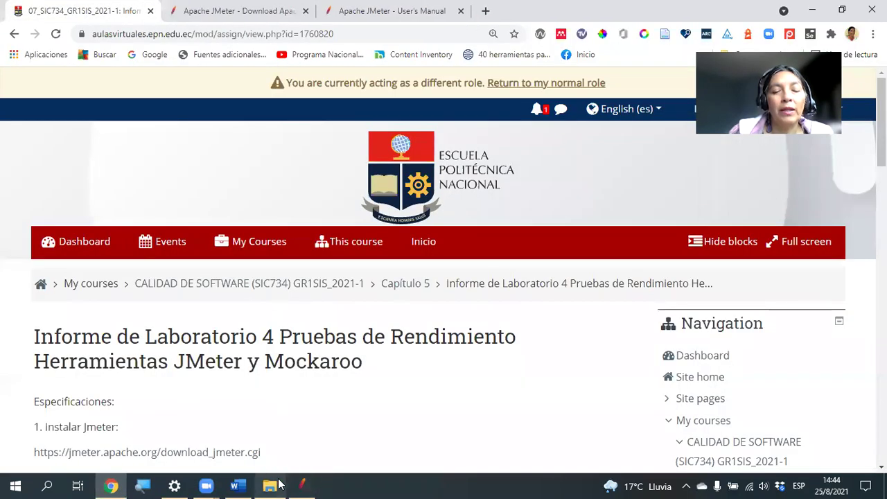
{"action": "left_click", "coordinate": [280, 483]}
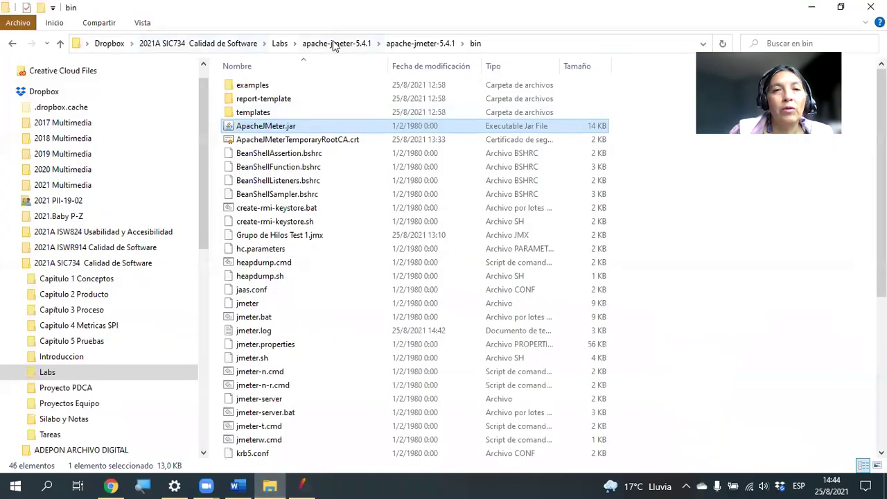
{"action": "left_click", "coordinate": [276, 44]}
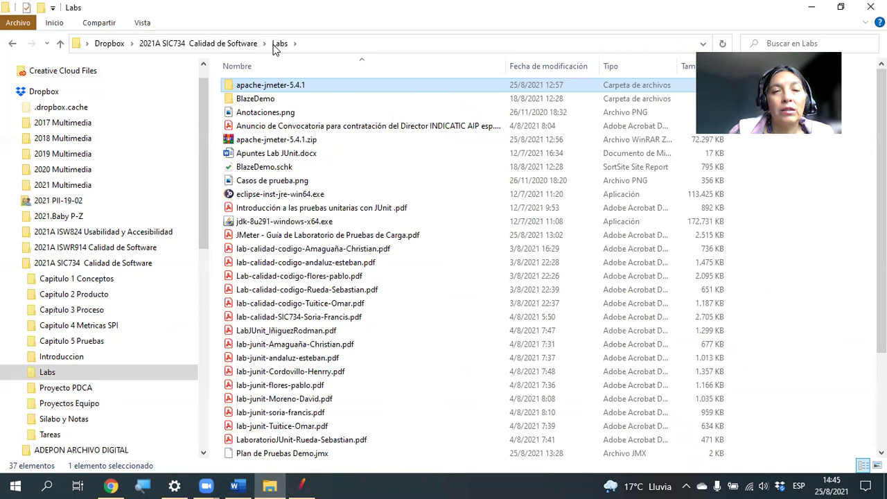
{"action": "left_click", "coordinate": [205, 417]}
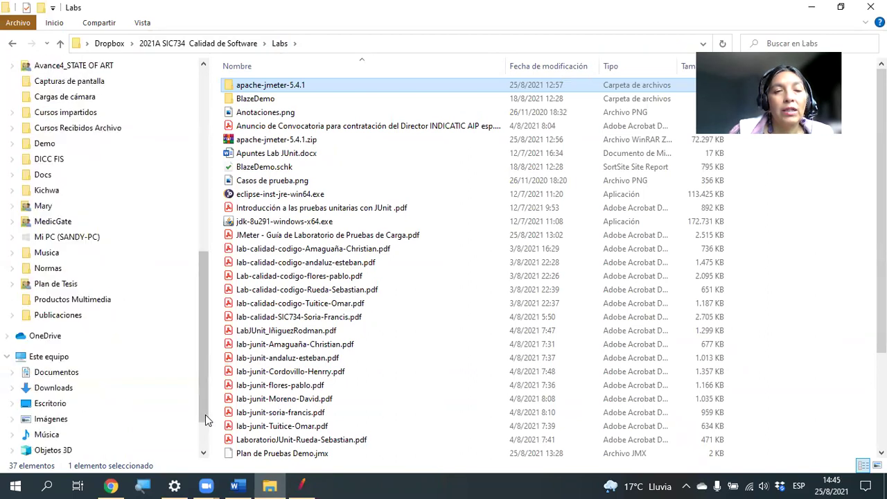
{"action": "left_click", "coordinate": [54, 387]}
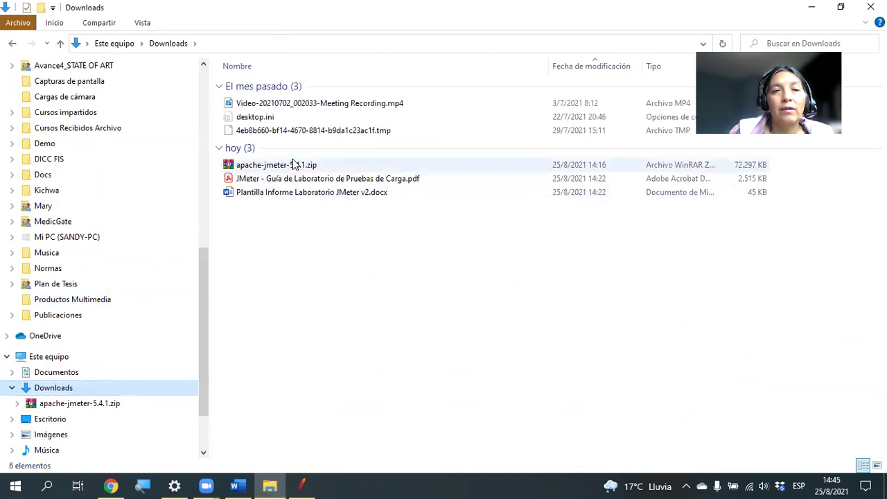
{"action": "double_click", "coordinate": [296, 178]}
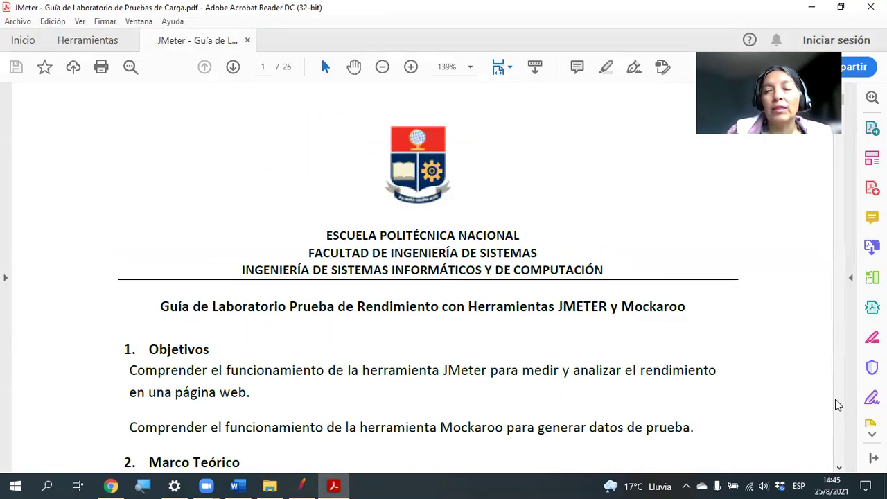
Scroll the guide down to the practice procedure section
{"action": "scroll", "coordinate": [837, 405], "scroll_direction": "down", "scroll_amount": 15}
{"action": "scroll", "coordinate": [836, 405], "scroll_direction": "down", "scroll_amount": 10}
{"action": "scroll", "coordinate": [838, 405], "scroll_direction": "down", "scroll_amount": 15}
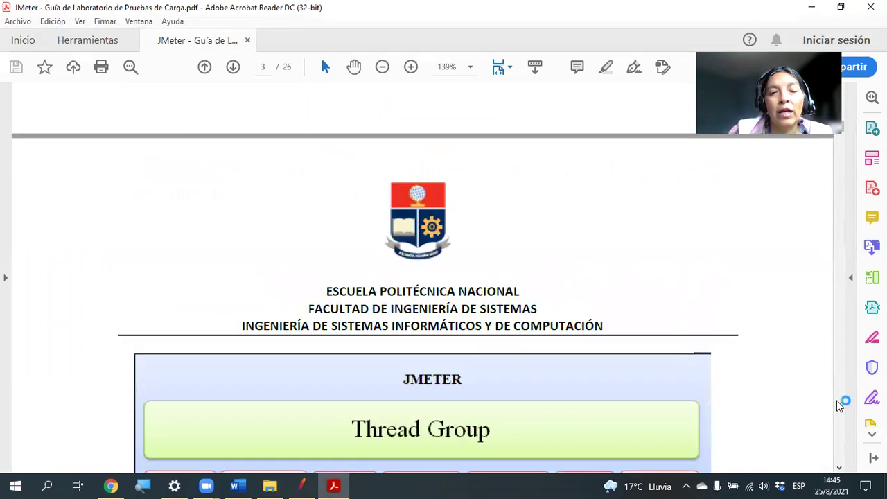
{"action": "scroll", "coordinate": [839, 406], "scroll_direction": "down", "scroll_amount": 8}
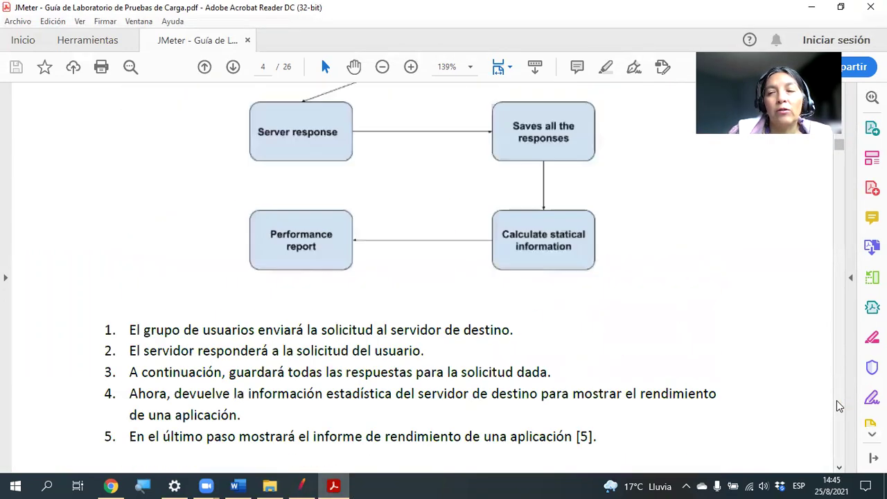
{"action": "scroll", "coordinate": [839, 414], "scroll_direction": "down", "scroll_amount": 15}
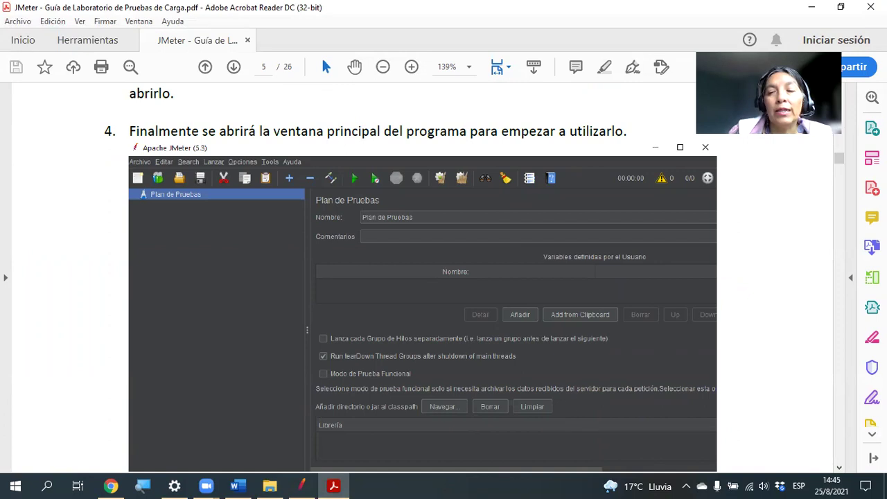
{"action": "left_click", "coordinate": [841, 469]}
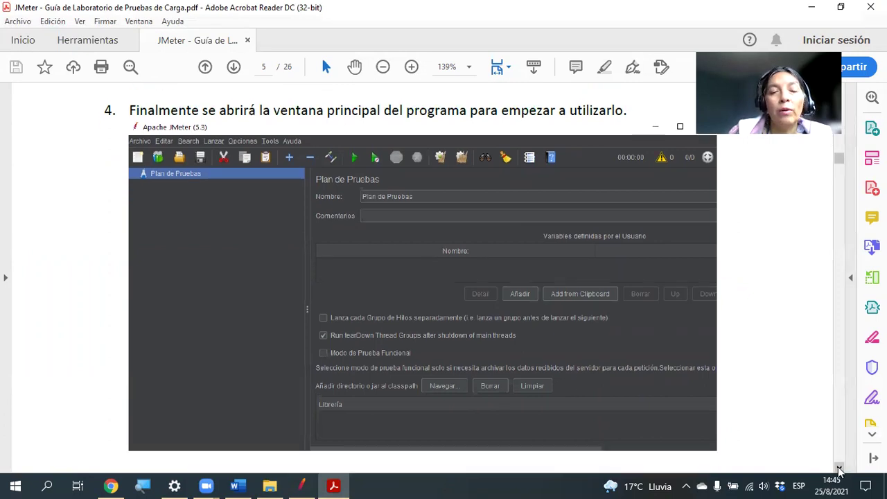
{"action": "left_click", "coordinate": [840, 469]}
{"action": "left_click", "coordinate": [840, 468]}
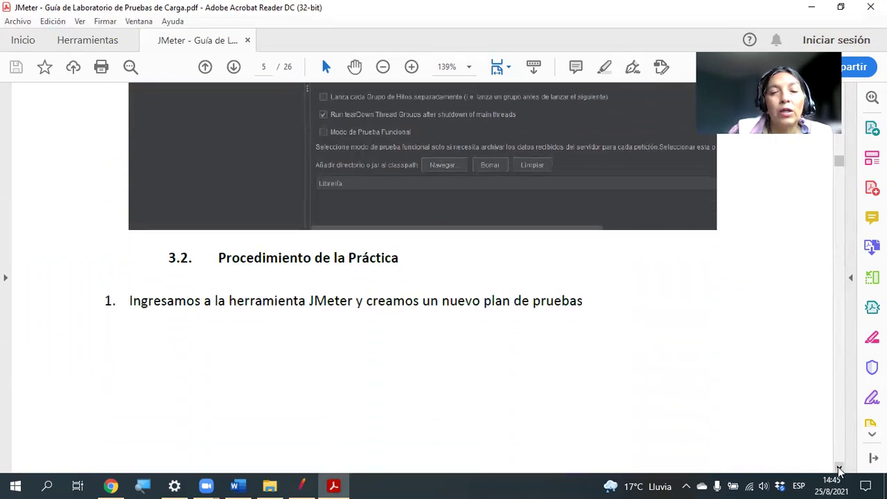
{"action": "left_click", "coordinate": [840, 469]}
Advance to page 6's JMeter test-plan screenshot, zoom to 150%, and return to JMeter
{"action": "left_click", "coordinate": [840, 468]}
{"action": "left_click", "coordinate": [840, 469]}
{"action": "left_click", "coordinate": [840, 468]}
{"action": "left_click", "coordinate": [840, 469]}
{"action": "left_click", "coordinate": [840, 469]}
{"action": "left_click", "coordinate": [840, 469]}
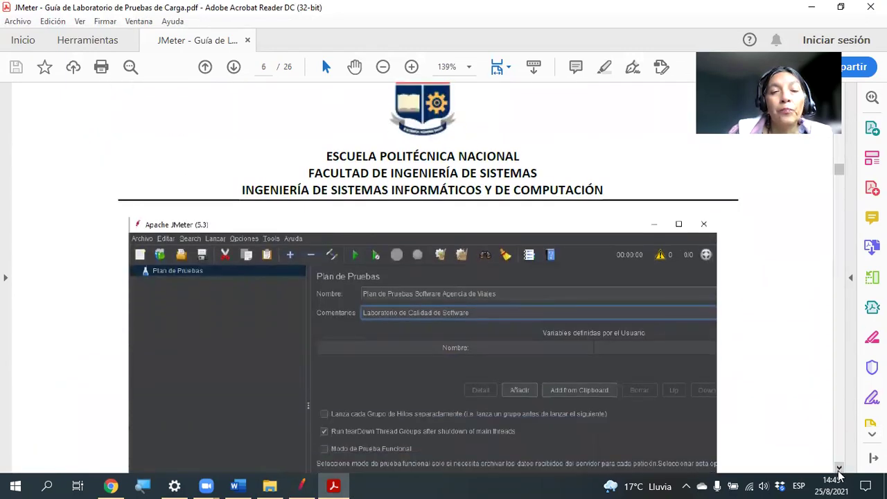
{"action": "left_click", "coordinate": [839, 468]}
{"action": "left_click", "coordinate": [840, 468]}
{"action": "left_click", "coordinate": [840, 469]}
{"action": "left_click", "coordinate": [840, 468]}
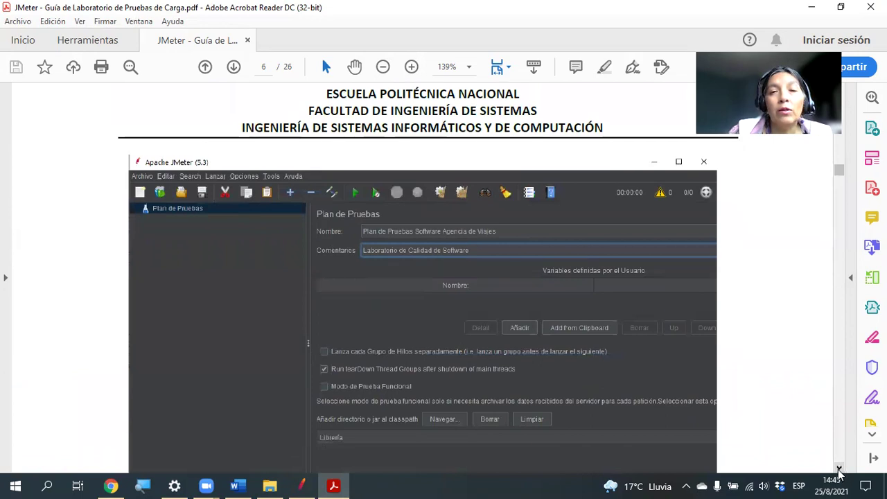
{"action": "left_click", "coordinate": [411, 67]}
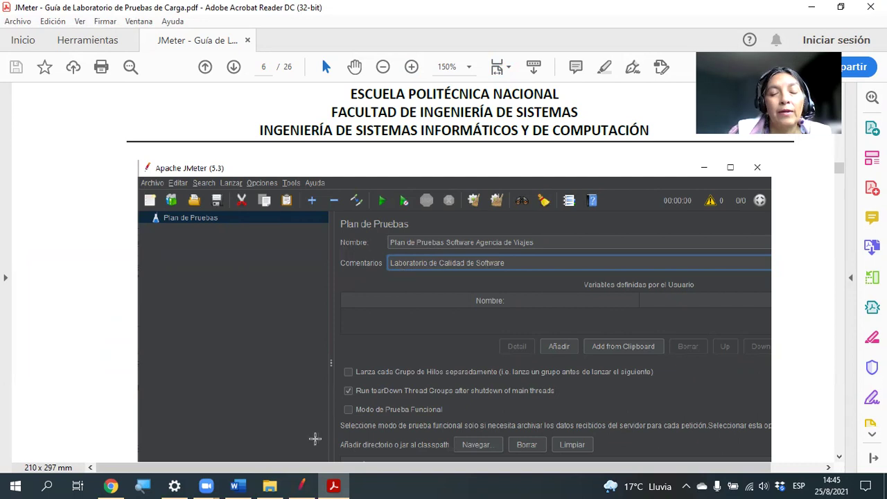
{"action": "left_click", "coordinate": [302, 484]}
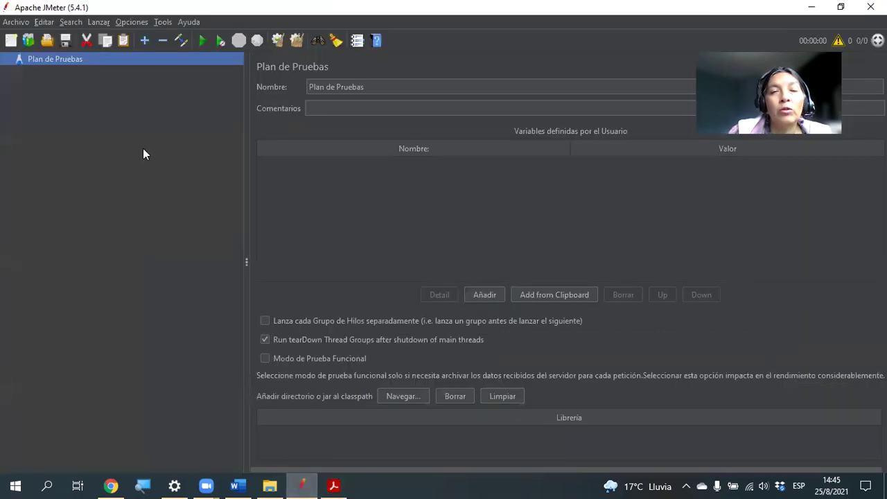
Rename the plan 'Plan de Pruebas Agencia de Viajes' with comment 'Labotorio 4 de Calidad de Software'
{"action": "left_click", "coordinate": [373, 87]}
{"action": "type", "text": "Agencia de Viajes"}
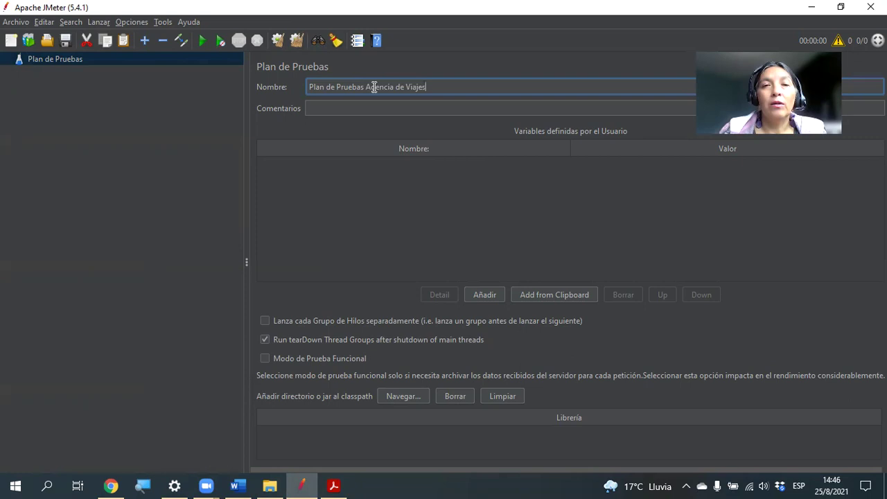
{"action": "left_click", "coordinate": [361, 107]}
{"action": "type", "text": "Labotorio 4 de Calidad de Software"}
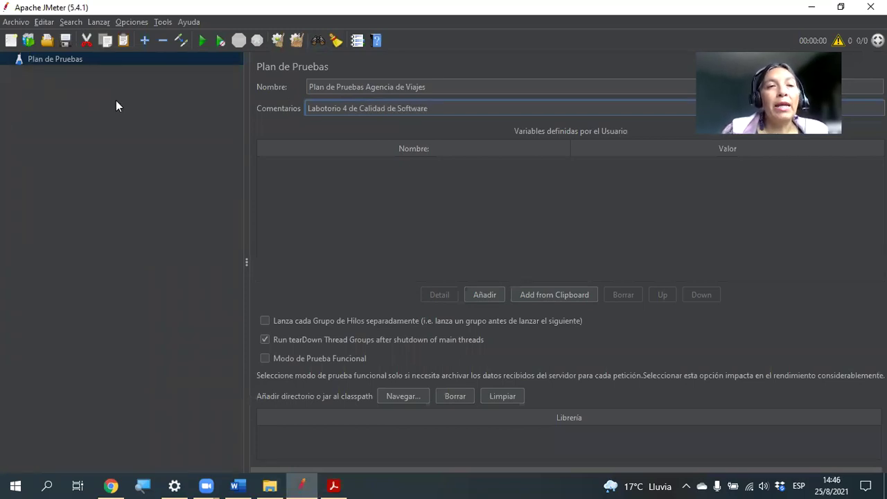
{"action": "left_click", "coordinate": [65, 41]}
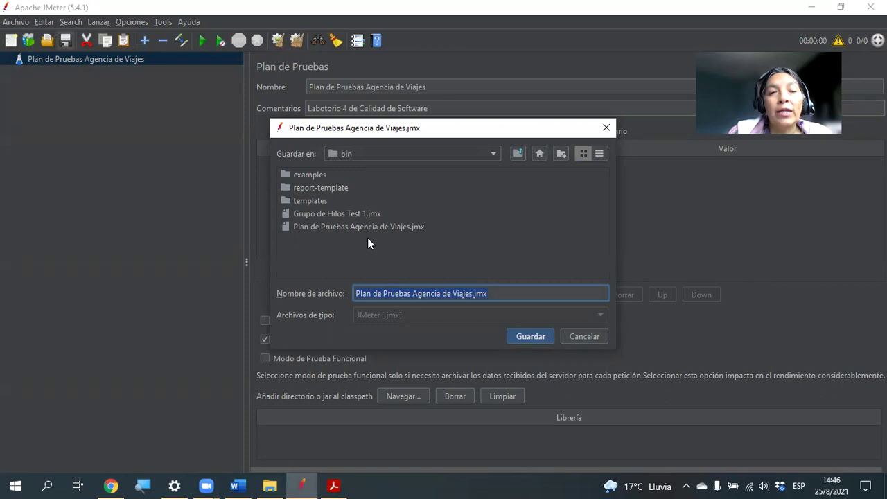
Save the plan as Plan de Pruebas Agencia de Viajes.jmx in 2021 Multimedia's 2021-01-20 SIC734 folder
{"action": "left_click", "coordinate": [494, 155]}
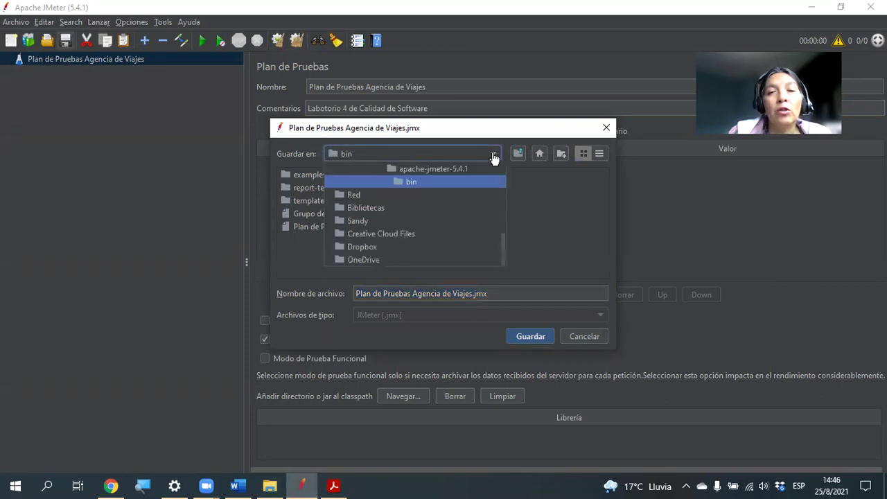
{"action": "left_click", "coordinate": [398, 254]}
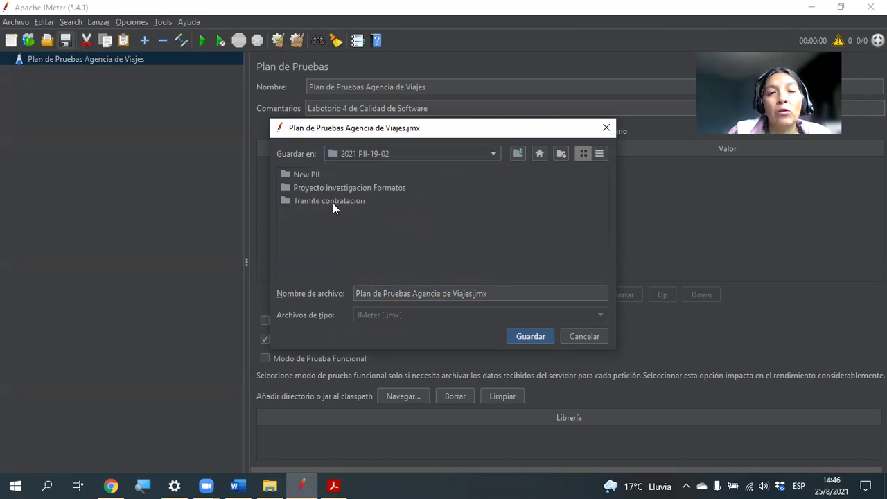
{"action": "left_click", "coordinate": [492, 156]}
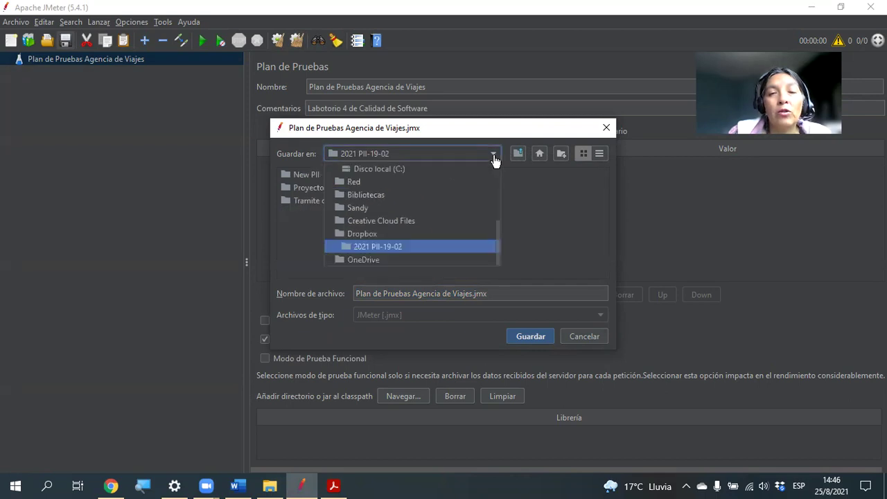
{"action": "left_click", "coordinate": [417, 235]}
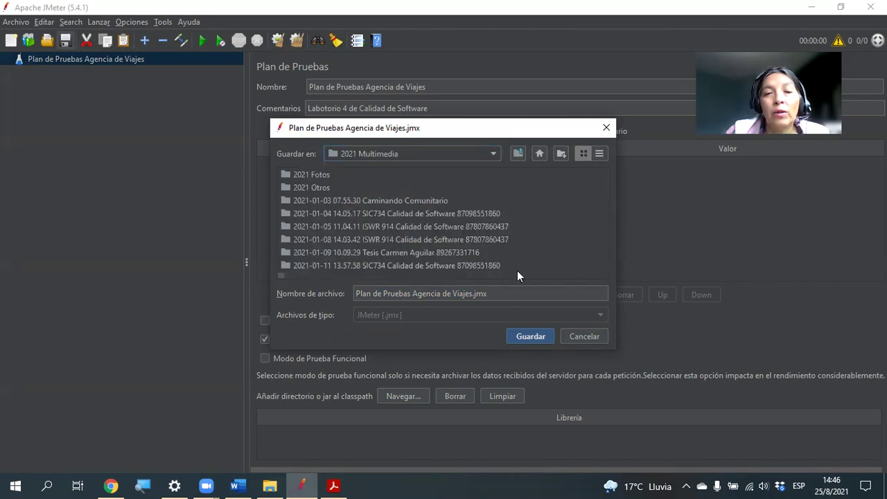
{"action": "left_click", "coordinate": [579, 226]}
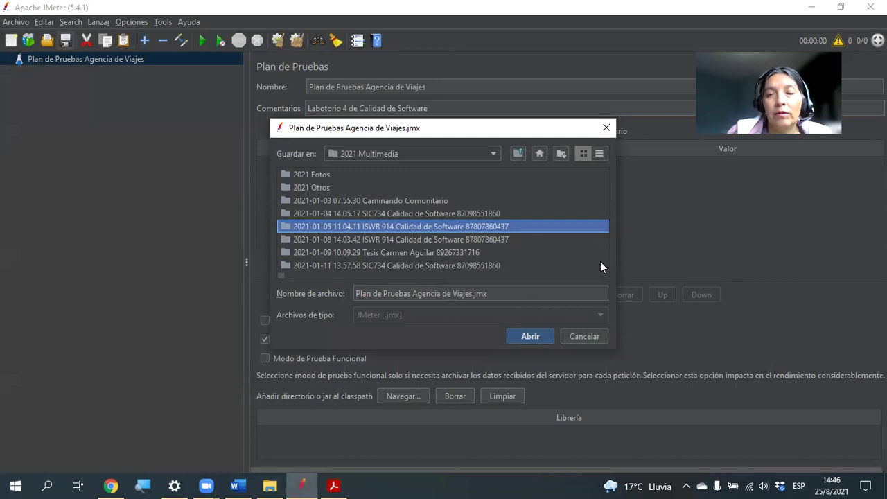
{"action": "key", "text": "Down"}
{"action": "key", "text": "Down"}
{"action": "key", "text": "Down"}
{"action": "key", "text": "Down"}
{"action": "key", "text": "Down"}
{"action": "key", "text": "Down"}
{"action": "key", "text": "Down"}
{"action": "key", "text": "Down"}
{"action": "key", "text": "Down"}
{"action": "key", "text": "Down"}
{"action": "key", "text": "Up"}
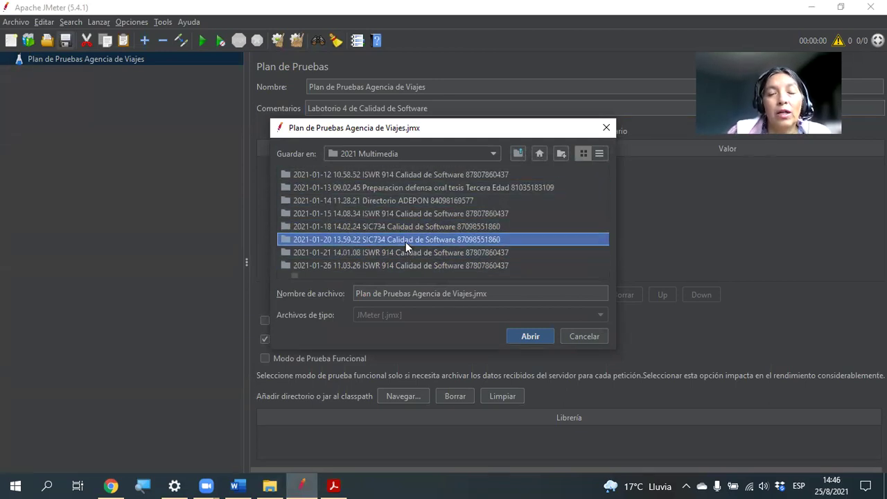
{"action": "key", "text": "Return"}
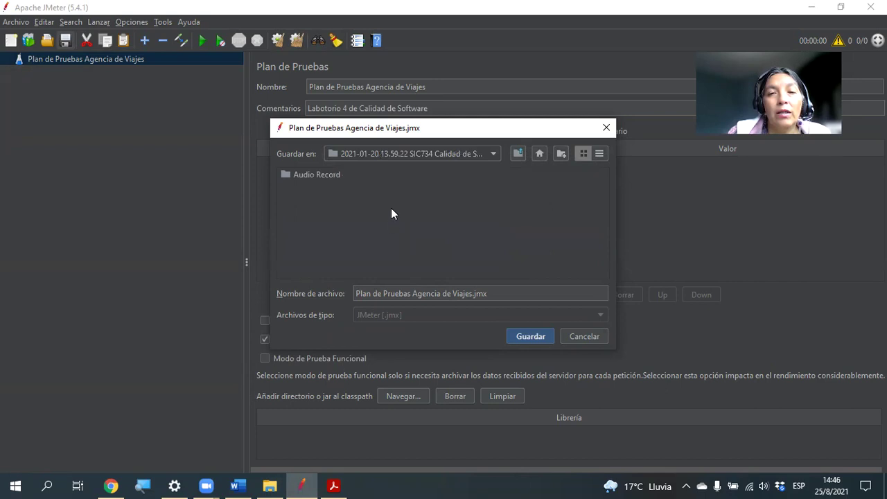
{"action": "left_click", "coordinate": [526, 336]}
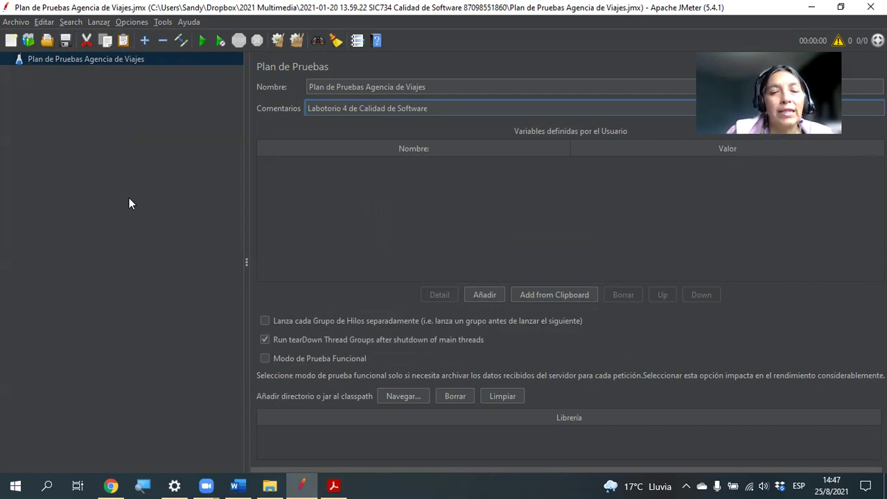
{"action": "left_click", "coordinate": [331, 485]}
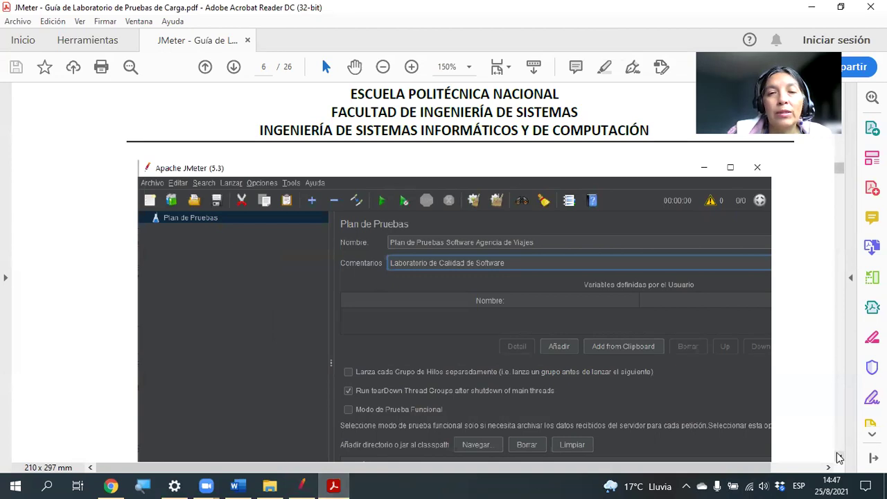
Read the guide through page 7's Grupo de Hilos 'Primer test' example, then switch back to JMeter
{"action": "left_click", "coordinate": [838, 457]}
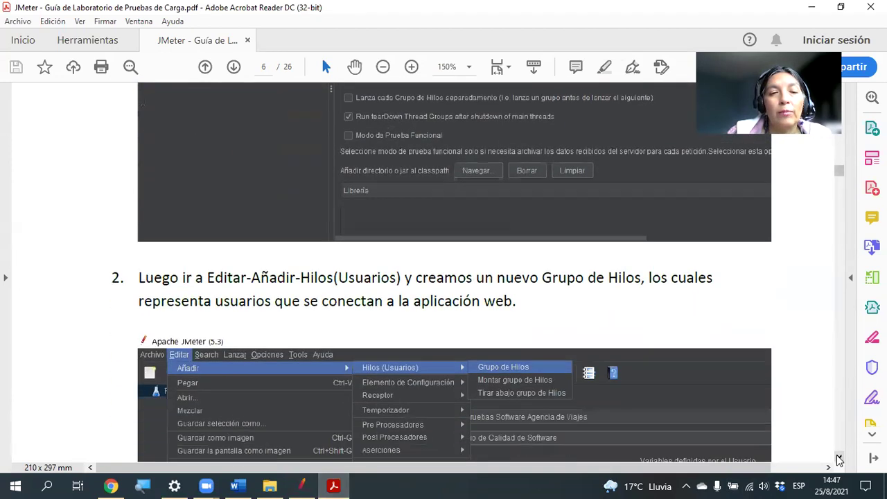
{"action": "left_click_drag", "start_coordinate": [839, 458], "coordinate": [838, 459]}
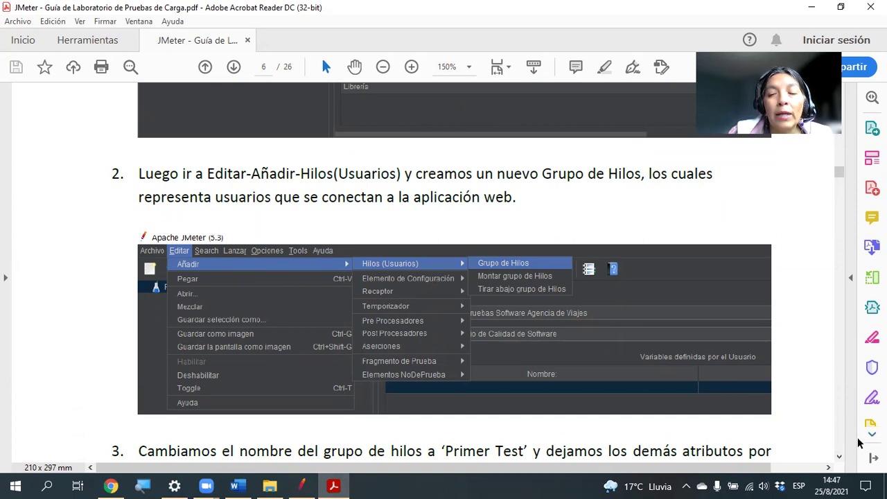
{"action": "left_click", "coordinate": [839, 457]}
{"action": "left_click_drag", "start_coordinate": [840, 459], "coordinate": [839, 458]}
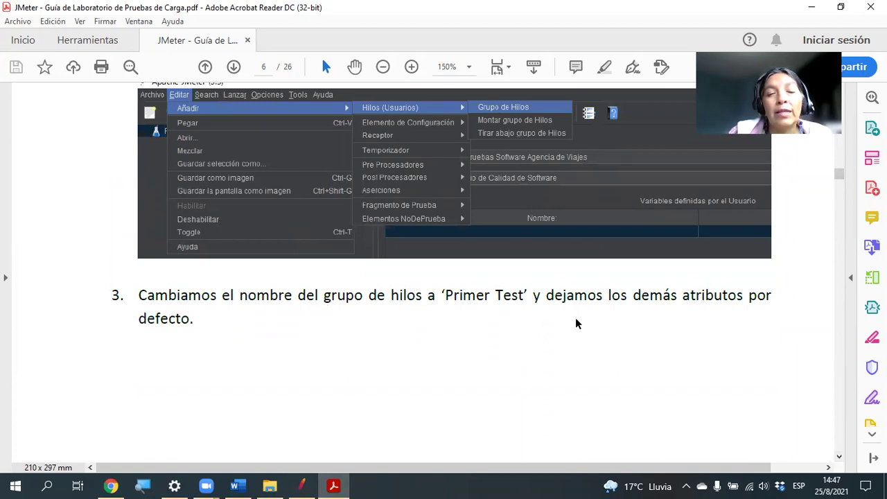
{"action": "left_click", "coordinate": [839, 457]}
{"action": "scroll", "coordinate": [839, 459], "scroll_direction": "down", "scroll_amount": 15}
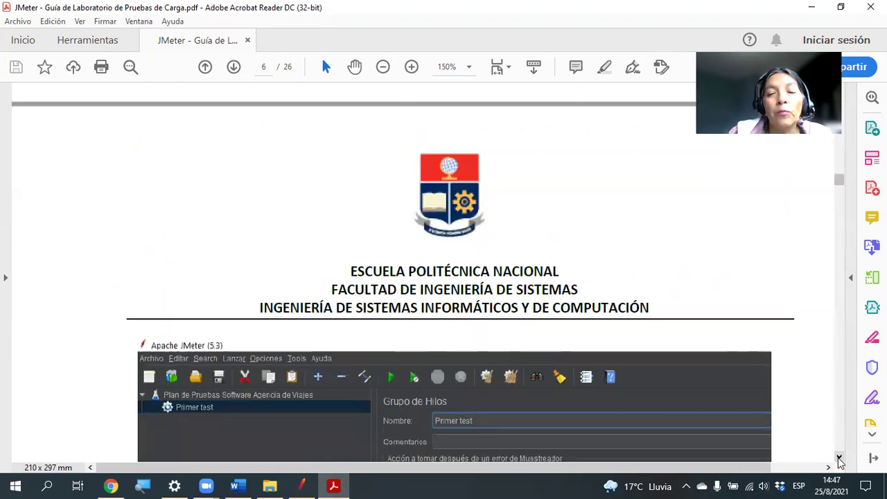
{"action": "scroll", "coordinate": [839, 458], "scroll_direction": "down", "scroll_amount": 5}
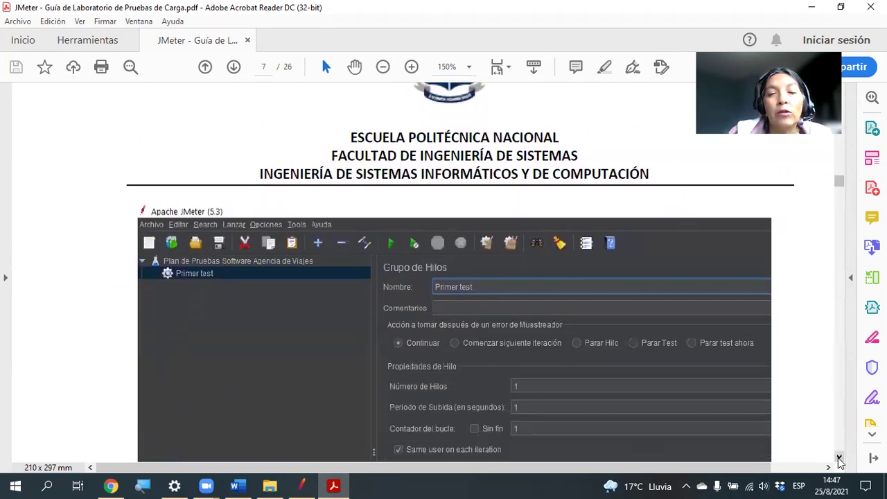
{"action": "scroll", "coordinate": [839, 459], "scroll_direction": "down", "scroll_amount": 3}
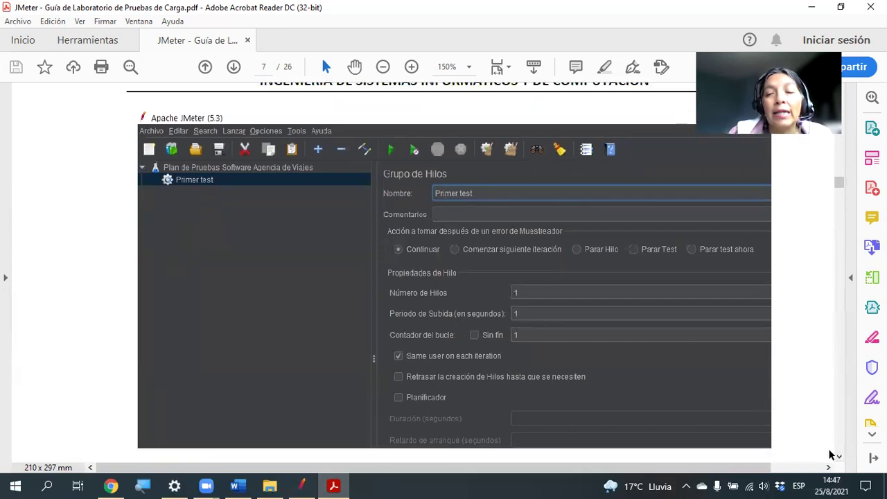
{"action": "scroll", "coordinate": [841, 457], "scroll_direction": "down", "scroll_amount": 1}
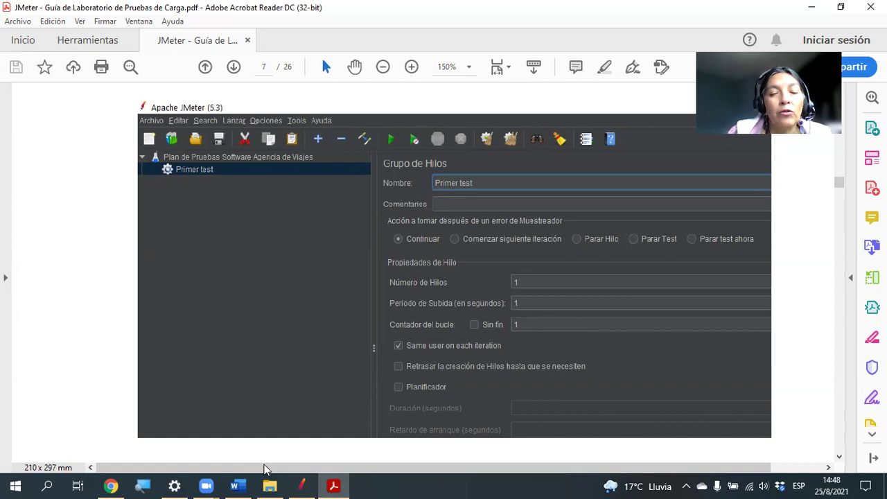
{"action": "left_click", "coordinate": [301, 484]}
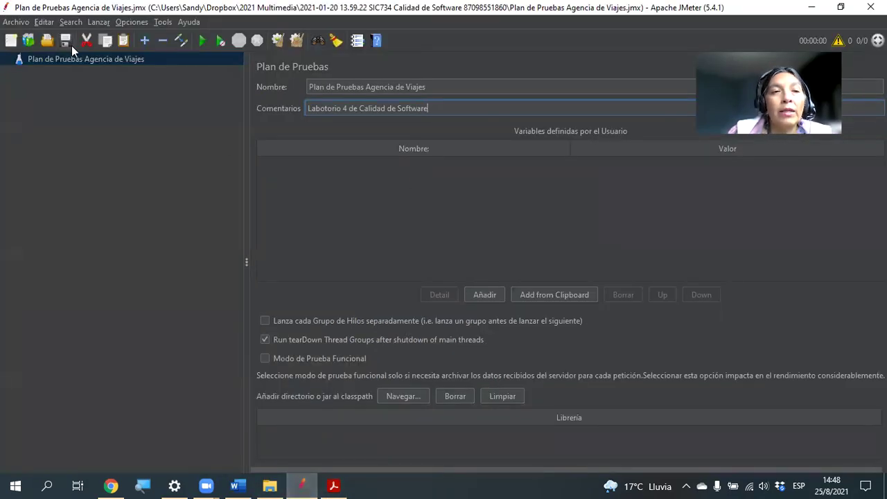
Add a Grupo de Hilos via Editar > Añadir > Hilos (Usuarios), then check the guide and assignment page
{"action": "left_click", "coordinate": [40, 26]}
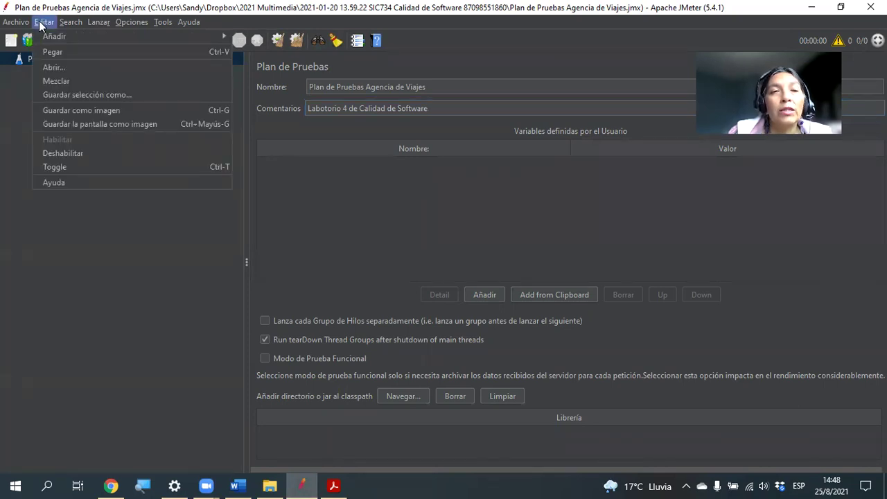
{"action": "mouse_move", "coordinate": [54, 40]}
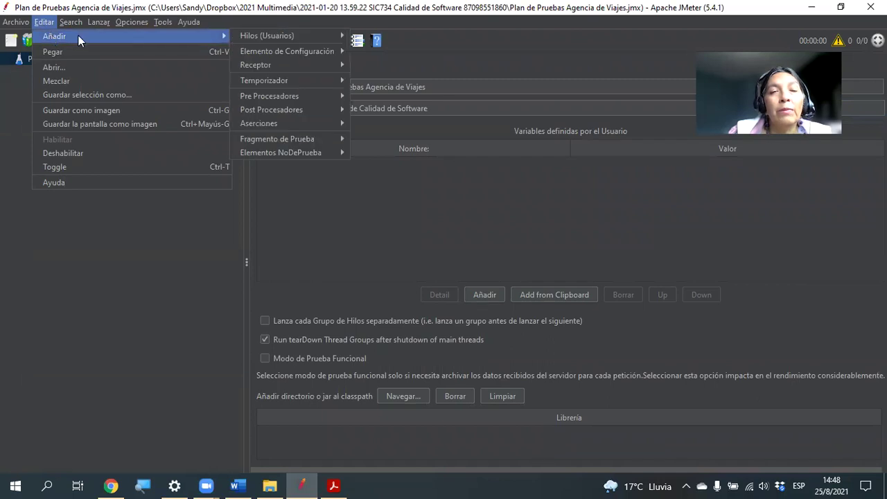
{"action": "mouse_move", "coordinate": [255, 35]}
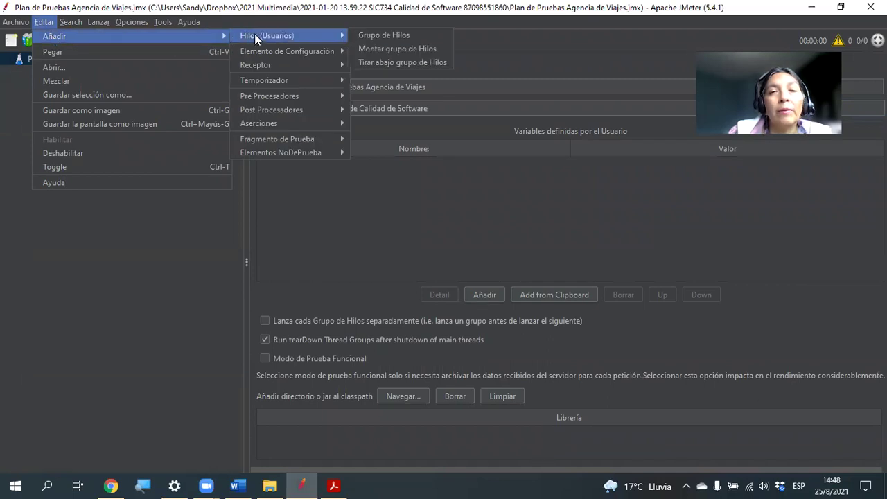
{"action": "left_click", "coordinate": [373, 36]}
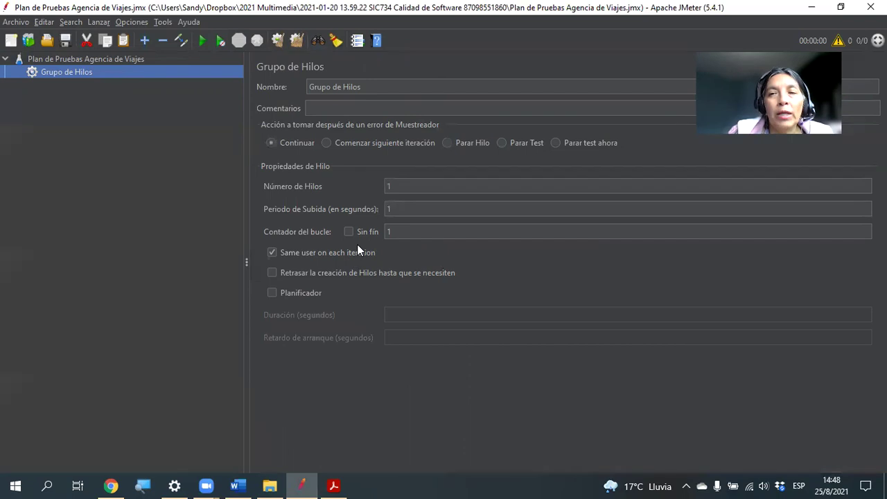
{"action": "left_click", "coordinate": [333, 485]}
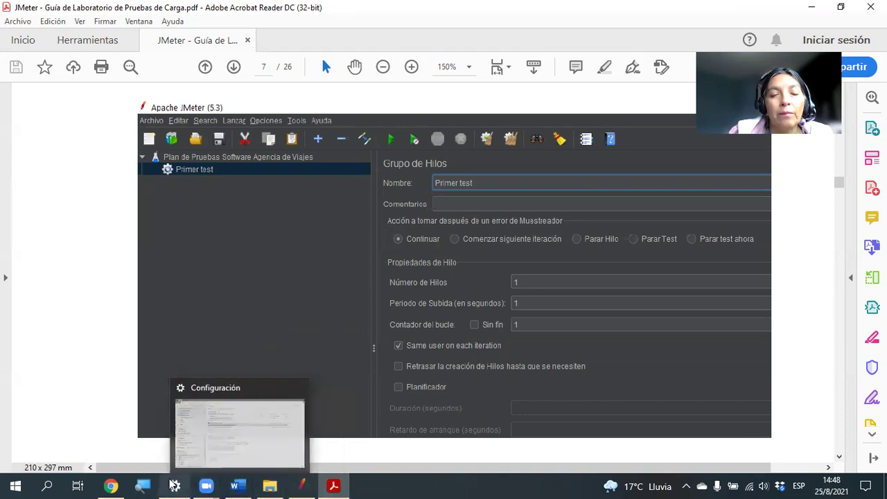
{"action": "left_click", "coordinate": [112, 485]}
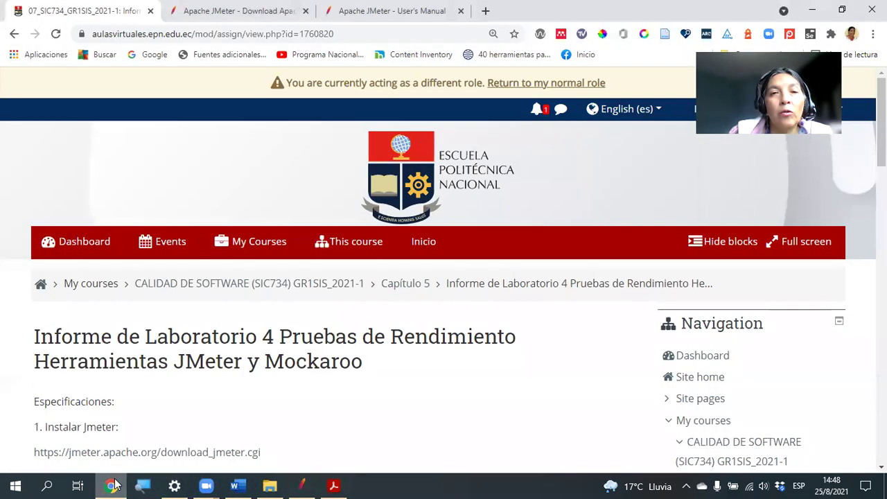
Name the thread group 'Primer Test' with a loop count of 1 and save the plan
{"action": "left_click", "coordinate": [303, 485]}
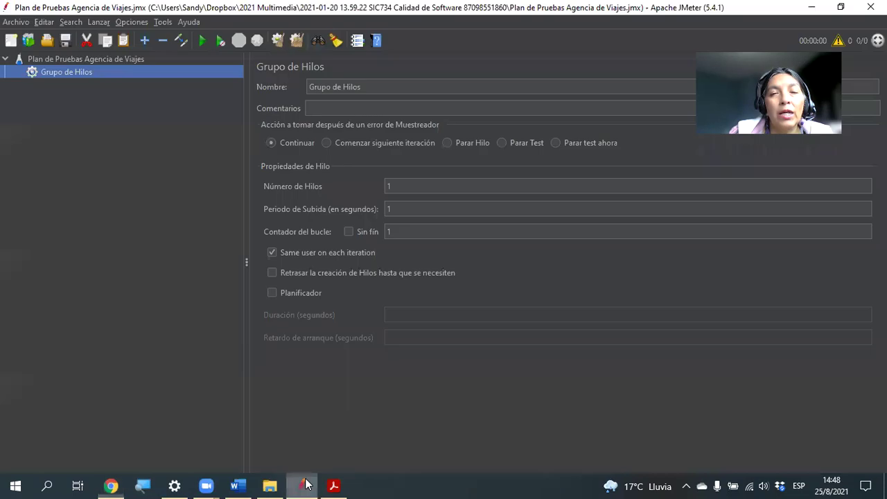
{"action": "left_click", "coordinate": [378, 86]}
{"action": "key", "text": "BackSpace"}
{"action": "key", "text": "BackSpace"}
{"action": "key", "text": "BackSpace"}
{"action": "key", "text": "BackSpace"}
{"action": "key", "text": "BackSpace"}
{"action": "key", "text": "BackSpace"}
{"action": "key", "text": "BackSpace"}
{"action": "key", "text": "BackSpace"}
{"action": "key", "text": "BackSpace"}
{"action": "key", "text": "BackSpace"}
{"action": "key", "text": "BackSpace"}
{"action": "key", "text": "BackSpace"}
{"action": "key", "text": "BackSpace"}
{"action": "key", "text": "BackSpace"}
{"action": "type", "text": "Primer Test"}
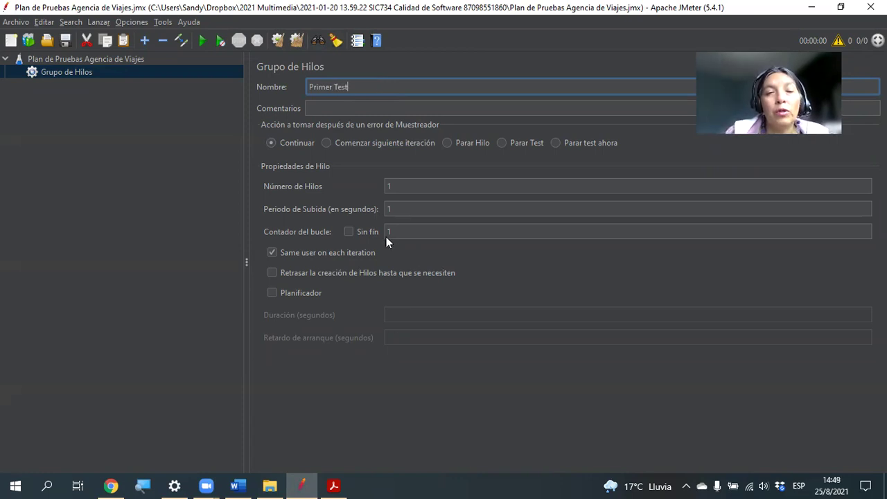
{"action": "left_click", "coordinate": [348, 233]}
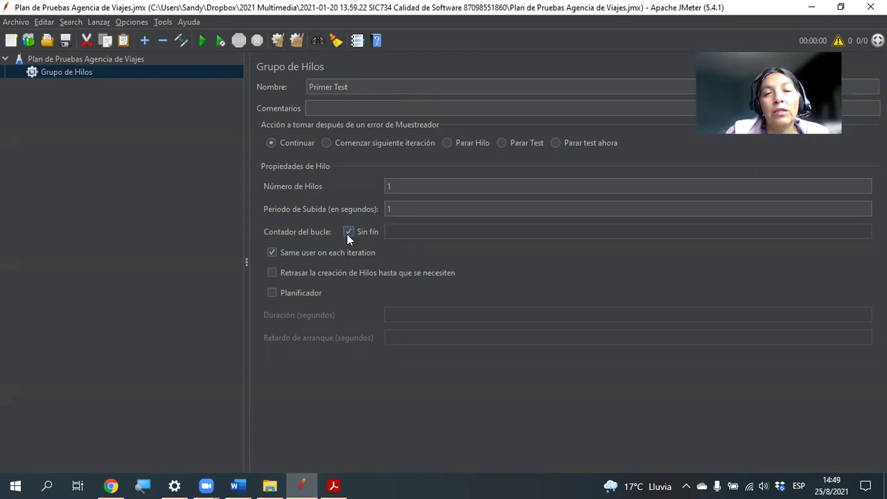
{"action": "left_click", "coordinate": [348, 233]}
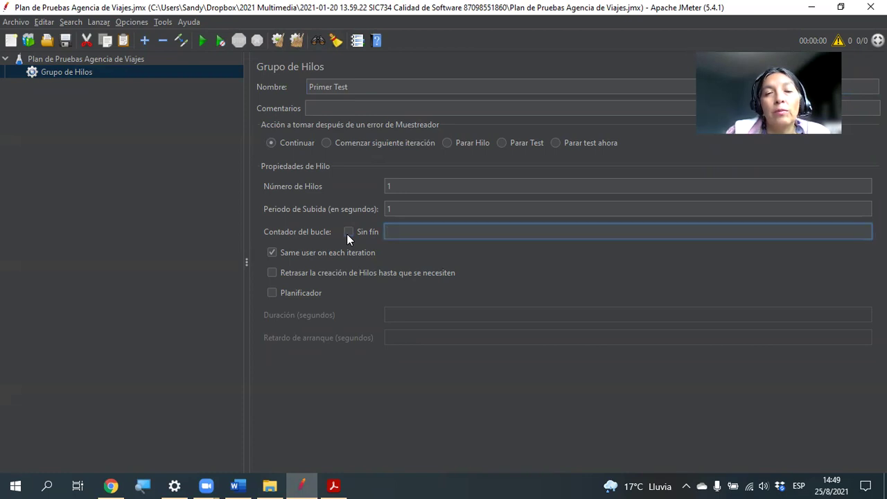
{"action": "type", "text": "1"}
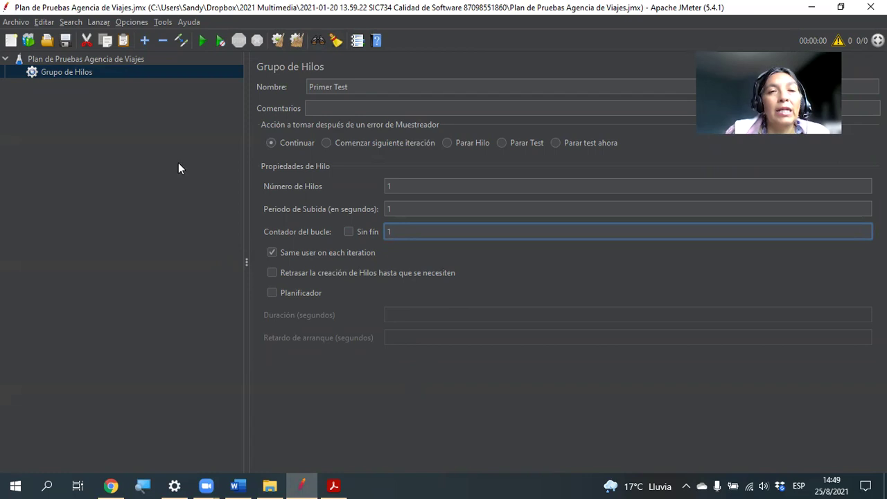
{"action": "left_click", "coordinate": [65, 41]}
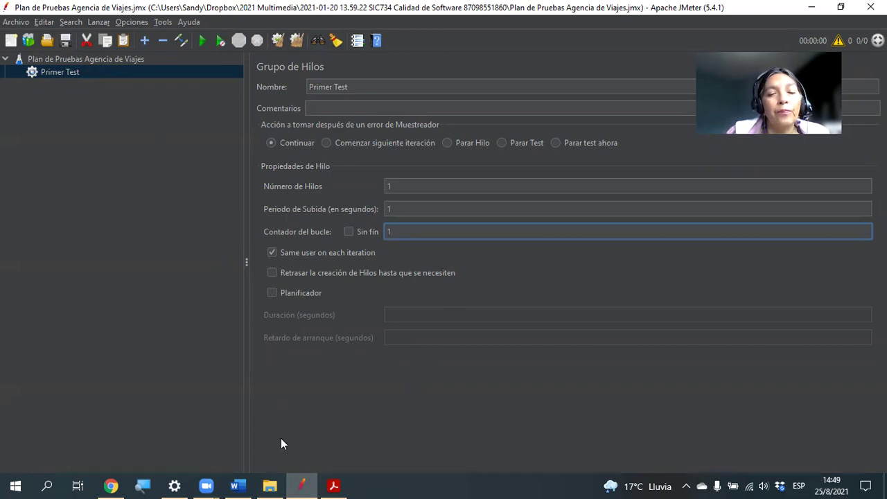
{"action": "left_click", "coordinate": [334, 486]}
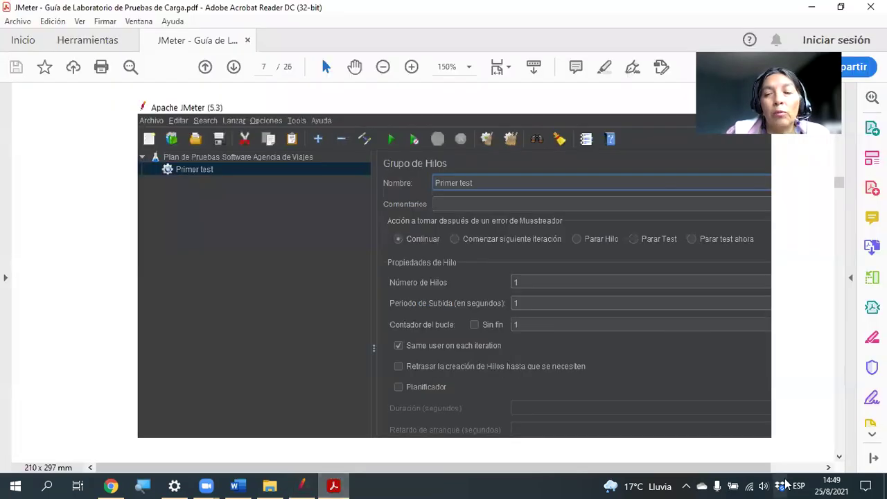
Scroll the lab guide down toward page 8
{"action": "left_click", "coordinate": [838, 457]}
{"action": "left_click", "coordinate": [838, 457]}
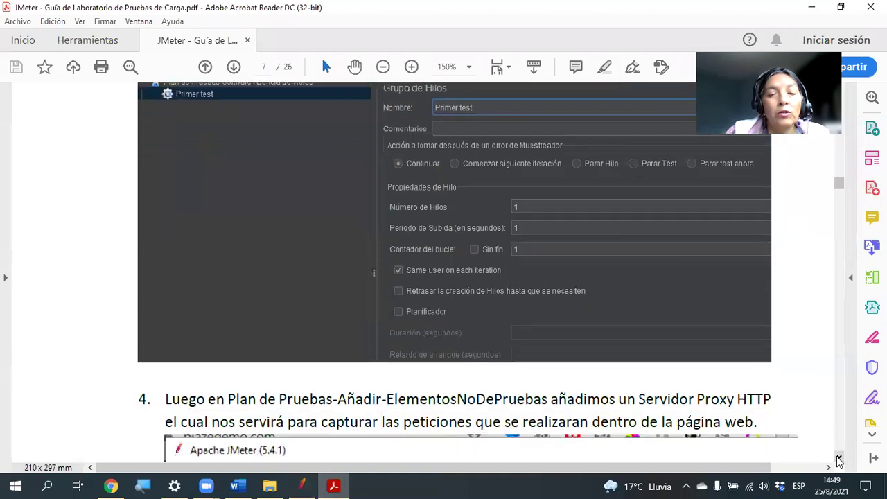
{"action": "left_click", "coordinate": [839, 459]}
{"action": "left_click", "coordinate": [838, 458]}
{"action": "left_click", "coordinate": [838, 459]}
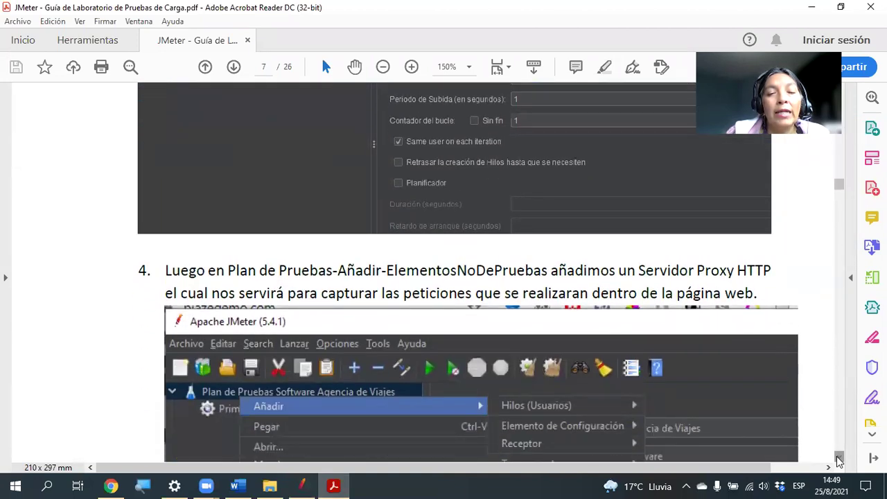
{"action": "left_click", "coordinate": [838, 458]}
{"action": "left_click", "coordinate": [838, 458]}
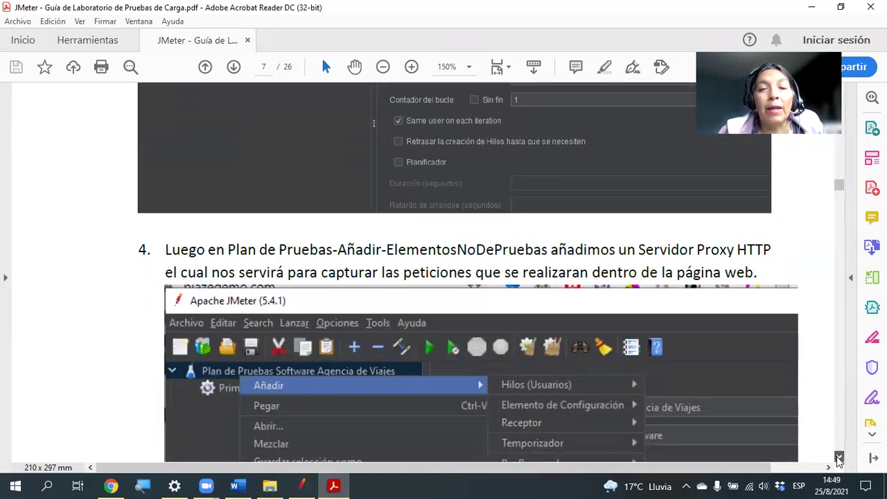
{"action": "left_click", "coordinate": [838, 459]}
{"action": "left_click", "coordinate": [838, 459]}
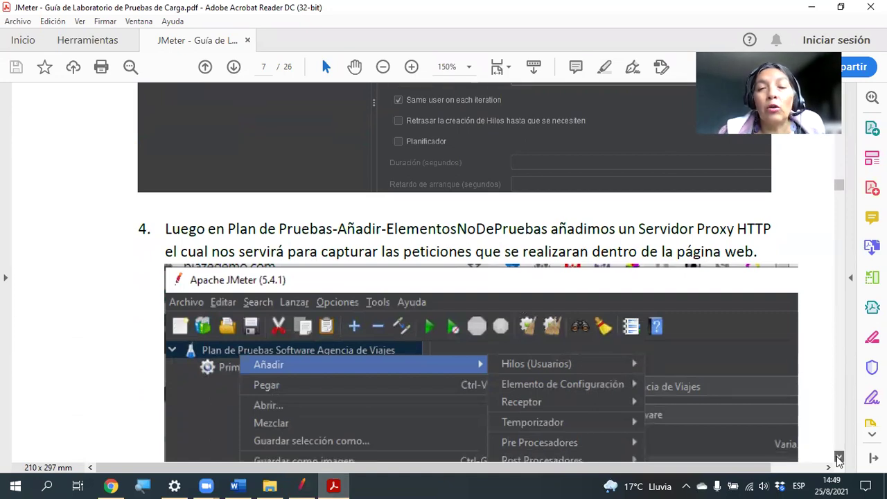
{"action": "left_click", "coordinate": [838, 459]}
{"action": "left_click", "coordinate": [838, 459]}
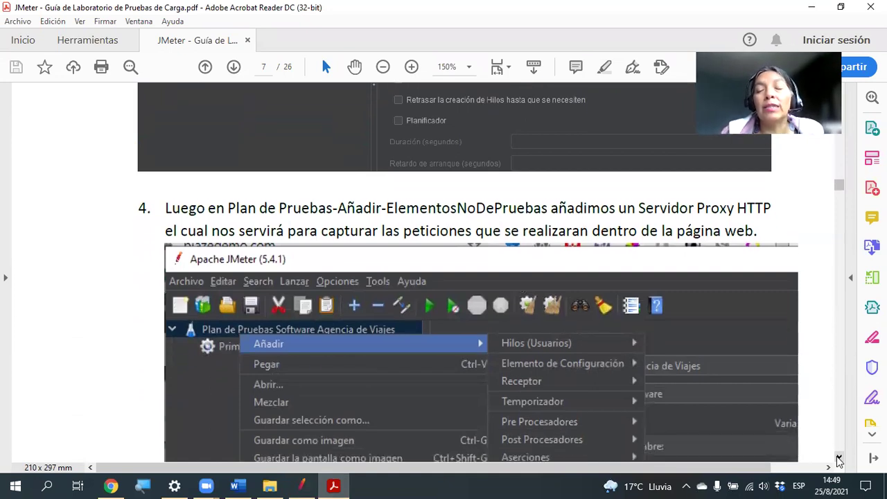
{"action": "left_click", "coordinate": [838, 458]}
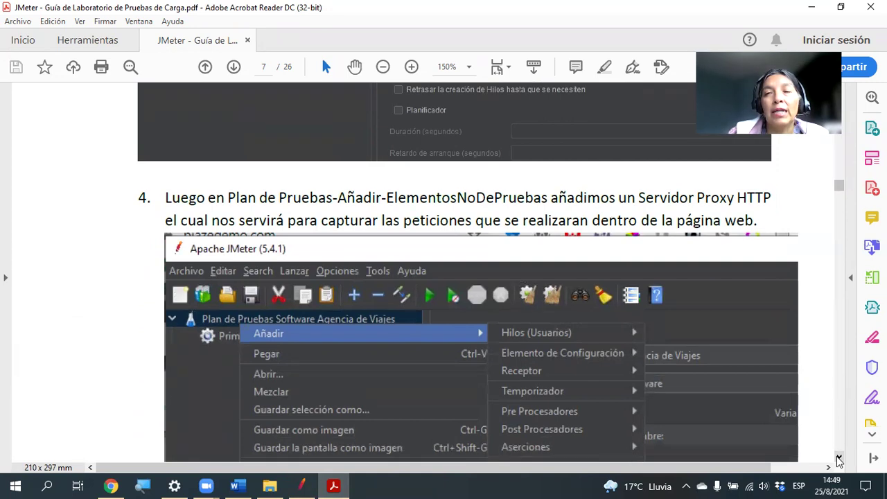
{"action": "left_click", "coordinate": [838, 458]}
{"action": "left_click", "coordinate": [839, 459]}
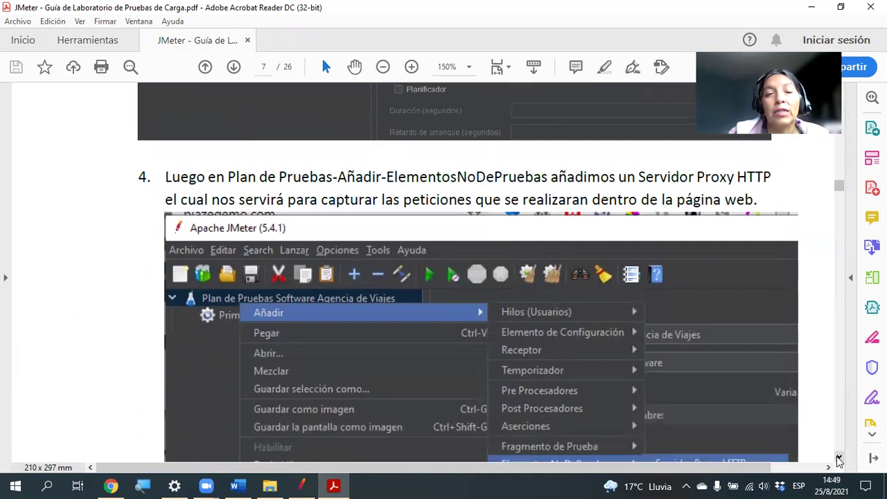
{"action": "left_click", "coordinate": [838, 459]}
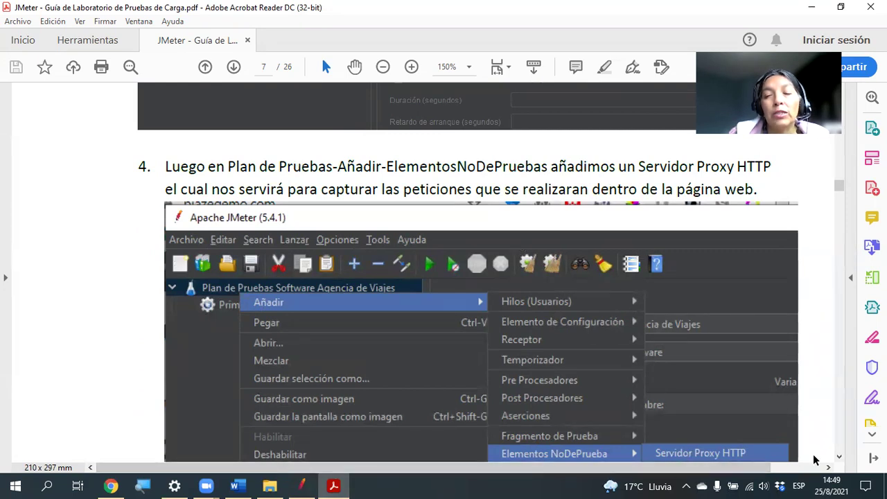
{"action": "left_click", "coordinate": [839, 459]}
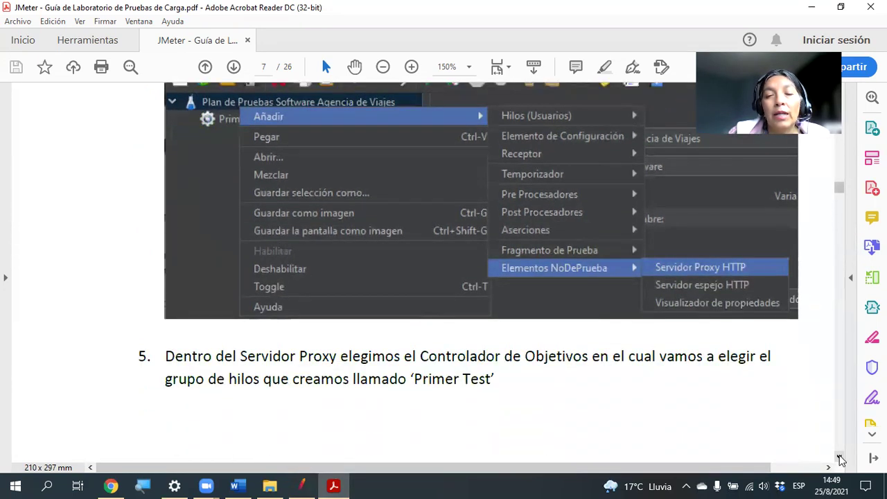
{"action": "left_click", "coordinate": [840, 460]}
{"action": "left_click", "coordinate": [840, 459]}
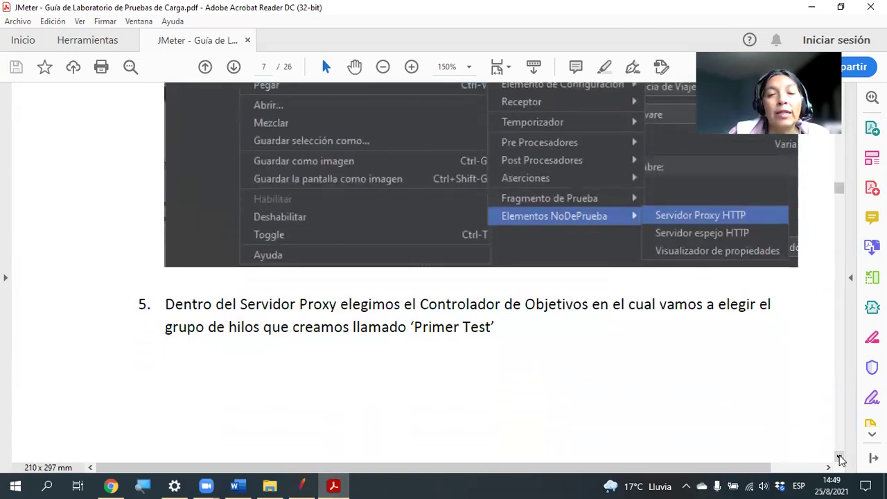
{"action": "left_click", "coordinate": [840, 459]}
{"action": "left_click", "coordinate": [840, 459]}
{"action": "left_click", "coordinate": [840, 459]}
{"action": "left_click", "coordinate": [840, 460]}
{"action": "left_click", "coordinate": [840, 460]}
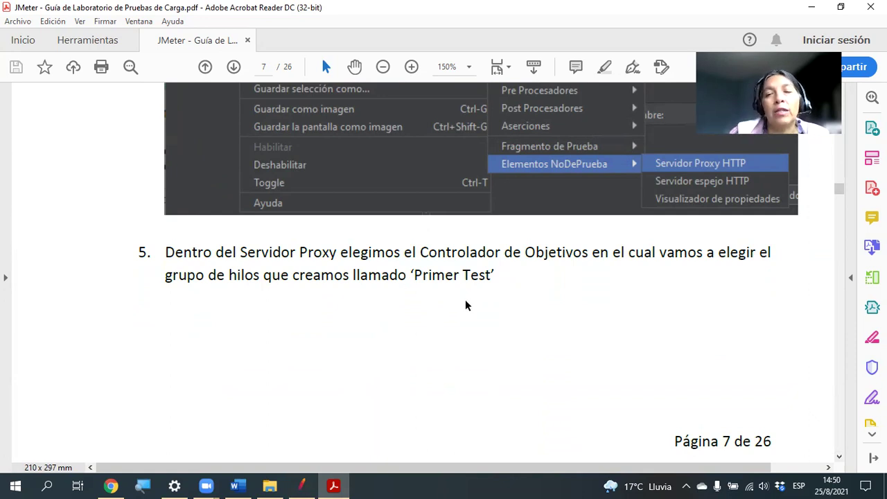
Reach page 8's proxy target-controller step, then select the Plan de Pruebas Agencia de Viajes in JMeter
{"action": "left_click", "coordinate": [839, 458]}
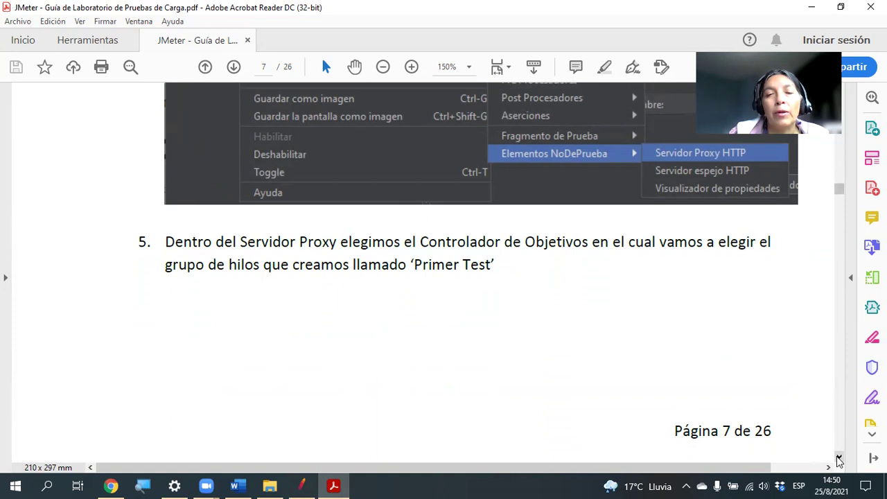
{"action": "scroll", "coordinate": [838, 460], "scroll_direction": "down", "scroll_amount": 9}
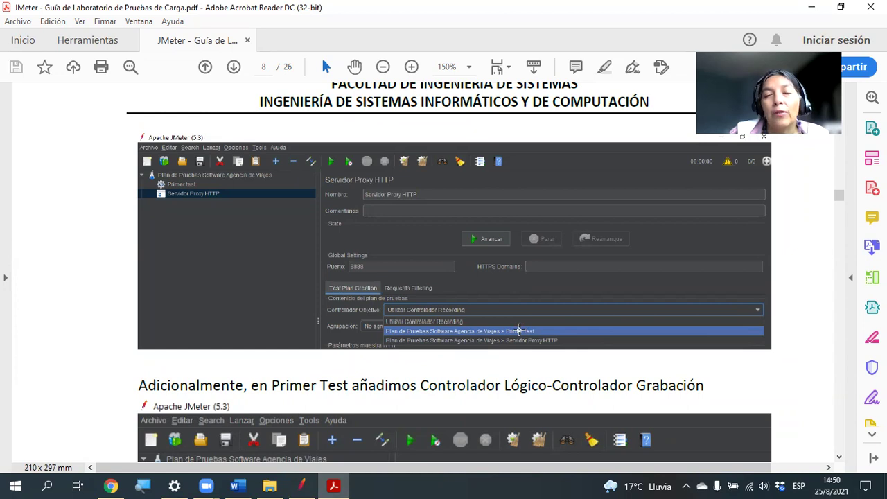
{"action": "left_click", "coordinate": [305, 485]}
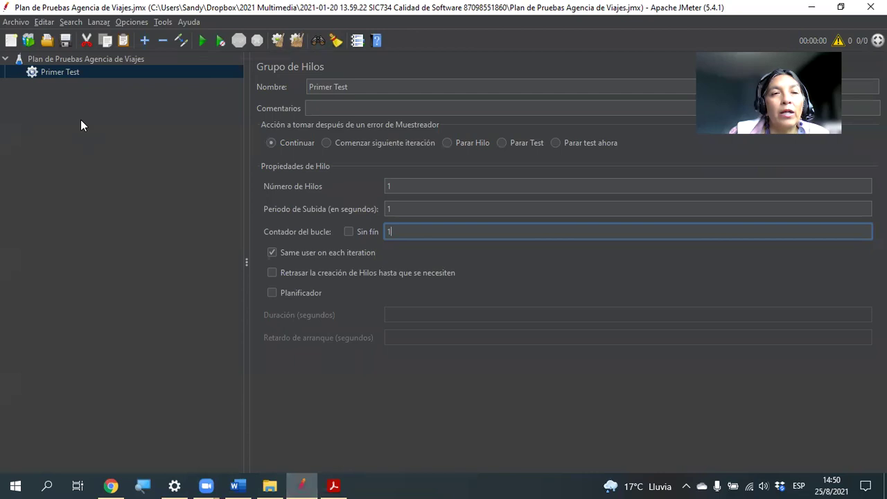
{"action": "left_click", "coordinate": [44, 60]}
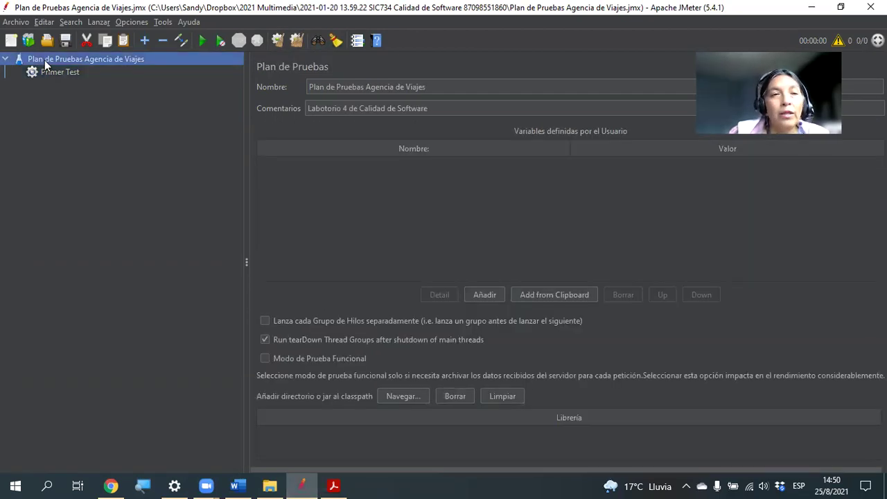
Add a Servidor Proxy HTTP from Elementos NoDePrueba to the test plan
{"action": "right_click", "coordinate": [45, 59]}
{"action": "mouse_move", "coordinate": [76, 67]}
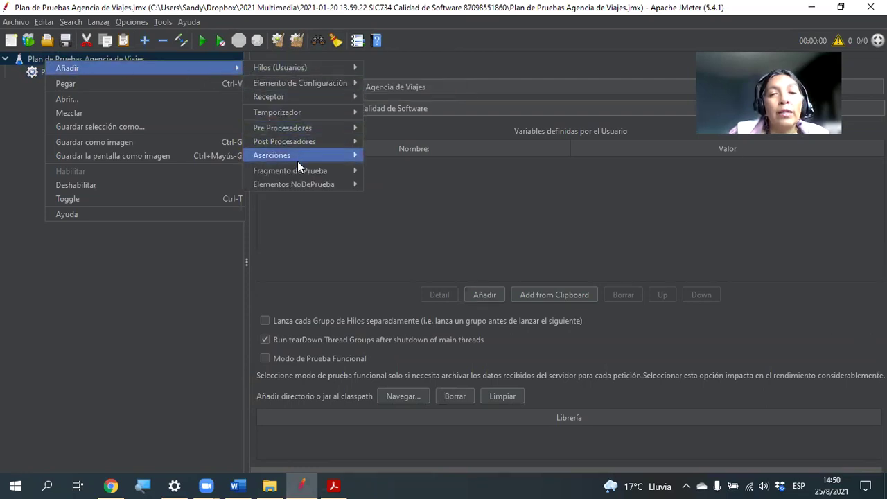
{"action": "mouse_move", "coordinate": [300, 187]}
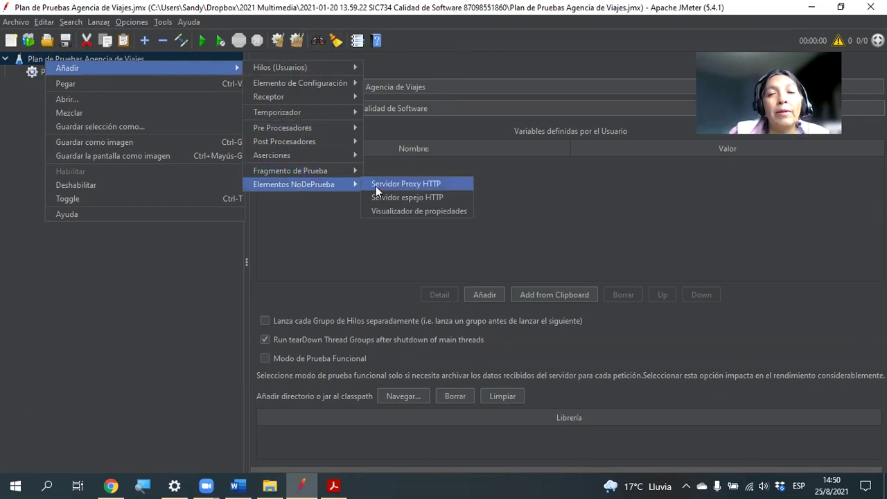
{"action": "left_click", "coordinate": [430, 187]}
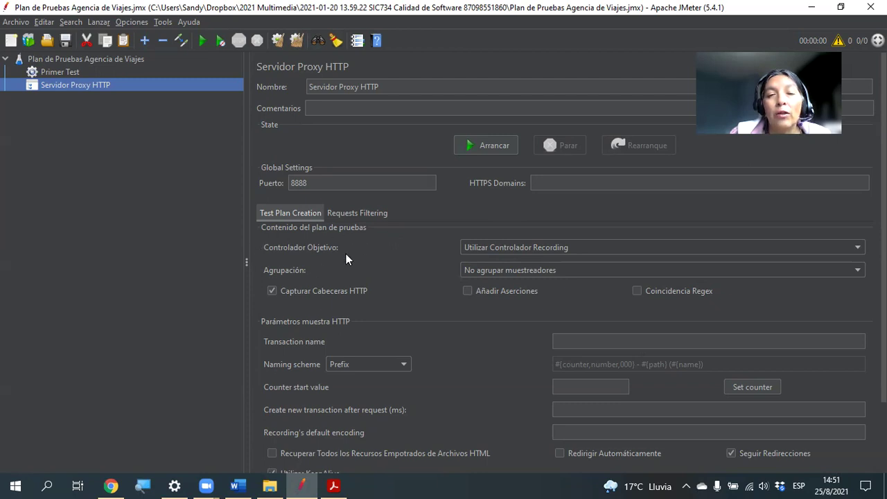
Set the proxy's Controlador Objetivo to Primer Test, then return to the PDF guide
{"action": "left_click", "coordinate": [858, 250]}
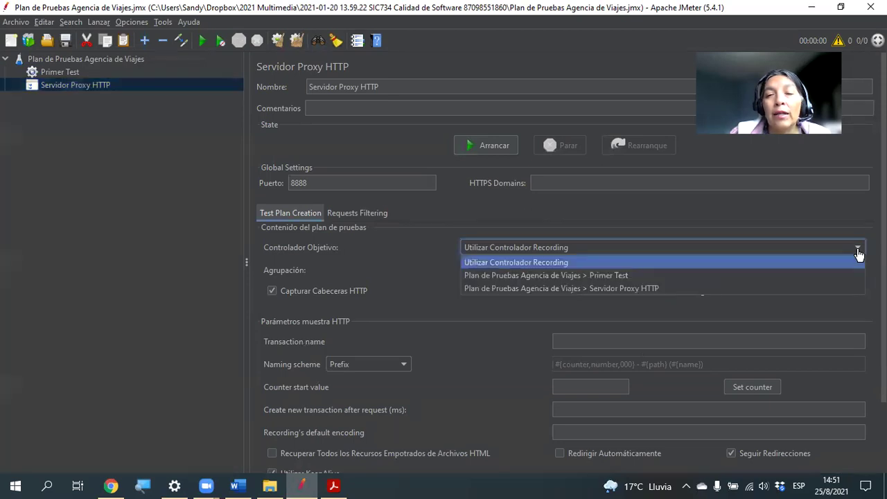
{"action": "left_click", "coordinate": [721, 277]}
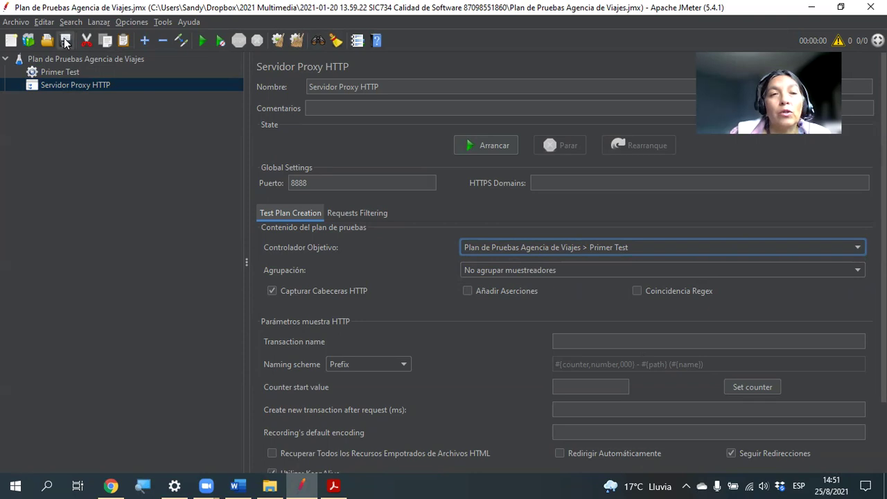
{"action": "left_click", "coordinate": [335, 485]}
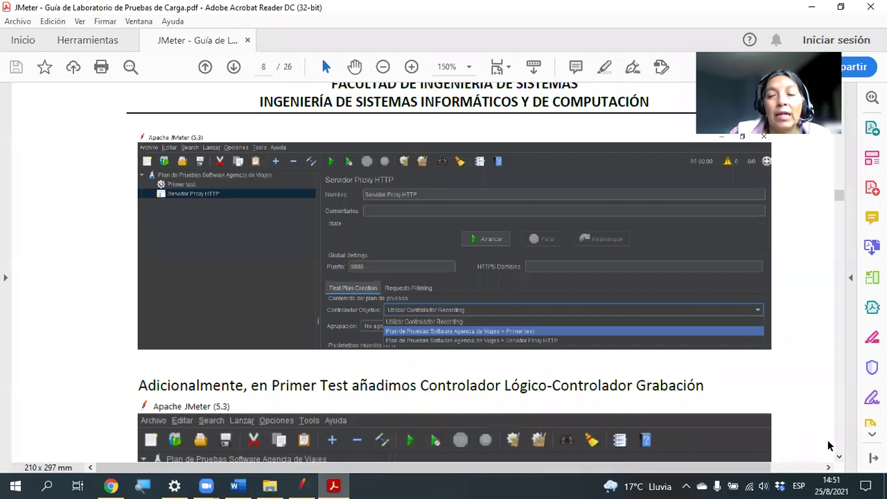
Bring the guide's Controlador Grabación screenshot into view, then return to JMeter
{"action": "left_click", "coordinate": [839, 458]}
{"action": "left_click_drag", "start_coordinate": [839, 458], "coordinate": [840, 458]}
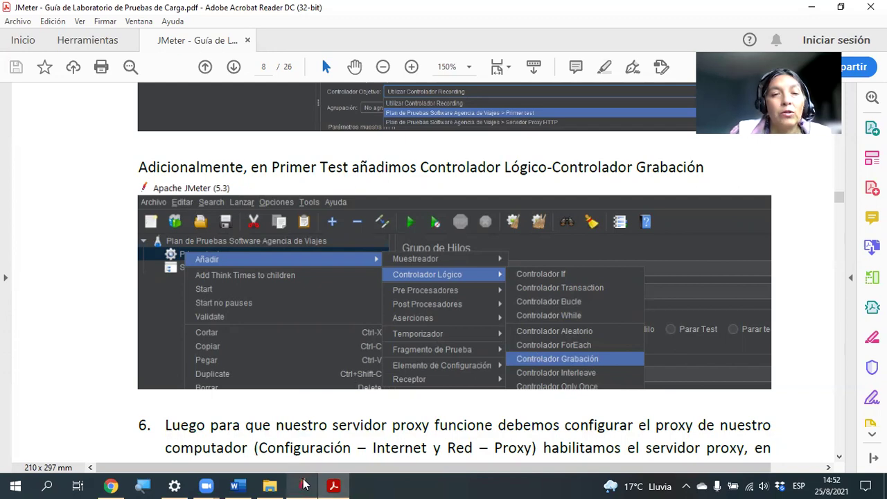
{"action": "mouse_move", "coordinate": [300, 484]}
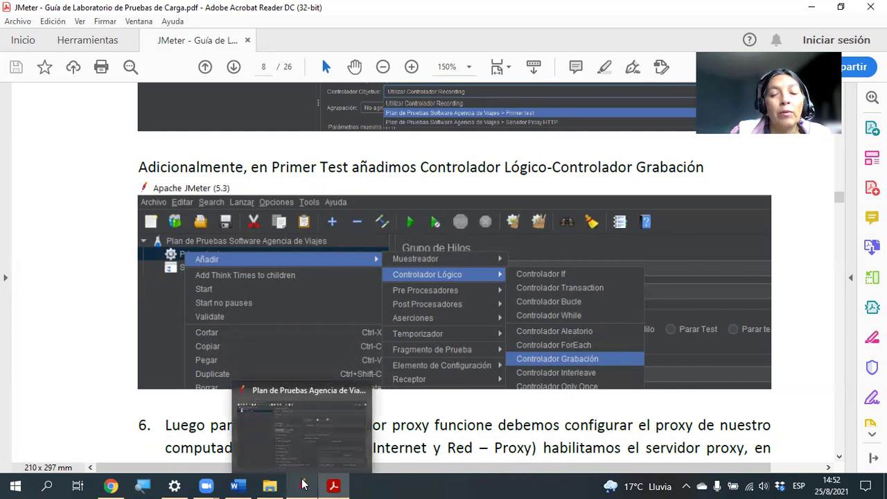
{"action": "left_click", "coordinate": [303, 484]}
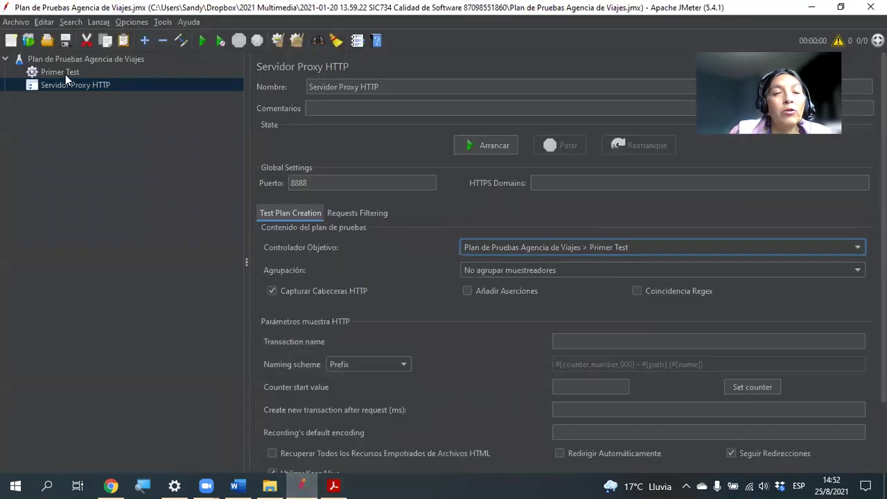
Add a Controlador Grabación under Primer Test via Añadir > Controlador Lógico
{"action": "left_click", "coordinate": [65, 74]}
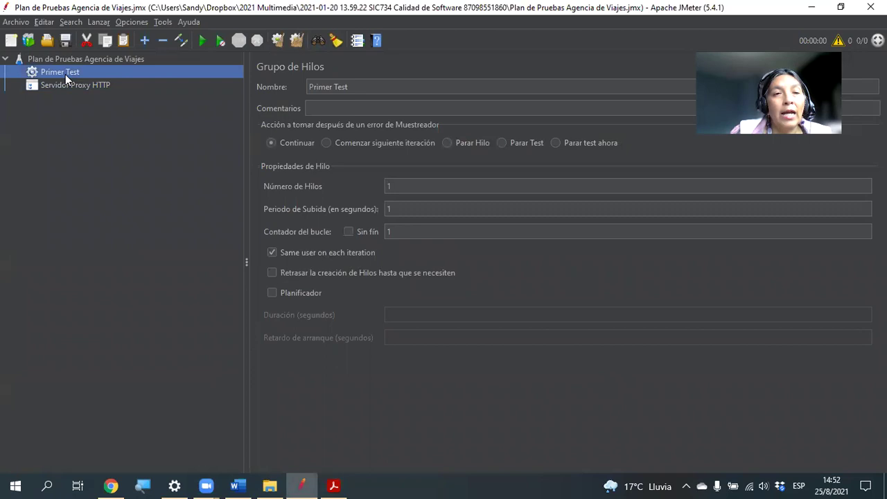
{"action": "right_click", "coordinate": [66, 75]}
{"action": "mouse_move", "coordinate": [90, 83]}
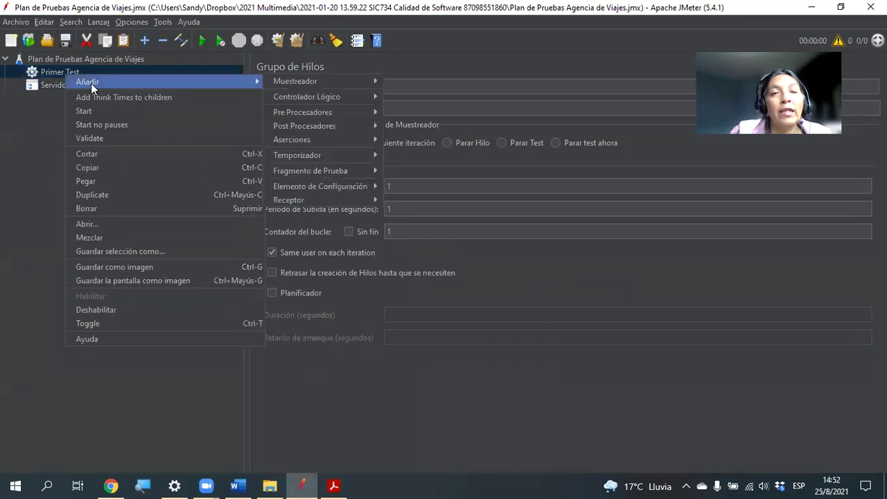
{"action": "mouse_move", "coordinate": [293, 81]}
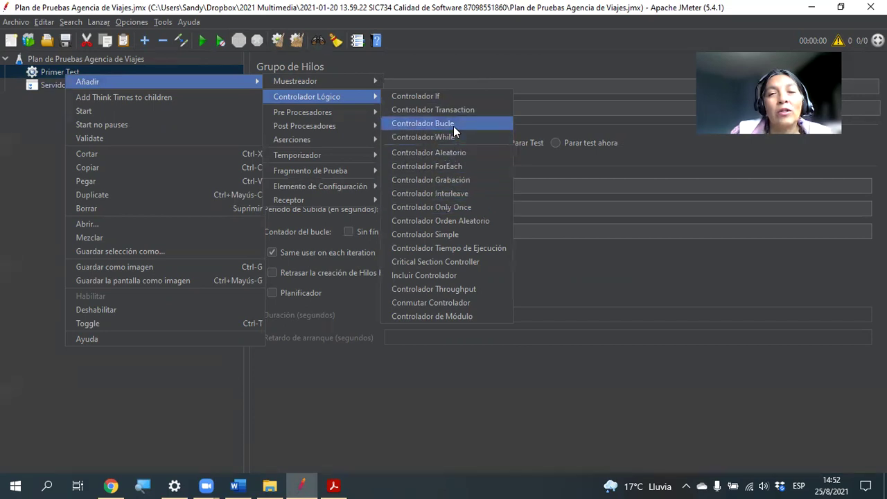
{"action": "left_click", "coordinate": [450, 180]}
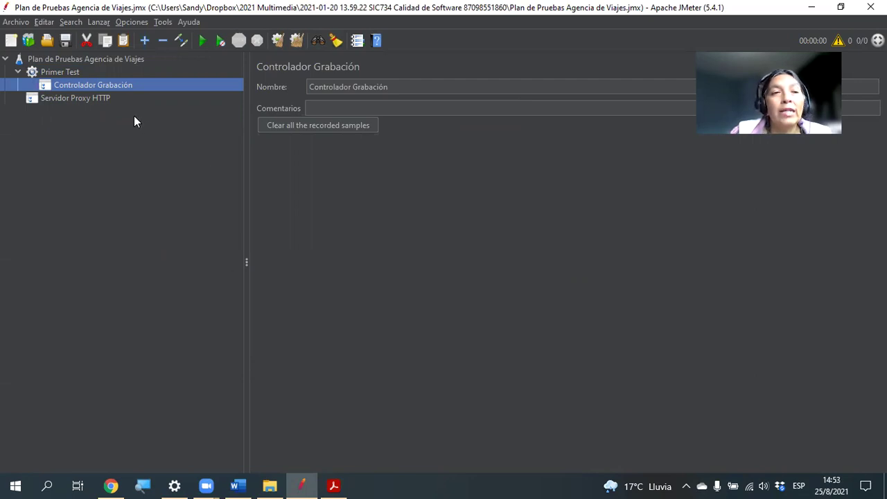
{"action": "left_click", "coordinate": [5, 60]}
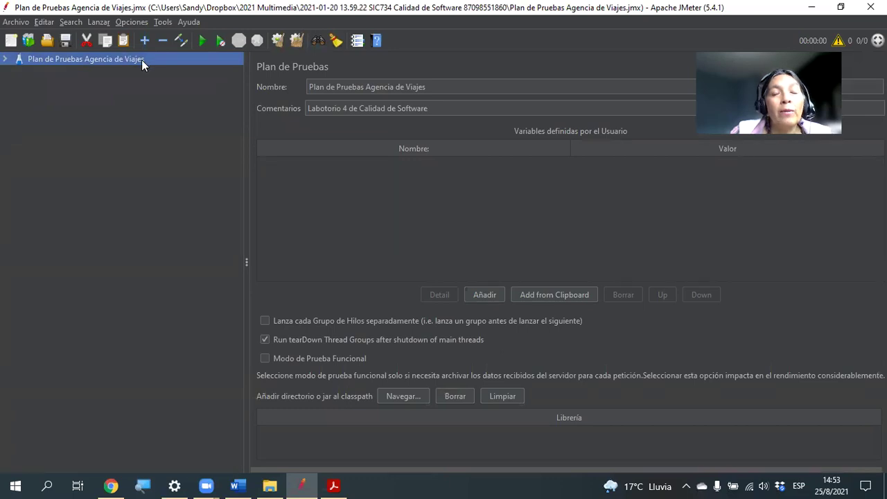
Show the Servidor Proxy HTTP settings, port 8888 targeting Primer Test, with Controlador Grabación expanded
{"action": "left_click", "coordinate": [5, 60]}
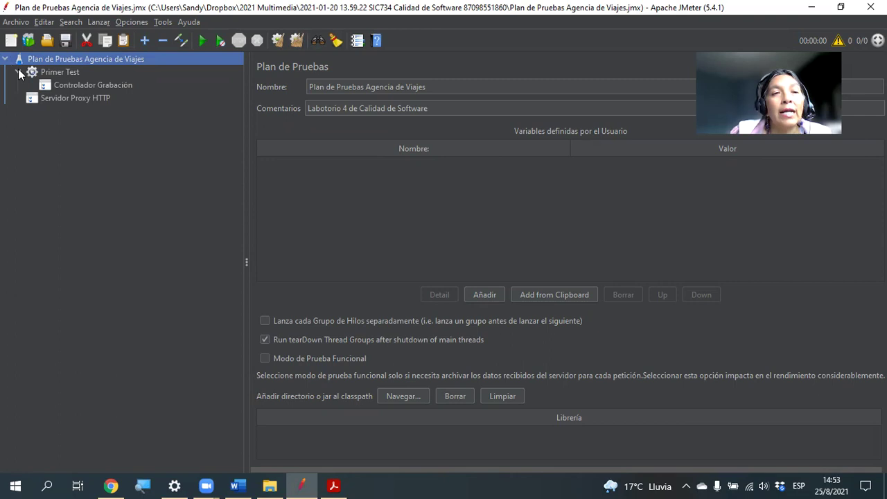
{"action": "left_click", "coordinate": [18, 72]}
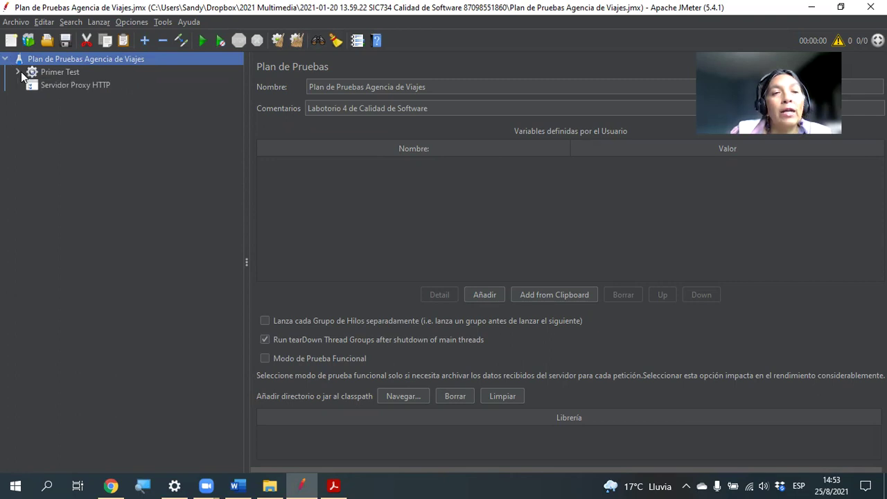
{"action": "left_click", "coordinate": [95, 86]}
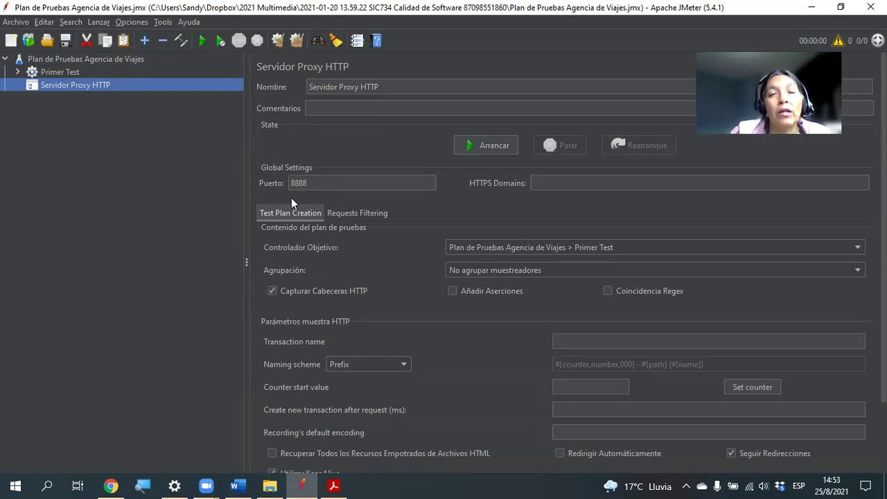
{"action": "left_click", "coordinate": [18, 72]}
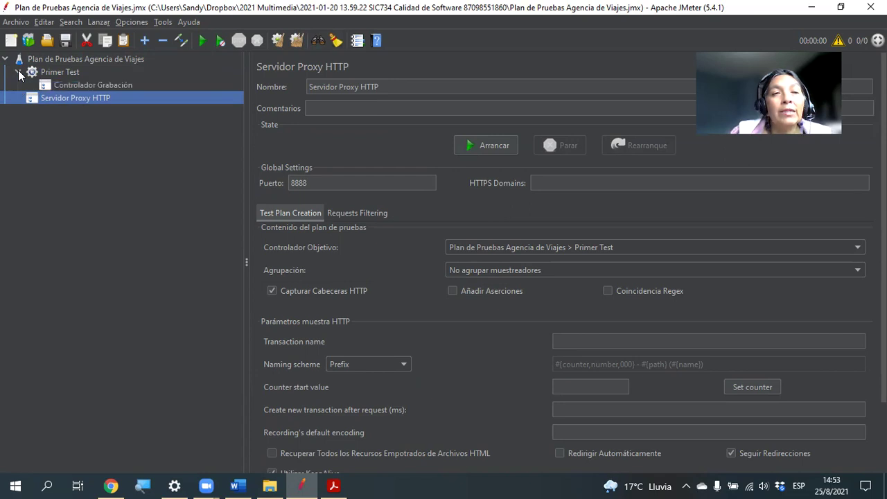
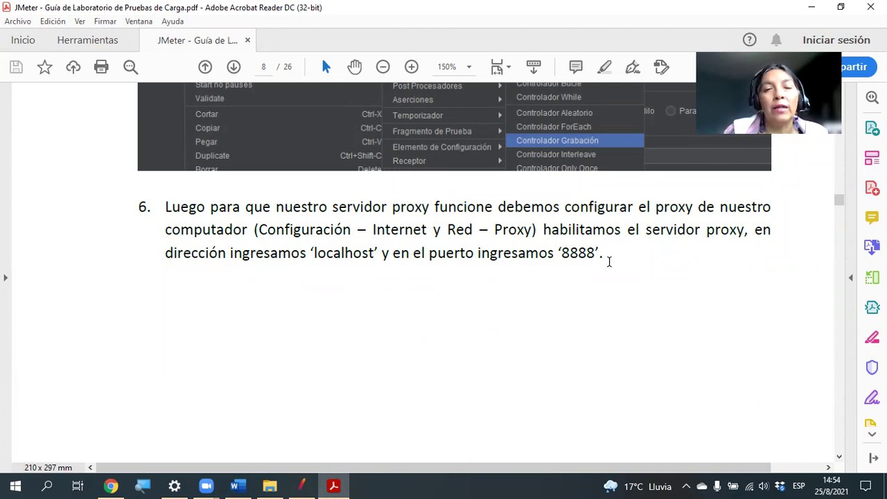
Scroll to page 9's screenshot of the manual proxy settings using localhost and port 8888
{"action": "scroll", "coordinate": [843, 440], "scroll_direction": "down", "scroll_amount": 5}
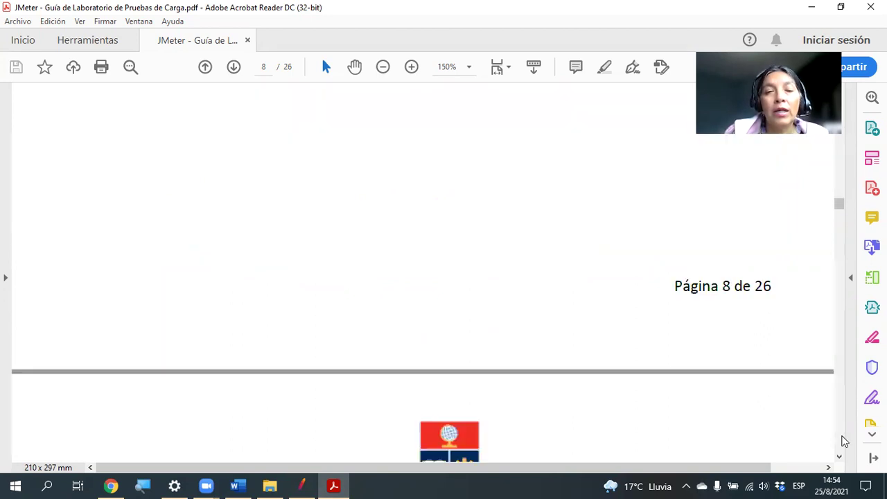
{"action": "scroll", "coordinate": [844, 441], "scroll_direction": "down", "scroll_amount": 5}
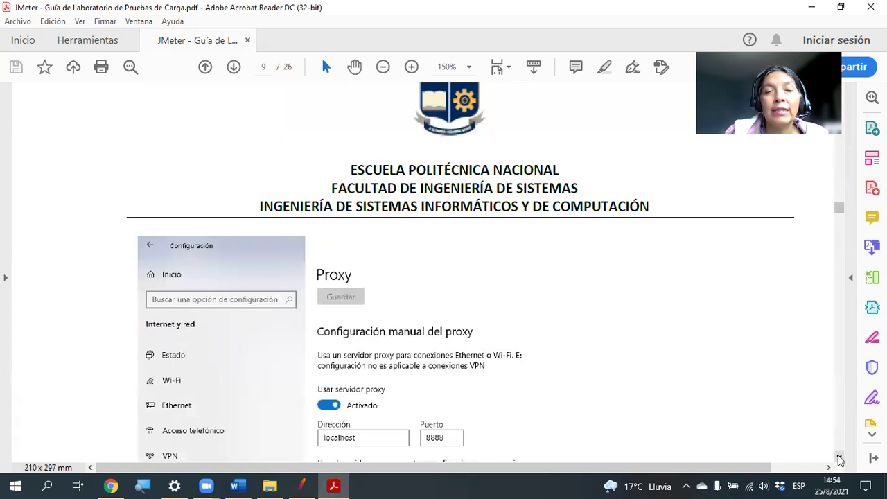
{"action": "left_click", "coordinate": [839, 458]}
{"action": "left_click", "coordinate": [839, 458]}
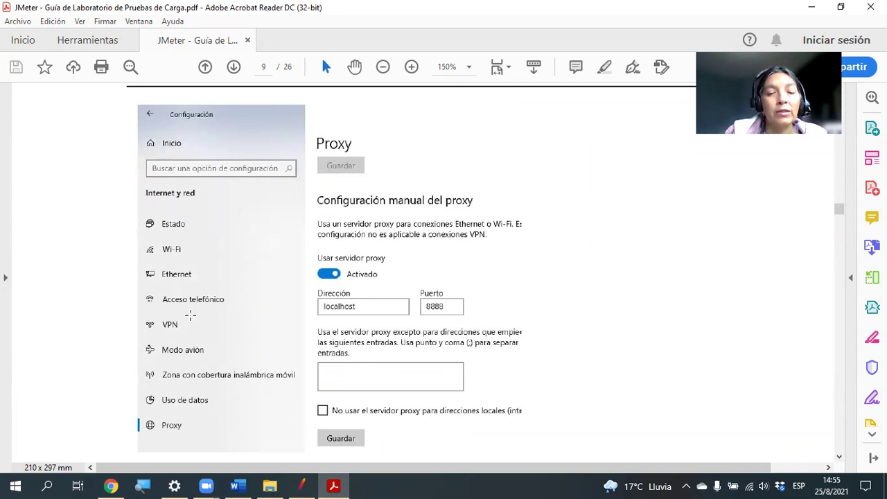
{"action": "left_click", "coordinate": [173, 486]}
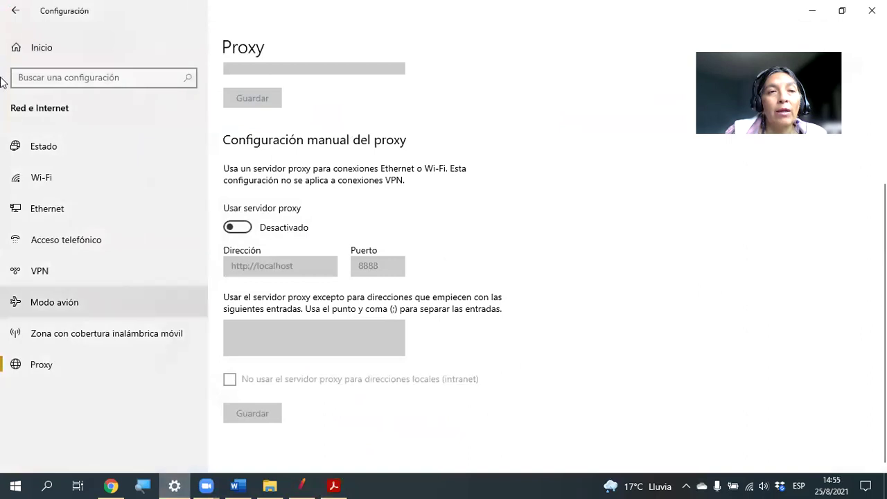
{"action": "left_click", "coordinate": [16, 10]}
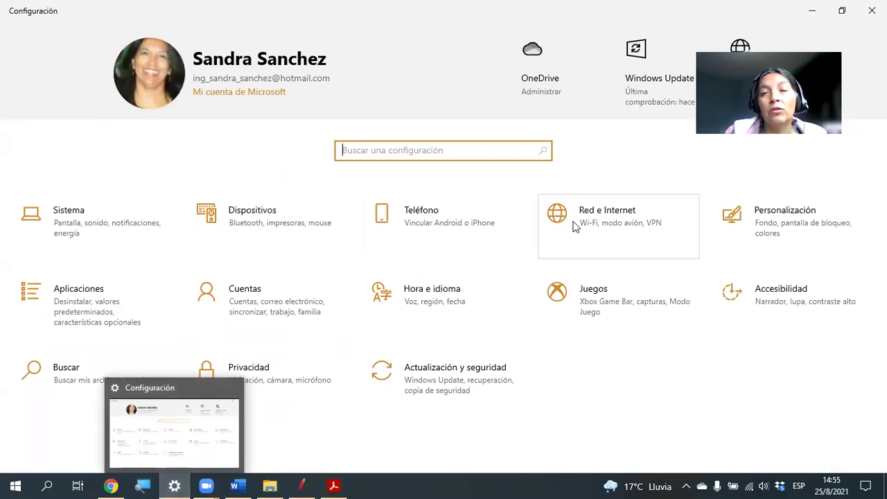
{"action": "left_click", "coordinate": [607, 222]}
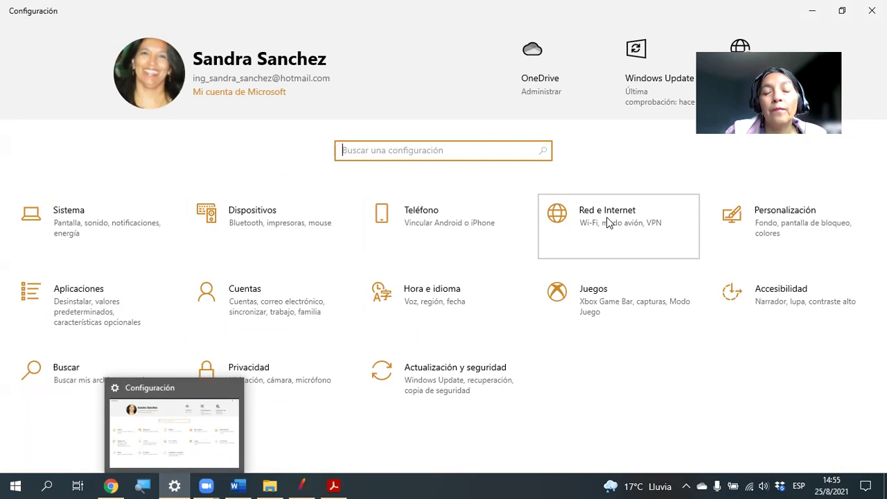
{"action": "left_click", "coordinate": [607, 221]}
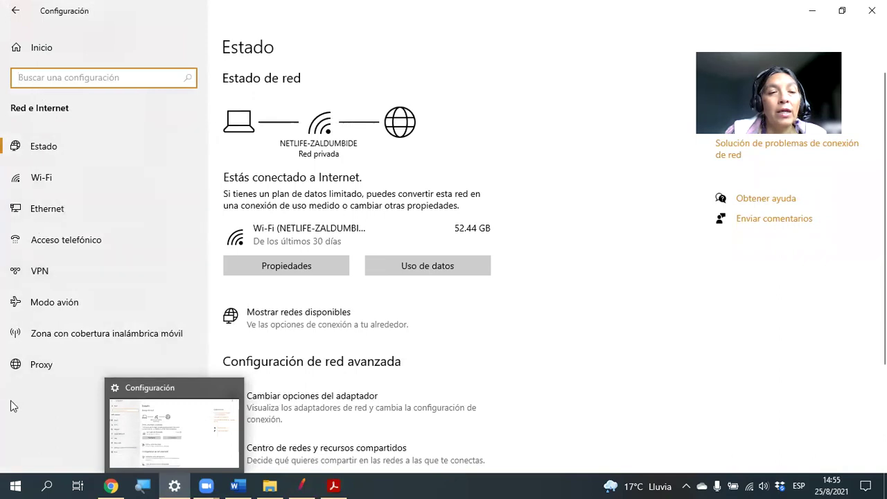
{"action": "left_click", "coordinate": [35, 366]}
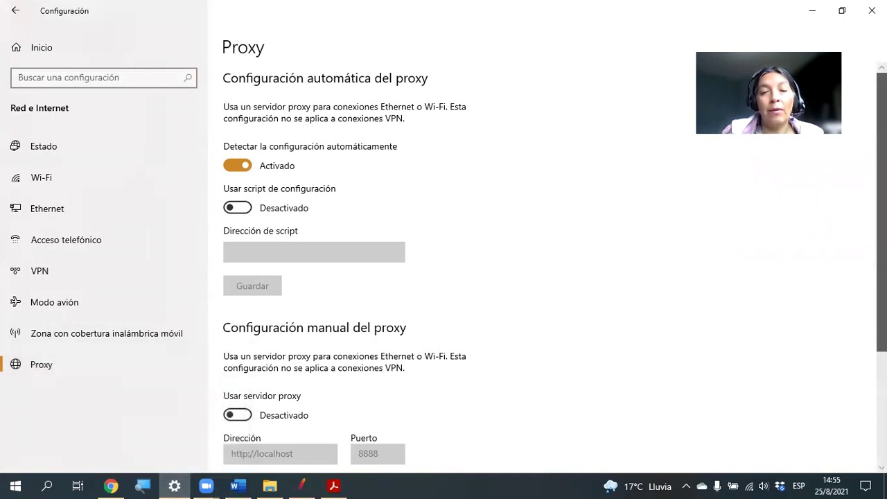
{"action": "scroll", "coordinate": [444, 277], "scroll_direction": "down", "scroll_amount": 3}
{"action": "scroll", "coordinate": [443, 277], "scroll_direction": "down", "scroll_amount": 1}
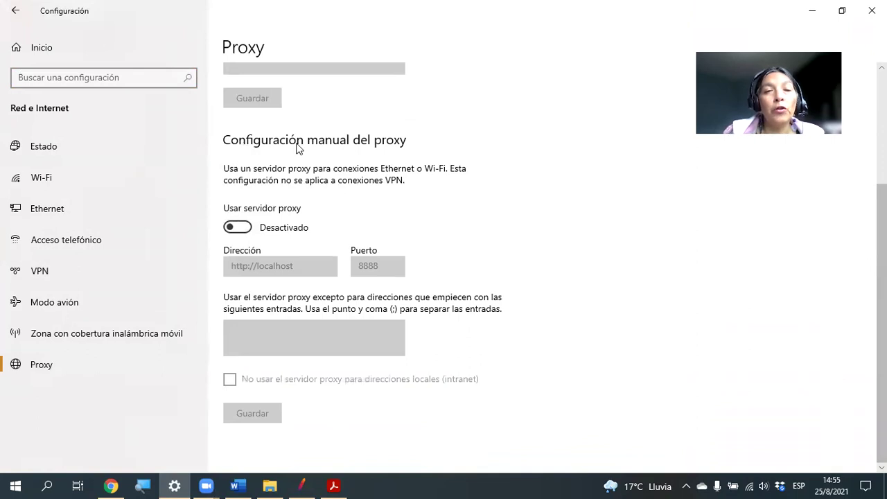
{"action": "left_click", "coordinate": [245, 231]}
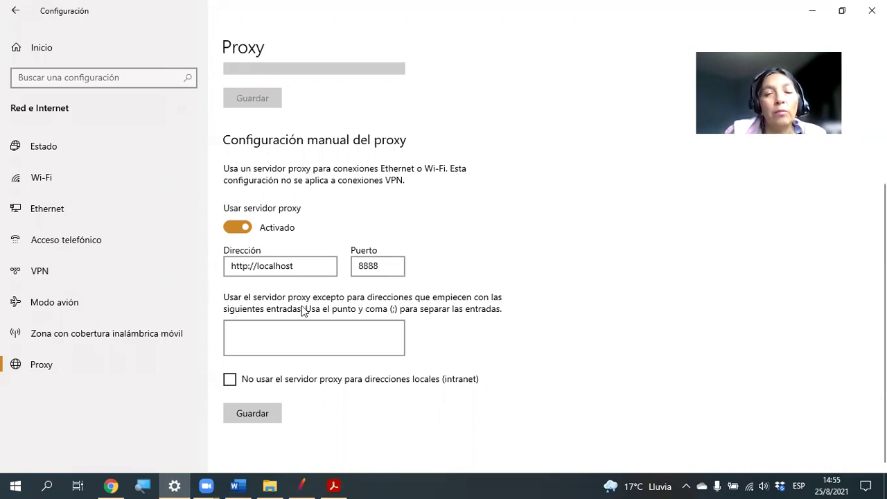
{"action": "left_click", "coordinate": [248, 414]}
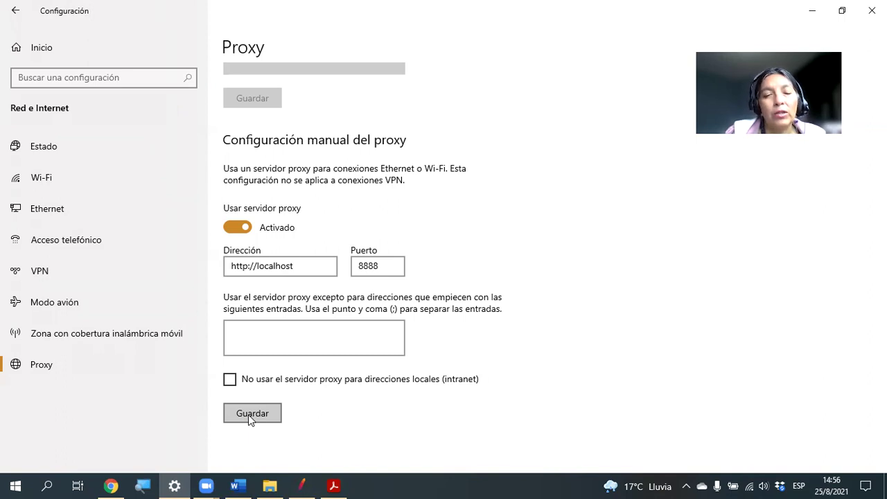
{"action": "left_click", "coordinate": [332, 485]}
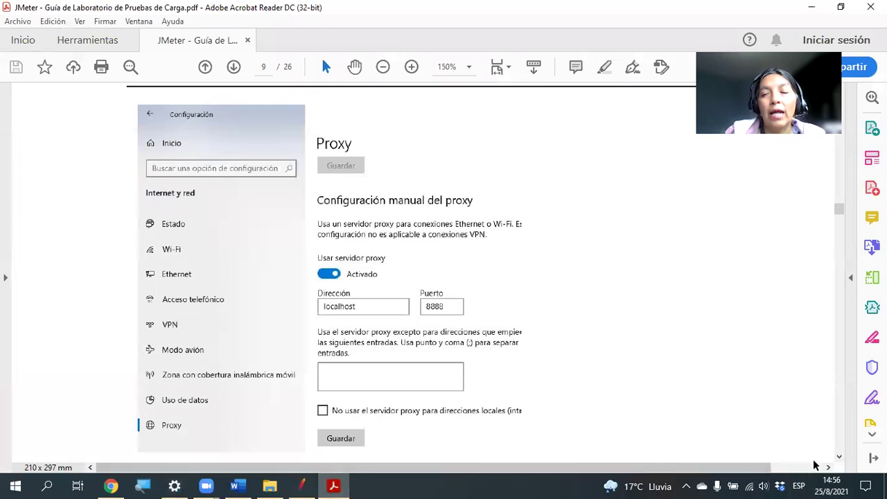
{"action": "left_click", "coordinate": [838, 457]}
{"action": "left_click", "coordinate": [839, 458]}
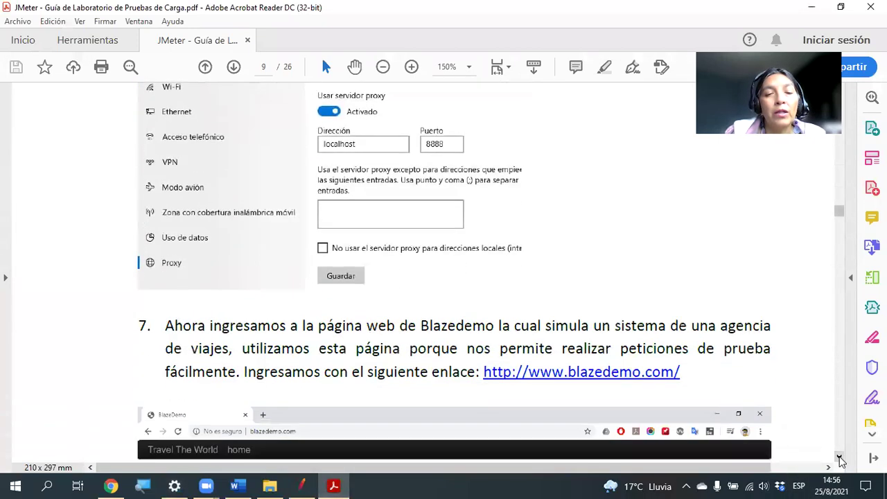
{"action": "left_click_drag", "start_coordinate": [839, 458], "coordinate": [839, 458]}
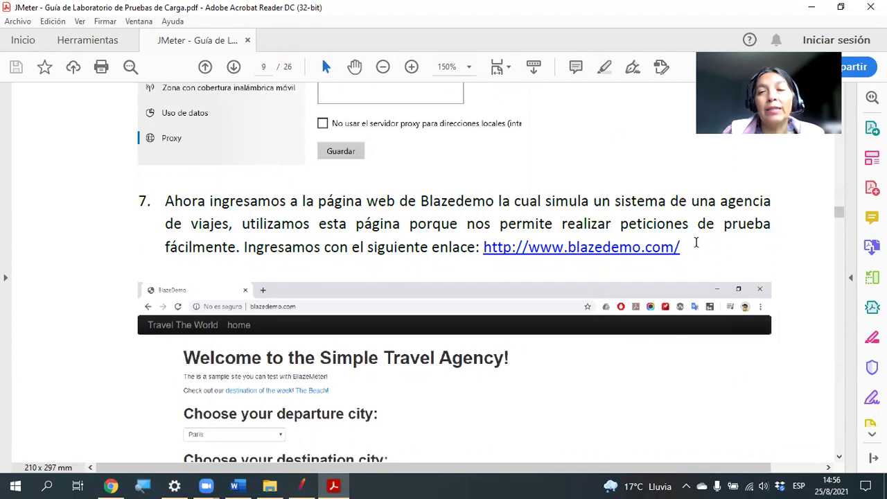
{"action": "left_click_drag", "start_coordinate": [682, 246], "coordinate": [485, 251]}
{"action": "key", "text": "ctrl+c"}
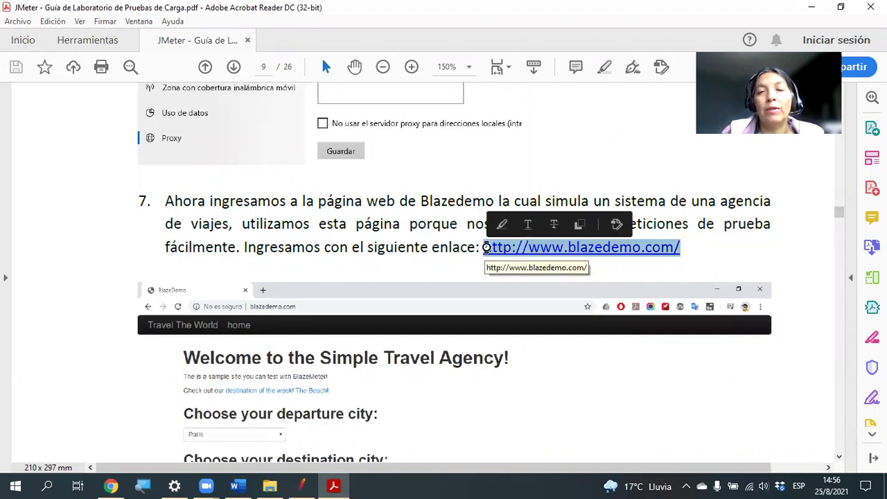
{"action": "left_click", "coordinate": [743, 255]}
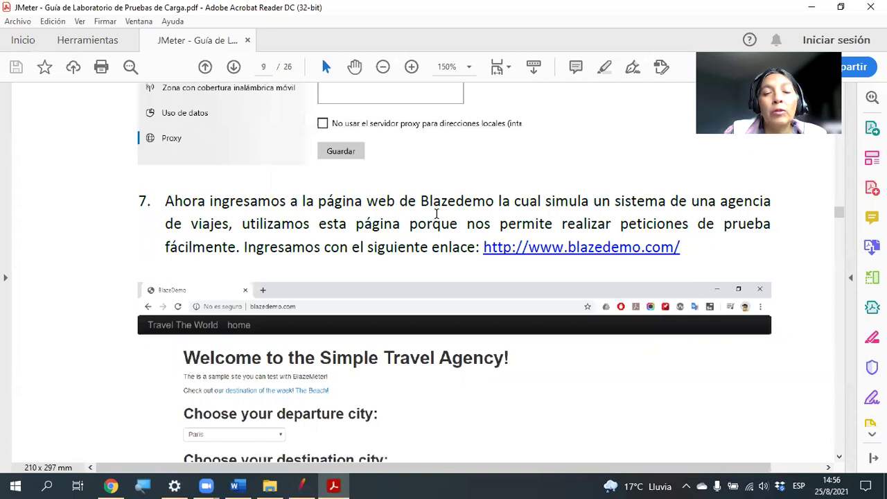
Scroll further to show the BlazeDemo screenshot and step 8 about Arrancar
{"action": "left_click", "coordinate": [839, 458]}
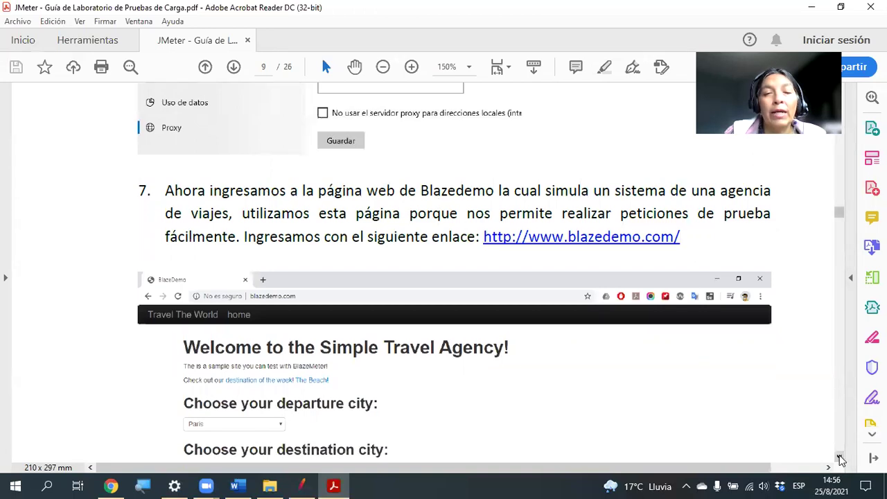
{"action": "left_click", "coordinate": [839, 458]}
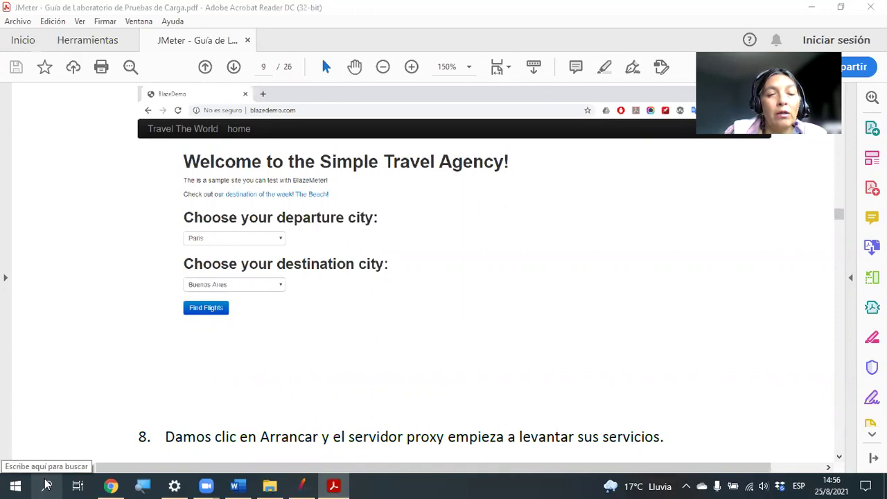
{"action": "left_click", "coordinate": [46, 484]}
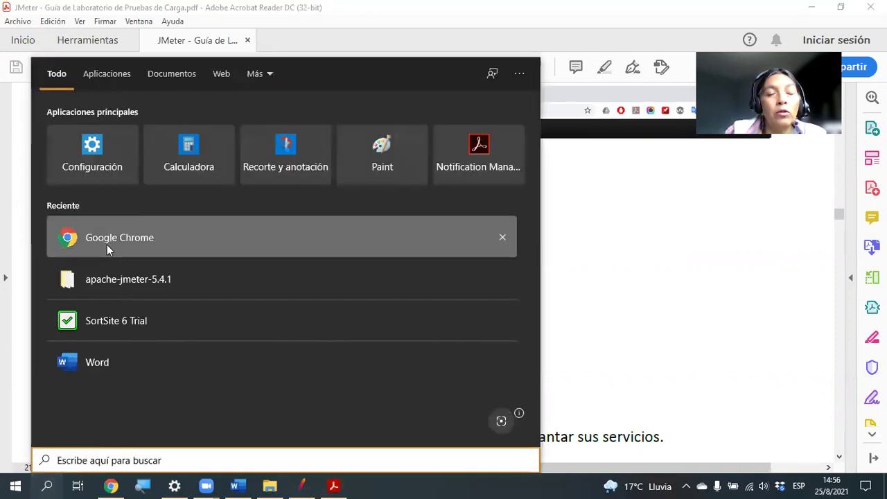
Launch Google Chrome and paste in the BlazeDemo address to load it
{"action": "left_click", "coordinate": [107, 244]}
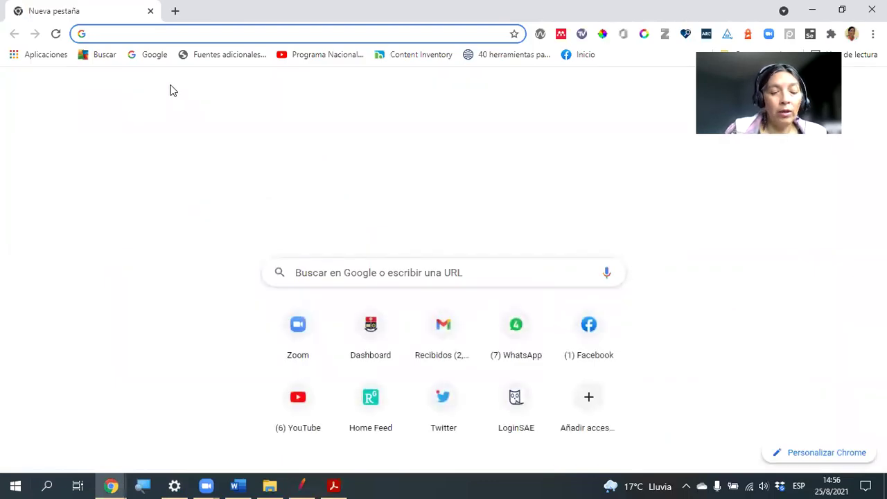
{"action": "key", "text": "ctrl+v"}
{"action": "key", "text": "Return"}
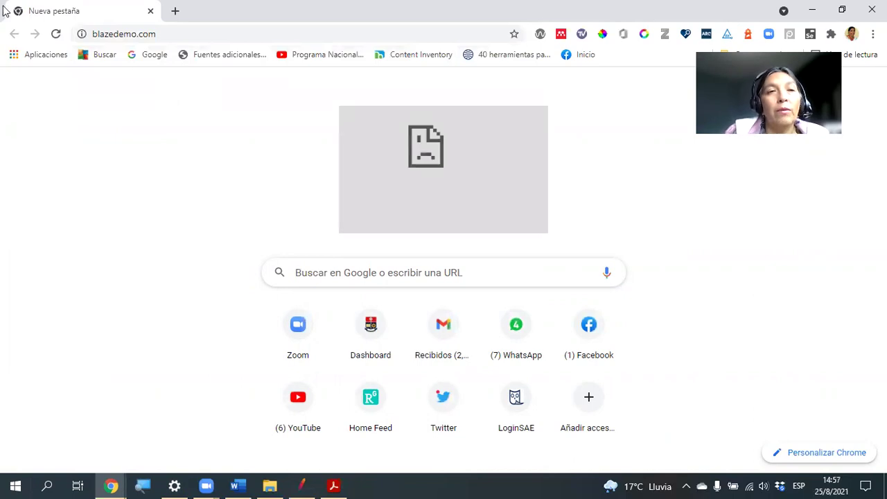
Reload and re-enter the BlazeDemo address, which fails with ERR_PROXY_CONNECTION_FAILED
{"action": "left_click", "coordinate": [55, 34]}
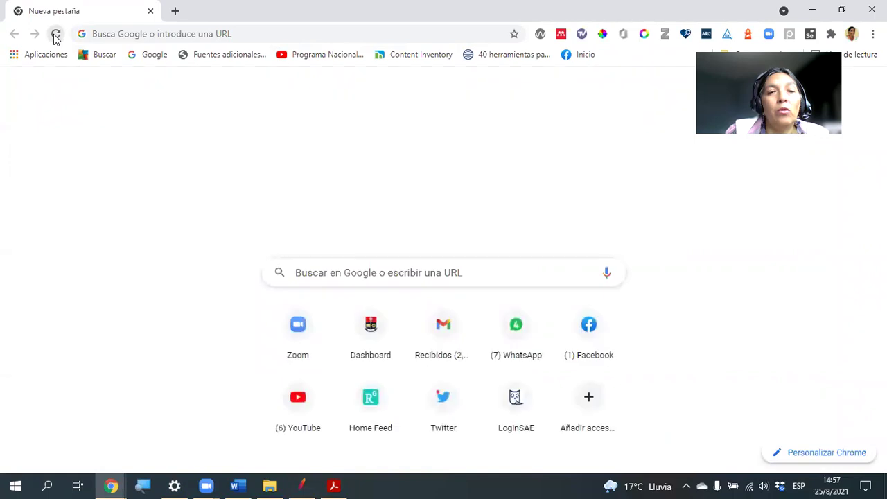
{"action": "left_click", "coordinate": [160, 33]}
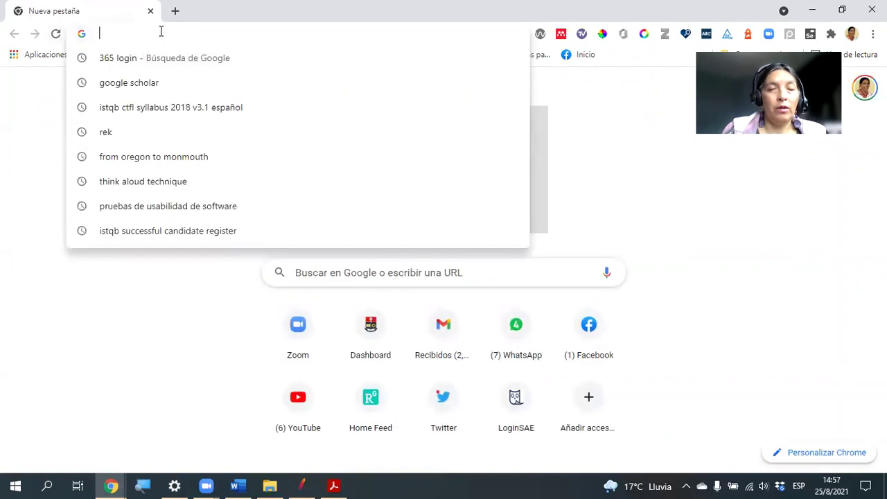
{"action": "key", "text": "ctrl+v"}
{"action": "key", "text": "Return"}
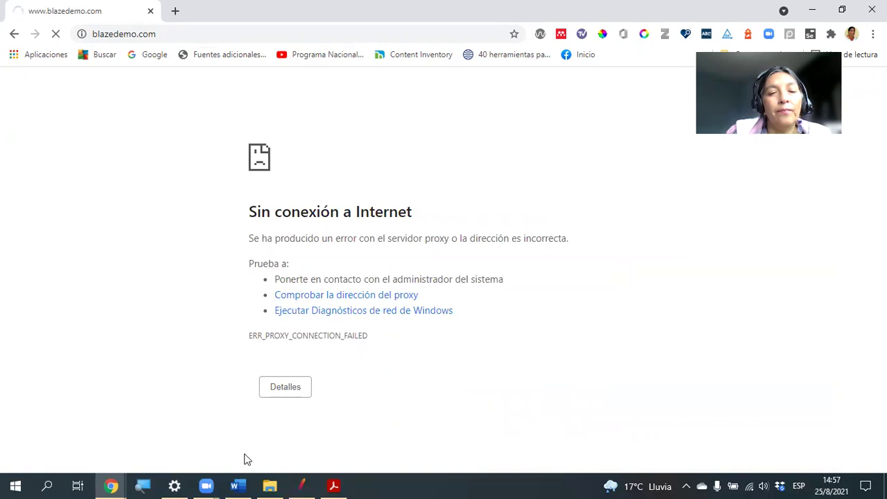
{"action": "left_click", "coordinate": [175, 485]}
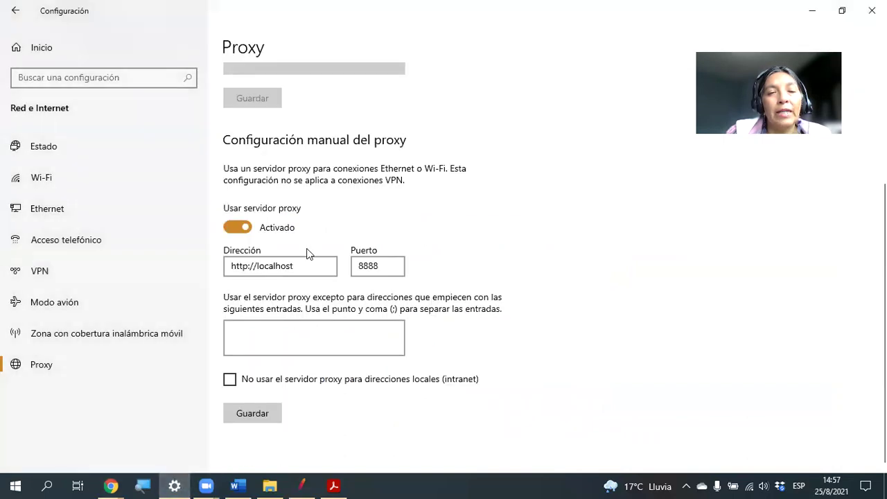
Turn the manual proxy off and check the BlazeDemo window in Chrome
{"action": "left_click", "coordinate": [233, 229]}
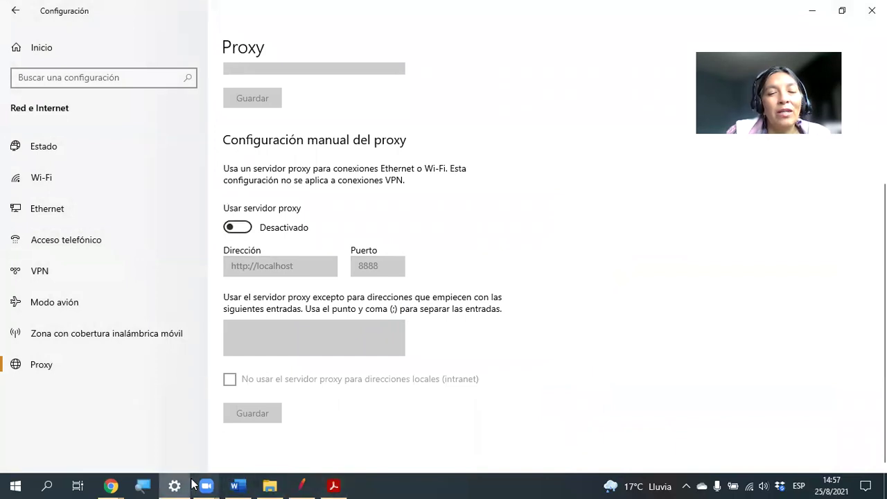
{"action": "left_click", "coordinate": [112, 485]}
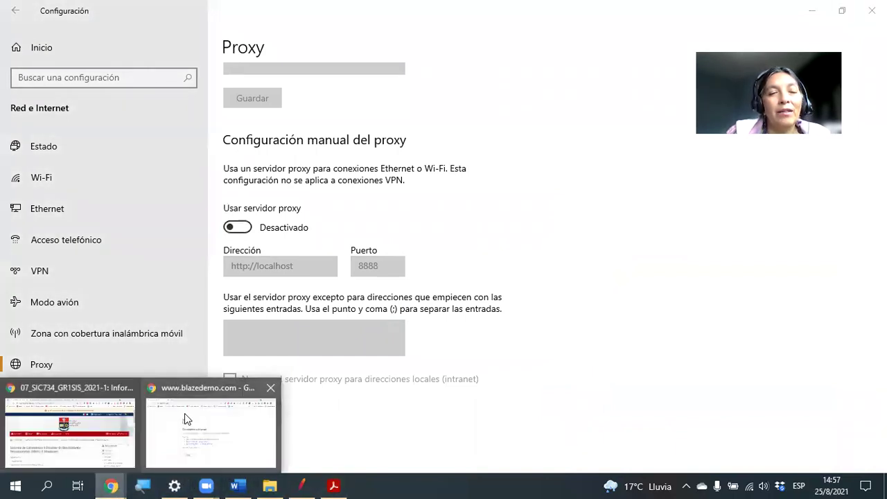
{"action": "left_click", "coordinate": [184, 413]}
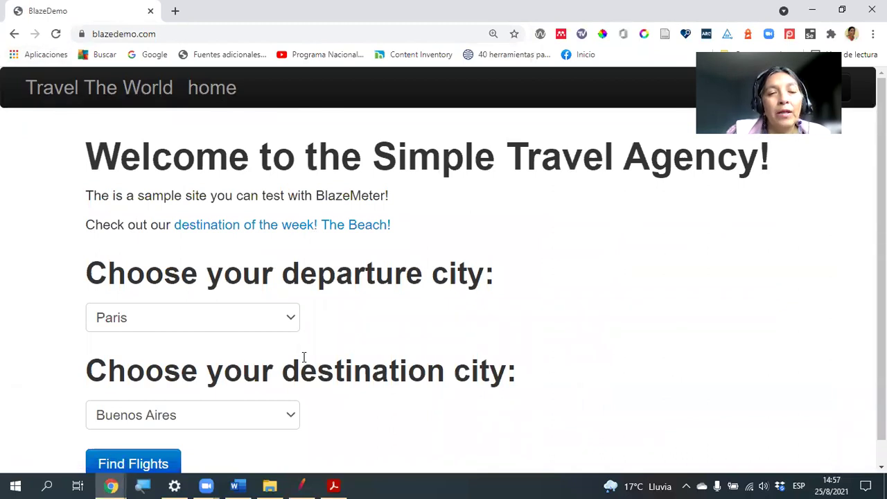
Turn the localhost:8888 proxy back on and confirm BlazeDemo shows the Simple Travel Agency page
{"action": "left_click", "coordinate": [176, 486]}
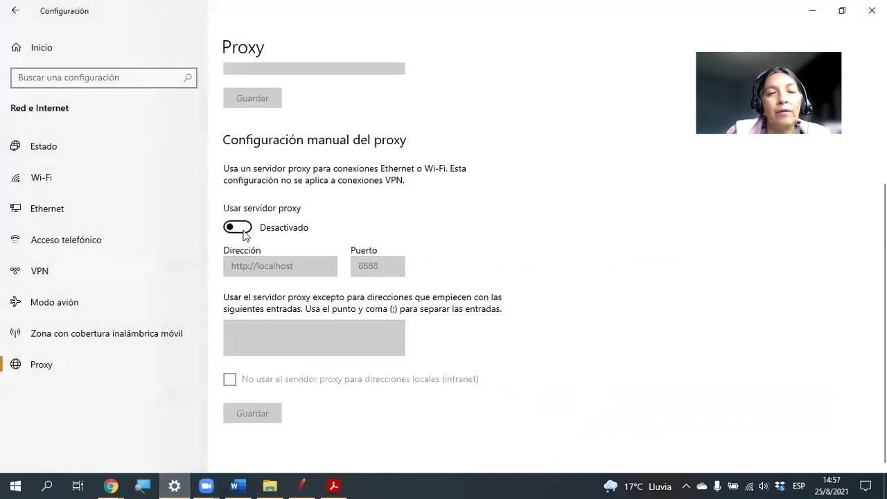
{"action": "left_click", "coordinate": [242, 230]}
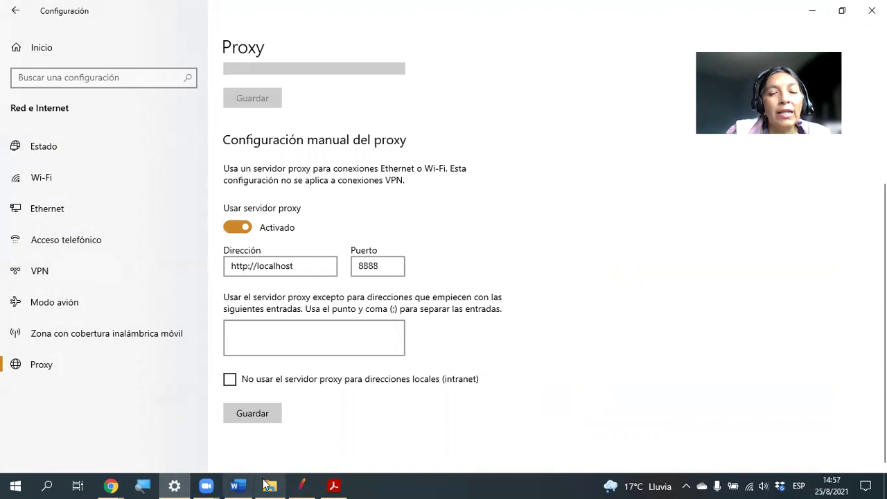
{"action": "mouse_move", "coordinate": [111, 485]}
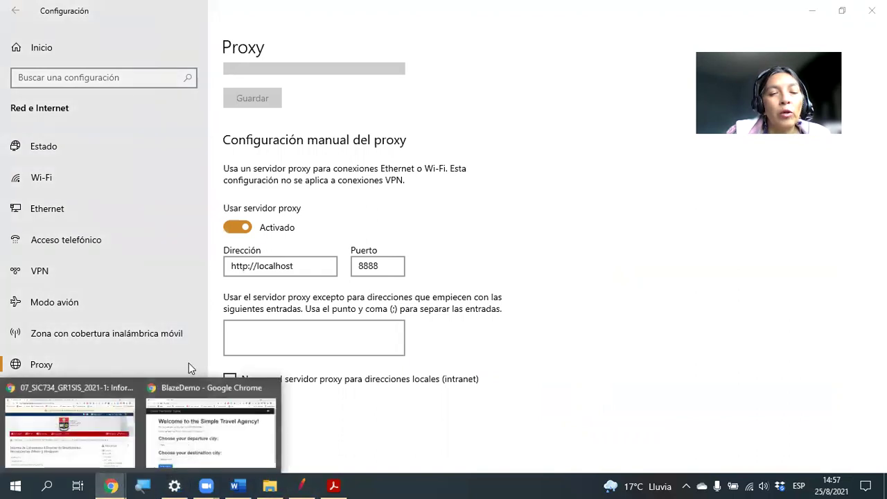
{"action": "left_click", "coordinate": [181, 390]}
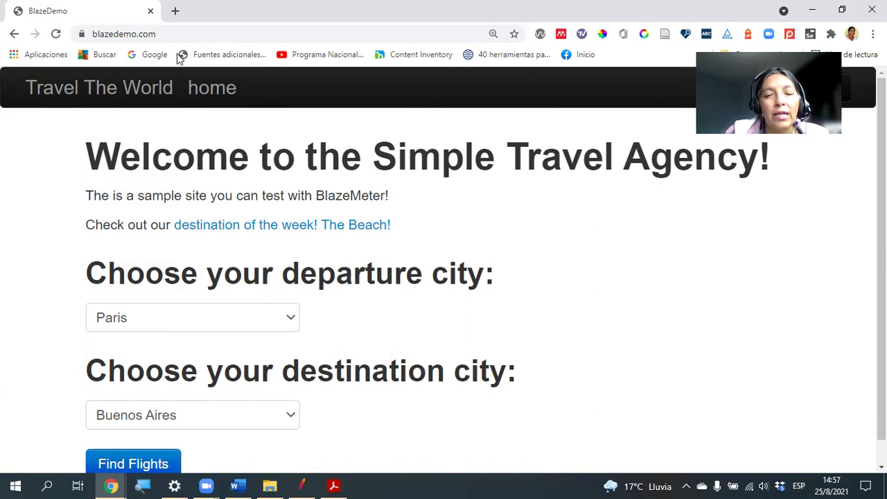
{"action": "left_click", "coordinate": [335, 485]}
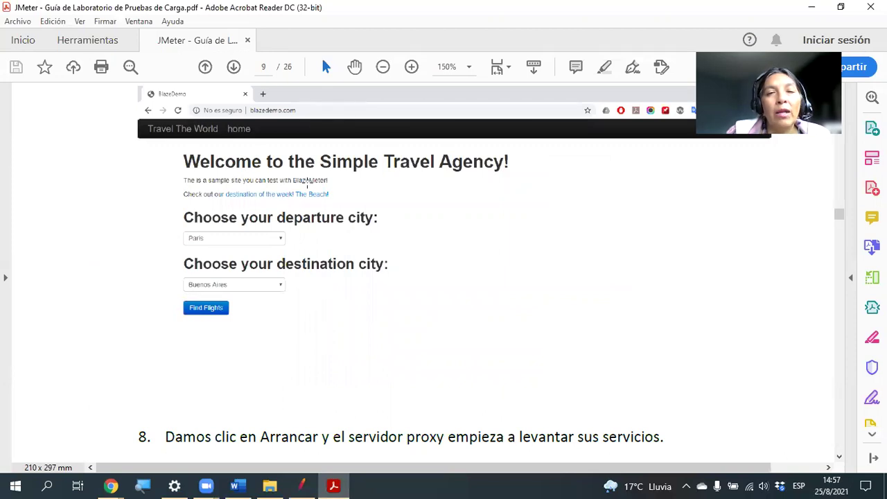
Scroll from page 9 to page 10's 'El Recorder empieza a ejecutarse' Transactions Control screenshot
{"action": "left_click", "coordinate": [839, 458]}
{"action": "scroll", "coordinate": [839, 461], "scroll_direction": "down", "scroll_amount": 5}
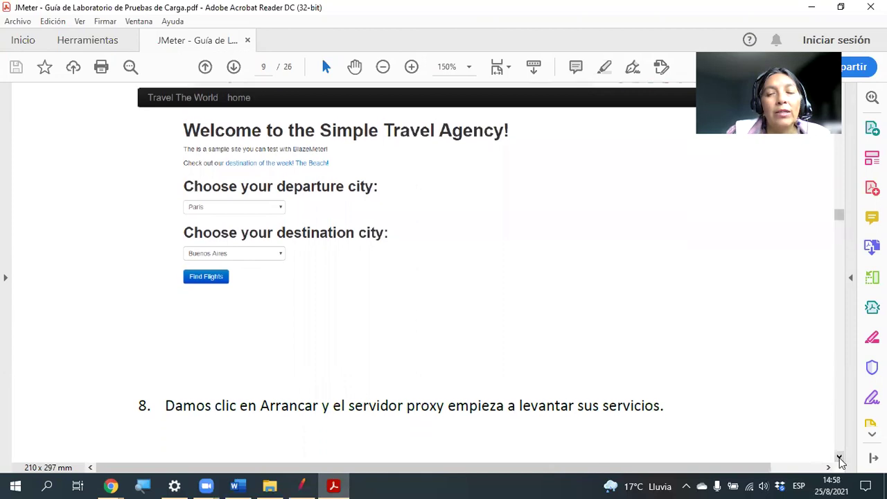
{"action": "left_click", "coordinate": [839, 459]}
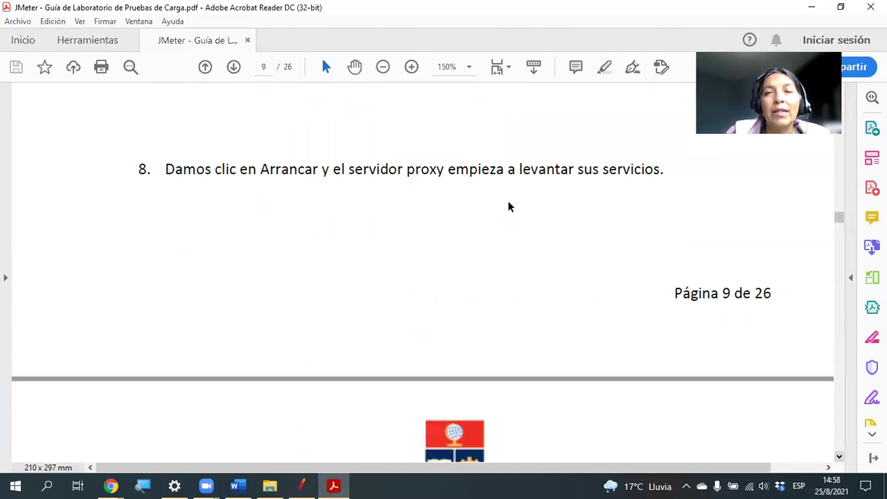
{"action": "left_click", "coordinate": [839, 461]}
{"action": "left_click", "coordinate": [839, 461]}
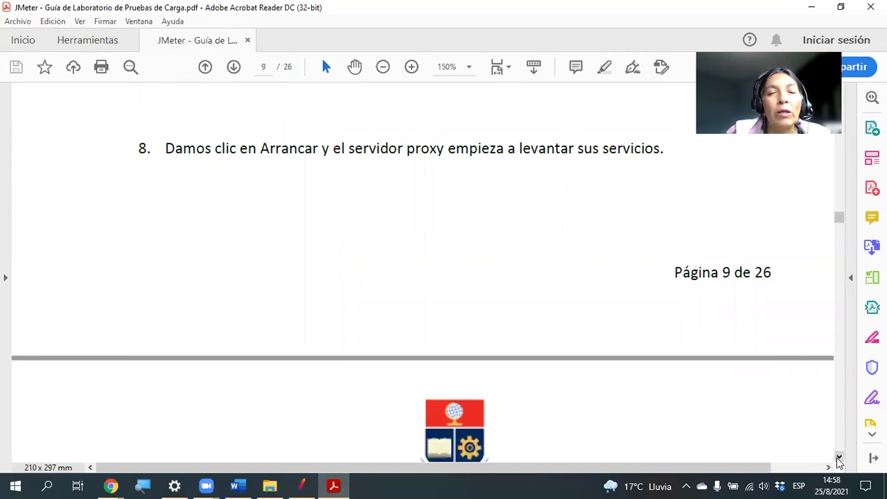
{"action": "left_click", "coordinate": [839, 461]}
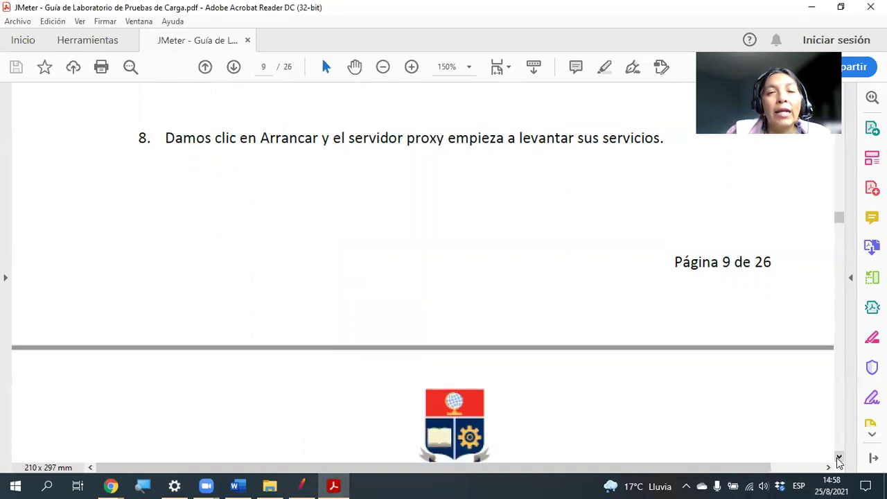
{"action": "scroll", "coordinate": [839, 460], "scroll_direction": "down", "scroll_amount": 8}
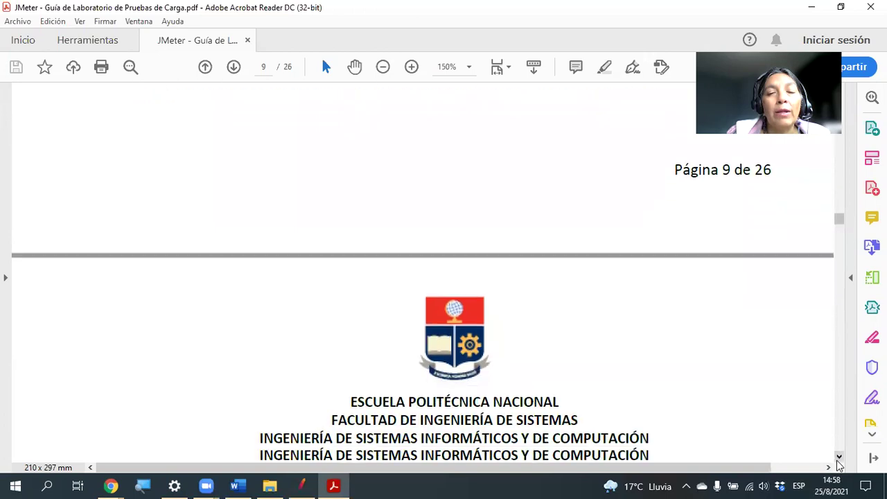
{"action": "scroll", "coordinate": [837, 464], "scroll_direction": "down", "scroll_amount": 5}
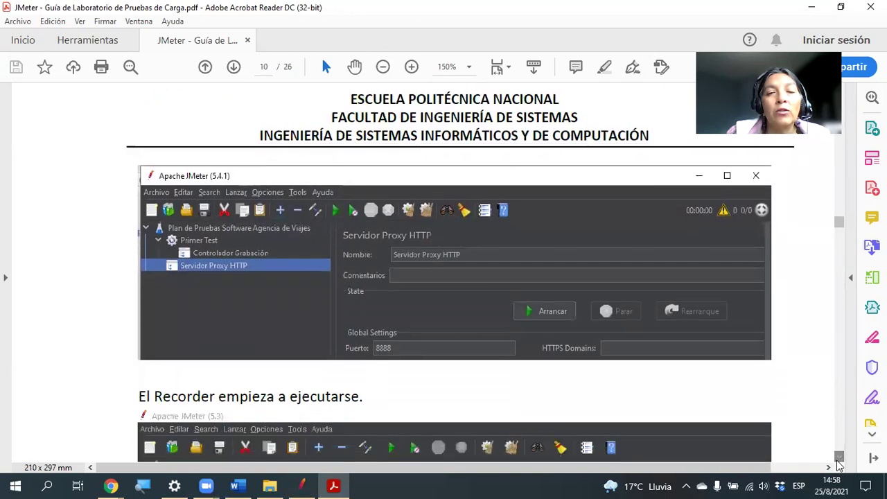
{"action": "scroll", "coordinate": [838, 464], "scroll_direction": "down", "scroll_amount": 2}
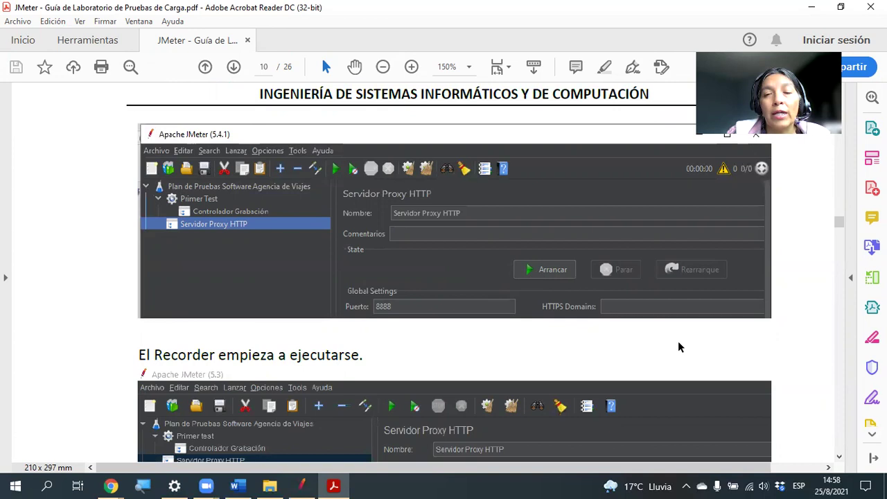
{"action": "left_click", "coordinate": [838, 458]}
{"action": "left_click", "coordinate": [838, 458]}
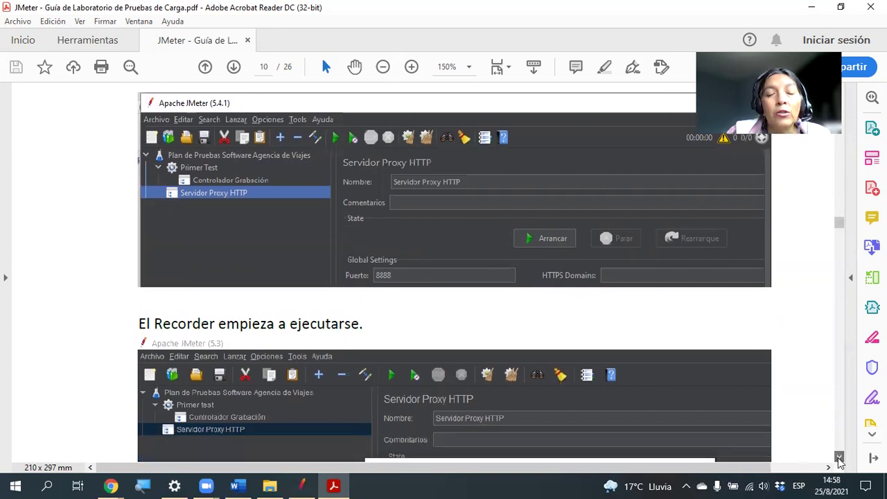
{"action": "left_click", "coordinate": [838, 458]}
{"action": "left_click", "coordinate": [839, 458]}
{"action": "left_click", "coordinate": [838, 458]}
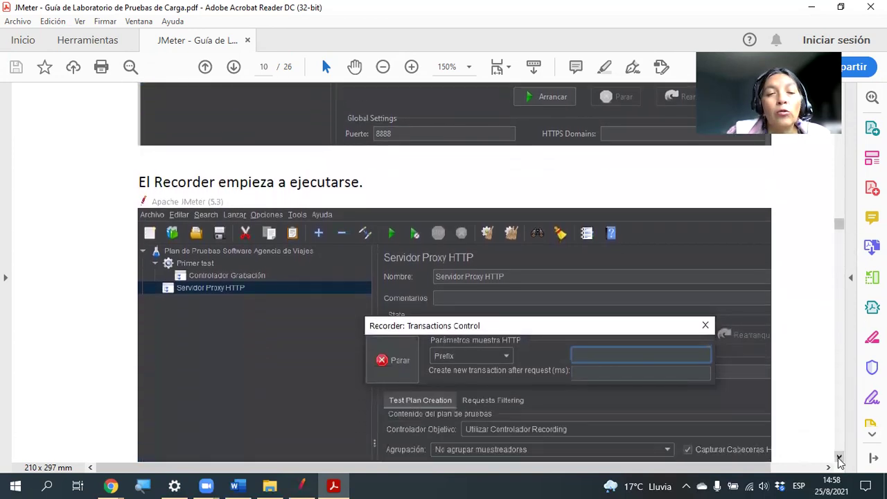
Scroll through step 9's text to its next Transactions Control screenshot
{"action": "left_click", "coordinate": [839, 458]}
{"action": "left_click", "coordinate": [839, 458]}
{"action": "left_click", "coordinate": [838, 458]}
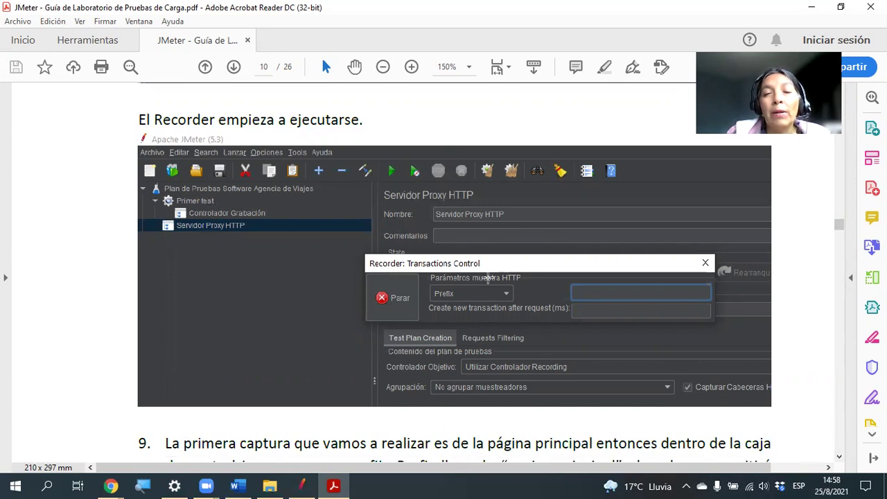
{"action": "left_click", "coordinate": [839, 457]}
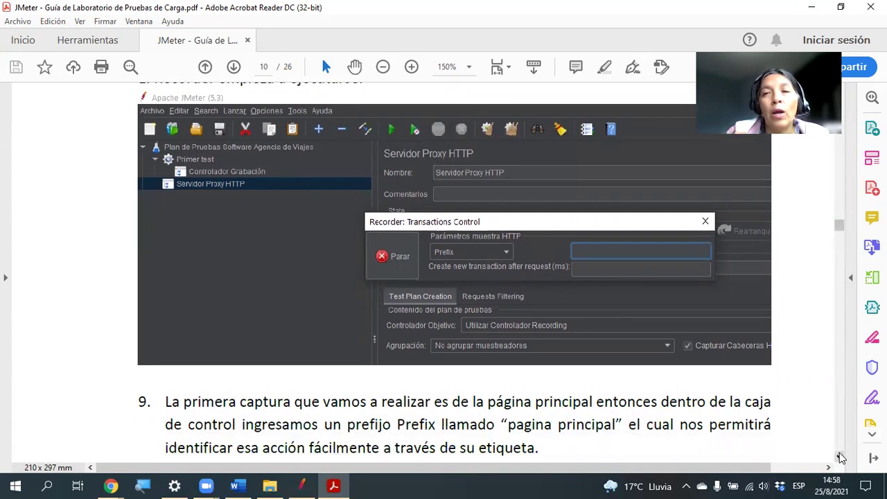
{"action": "left_click", "coordinate": [839, 457]}
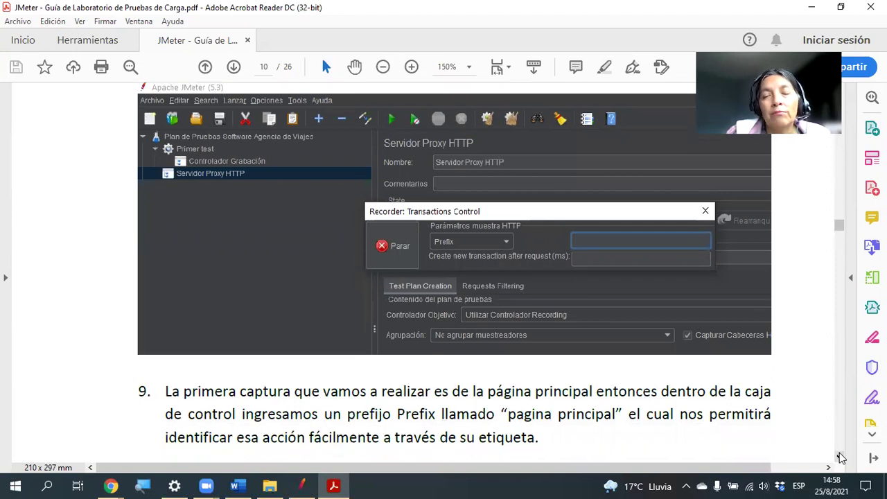
{"action": "left_click", "coordinate": [839, 458]}
{"action": "left_click", "coordinate": [839, 457]}
{"action": "left_click", "coordinate": [839, 457]}
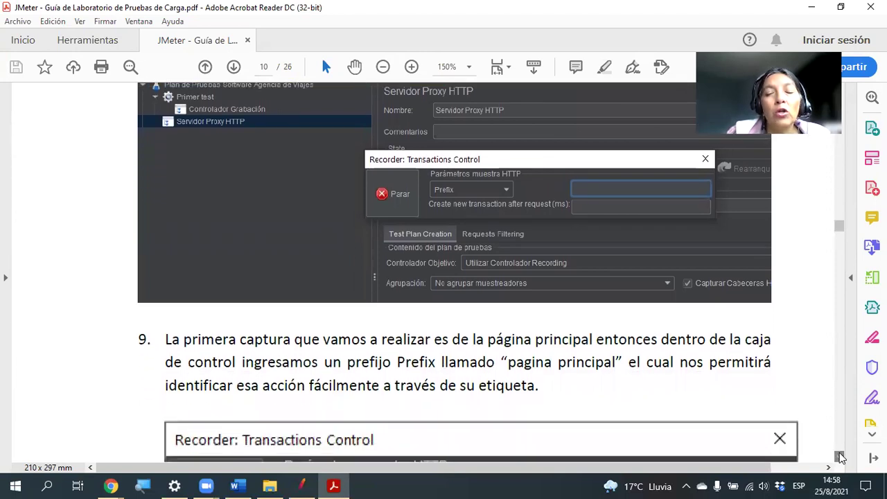
Continue past the 'pagina principal' prefix example to step 10 on entering BlazeDemo
{"action": "left_click", "coordinate": [839, 457]}
{"action": "left_click", "coordinate": [839, 457]}
{"action": "left_click", "coordinate": [840, 458]}
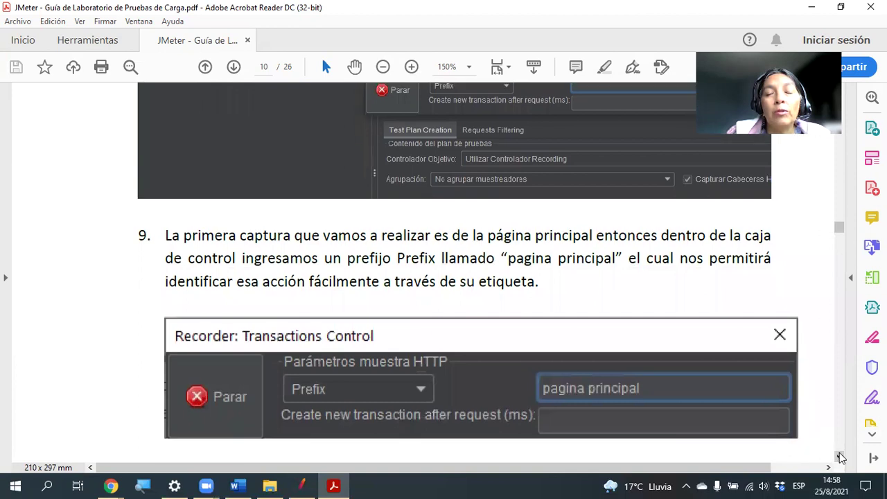
{"action": "left_click", "coordinate": [839, 457]}
{"action": "left_click", "coordinate": [839, 457]}
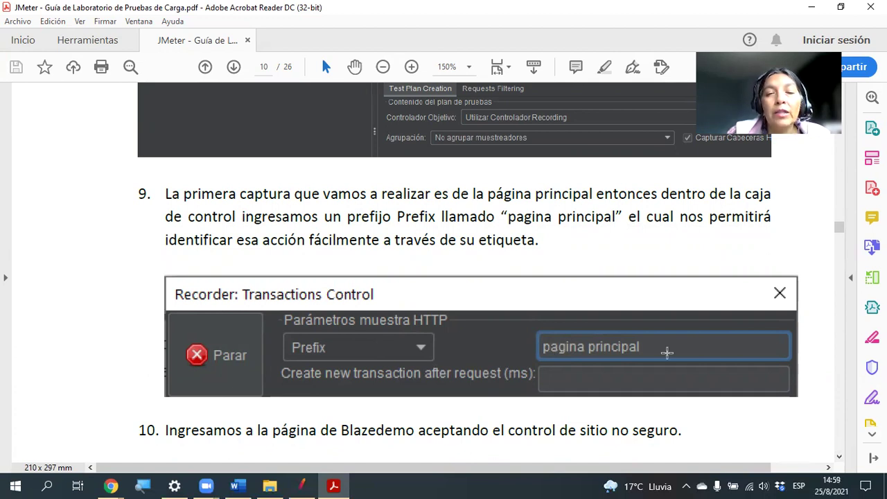
{"action": "left_click", "coordinate": [839, 457]}
{"action": "scroll", "coordinate": [839, 459], "scroll_direction": "down", "scroll_amount": 5}
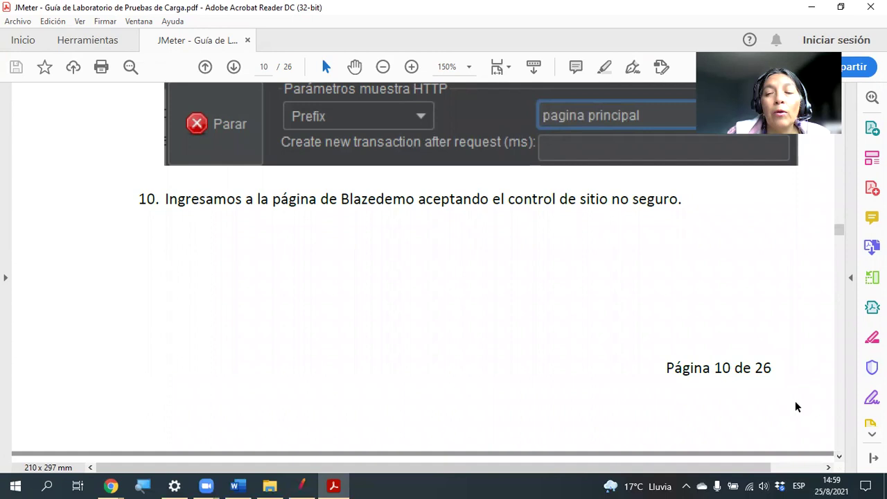
Scroll through page 11 to step 11's Primer Test GET sampler for Blazedemo's root
{"action": "scroll", "coordinate": [838, 459], "scroll_direction": "down", "scroll_amount": 7}
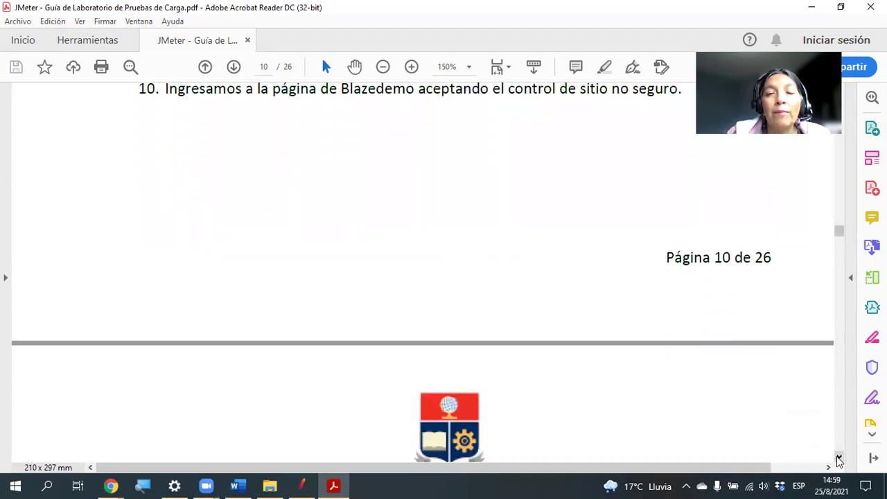
{"action": "scroll", "coordinate": [839, 460], "scroll_direction": "down", "scroll_amount": 5}
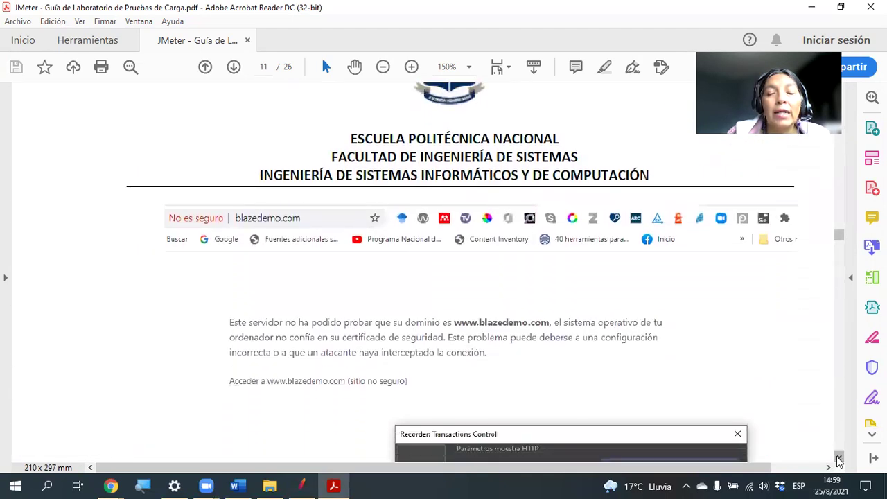
{"action": "scroll", "coordinate": [838, 459], "scroll_direction": "down", "scroll_amount": 2}
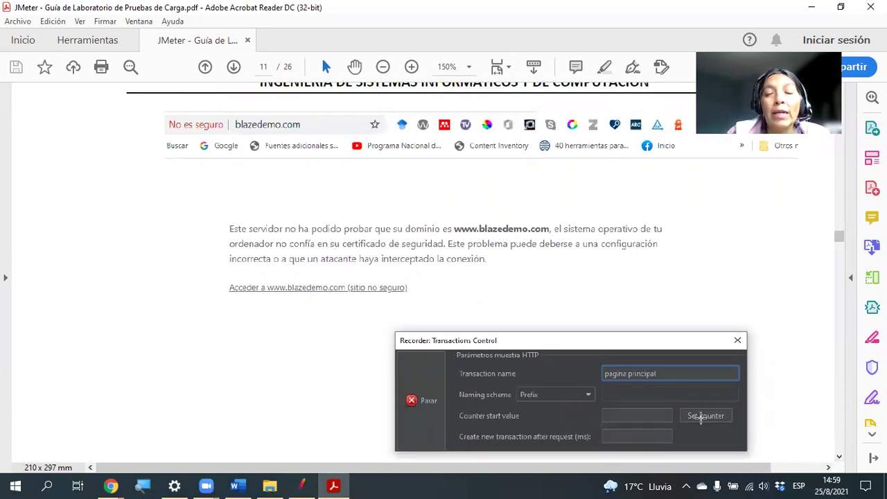
{"action": "scroll", "coordinate": [840, 459], "scroll_direction": "down", "scroll_amount": 1}
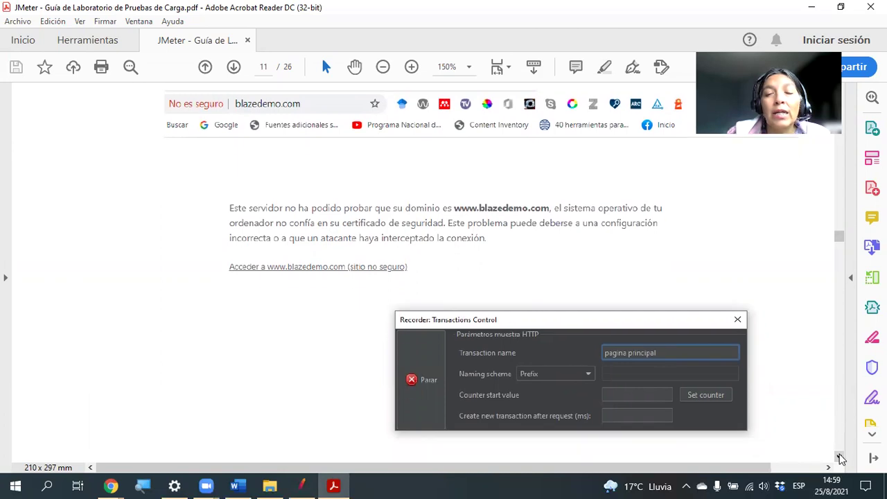
{"action": "scroll", "coordinate": [841, 459], "scroll_direction": "down", "scroll_amount": 4}
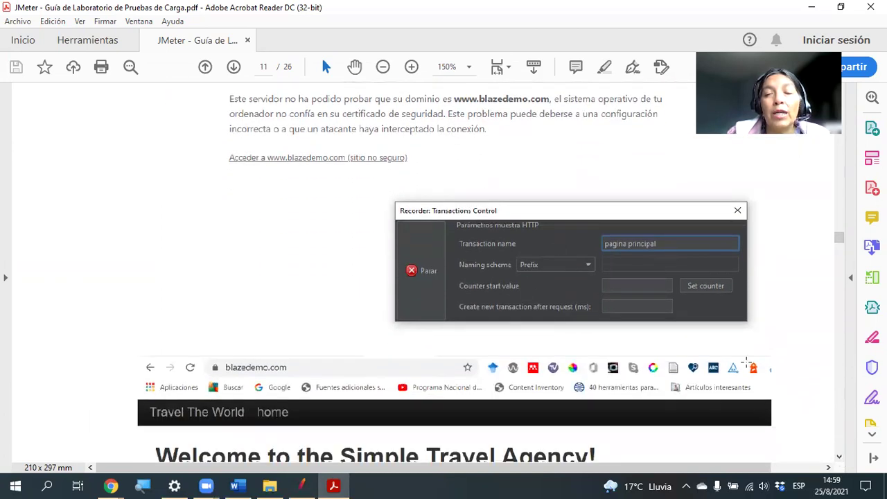
{"action": "scroll", "coordinate": [838, 460], "scroll_direction": "down", "scroll_amount": 1}
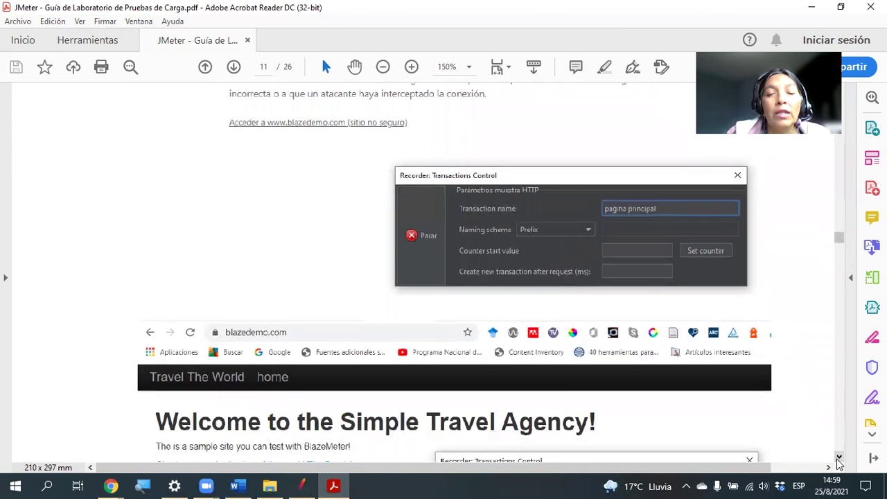
{"action": "scroll", "coordinate": [838, 461], "scroll_direction": "down", "scroll_amount": 7}
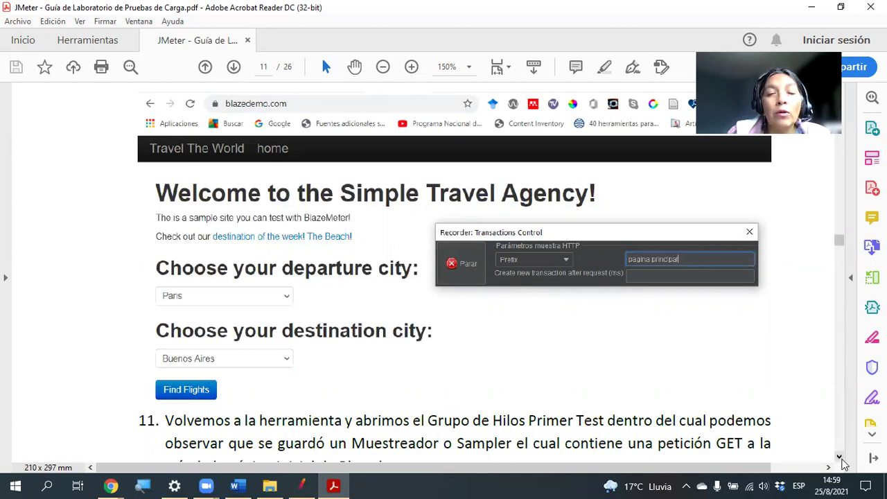
{"action": "scroll", "coordinate": [843, 464], "scroll_direction": "down", "scroll_amount": 3}
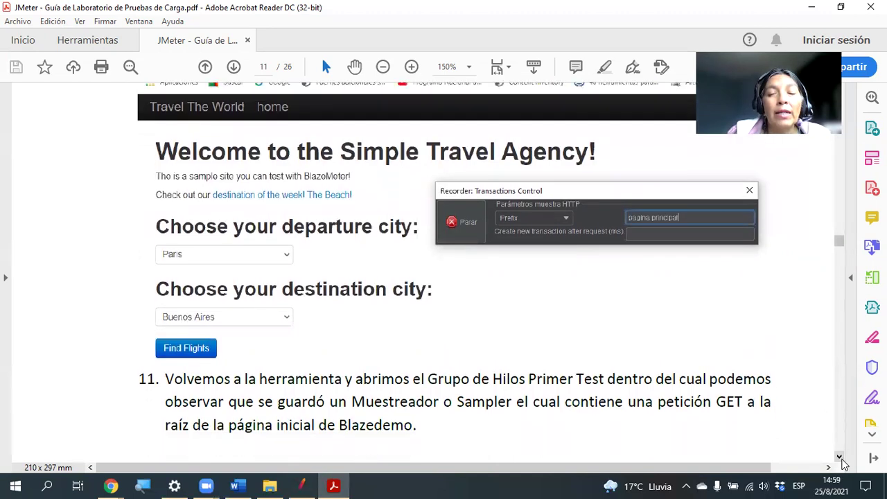
{"action": "scroll", "coordinate": [843, 465], "scroll_direction": "down", "scroll_amount": 4}
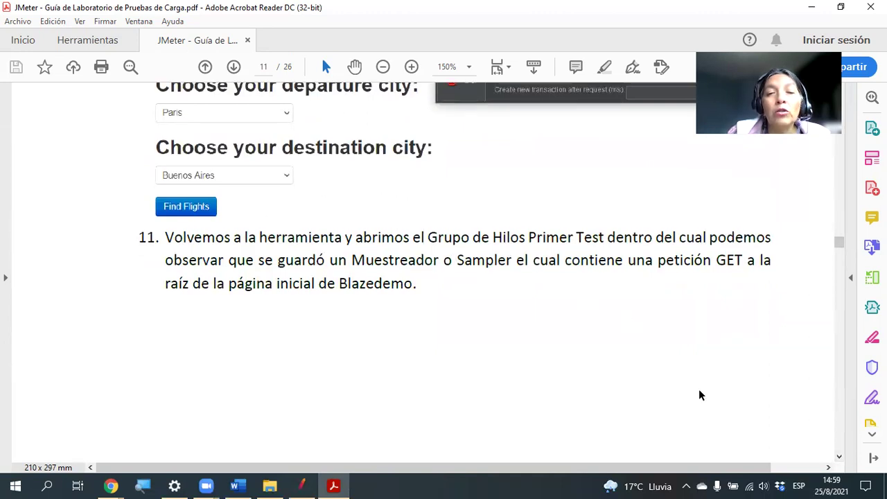
{"action": "scroll", "coordinate": [839, 459], "scroll_direction": "down", "scroll_amount": 10}
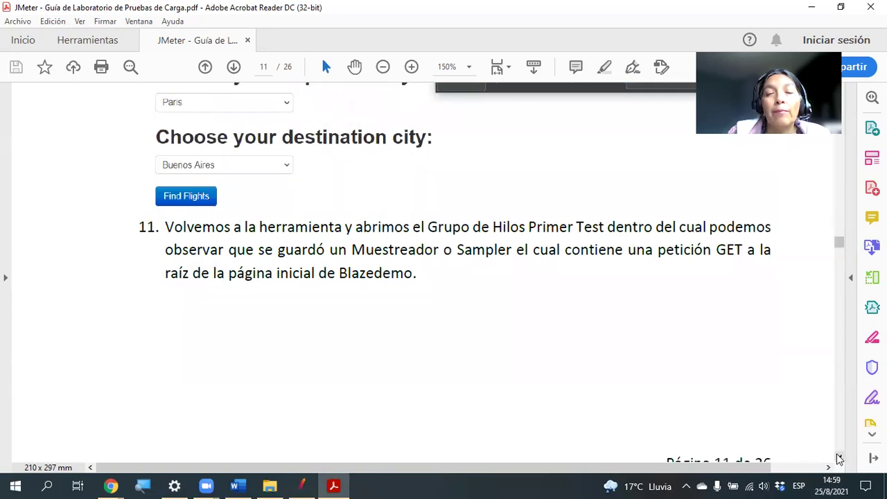
Scroll to page 12's HTTP proxy server screenshot and bring JMeter to the front
{"action": "scroll", "coordinate": [838, 461], "scroll_direction": "down", "scroll_amount": 5}
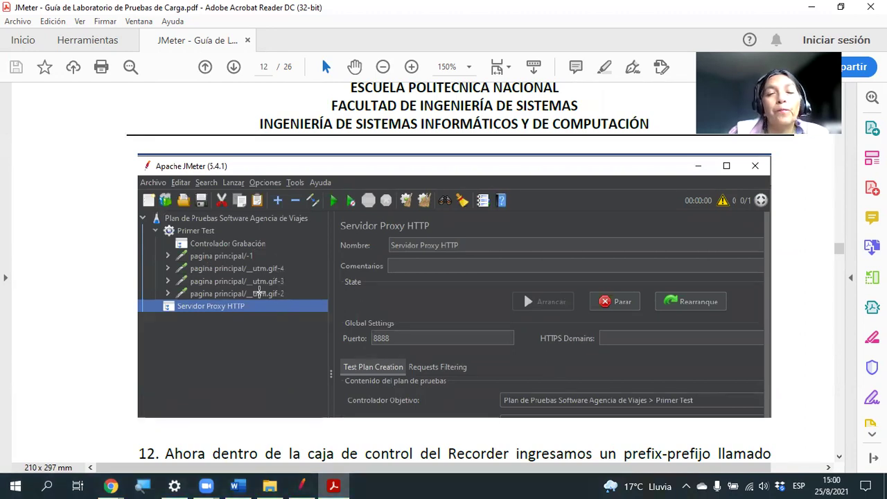
{"action": "left_click", "coordinate": [302, 485]}
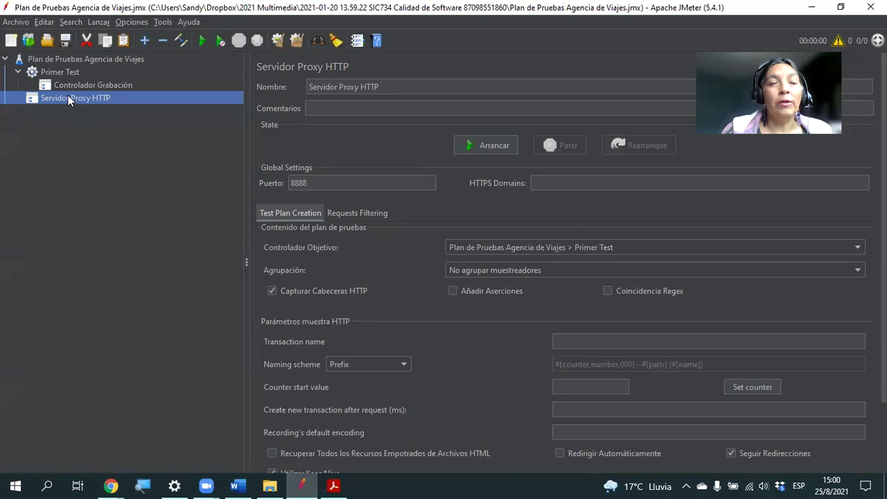
Start the port 8888 proxy recorder, accept the certificate notice, and name the transaction 'pagina principal'
{"action": "left_click", "coordinate": [480, 148]}
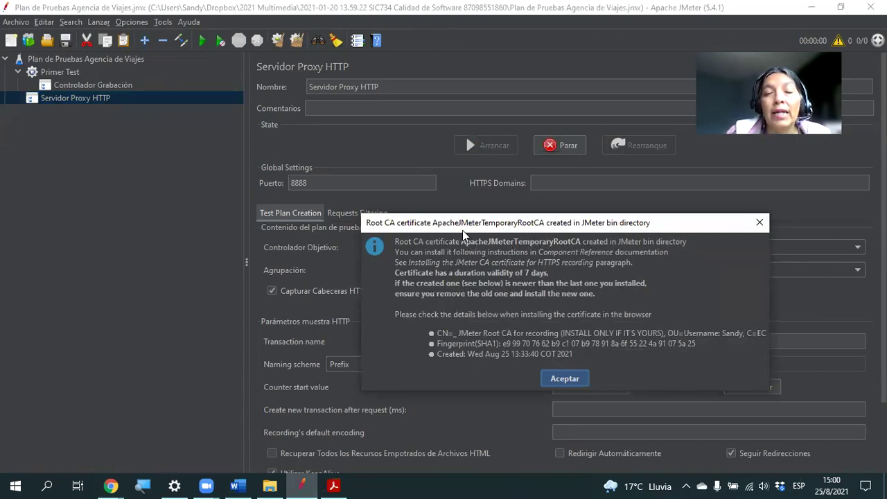
{"action": "left_click", "coordinate": [557, 381]}
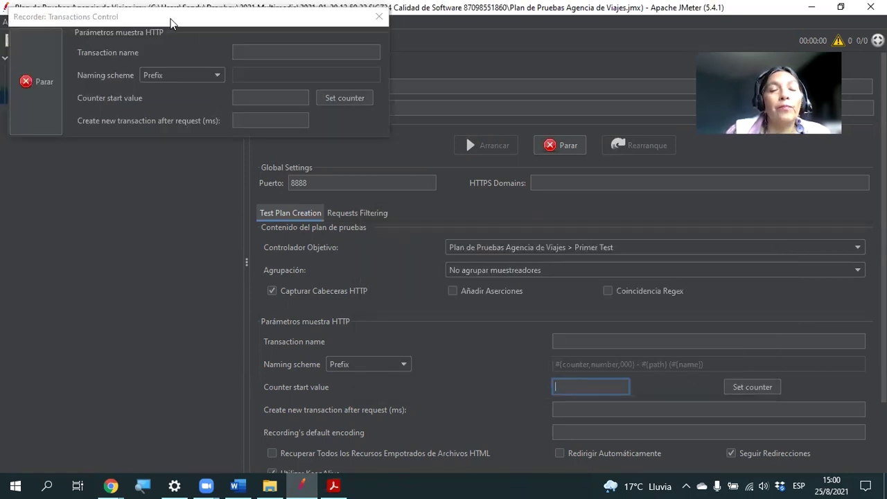
{"action": "left_click", "coordinate": [197, 34]}
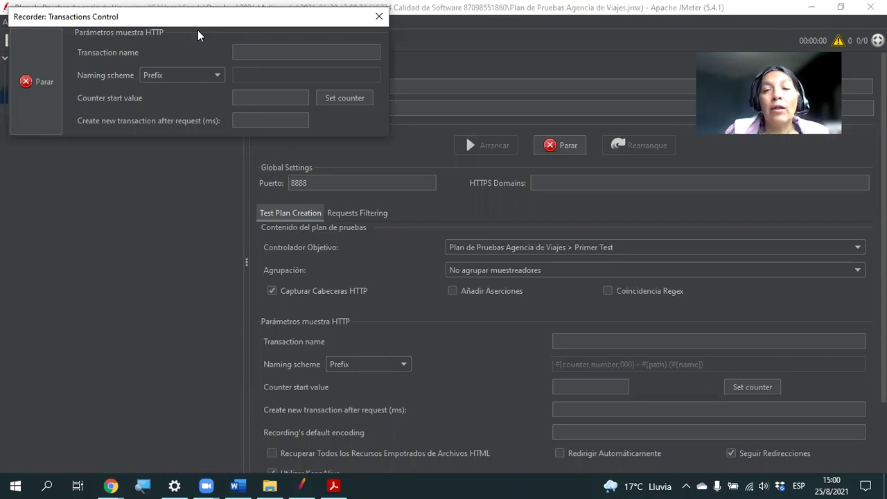
{"action": "left_click_drag", "start_coordinate": [197, 31], "coordinate": [417, 157]}
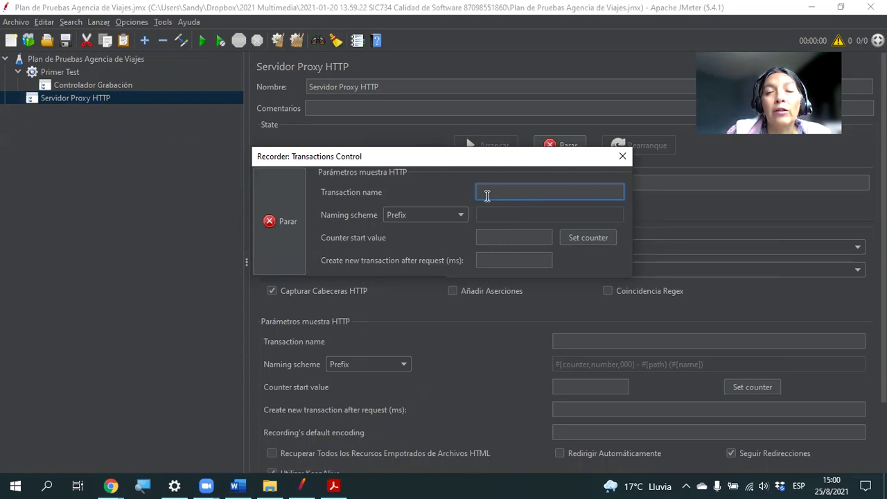
{"action": "type", "text": "p"}
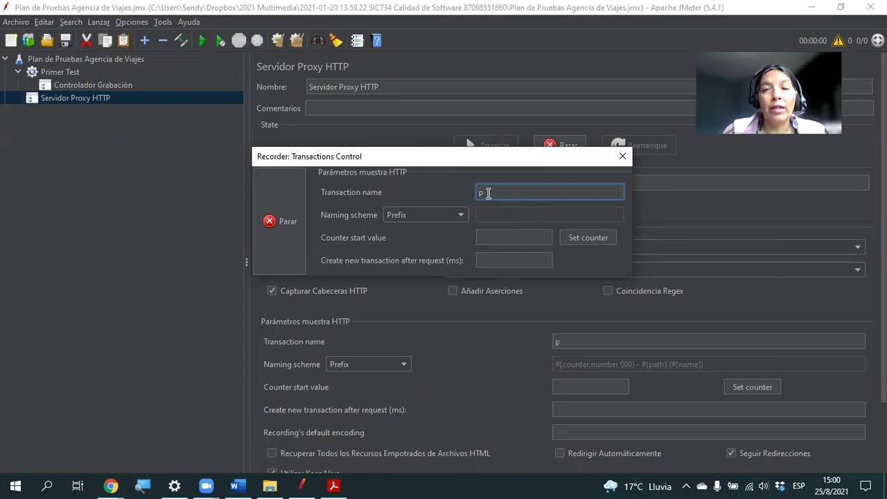
{"action": "type", "text": "agina pri"}
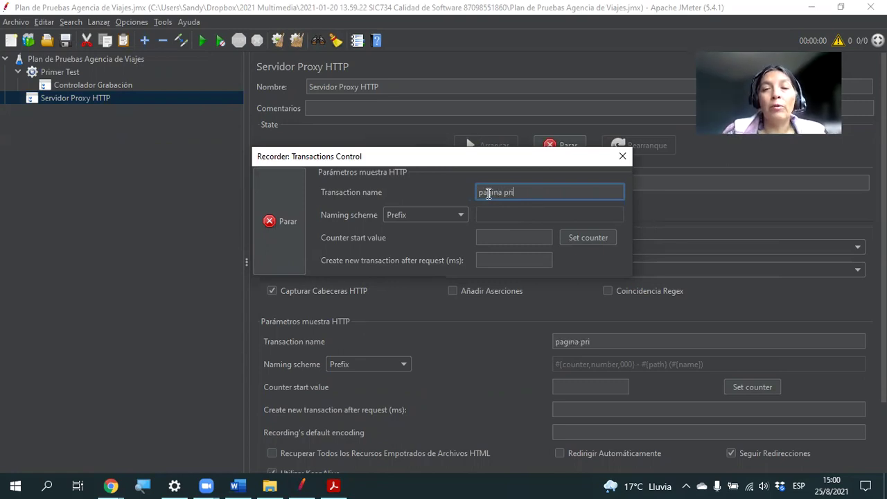
{"action": "type", "text": "ncipal"}
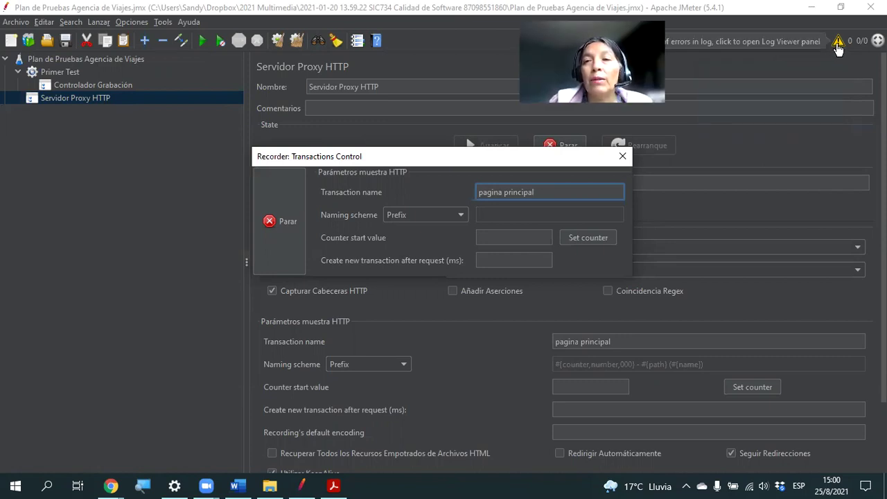
{"action": "left_click", "coordinate": [837, 43]}
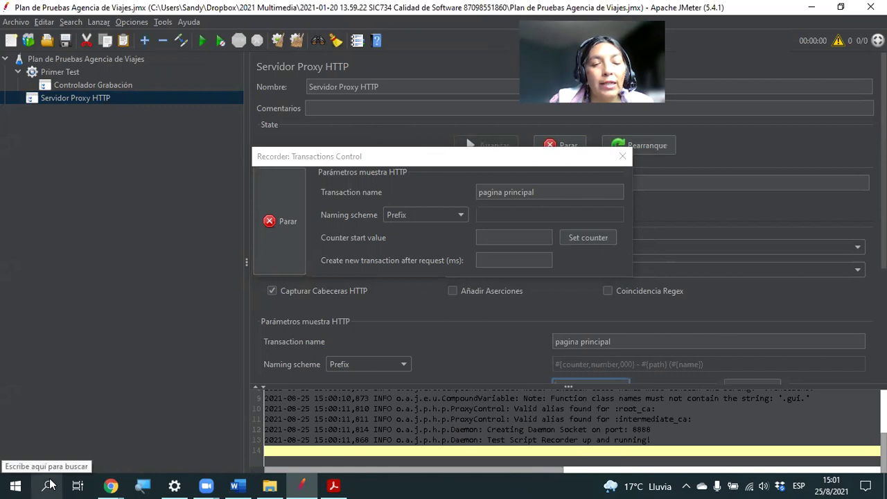
Launch Google Chrome from Windows search and bring its new-tab window forward
{"action": "left_click", "coordinate": [48, 484]}
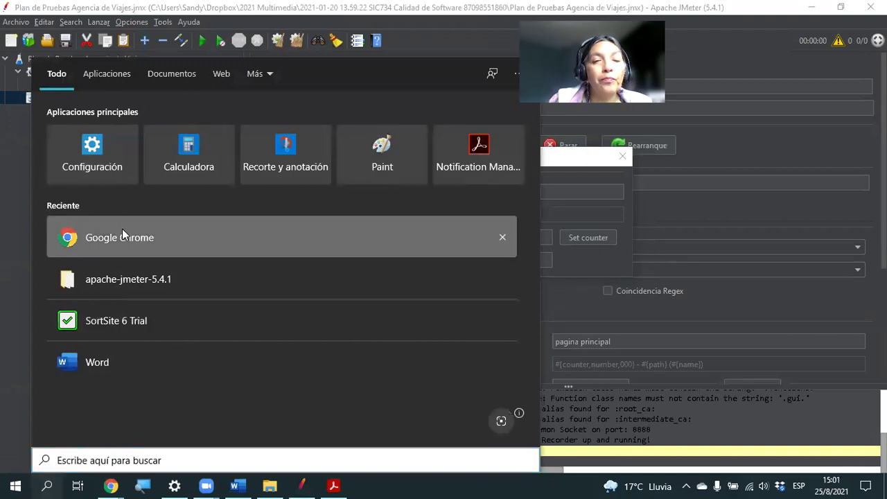
{"action": "left_click", "coordinate": [122, 229]}
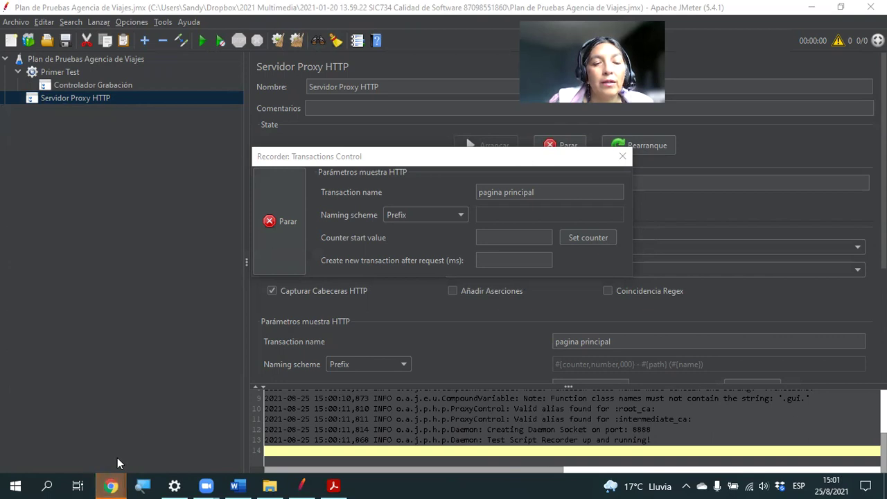
{"action": "mouse_move", "coordinate": [112, 484]}
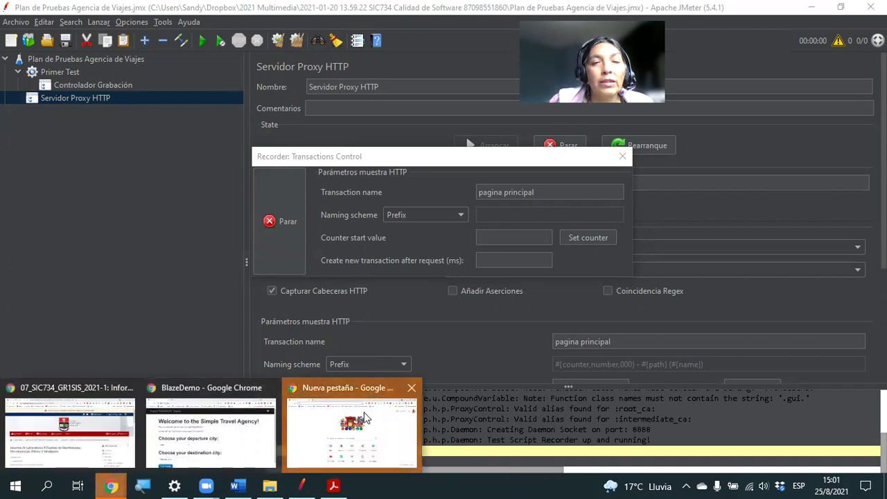
{"action": "left_click", "coordinate": [366, 417]}
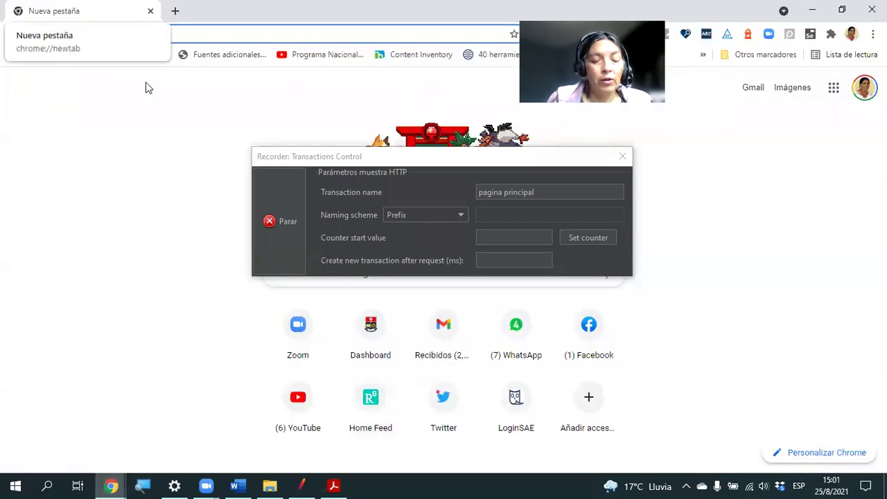
Paste the BlazeDemo address, load the site, then return to JMeter
{"action": "type", "text": "http://www.blazedemo.com/"}
{"action": "key", "text": "Return"}
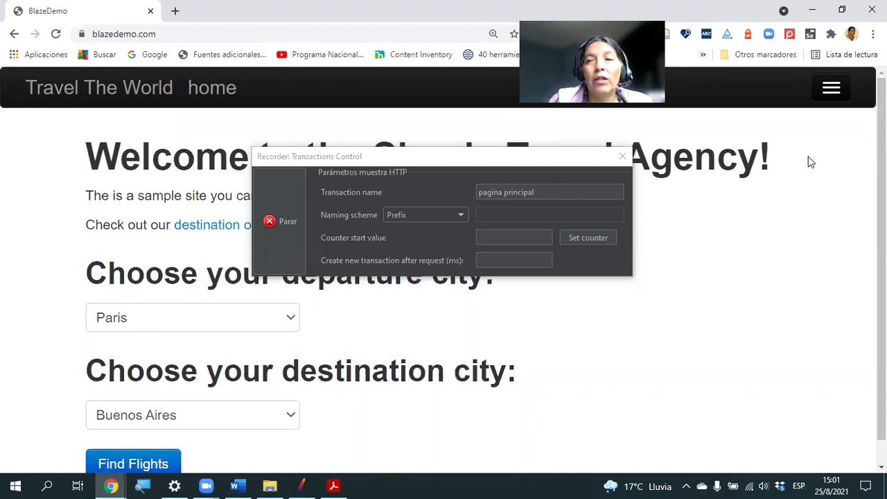
{"action": "scroll", "coordinate": [333, 341], "scroll_direction": "down", "scroll_amount": 1}
{"action": "scroll", "coordinate": [333, 341], "scroll_direction": "up", "scroll_amount": 1}
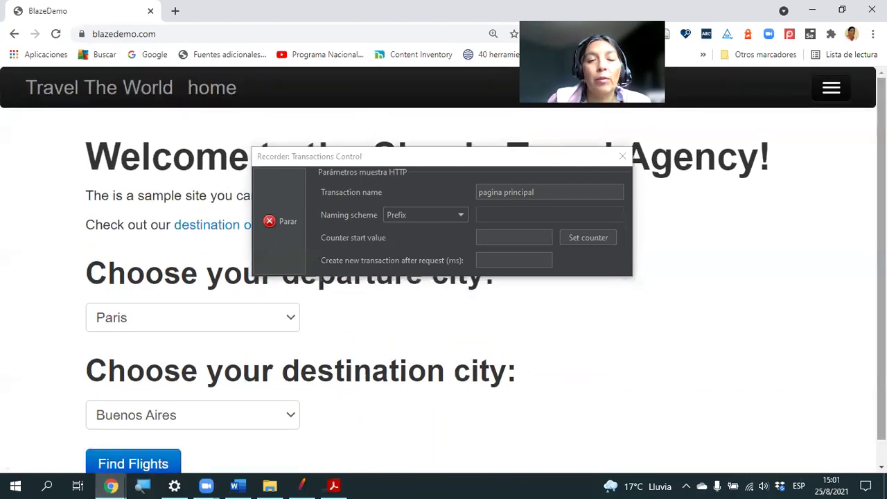
{"action": "left_click", "coordinate": [303, 485]}
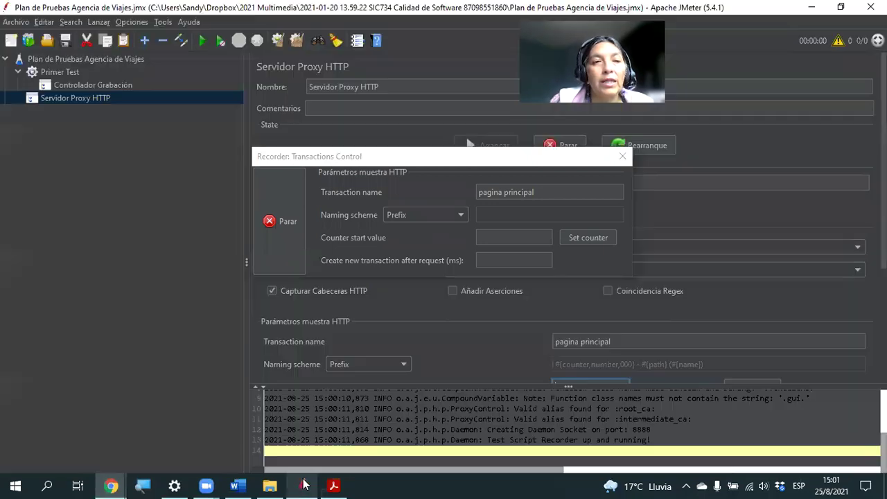
Show Controlador Grabación's settings, then close the BlazeDemo and course-page Chrome windows
{"action": "left_click", "coordinate": [84, 87]}
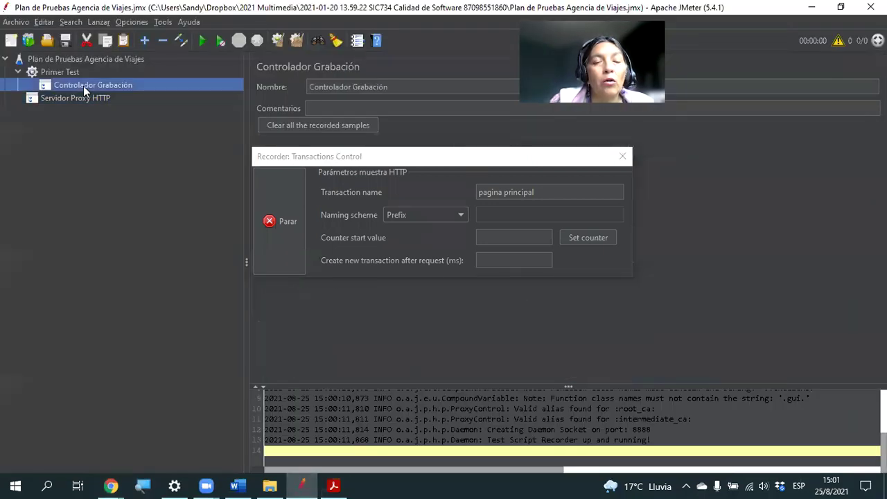
{"action": "left_click", "coordinate": [111, 485]}
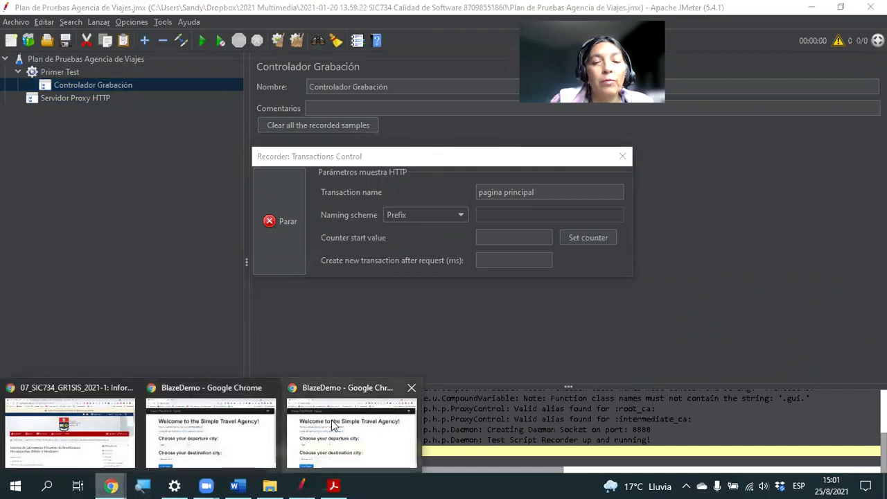
{"action": "left_click", "coordinate": [331, 425]}
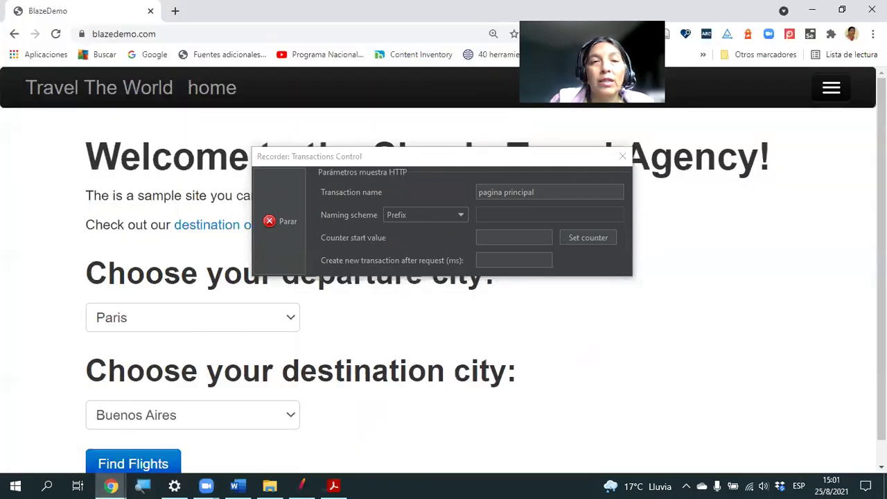
{"action": "key", "text": "alt+Tab"}
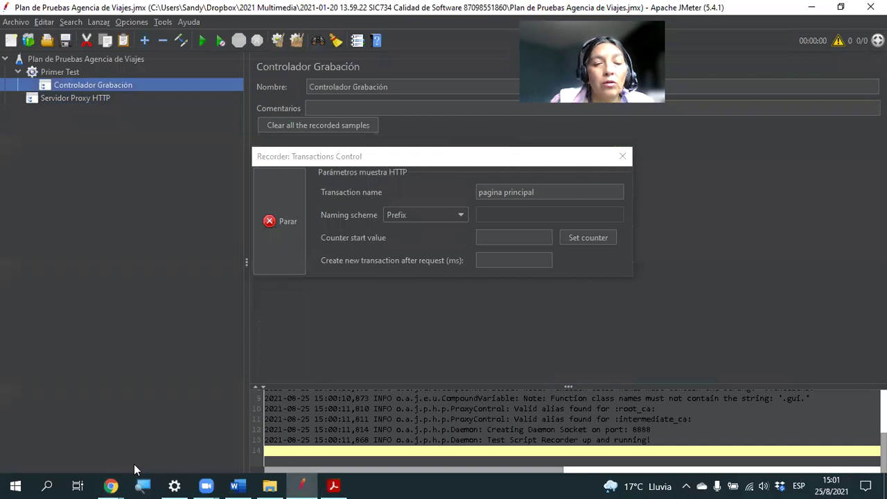
{"action": "left_click", "coordinate": [111, 485]}
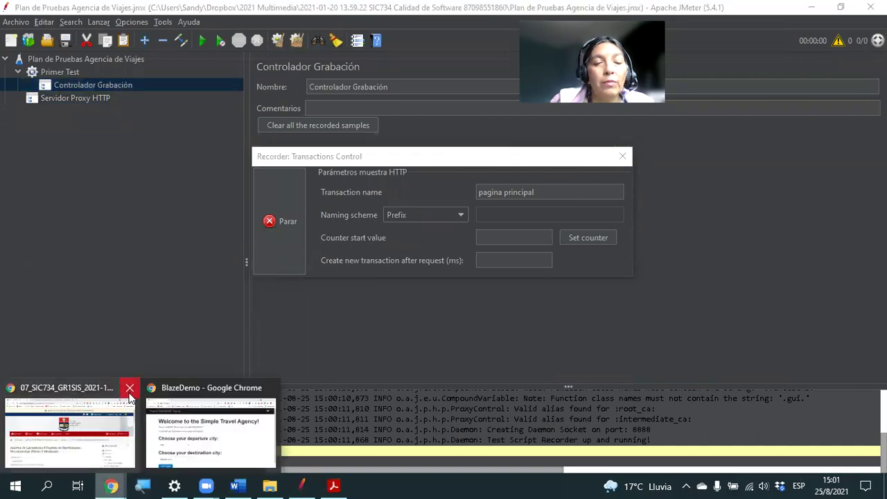
{"action": "left_click", "coordinate": [270, 389]}
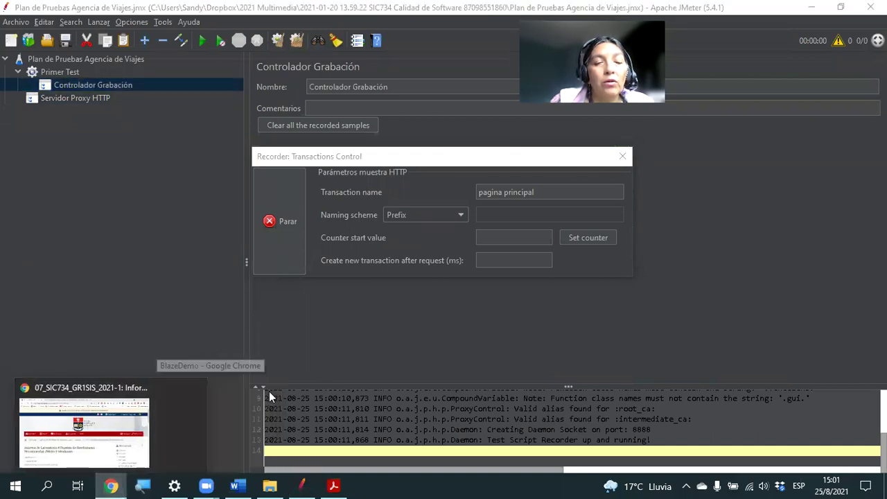
{"action": "left_click", "coordinate": [170, 389]}
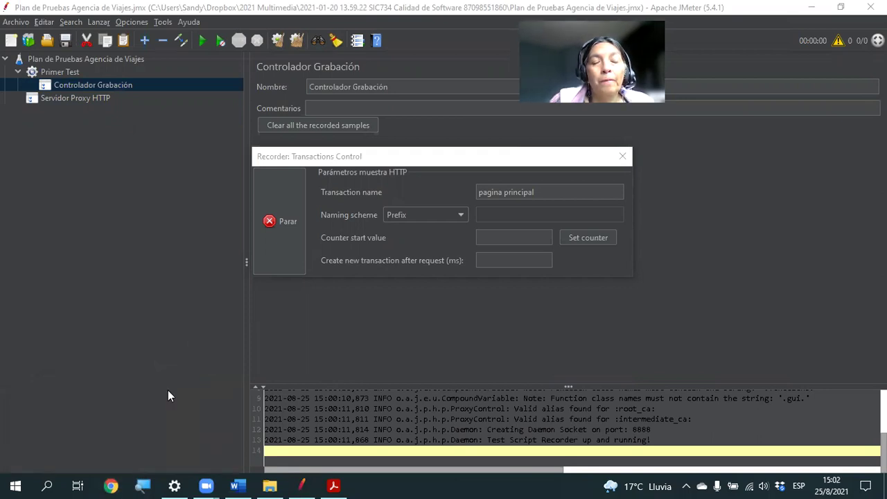
Stop the recorder, restart it from Servidor Proxy HTTP, and accept the Root CA notice
{"action": "left_click", "coordinate": [270, 224]}
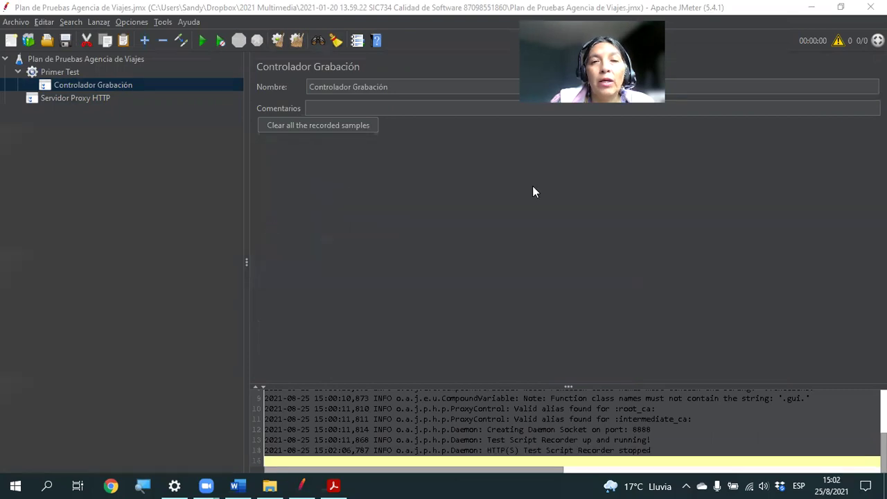
{"action": "left_click", "coordinate": [73, 100]}
{"action": "left_click", "coordinate": [470, 147]}
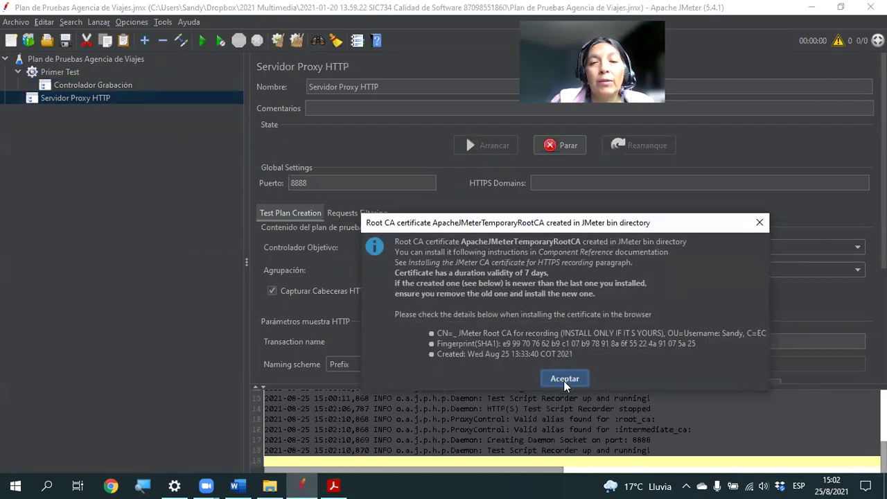
{"action": "left_click", "coordinate": [564, 379]}
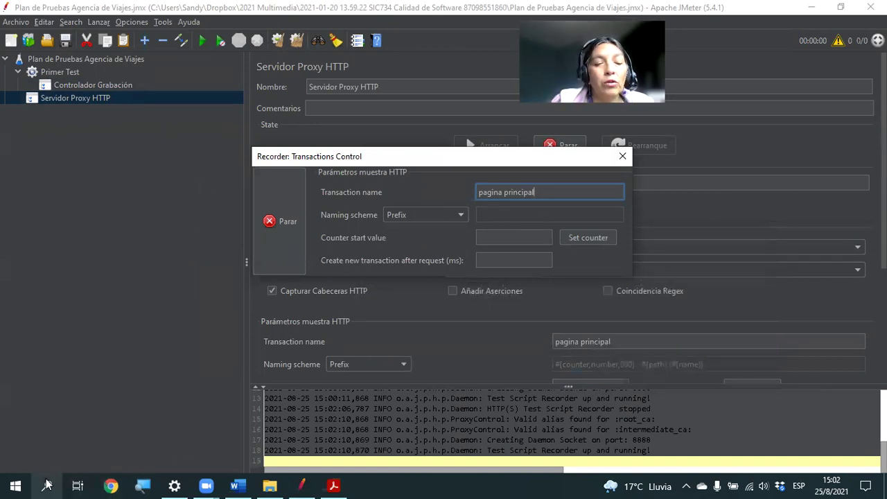
Close Google Chrome and relaunch it from Windows search
{"action": "left_click", "coordinate": [109, 485]}
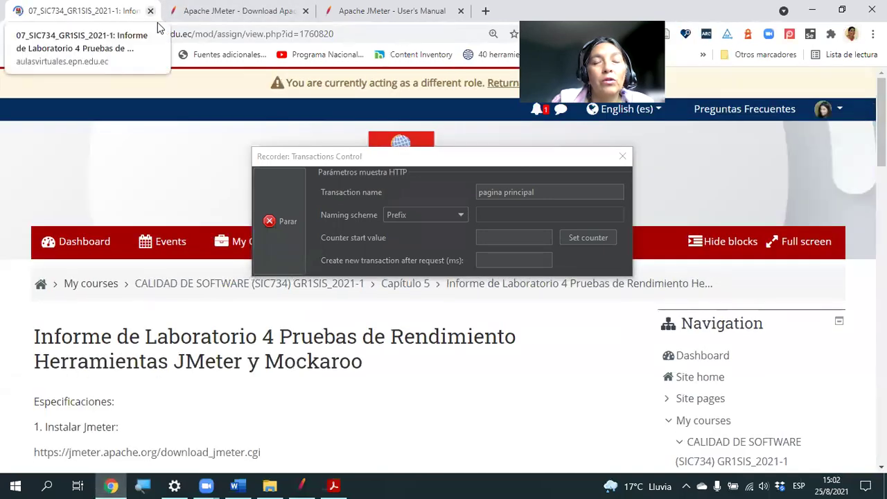
{"action": "left_click", "coordinate": [872, 9]}
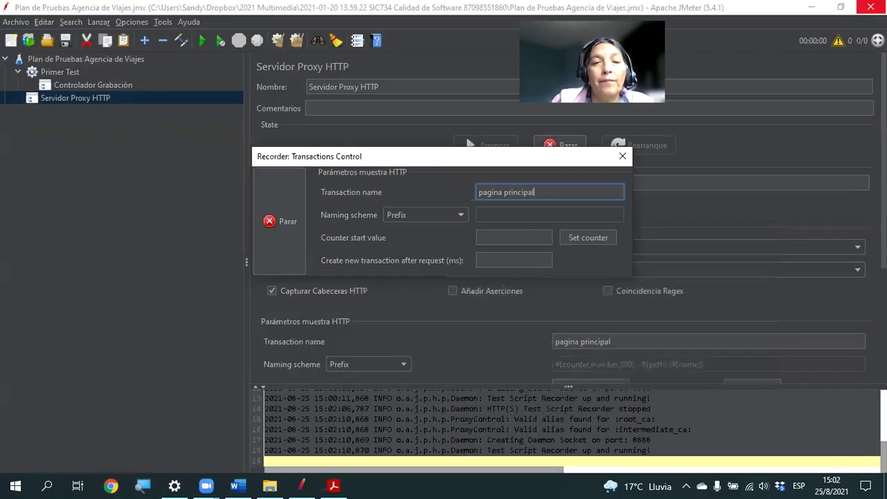
{"action": "left_click", "coordinate": [47, 485]}
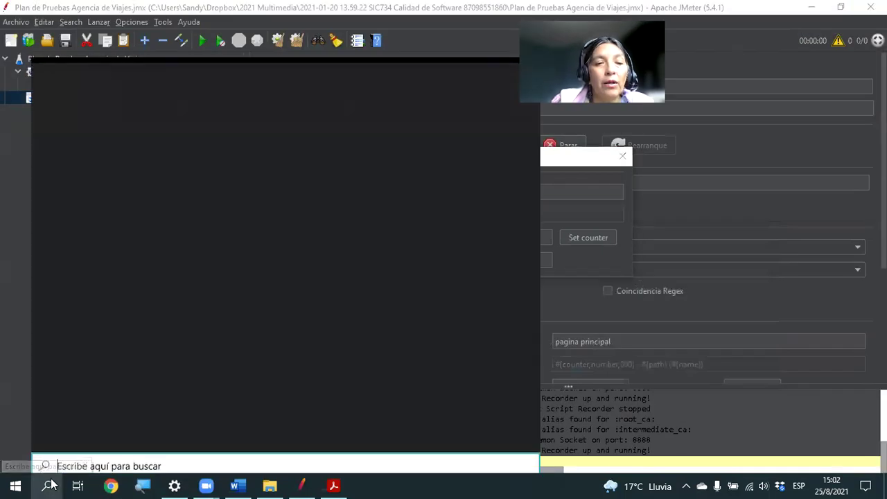
{"action": "left_click", "coordinate": [103, 250]}
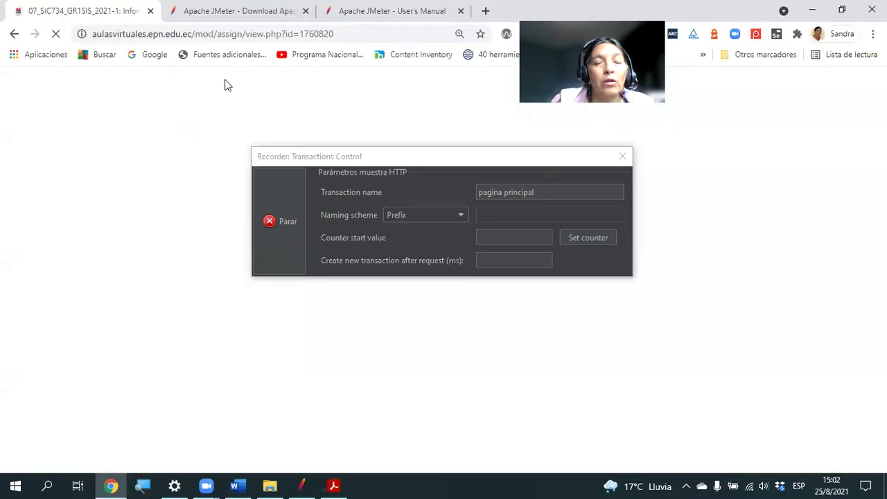
Close the JMeter download and course tabs, keeping the User's Manual, and return to JMeter
{"action": "left_click", "coordinate": [305, 10]}
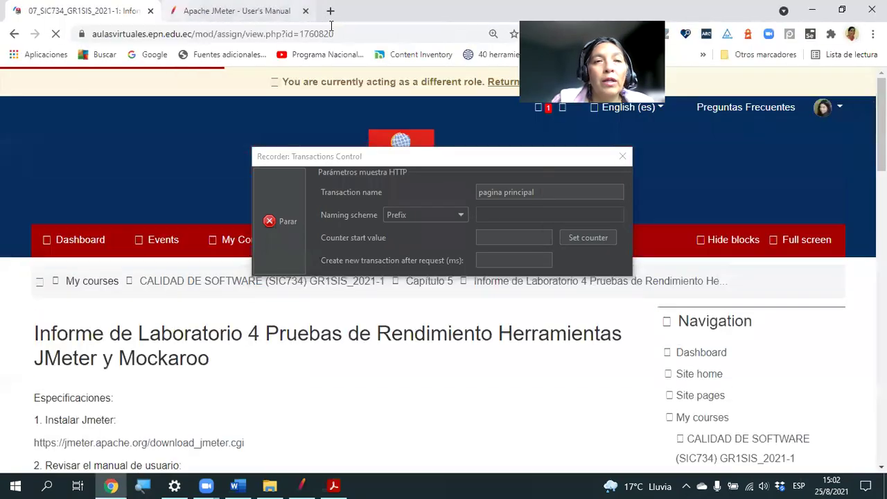
{"action": "left_click", "coordinate": [151, 10]}
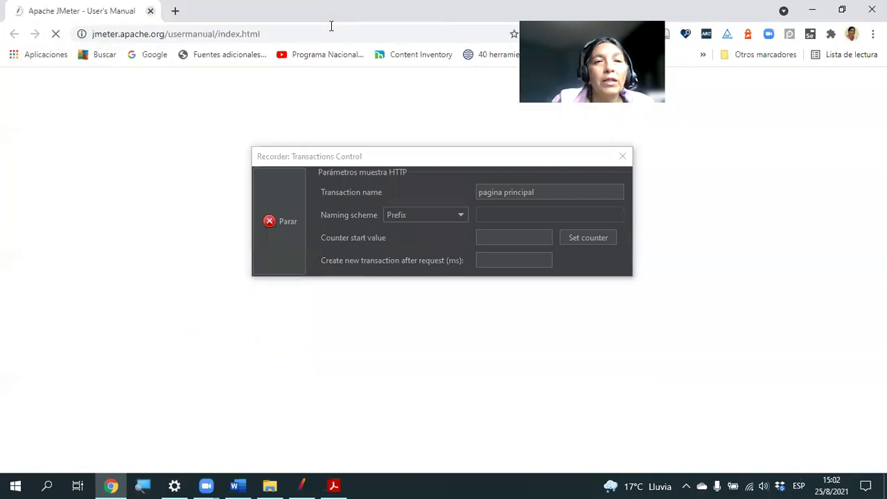
{"action": "key", "text": "alt+Tab"}
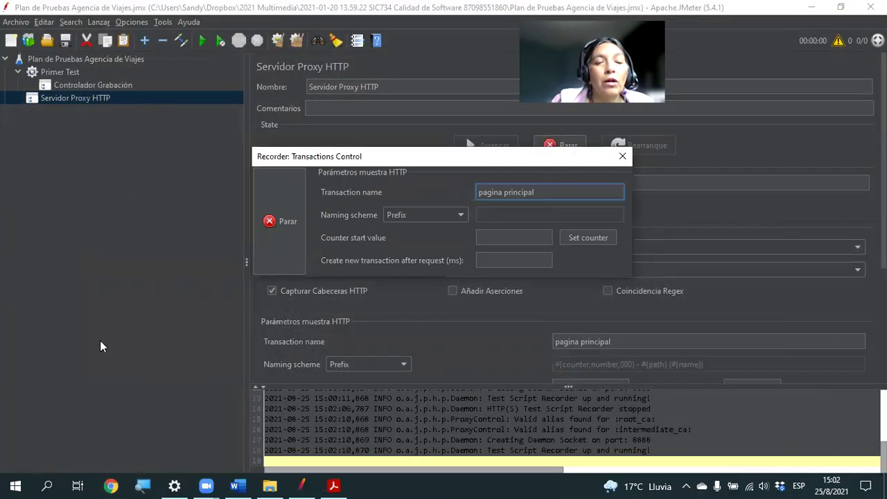
Load blazedemo.com in Chrome by typing 'bla', reload it, then return to JMeter
{"action": "left_click", "coordinate": [109, 485]}
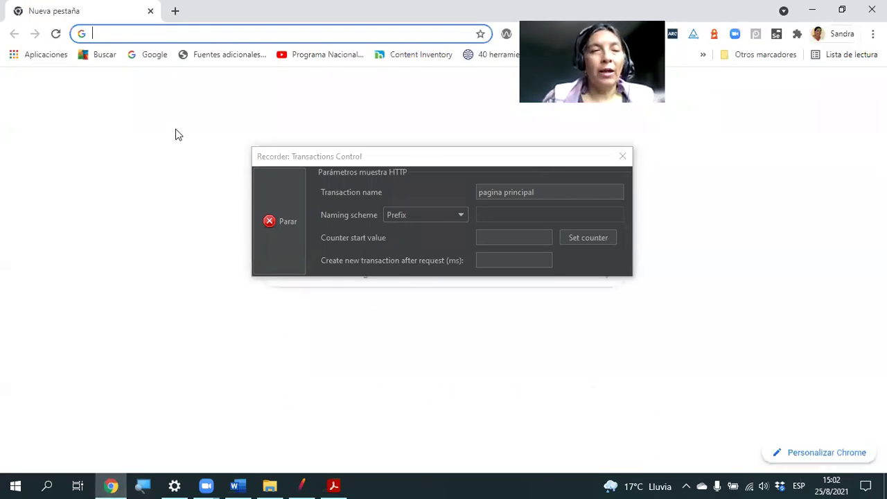
{"action": "type", "text": "blazedemo.com"}
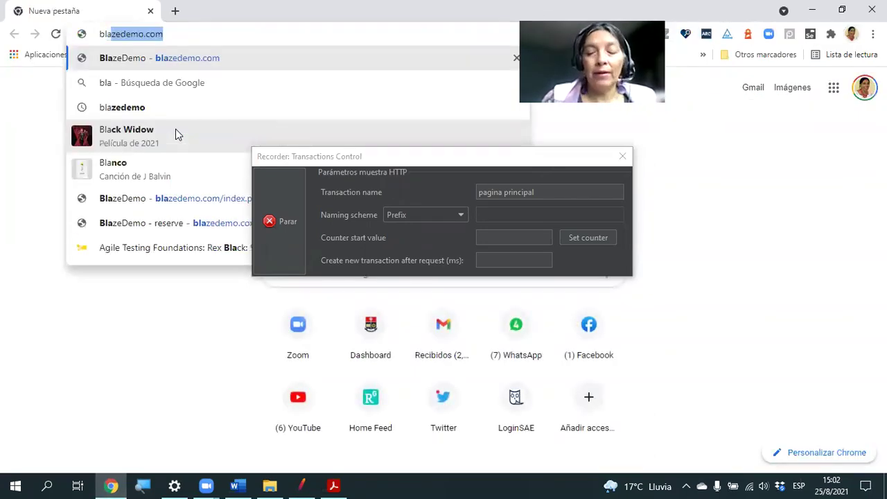
{"action": "key", "text": "Return"}
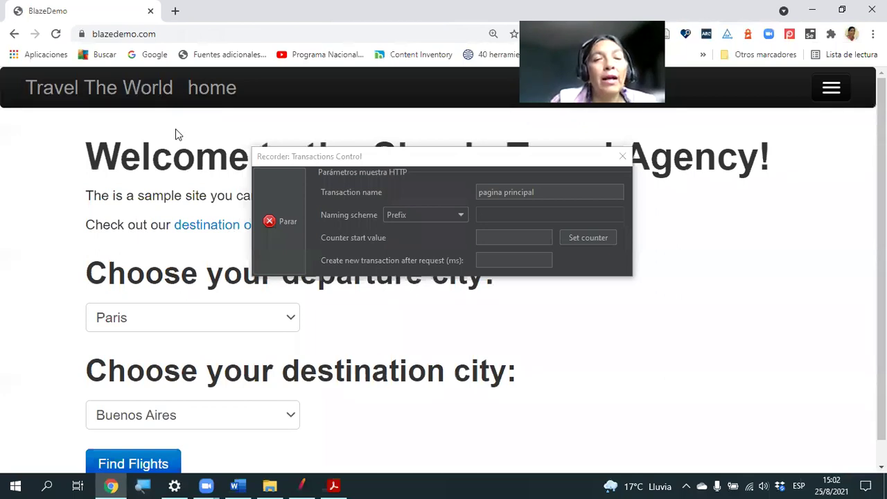
{"action": "left_click", "coordinate": [53, 34]}
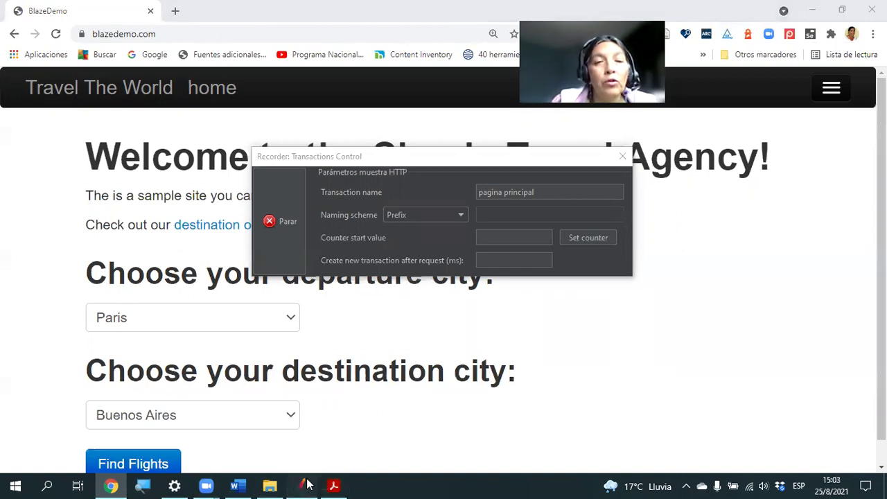
{"action": "left_click", "coordinate": [305, 485]}
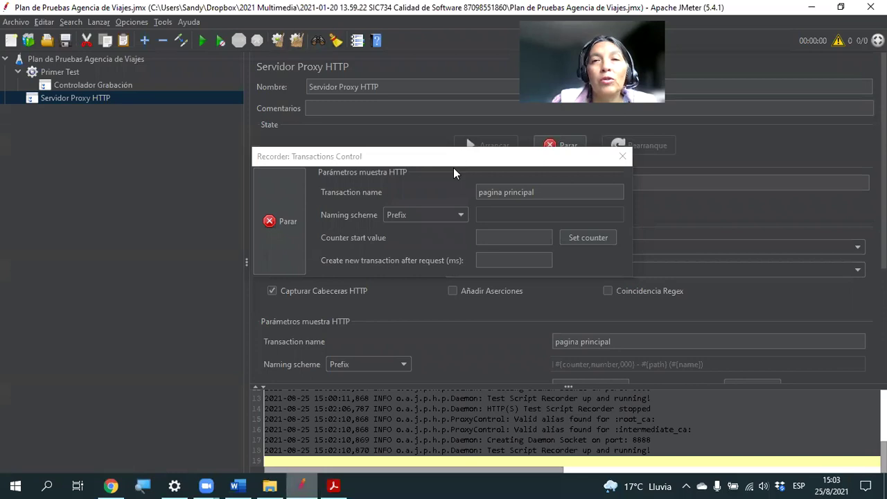
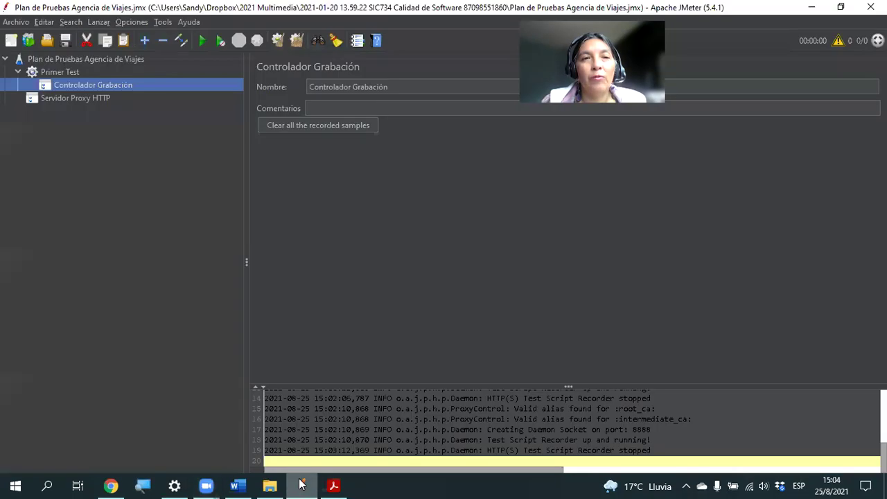
Select the Servidor Proxy HTTP node to display its port 8888 and Primer Test settings
{"action": "left_click", "coordinate": [70, 98]}
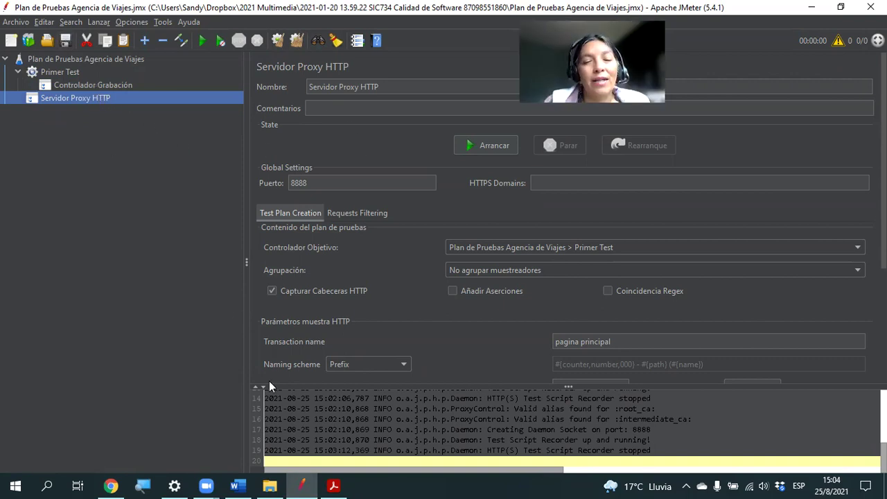
{"action": "left_click", "coordinate": [174, 485]}
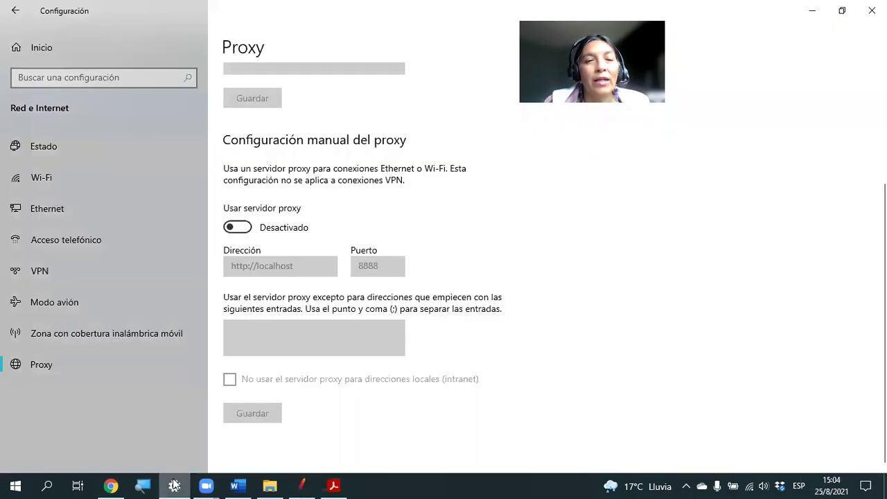
{"action": "left_click", "coordinate": [248, 228]}
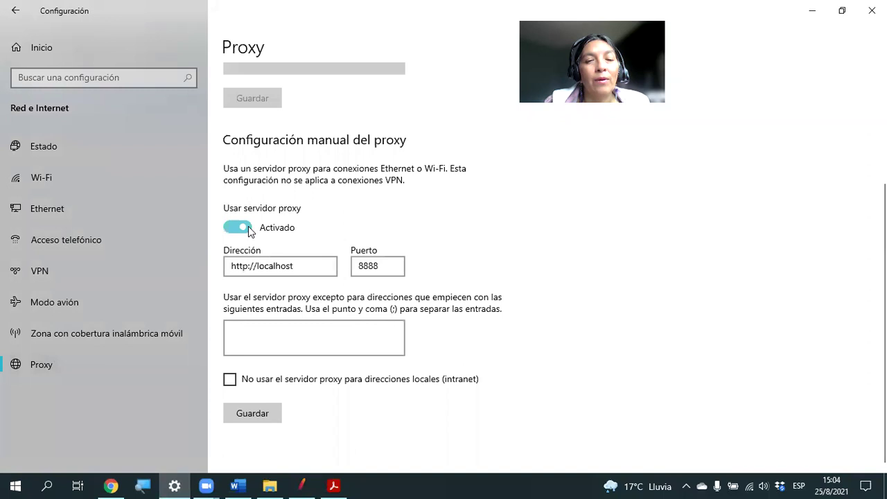
{"action": "left_click", "coordinate": [250, 414]}
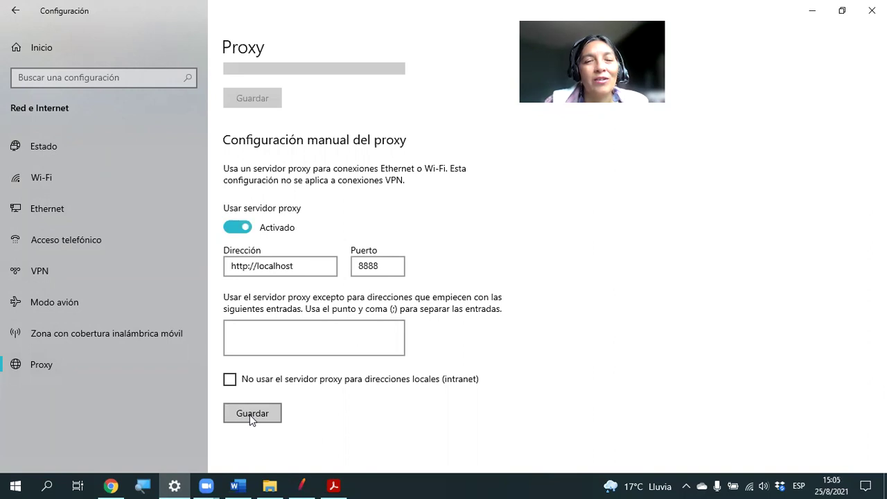
{"action": "left_click", "coordinate": [250, 414]}
{"action": "left_click", "coordinate": [250, 415]}
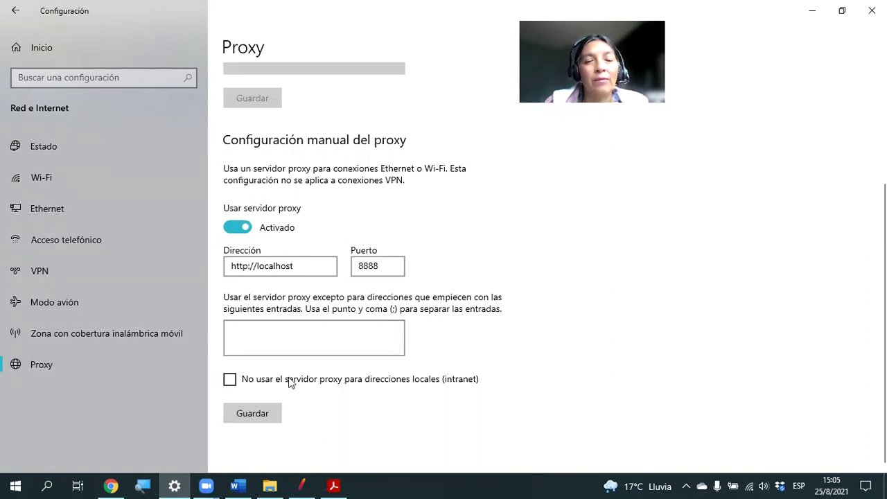
{"action": "left_click", "coordinate": [302, 485]}
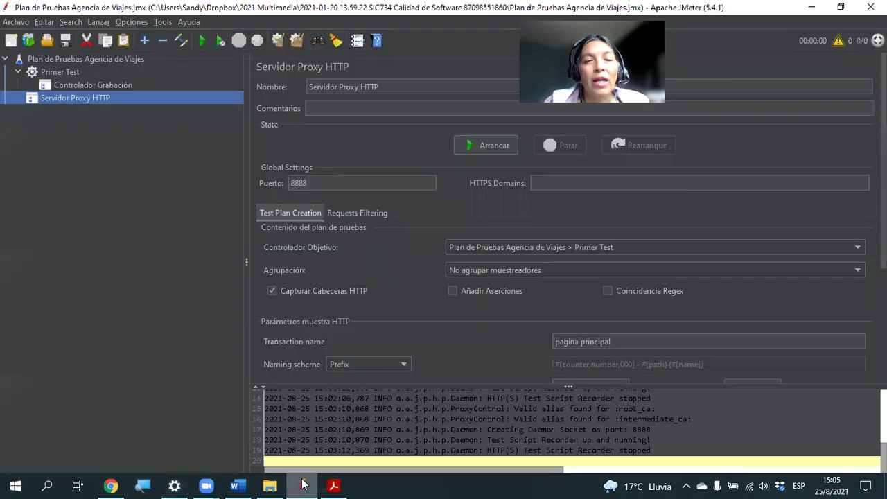
Start the HTTP proxy recorder, accept the Root CA certificate notice, and keep Prefix naming
{"action": "left_click", "coordinate": [477, 144]}
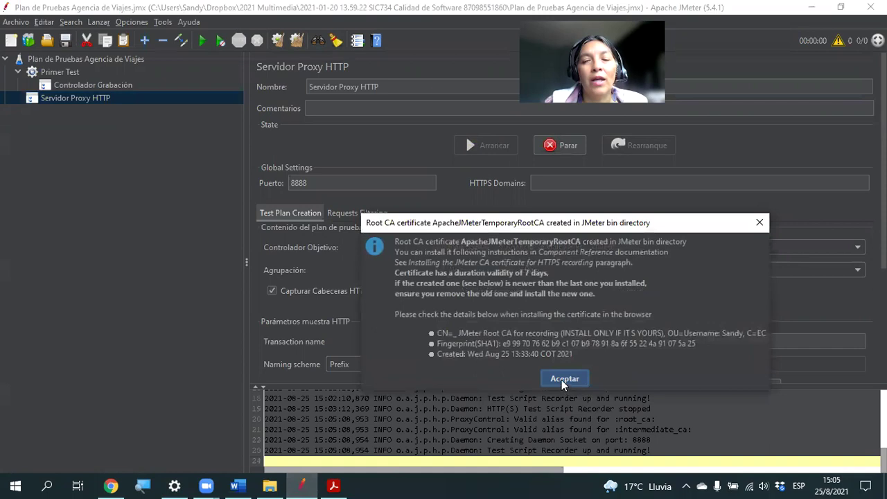
{"action": "left_click", "coordinate": [564, 378]}
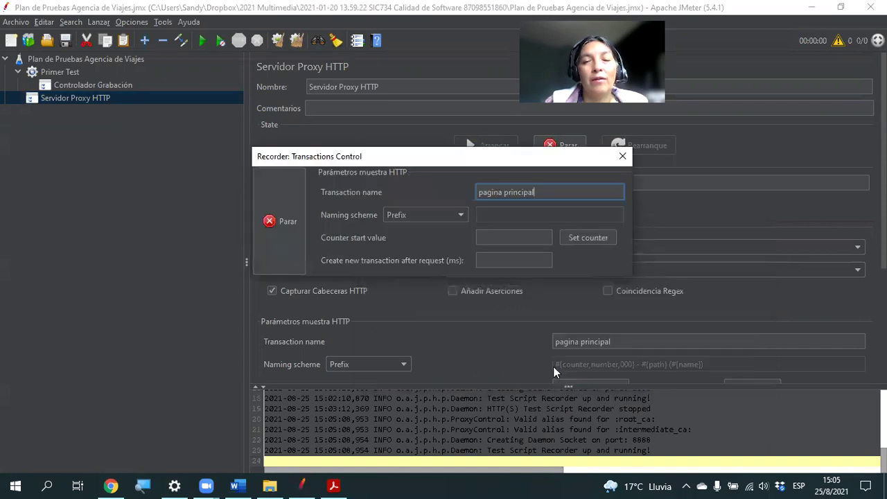
{"action": "left_click", "coordinate": [461, 217]}
{"action": "left_click", "coordinate": [462, 219]}
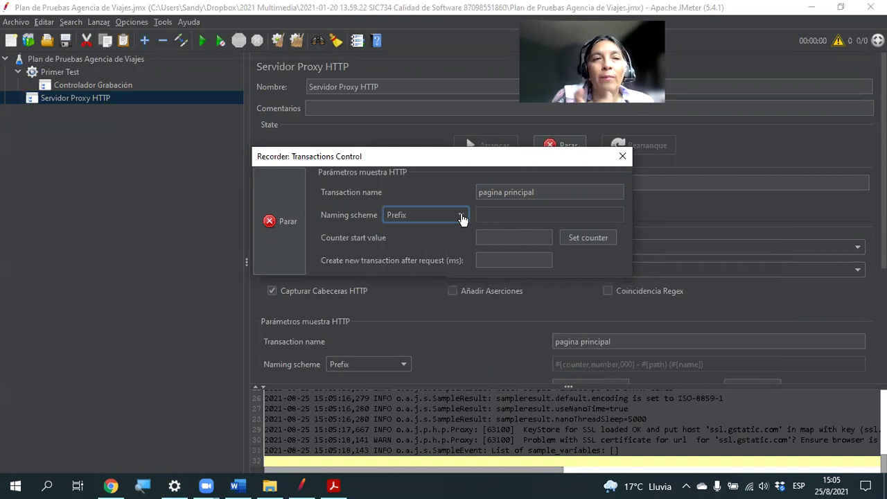
View the Primer Test thread group settings, then open and dismiss Windows search
{"action": "left_click", "coordinate": [55, 73]}
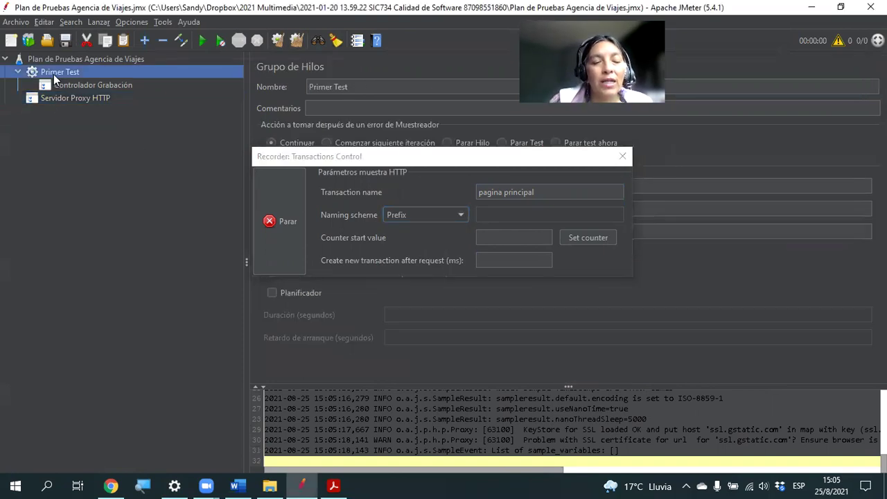
{"action": "left_click", "coordinate": [46, 485]}
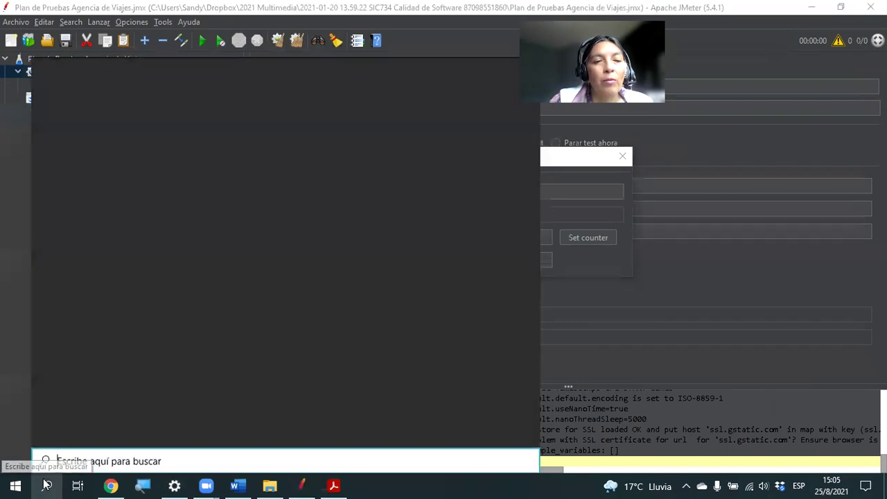
{"action": "left_click", "coordinate": [106, 248]}
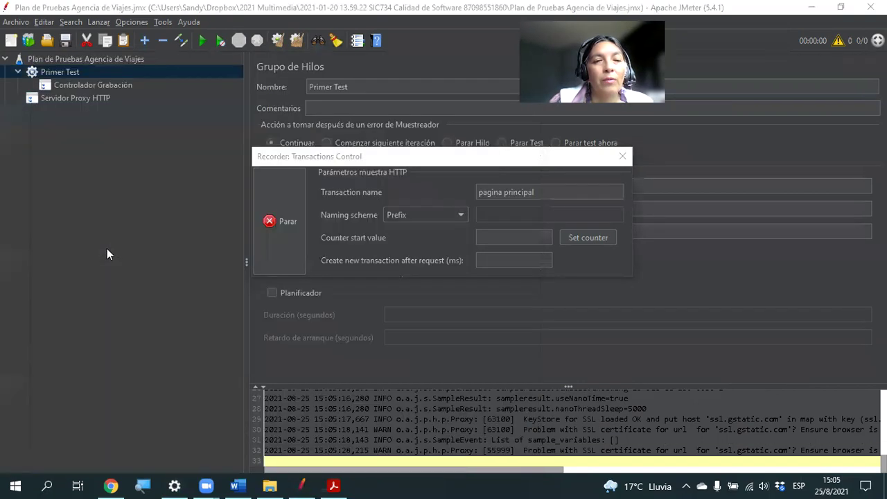
Load blazedemo.com in Chrome and move the Recorder window aside
{"action": "type", "text": "b"}
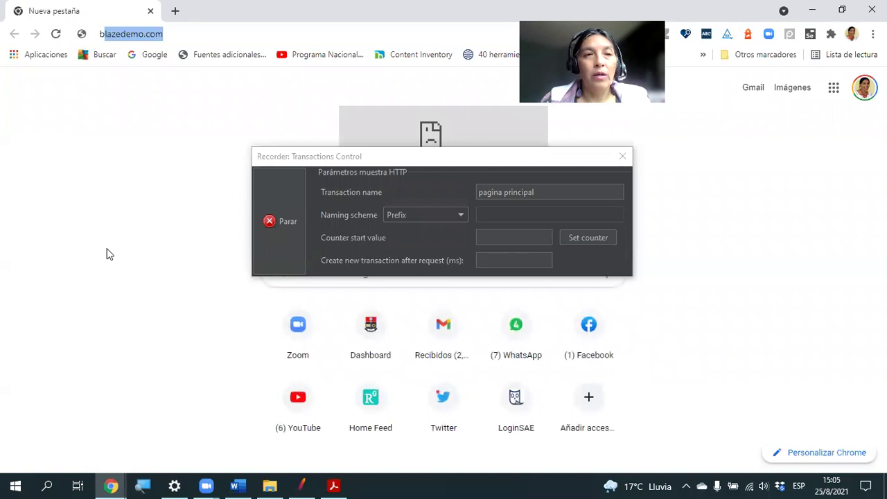
{"action": "type", "text": "l"}
{"action": "key", "text": "Return"}
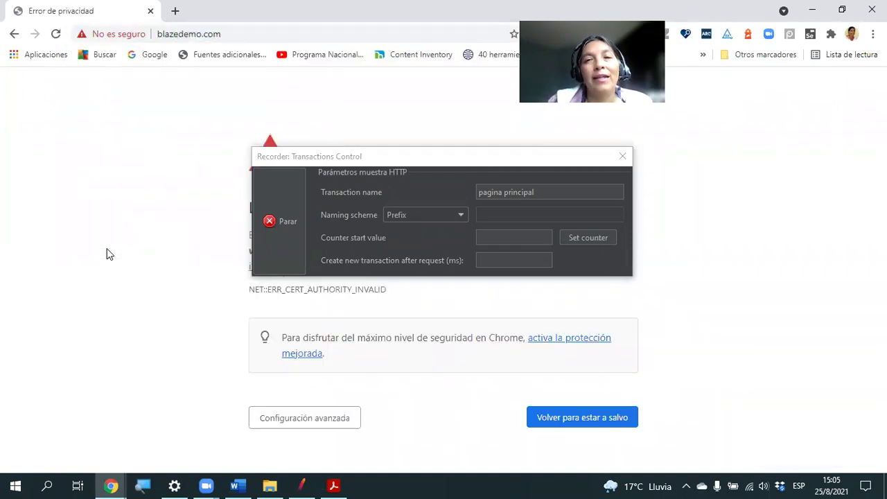
{"action": "left_click", "coordinate": [396, 161]}
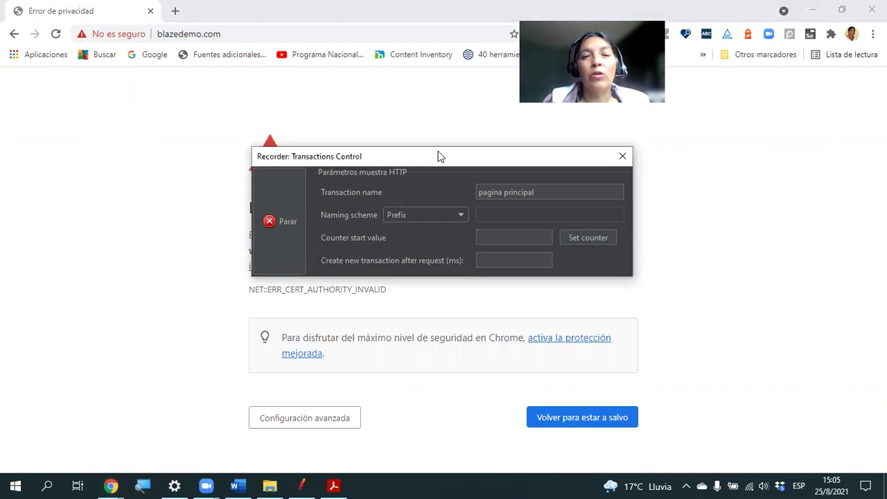
{"action": "left_click_drag", "start_coordinate": [439, 156], "coordinate": [220, 100]}
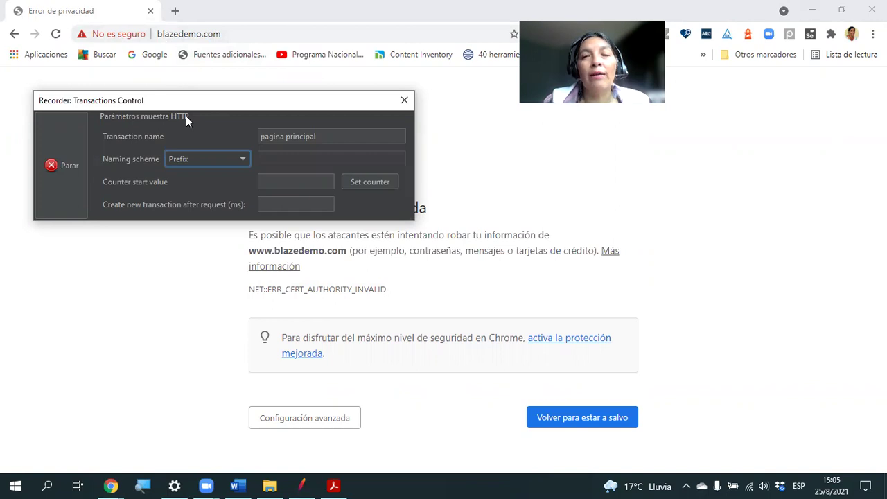
{"action": "left_click_drag", "start_coordinate": [187, 100], "coordinate": [730, 132]}
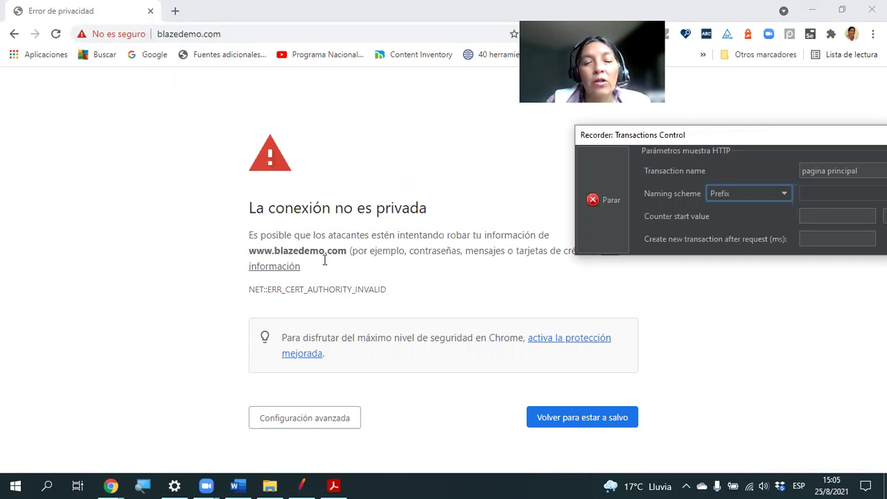
{"action": "left_click", "coordinate": [294, 421]}
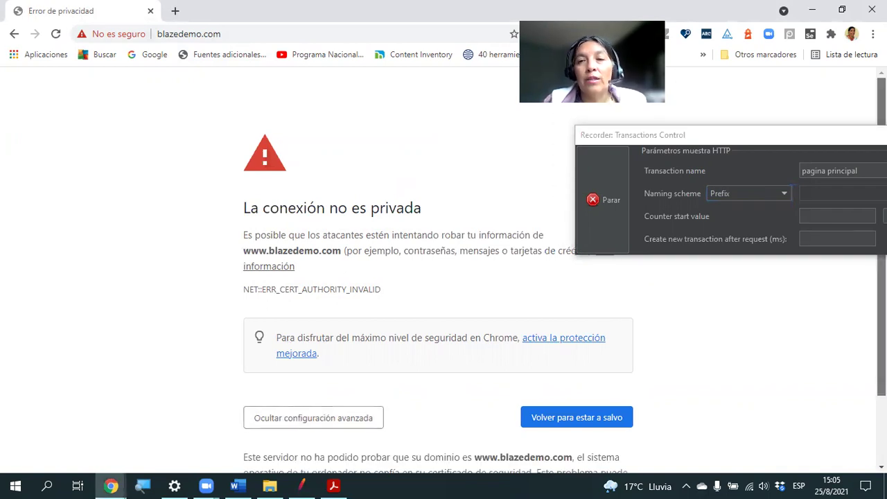
{"action": "scroll", "coordinate": [443, 277], "scroll_direction": "down", "scroll_amount": 2}
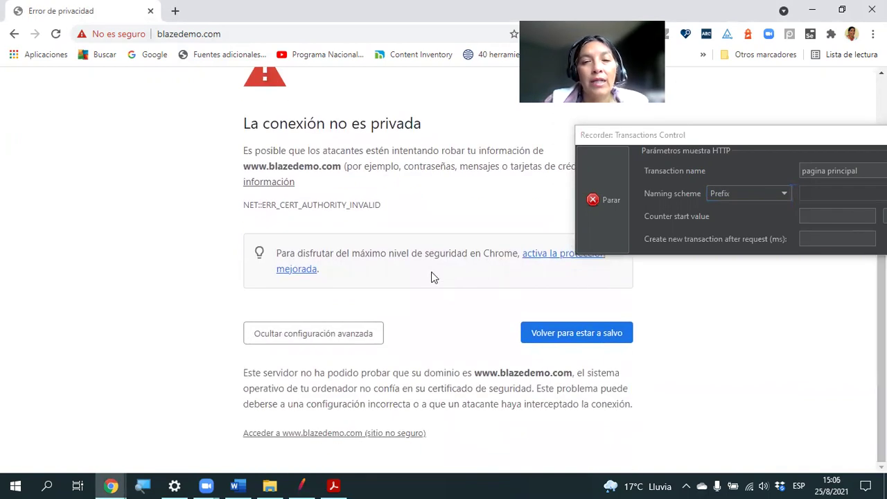
{"action": "left_click", "coordinate": [337, 433]}
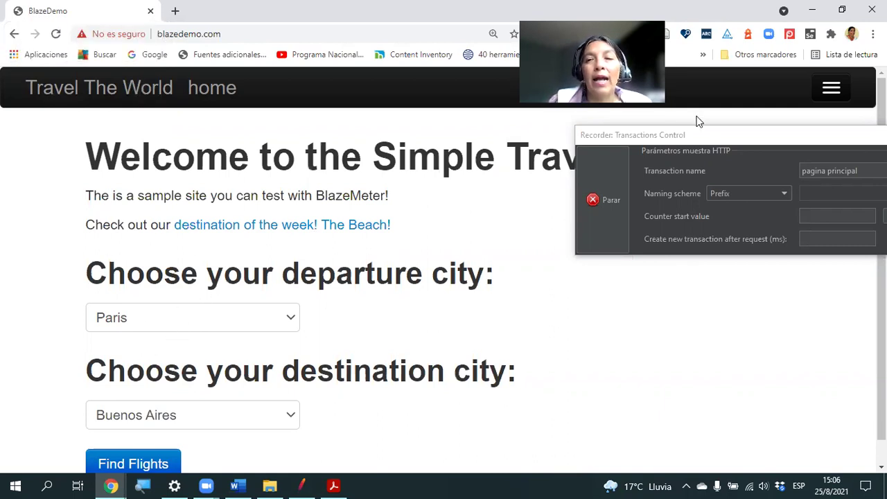
{"action": "left_click", "coordinate": [705, 136]}
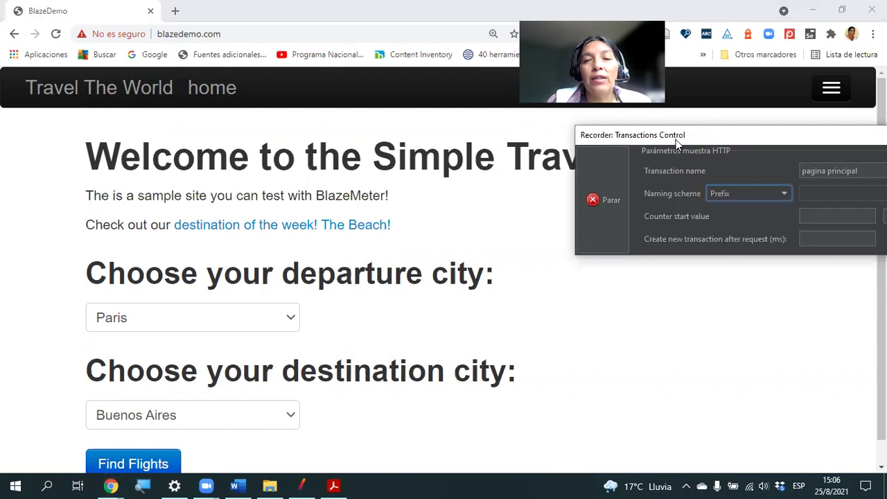
{"action": "left_click_drag", "start_coordinate": [675, 139], "coordinate": [404, 158]}
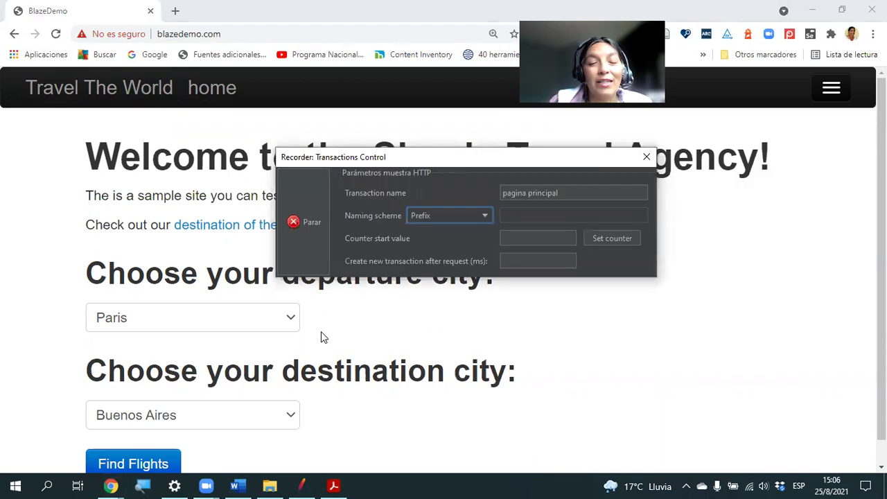
Back in JMeter, expand the recorded pagina principal/-1 sampler to reveal its header manager
{"action": "left_click", "coordinate": [303, 485]}
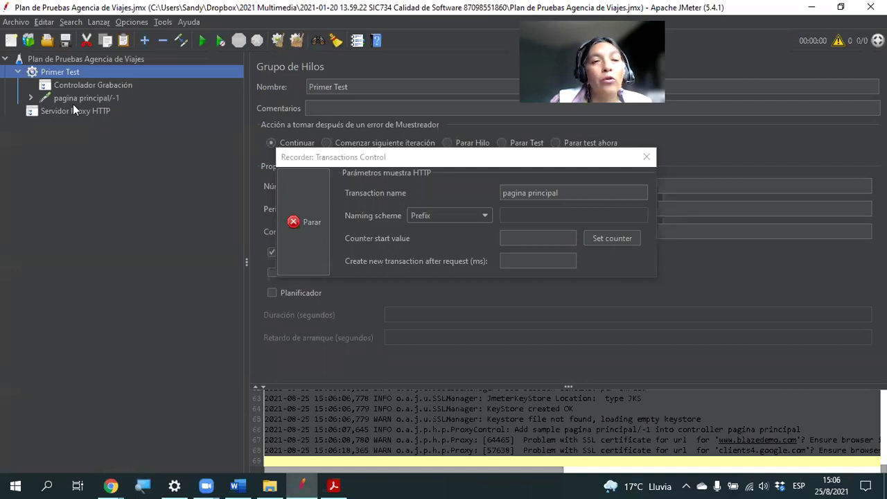
{"action": "left_click", "coordinate": [29, 98]}
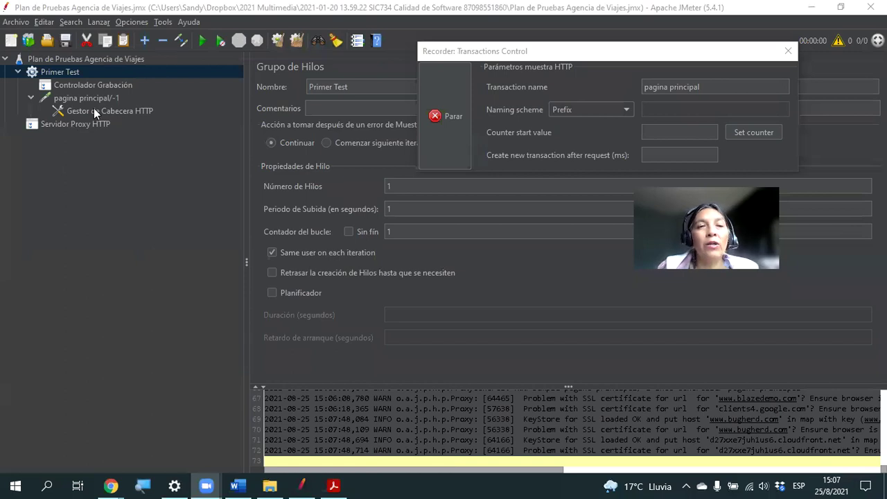
Inspect the pagina principal/-1 request and its HTTP headers, then bring up the lab guide PDF
{"action": "left_click", "coordinate": [31, 100]}
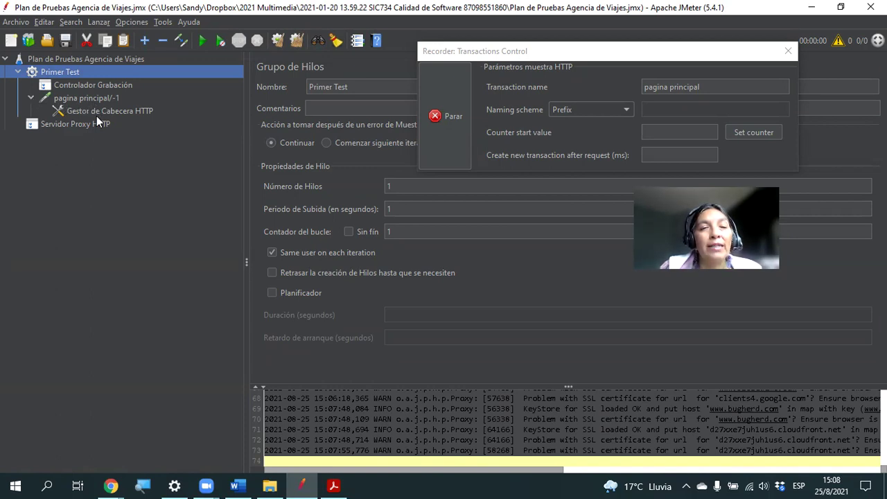
{"action": "left_click", "coordinate": [100, 113]}
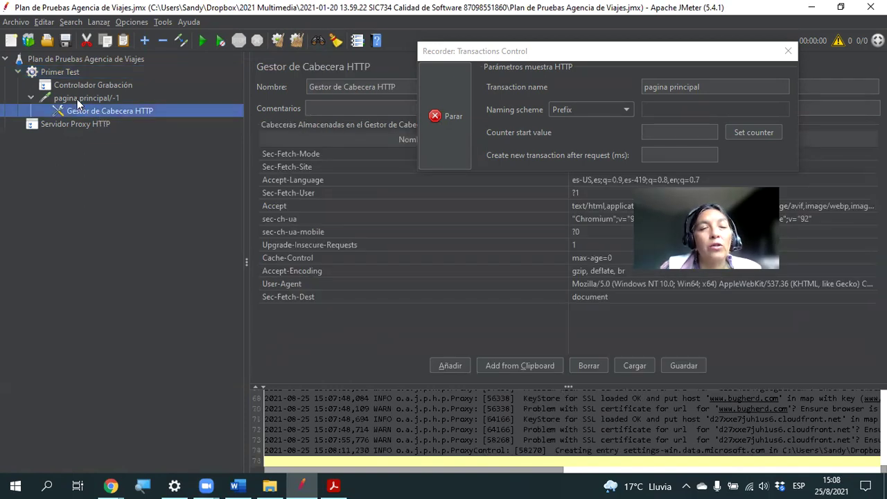
{"action": "left_click", "coordinate": [77, 99]}
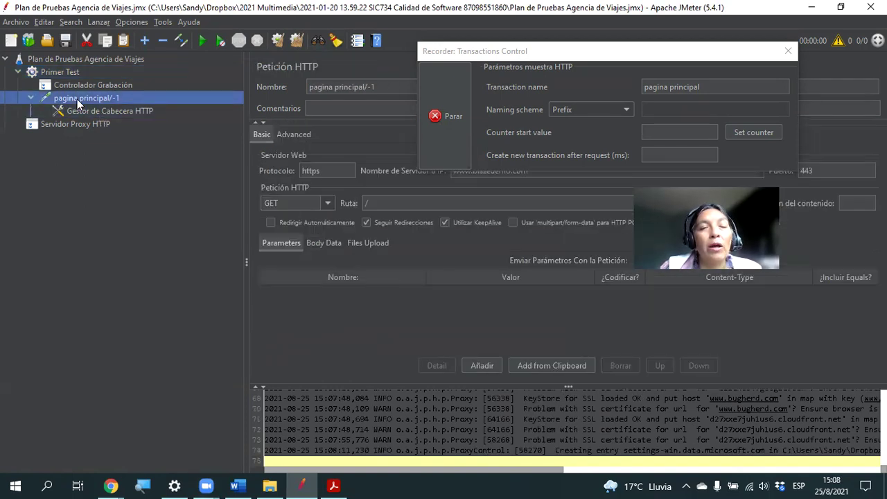
{"action": "left_click", "coordinate": [29, 97]}
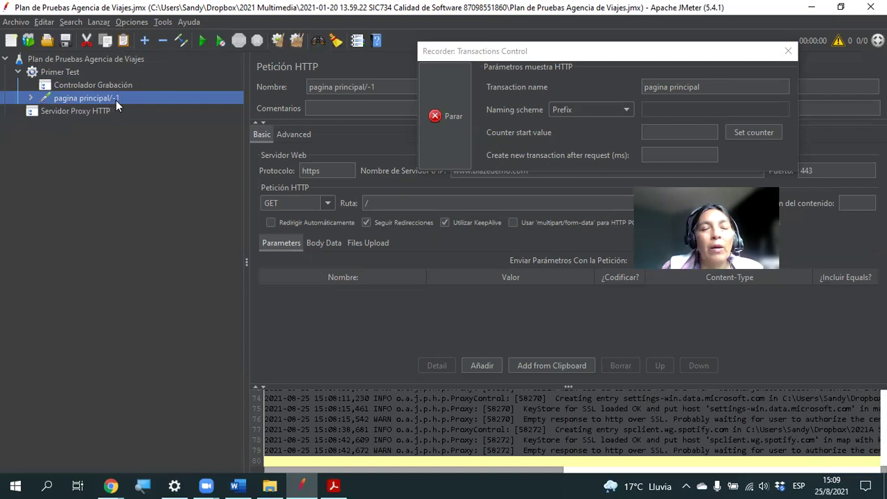
{"action": "left_click", "coordinate": [29, 98]}
{"action": "left_click", "coordinate": [29, 98]}
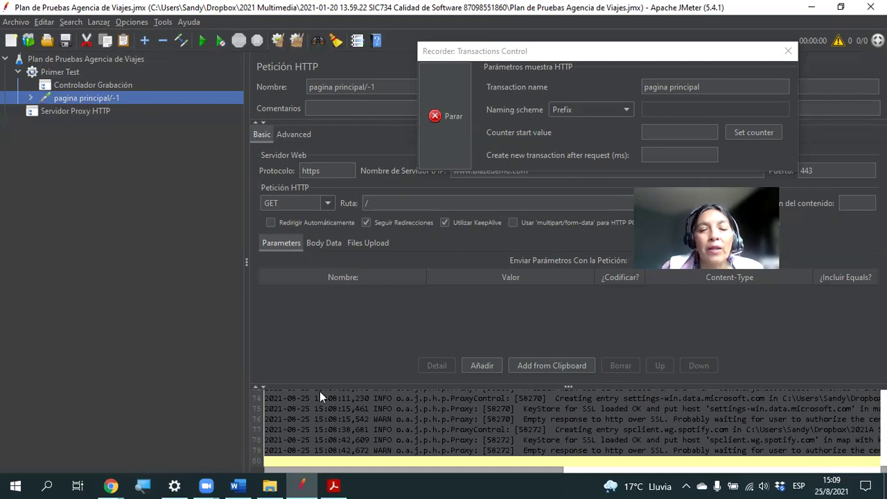
{"action": "left_click", "coordinate": [334, 485]}
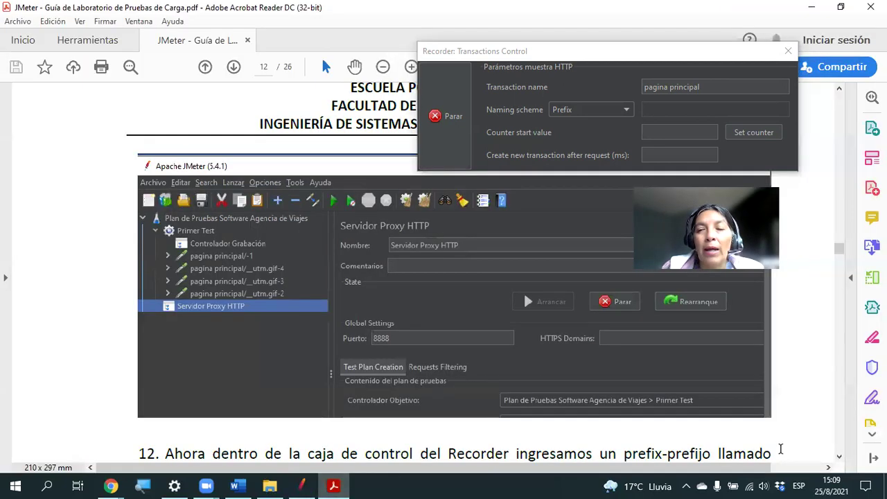
{"action": "left_click", "coordinate": [837, 458]}
{"action": "left_click_drag", "start_coordinate": [836, 460], "coordinate": [836, 460]}
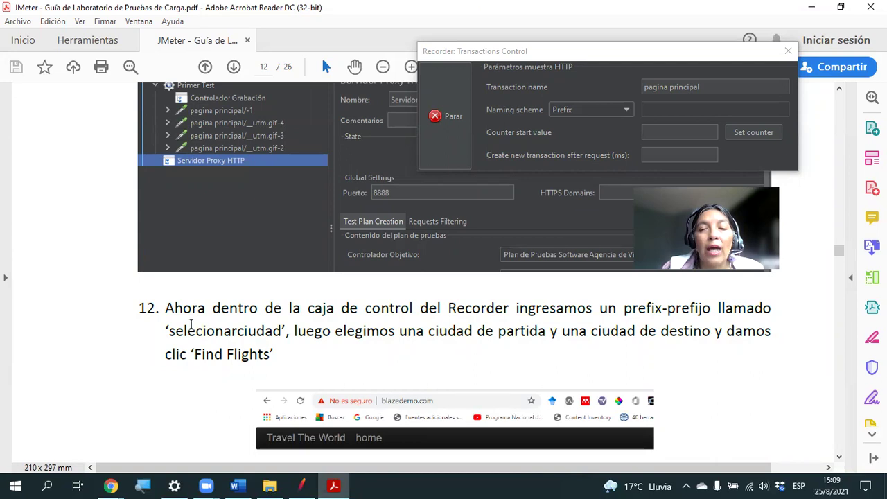
{"action": "left_click", "coordinate": [838, 458]}
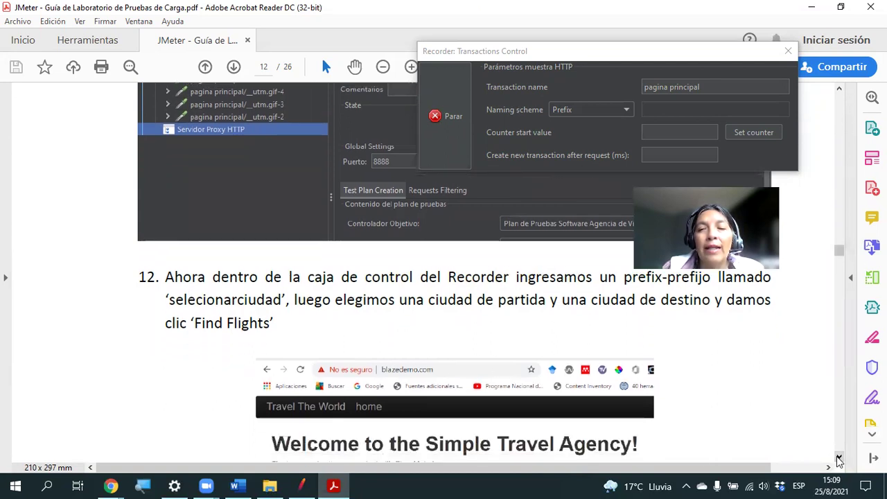
{"action": "left_click", "coordinate": [838, 459]}
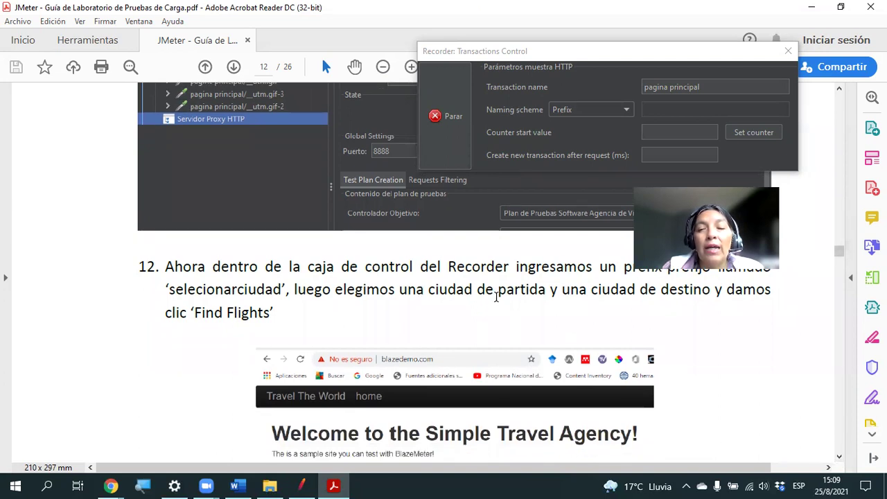
{"action": "left_click", "coordinate": [838, 459]}
{"action": "left_click", "coordinate": [838, 459]}
{"action": "left_click", "coordinate": [839, 458]}
{"action": "left_click", "coordinate": [838, 458]}
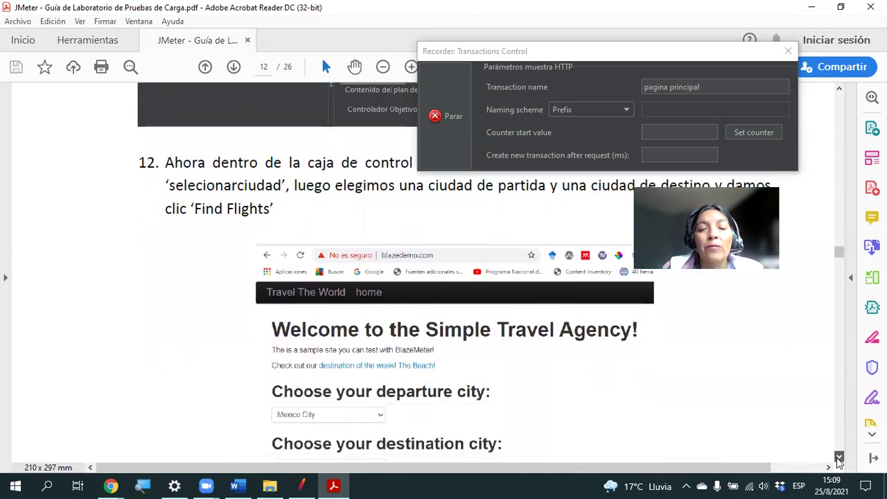
{"action": "left_click", "coordinate": [839, 459]}
{"action": "left_click", "coordinate": [839, 458]}
{"action": "left_click", "coordinate": [838, 459]}
{"action": "left_click", "coordinate": [839, 459]}
{"action": "left_click", "coordinate": [838, 459]}
{"action": "left_click", "coordinate": [838, 458]}
{"action": "left_click", "coordinate": [838, 459]}
{"action": "left_click", "coordinate": [839, 458]}
{"action": "left_click", "coordinate": [838, 459]}
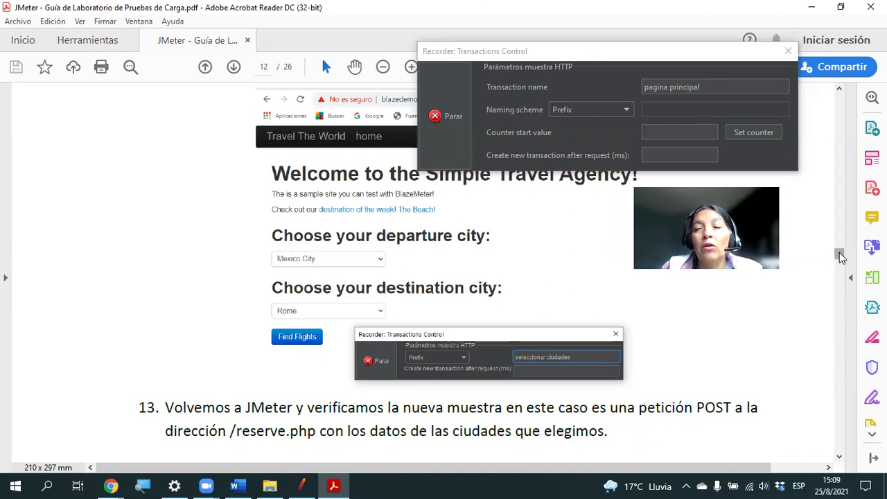
{"action": "left_click_drag", "start_coordinate": [839, 251], "coordinate": [842, 255]}
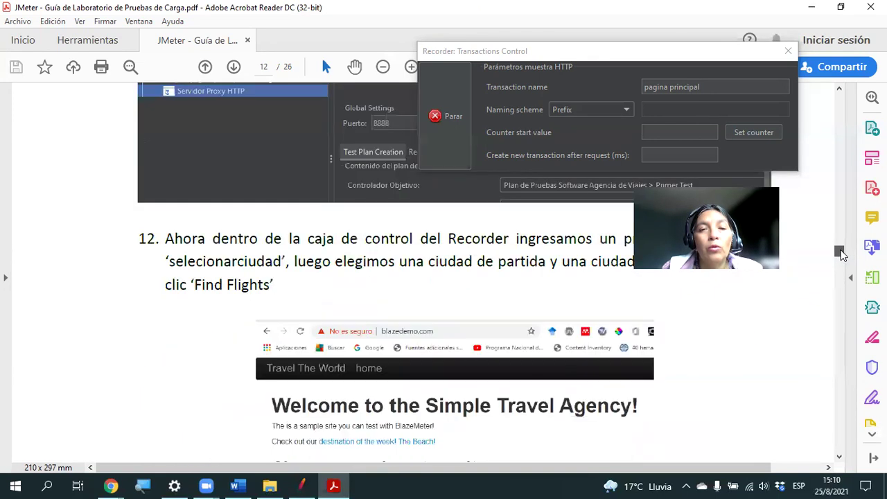
Change the recorder transaction name to 'seleccionar ciudad' and bring the BlazeDemo page back up
{"action": "left_click", "coordinate": [705, 86]}
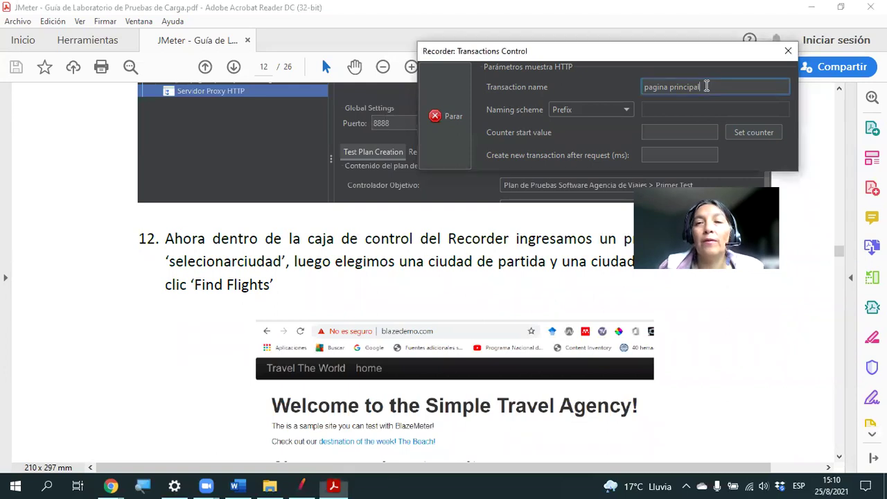
{"action": "key", "text": "BackSpace"}
{"action": "key", "text": "BackSpace"}
{"action": "key", "text": "BackSpace"}
{"action": "key", "text": "BackSpace"}
{"action": "key", "text": "BackSpace"}
{"action": "key", "text": "BackSpace"}
{"action": "key", "text": "BackSpace"}
{"action": "key", "text": "BackSpace"}
{"action": "key", "text": "BackSpace"}
{"action": "key", "text": "BackSpace"}
{"action": "key", "text": "BackSpace"}
{"action": "key", "text": "BackSpace"}
{"action": "key", "text": "BackSpace"}
{"action": "key", "text": "BackSpace"}
{"action": "key", "text": "BackSpace"}
{"action": "type", "text": "seleccionar ci"}
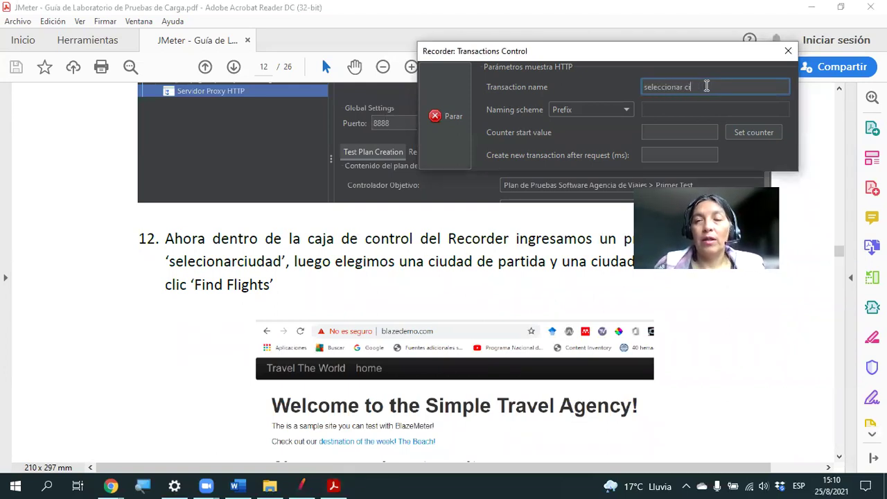
{"action": "type", "text": "udad"}
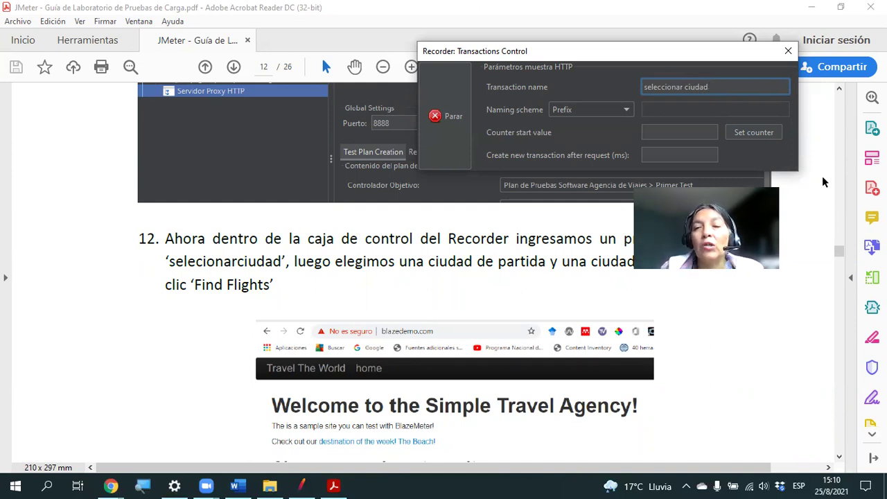
{"action": "left_click", "coordinate": [824, 181]}
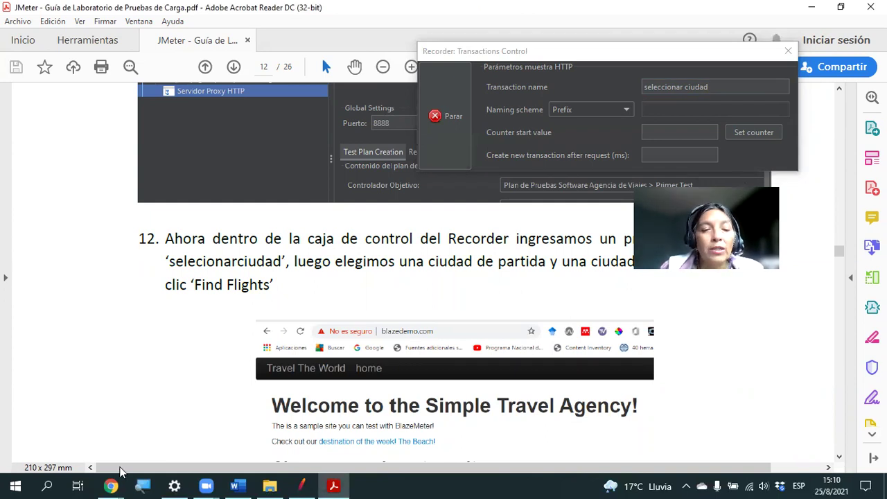
{"action": "left_click", "coordinate": [111, 485]}
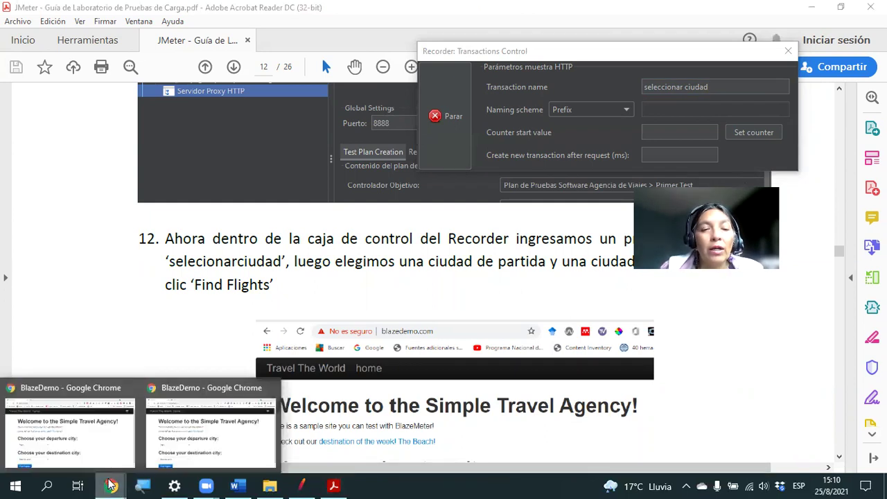
{"action": "left_click", "coordinate": [203, 414]}
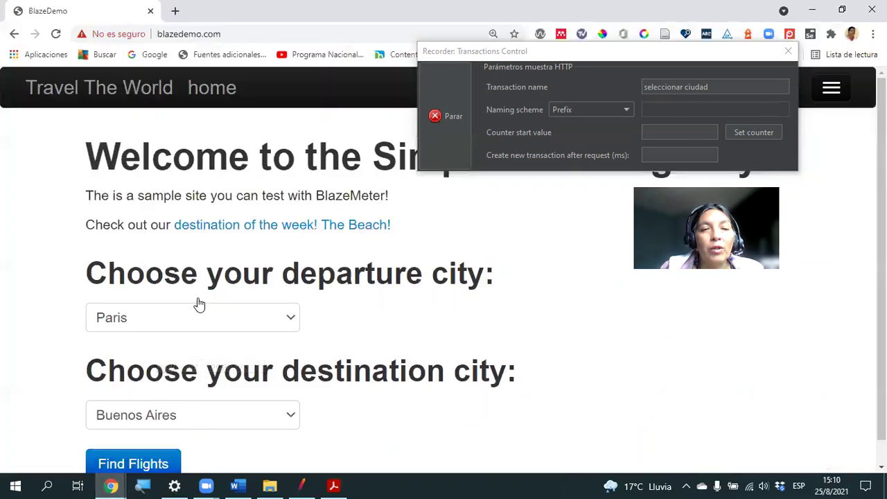
Search BlazeDemo for flights departing Mexico City with destination Rome
{"action": "left_click", "coordinate": [291, 321]}
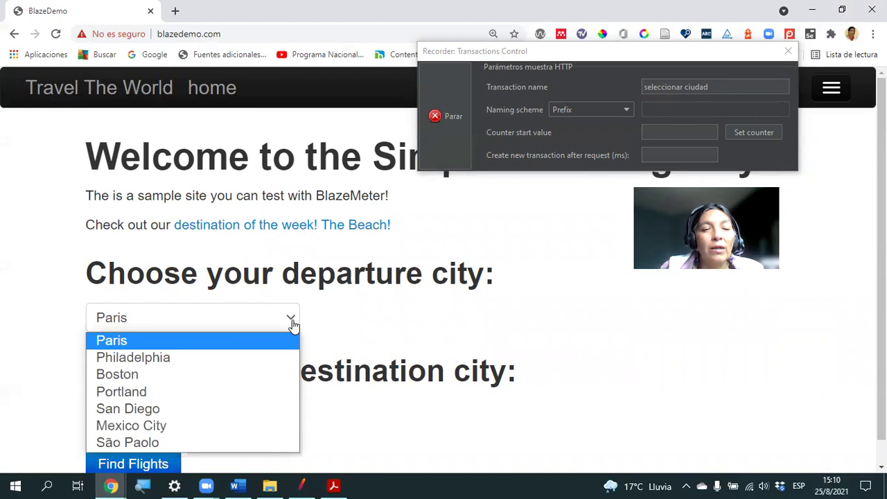
{"action": "left_click", "coordinate": [212, 424]}
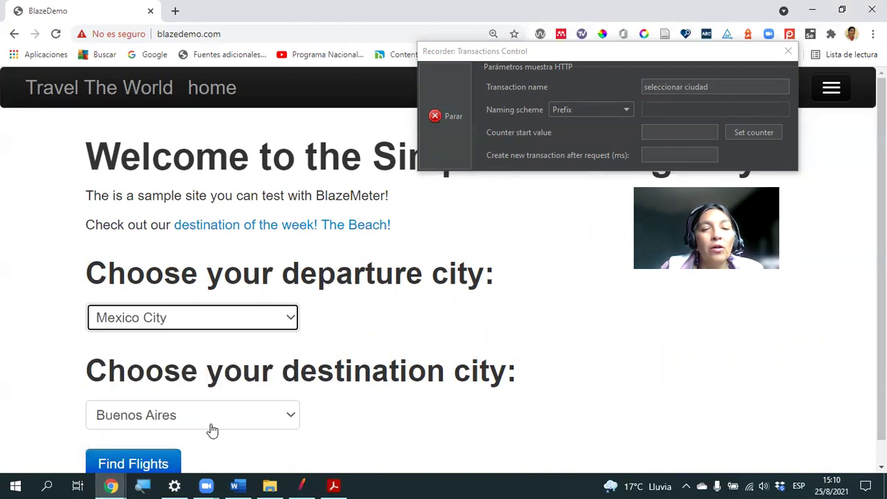
{"action": "left_click", "coordinate": [290, 422]}
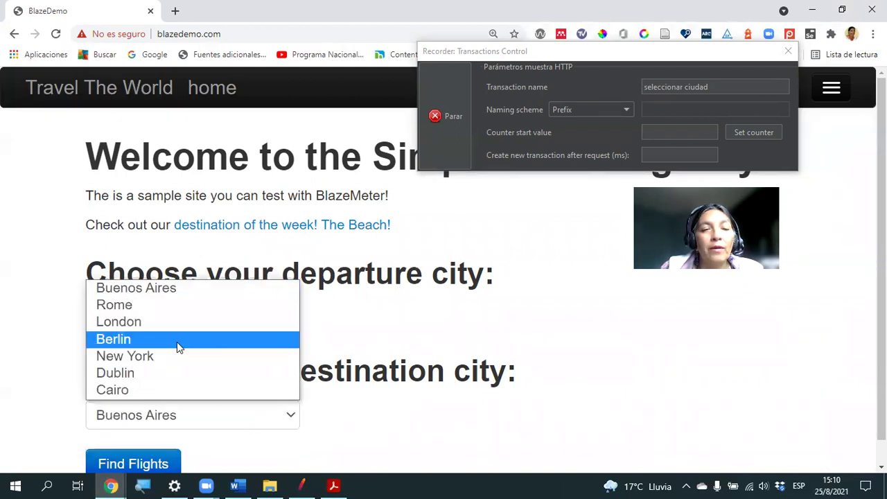
{"action": "left_click", "coordinate": [178, 305]}
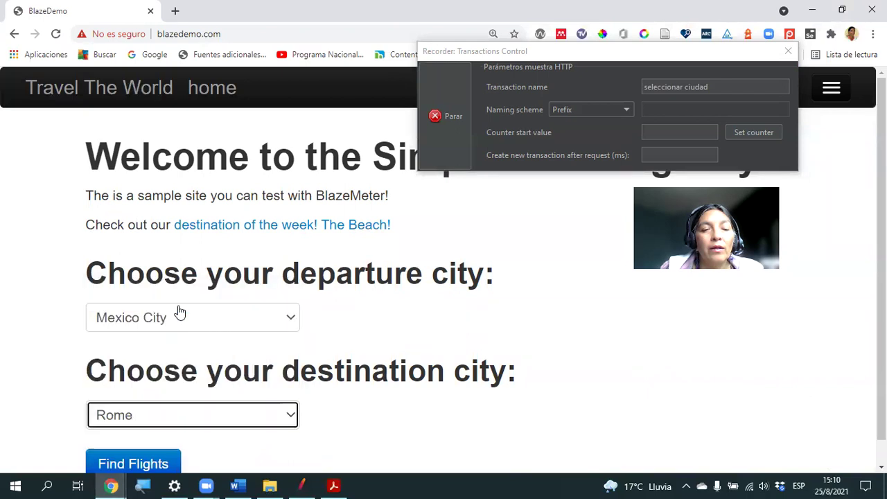
{"action": "left_click", "coordinate": [132, 466]}
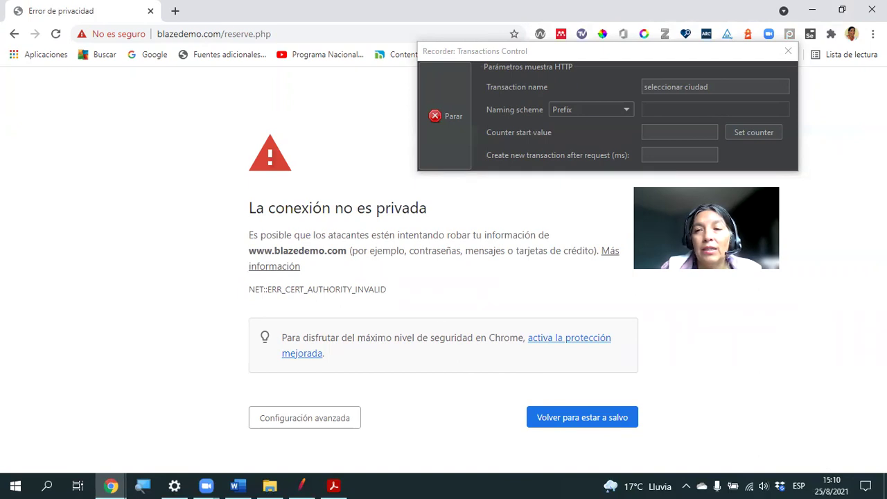
Get past the privacy warning, resend the flight search form, and return to JMeter
{"action": "left_click", "coordinate": [298, 422]}
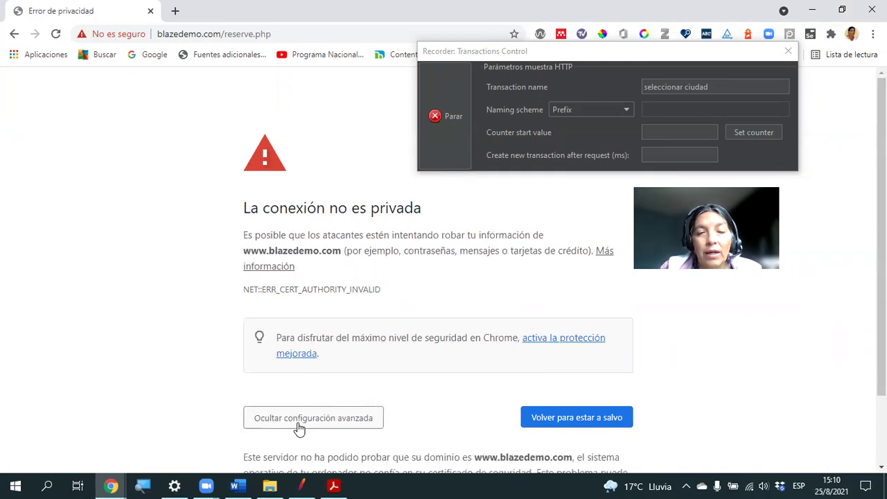
{"action": "scroll", "coordinate": [386, 444], "scroll_direction": "down", "scroll_amount": 2}
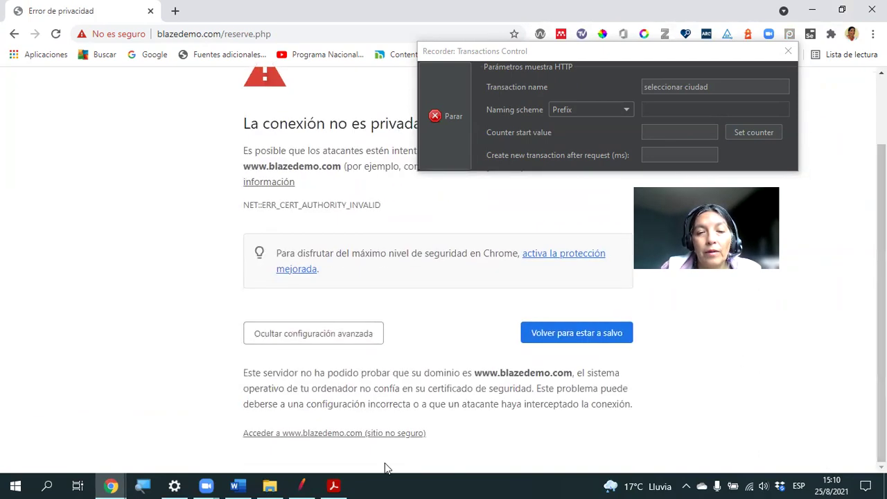
{"action": "left_click", "coordinate": [342, 434]}
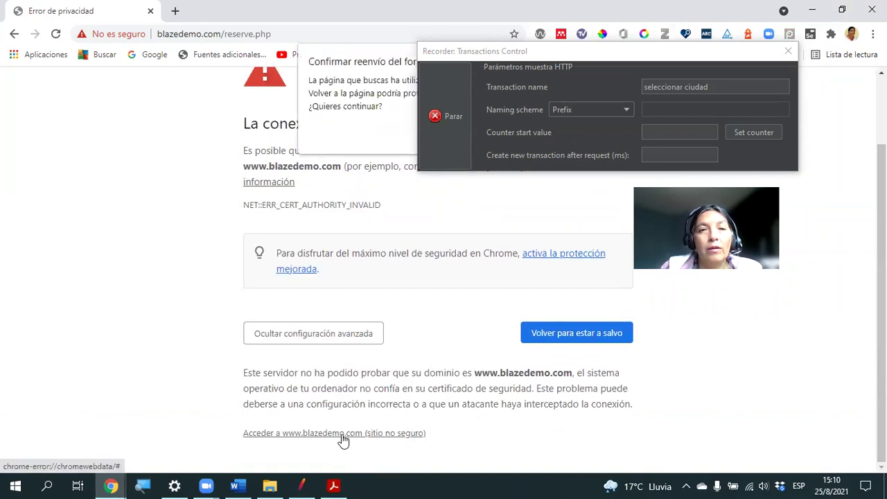
{"action": "left_click_drag", "start_coordinate": [607, 52], "coordinate": [343, 212]}
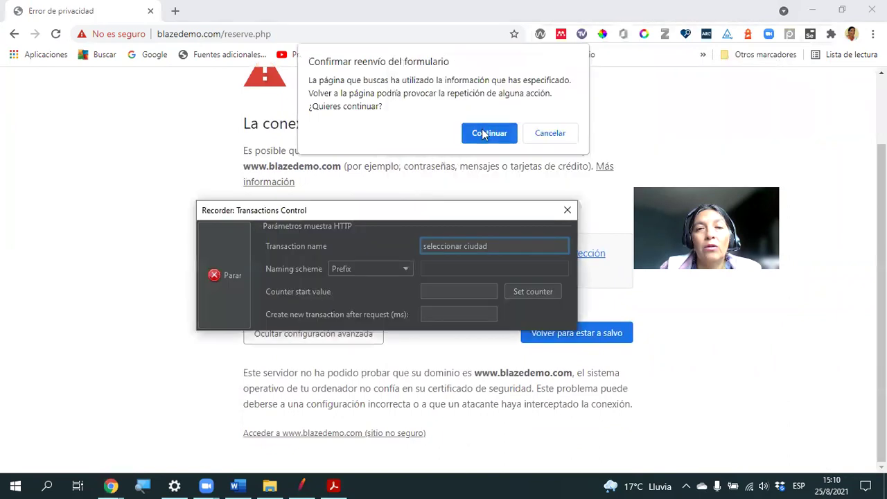
{"action": "left_click", "coordinate": [483, 134]}
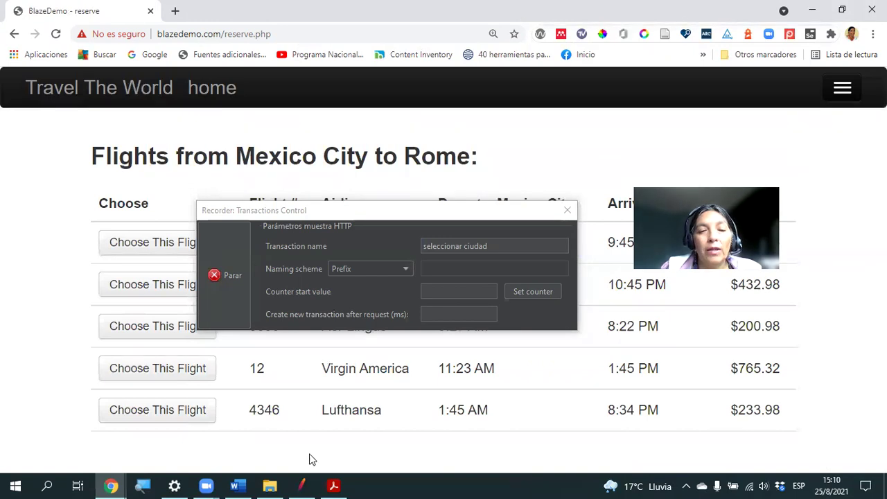
{"action": "left_click", "coordinate": [301, 485]}
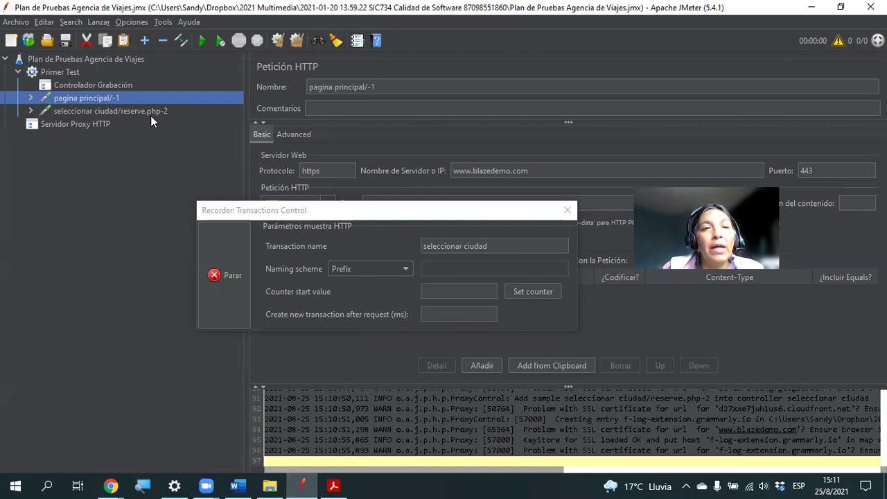
Check the header managers of both recorded samplers, then return to the guide PDF
{"action": "left_click", "coordinate": [31, 109]}
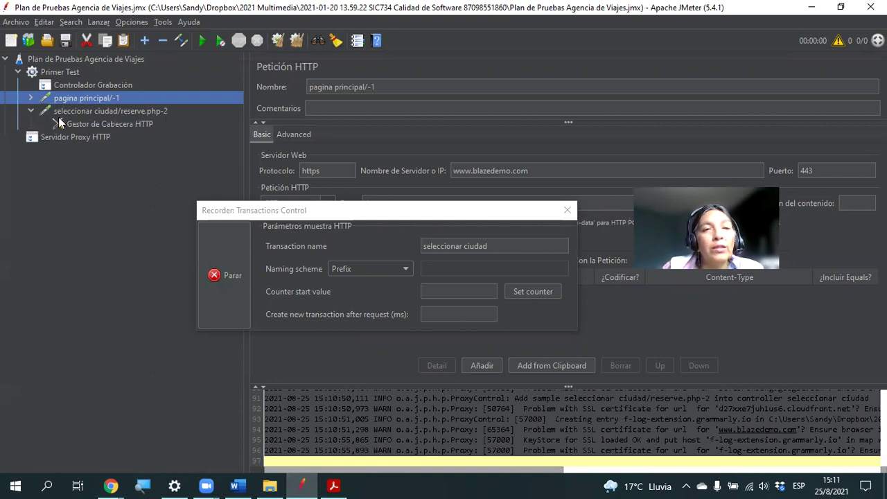
{"action": "left_click", "coordinate": [30, 98]}
{"action": "left_click", "coordinate": [29, 98]}
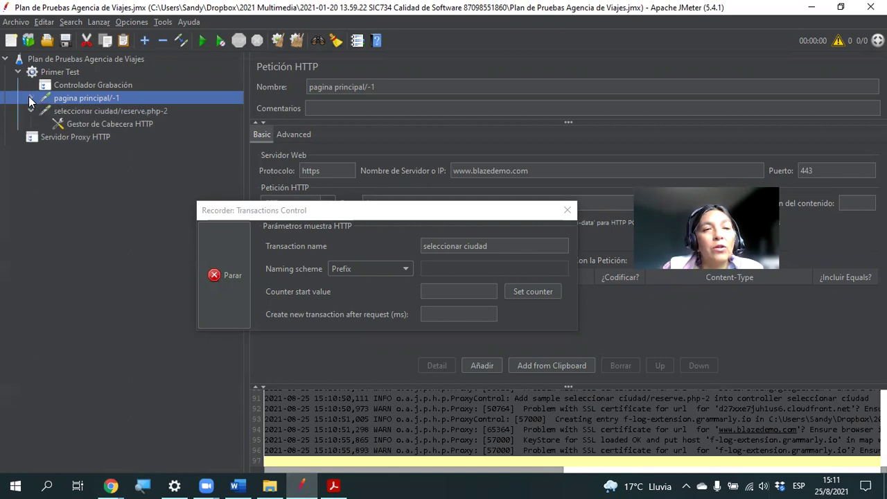
{"action": "left_click", "coordinate": [31, 111]}
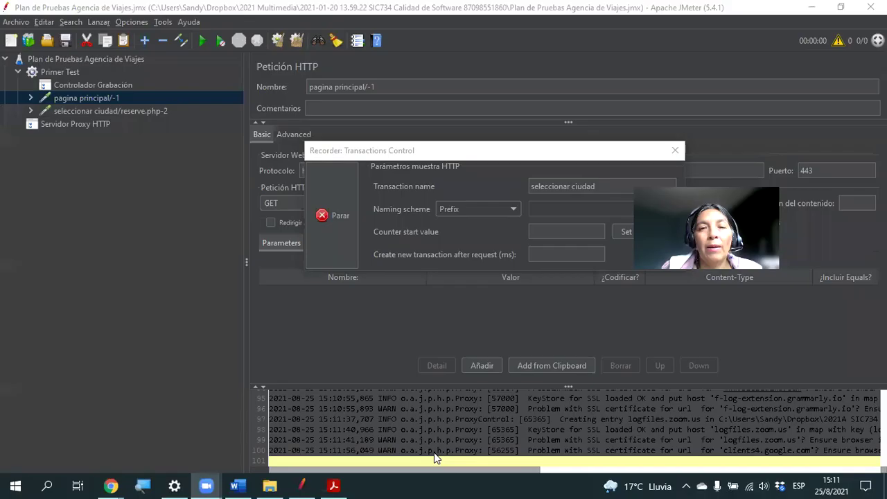
{"action": "left_click", "coordinate": [333, 485]}
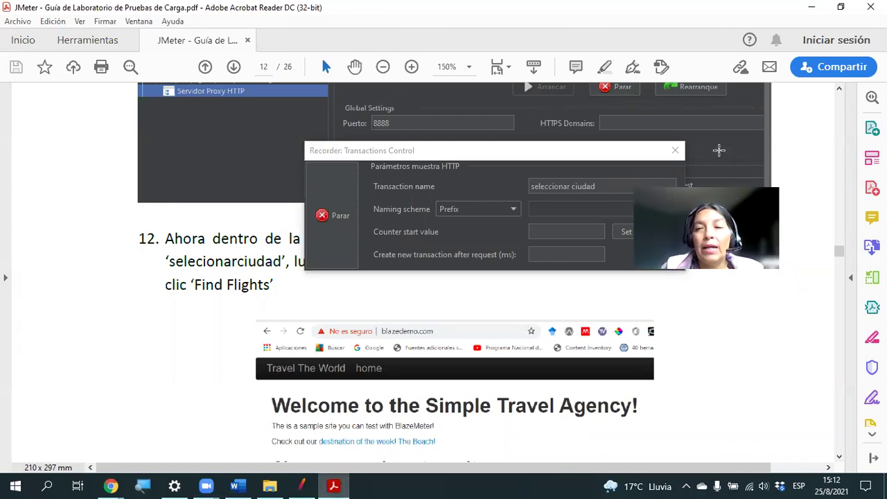
Scroll the guide slightly and move the Recorder window to the top right, off the text
{"action": "left_click", "coordinate": [836, 458]}
{"action": "left_click", "coordinate": [836, 460]}
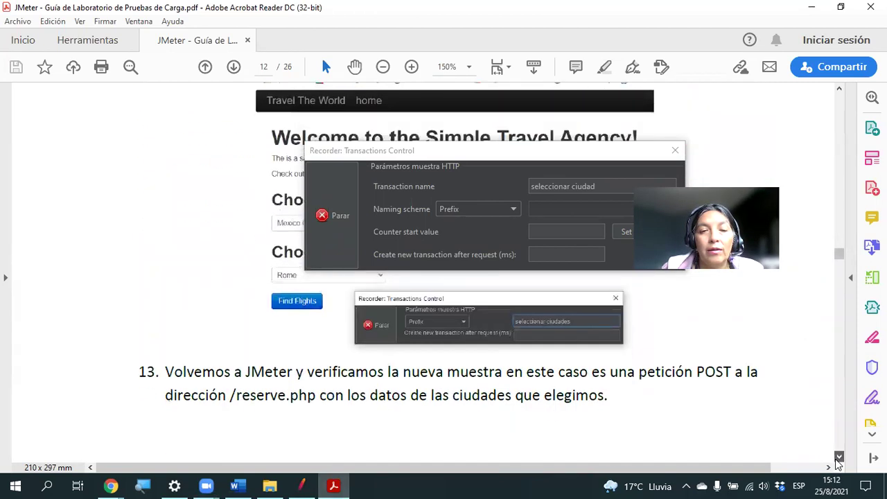
{"action": "left_click", "coordinate": [836, 459]}
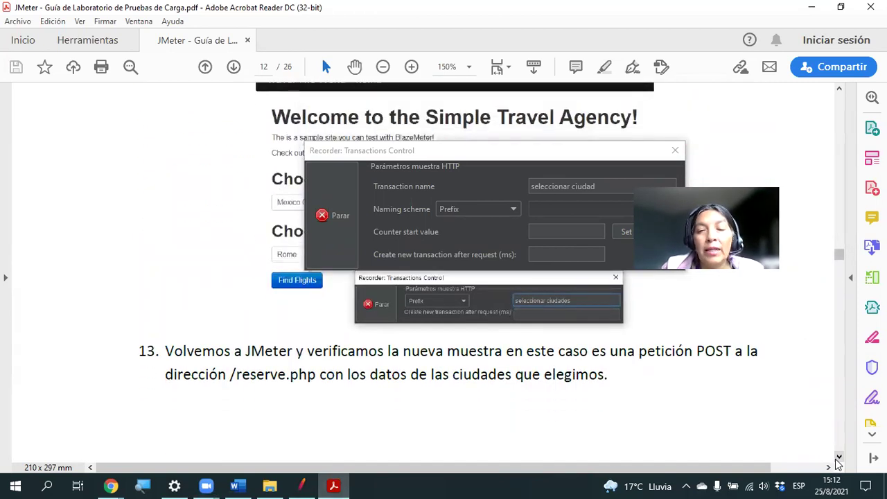
{"action": "left_click", "coordinate": [836, 460]}
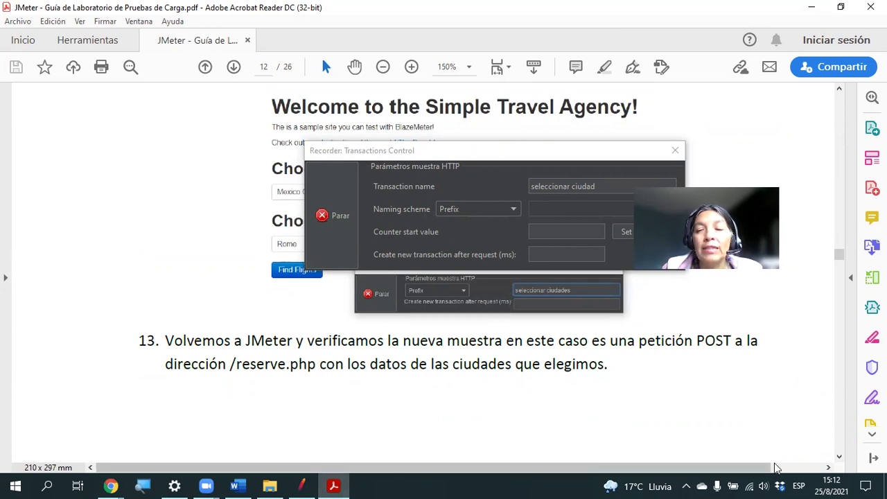
{"action": "left_click", "coordinate": [838, 458]}
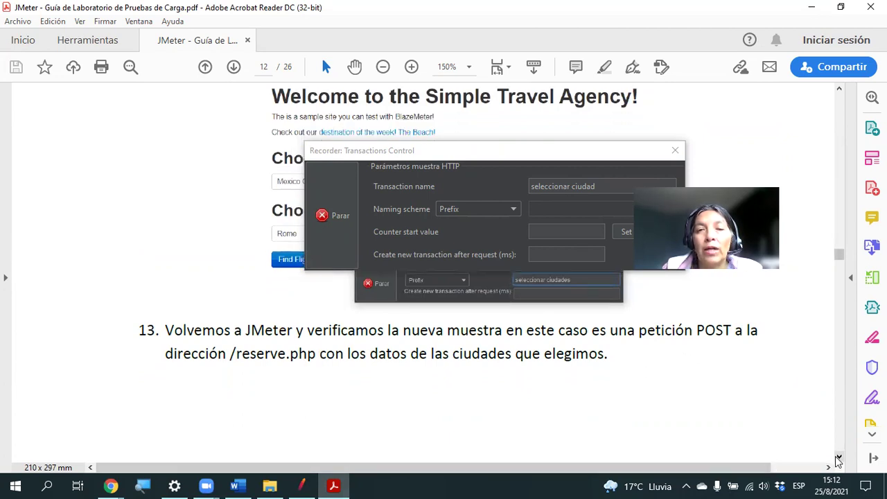
{"action": "left_click_drag", "start_coordinate": [496, 157], "coordinate": [675, 63]}
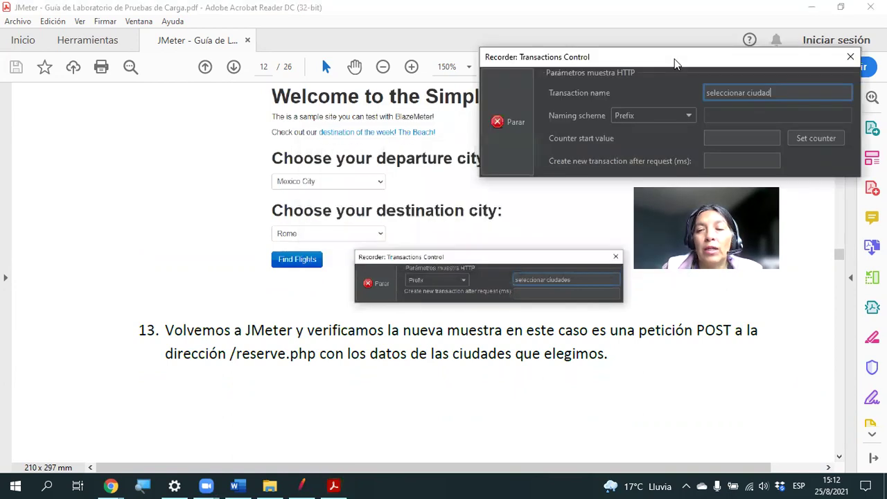
Scroll the guide to page 13's reserve.php request screenshot, then bring JMeter forward
{"action": "left_click", "coordinate": [839, 458]}
{"action": "left_click", "coordinate": [839, 458]}
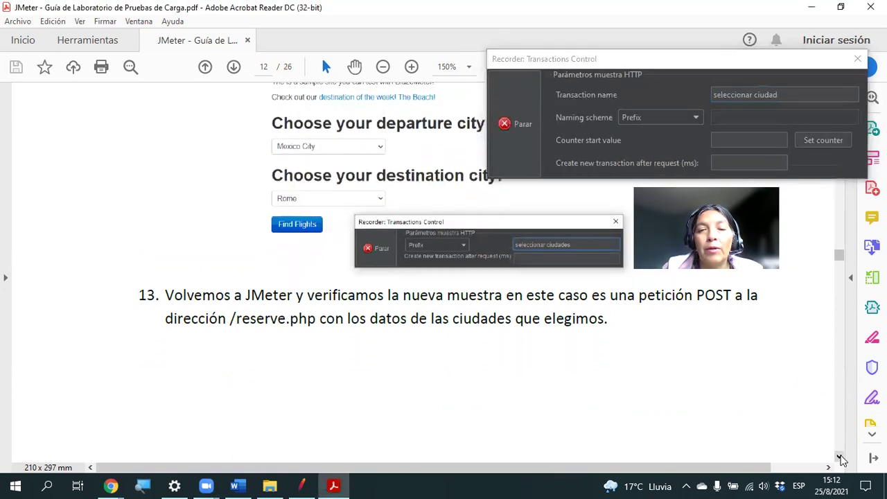
{"action": "left_click", "coordinate": [839, 458]}
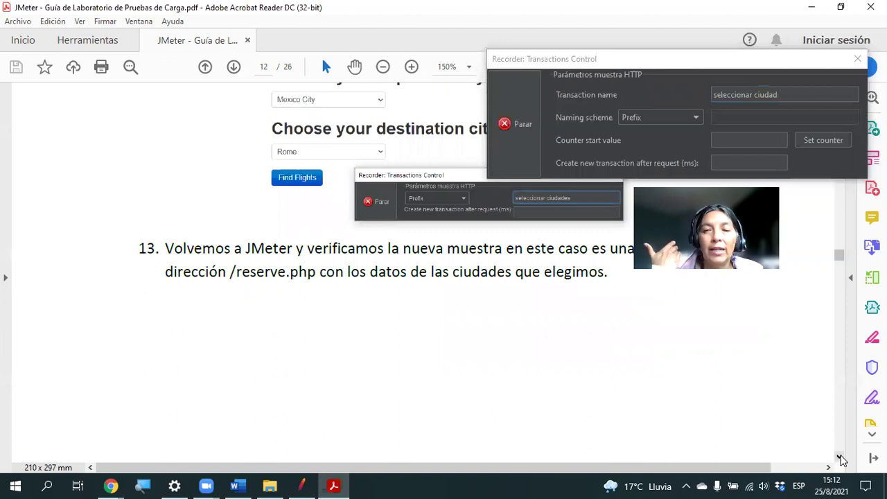
{"action": "left_click", "coordinate": [839, 458]}
{"action": "left_click", "coordinate": [839, 458]}
{"action": "left_click", "coordinate": [839, 458]}
{"action": "left_click", "coordinate": [840, 458]}
{"action": "left_click", "coordinate": [839, 458]}
{"action": "left_click", "coordinate": [839, 458]}
{"action": "left_click", "coordinate": [839, 458]}
{"action": "left_click", "coordinate": [839, 458]}
{"action": "left_click", "coordinate": [839, 458]}
{"action": "left_click", "coordinate": [839, 458]}
{"action": "left_click", "coordinate": [839, 458]}
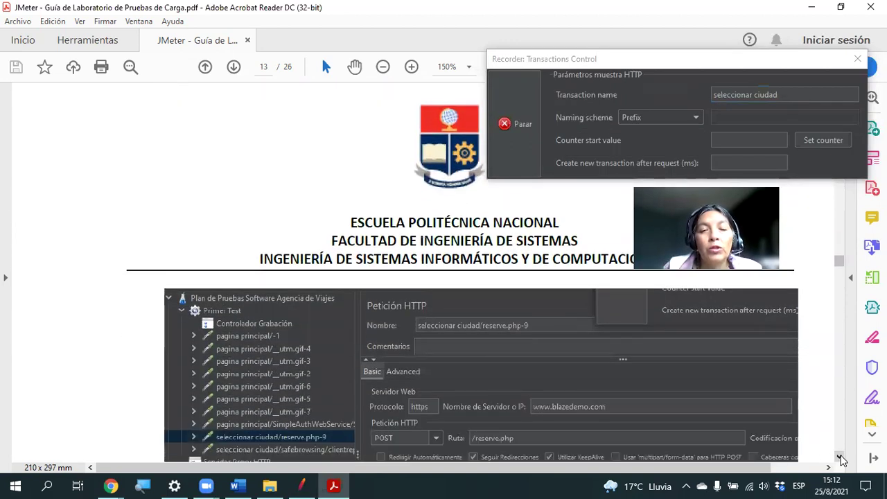
{"action": "left_click", "coordinate": [839, 458]}
{"action": "left_click", "coordinate": [839, 458]}
{"action": "left_click", "coordinate": [839, 458]}
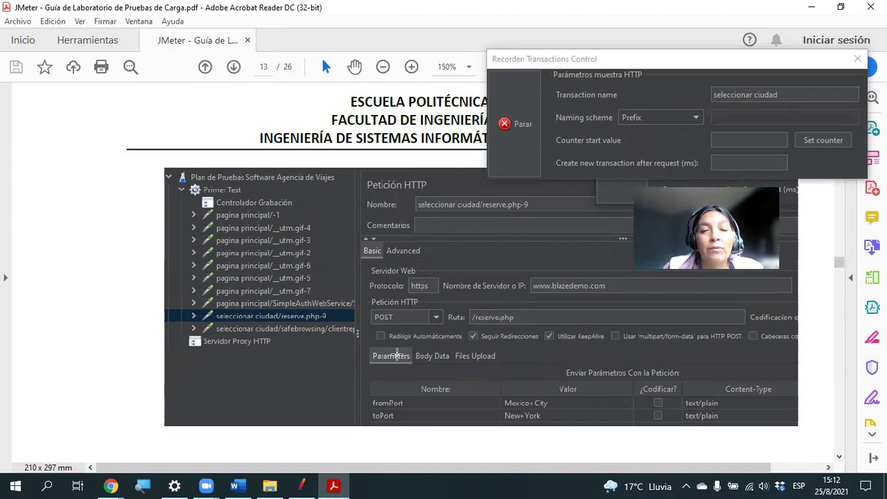
{"action": "left_click", "coordinate": [303, 484]}
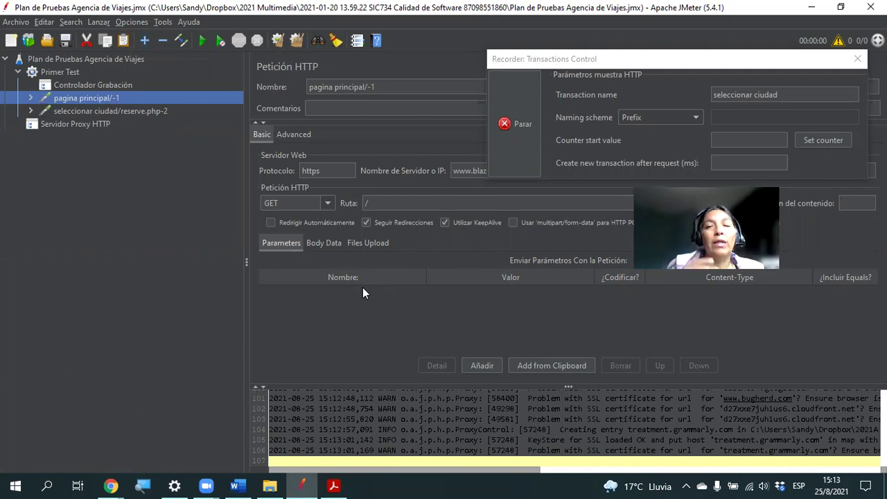
Check that seleccionar ciudad/reserve.php-2 is a POST to /reserve.php, comparing it with pagina principal/-1
{"action": "left_click", "coordinate": [66, 113]}
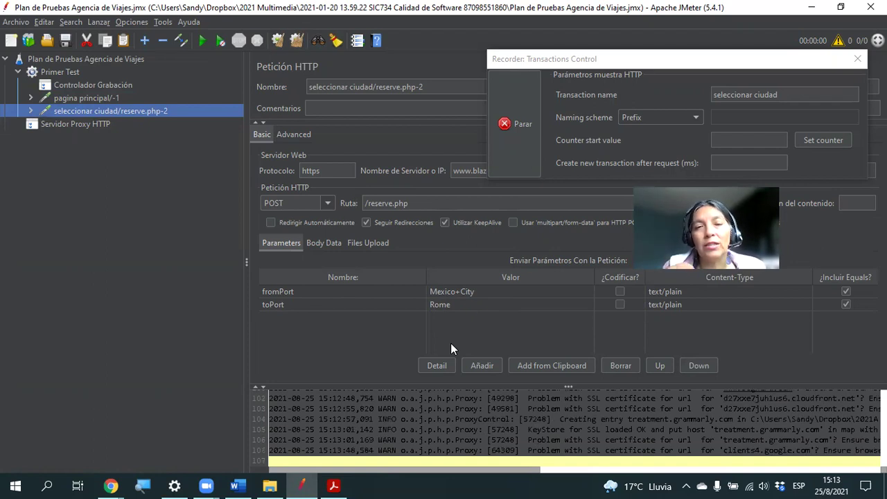
{"action": "left_click", "coordinate": [88, 97]}
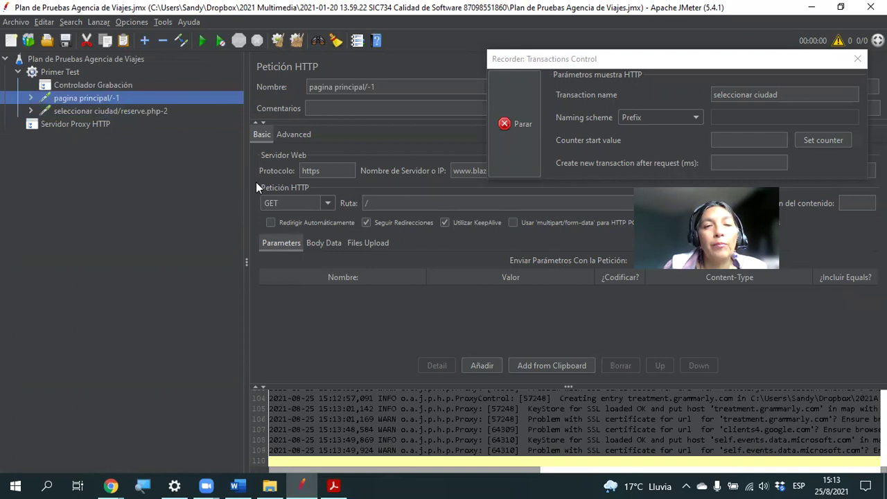
{"action": "left_click", "coordinate": [94, 110]}
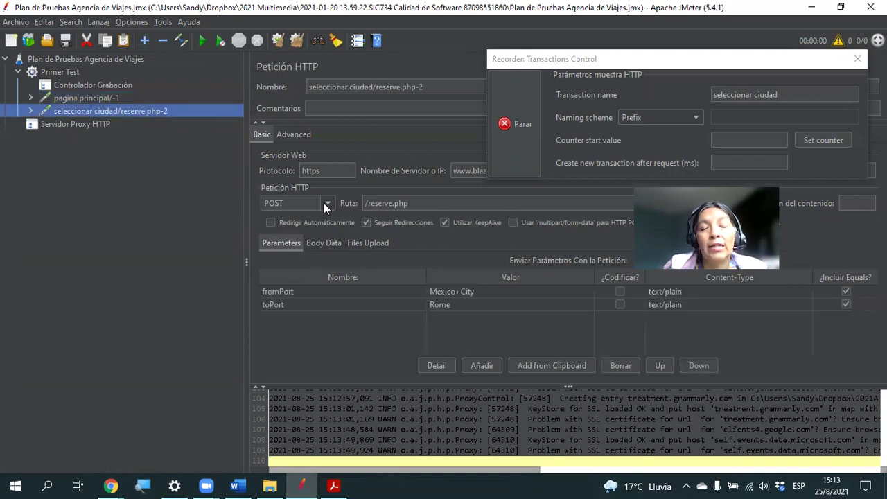
{"action": "left_click", "coordinate": [333, 486]}
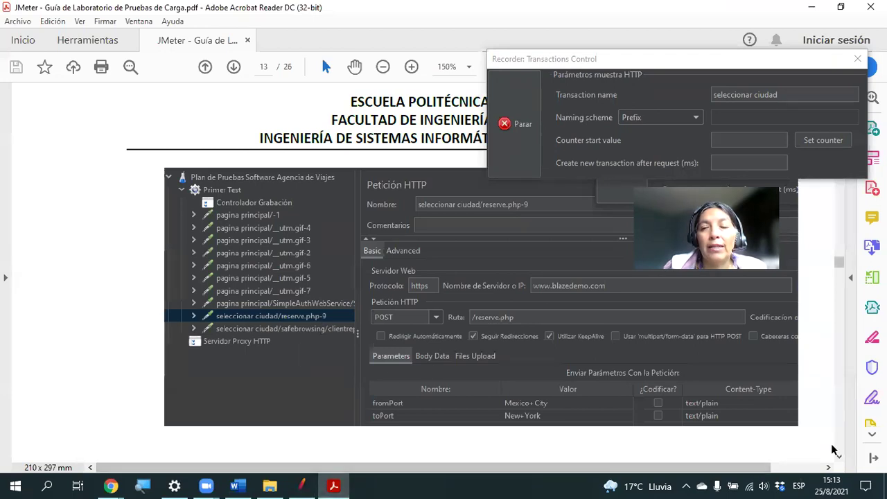
Scroll the guide down to step 14 and its BlazeDemo flight list screenshot
{"action": "left_click", "coordinate": [839, 458]}
{"action": "left_click", "coordinate": [839, 458]}
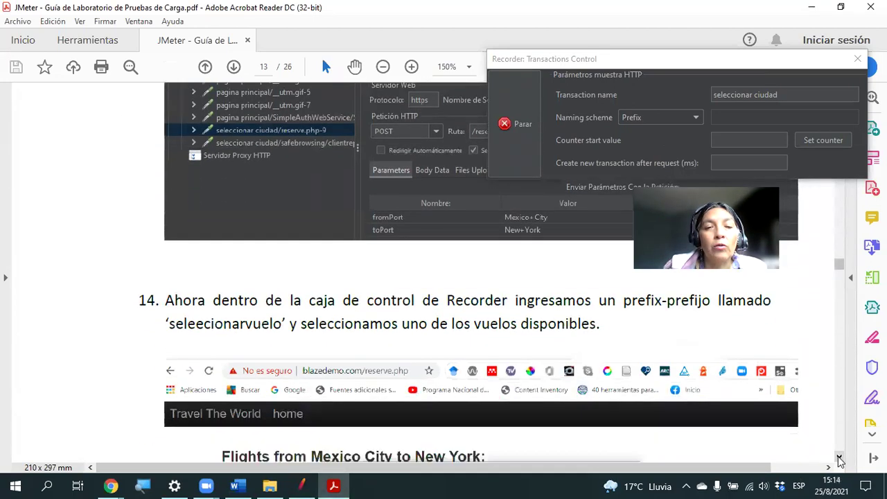
{"action": "left_click", "coordinate": [839, 458]}
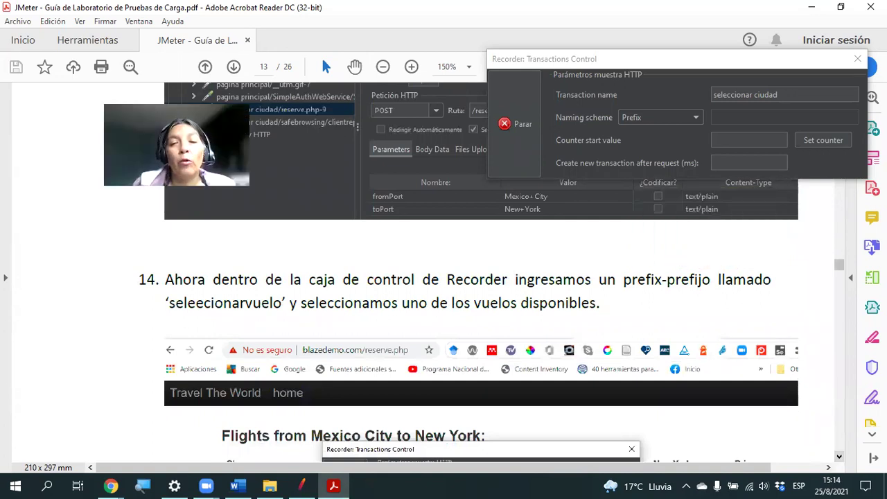
{"action": "left_click", "coordinate": [839, 458]}
{"action": "left_click", "coordinate": [839, 458]}
{"action": "scroll", "coordinate": [840, 457], "scroll_direction": "down", "scroll_amount": 3}
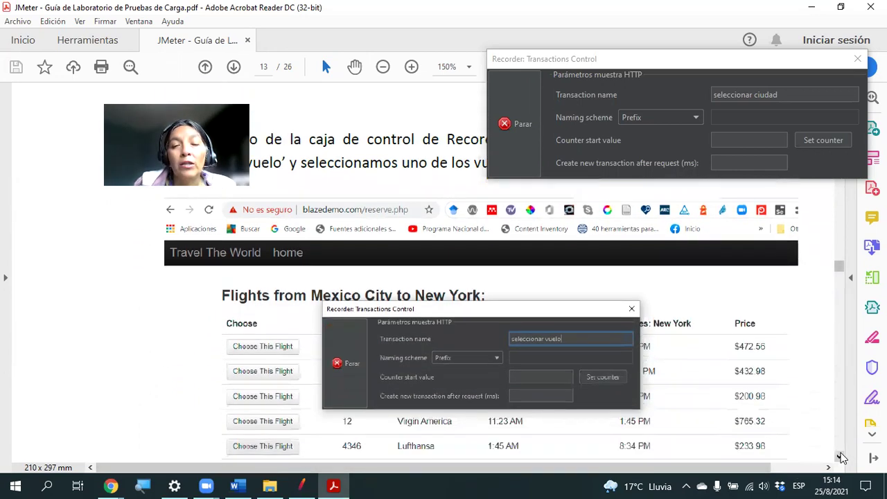
{"action": "scroll", "coordinate": [841, 457], "scroll_direction": "down", "scroll_amount": 2}
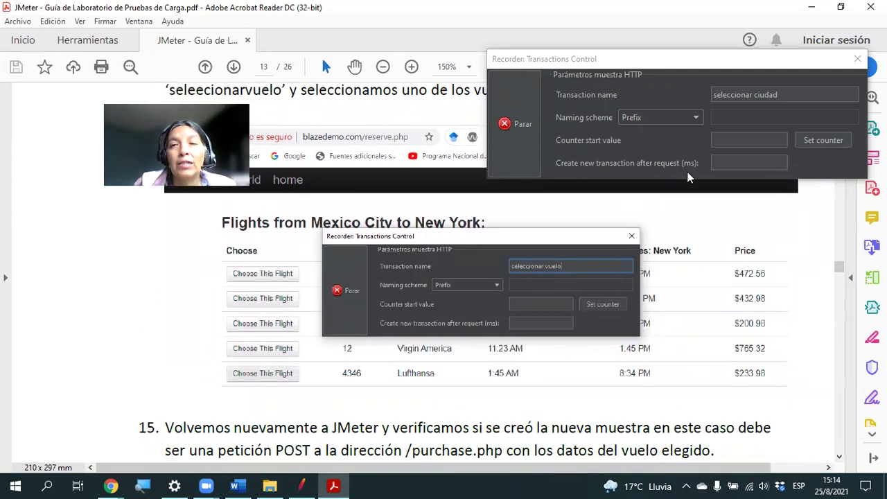
Rename the recorder's transaction from 'seleccionar ciudad' to 'seleccionar vuelo'
{"action": "left_click", "coordinate": [780, 95]}
{"action": "key", "text": "BackSpace"}
{"action": "key", "text": "BackSpace"}
{"action": "key", "text": "BackSpace"}
{"action": "key", "text": "BackSpace"}
{"action": "key", "text": "BackSpace"}
{"action": "key", "text": "BackSpace"}
{"action": "key", "text": "BackSpace"}
{"action": "key", "text": "BackSpace"}
{"action": "key", "text": "BackSpace"}
{"action": "key", "text": "BackSpace"}
{"action": "key", "text": "BackSpace"}
{"action": "key", "text": "BackSpace"}
{"action": "key", "text": "BackSpace"}
{"action": "key", "text": "BackSpace"}
{"action": "key", "text": "BackSpace"}
{"action": "key", "text": "BackSpace"}
{"action": "key", "text": "BackSpace"}
{"action": "key", "text": "BackSpace"}
{"action": "type", "text": "se"}
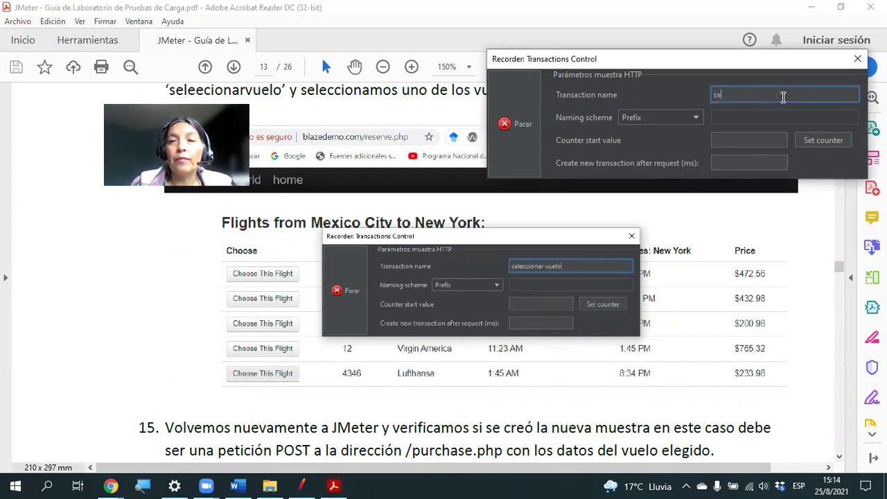
{"action": "type", "text": "leccionar vuelo"}
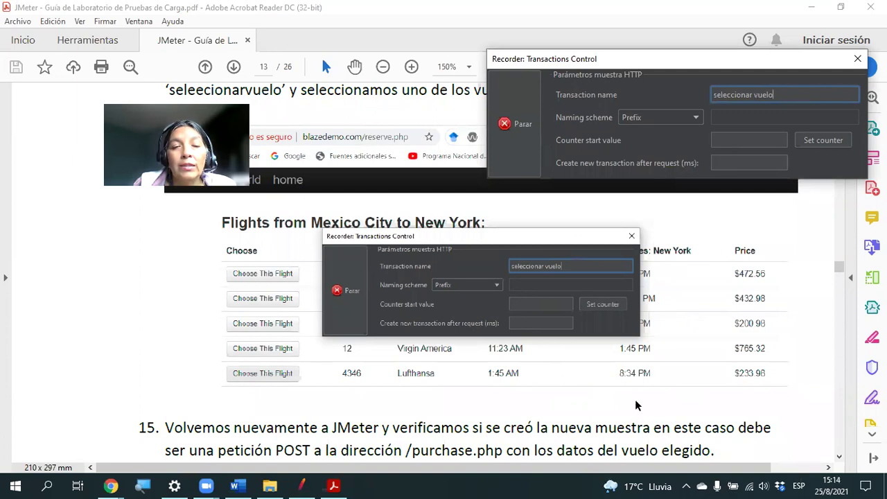
{"action": "scroll", "coordinate": [838, 459], "scroll_direction": "down", "scroll_amount": 3}
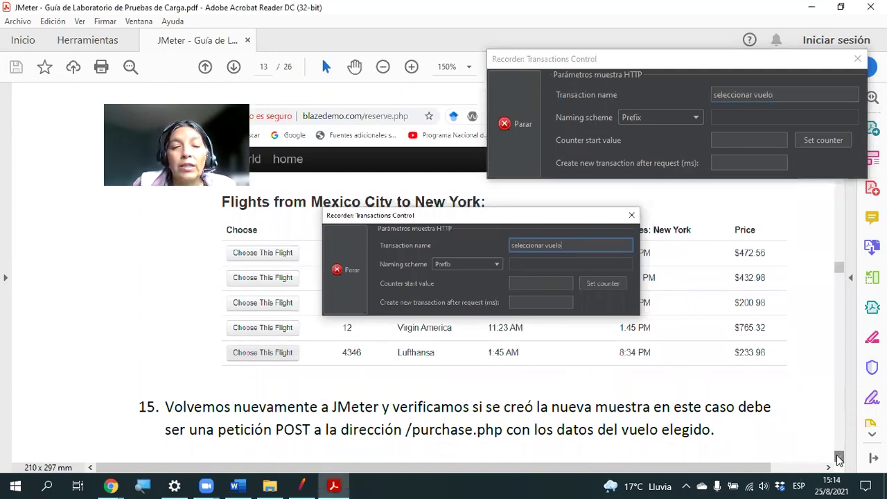
Scroll the guide to page 14's purchase.php screenshot, then show the BlazeDemo flight list in Chrome
{"action": "scroll", "coordinate": [838, 459], "scroll_direction": "down", "scroll_amount": 2}
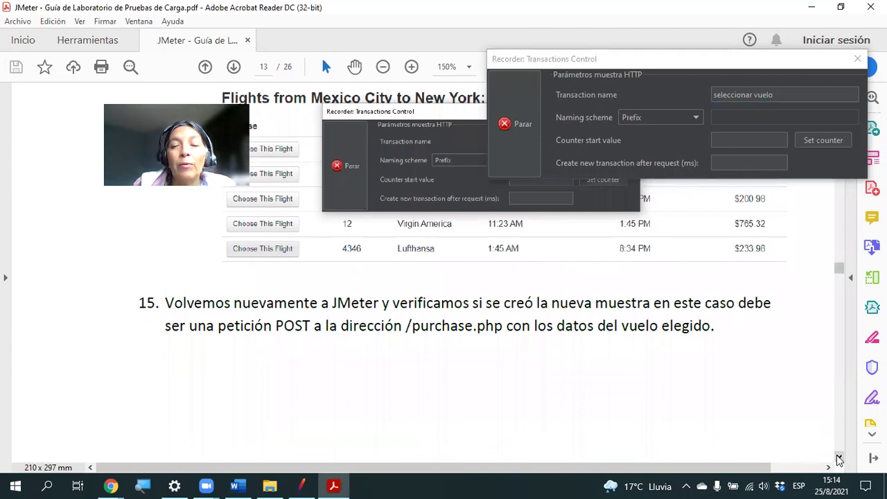
{"action": "left_click", "coordinate": [838, 459]}
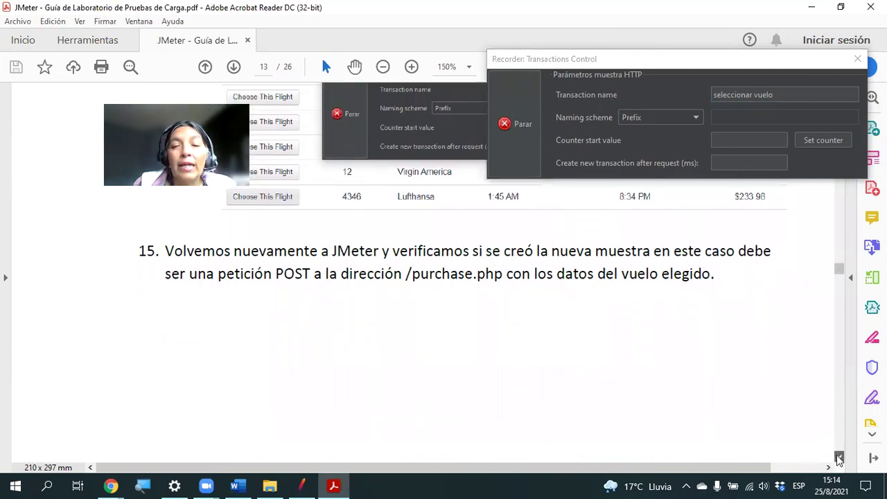
{"action": "left_click", "coordinate": [838, 459]}
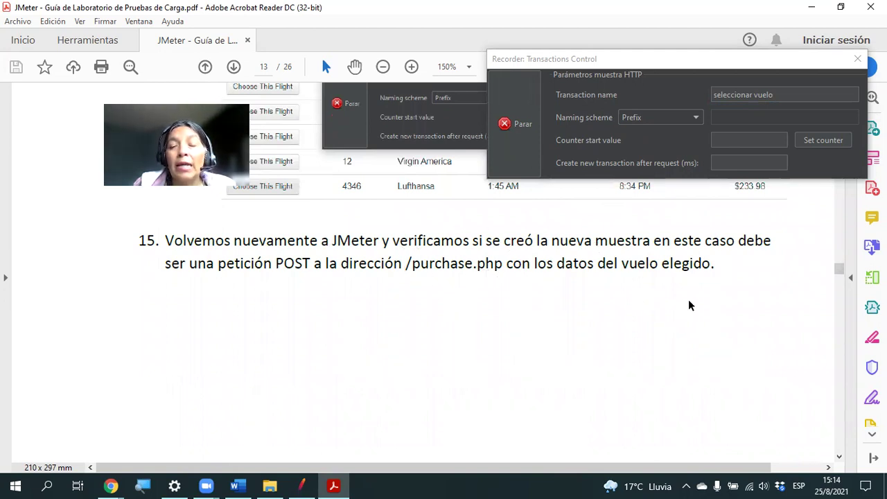
{"action": "left_click", "coordinate": [838, 456]}
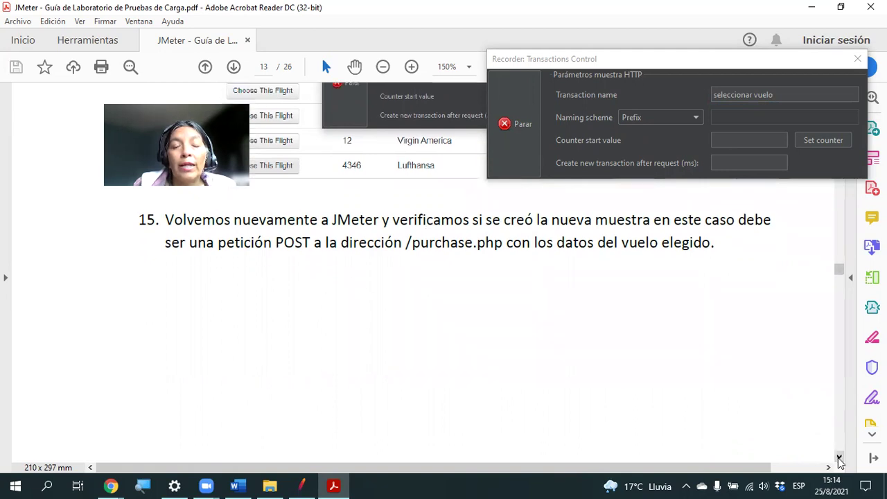
{"action": "left_click_drag", "start_coordinate": [838, 458], "coordinate": [838, 460]}
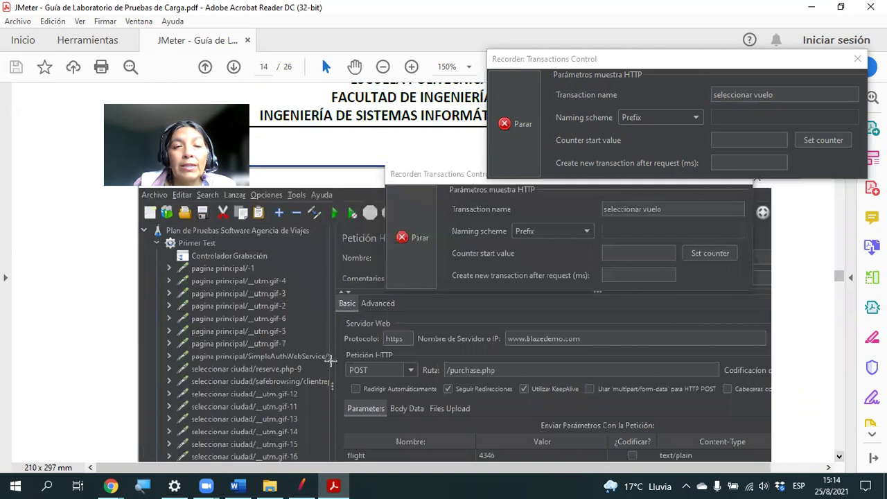
{"action": "left_click_drag", "start_coordinate": [839, 461], "coordinate": [839, 461]}
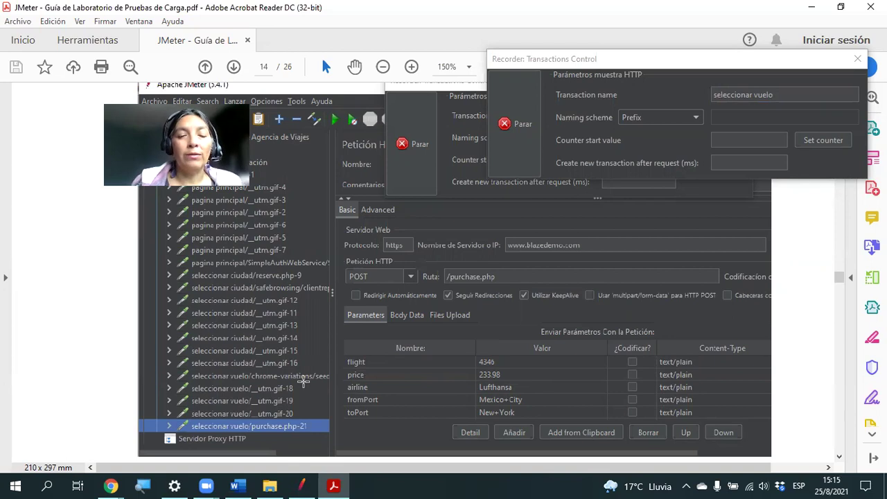
{"action": "left_click", "coordinate": [111, 485]}
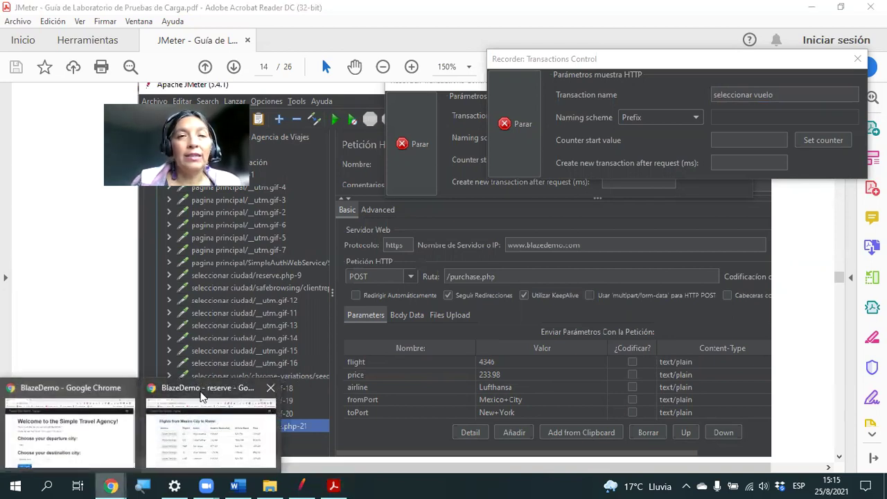
{"action": "left_click", "coordinate": [201, 396]}
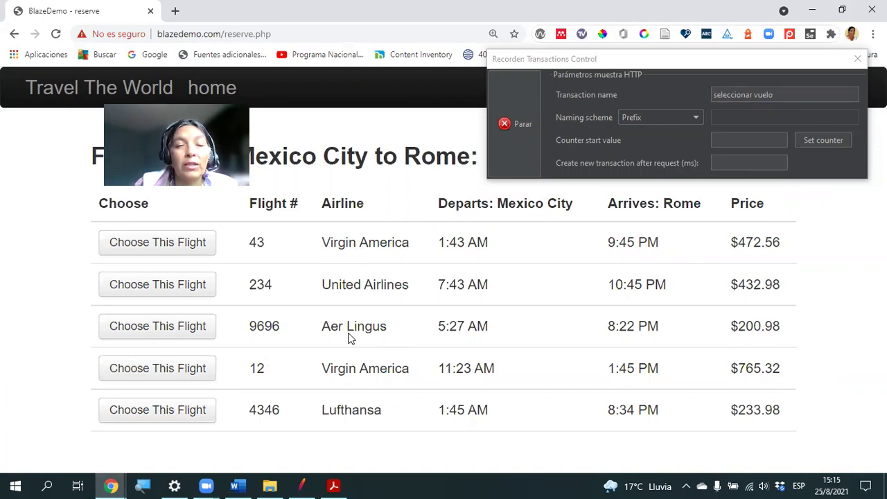
Choose Aer Lingus flight 9696 and proceed past the certificate warning to load the purchase page
{"action": "left_click", "coordinate": [155, 332]}
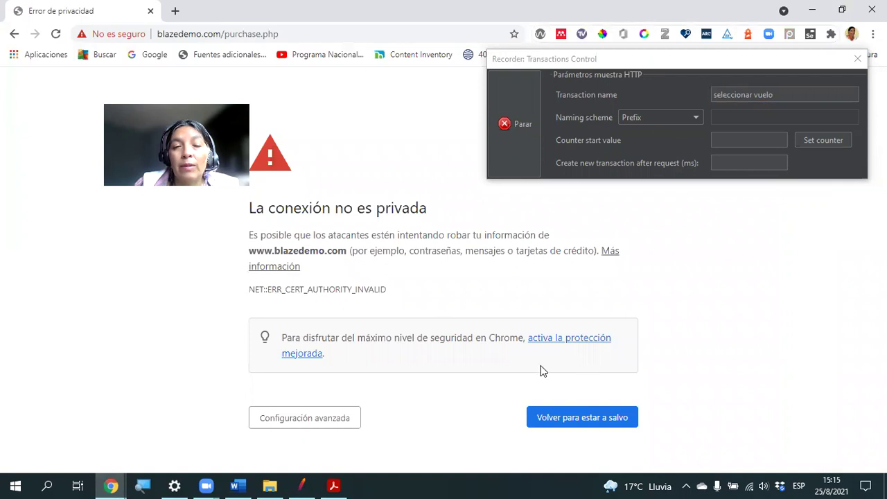
{"action": "left_click", "coordinate": [316, 422]}
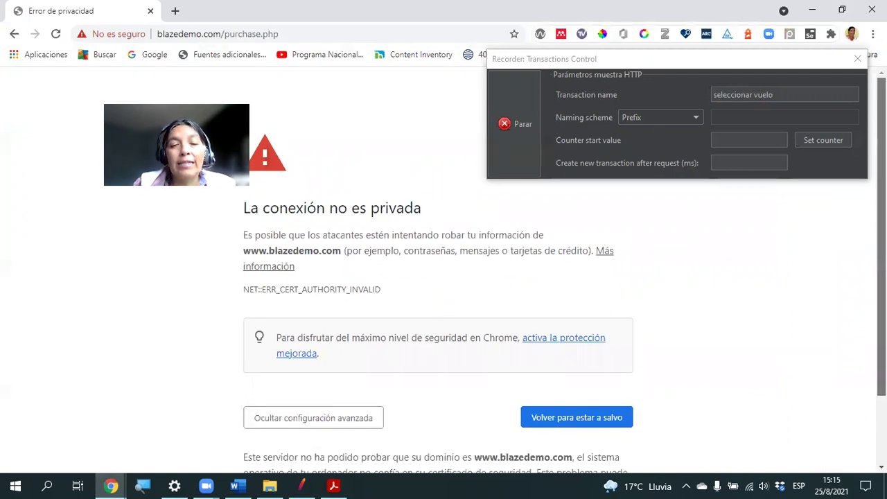
{"action": "scroll", "coordinate": [443, 278], "scroll_direction": "down", "scroll_amount": 1}
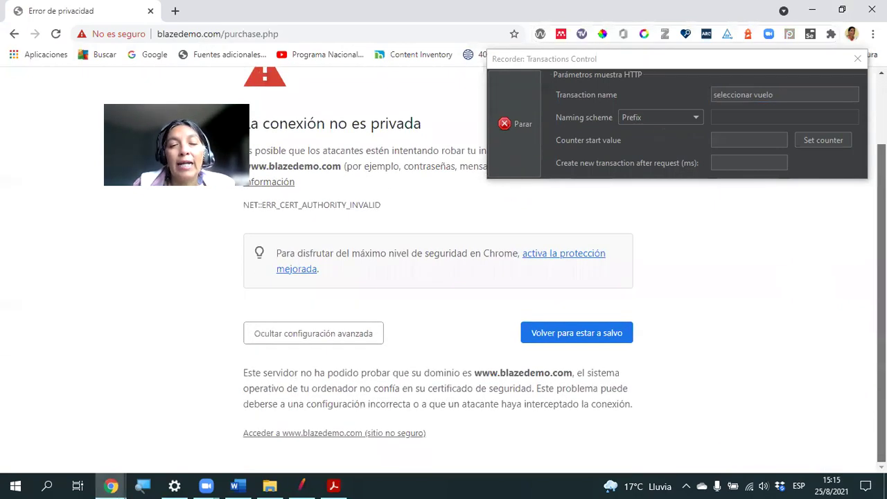
{"action": "left_click", "coordinate": [347, 435]}
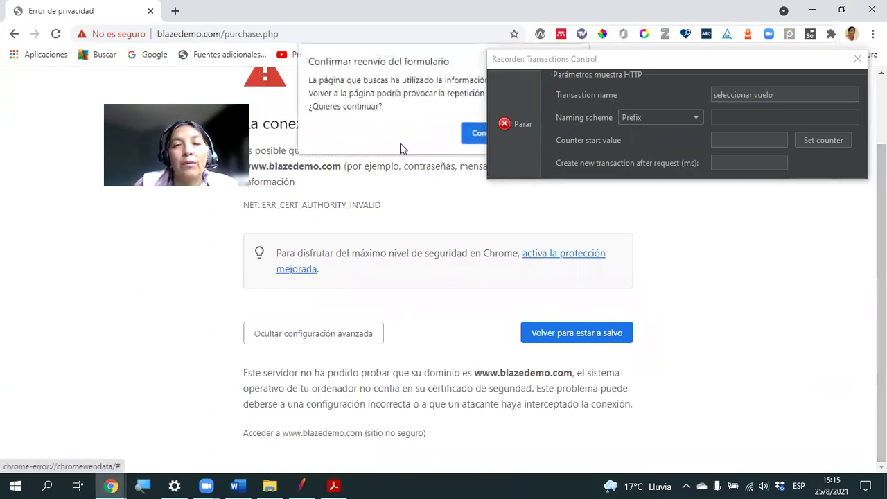
{"action": "left_click", "coordinate": [477, 135]}
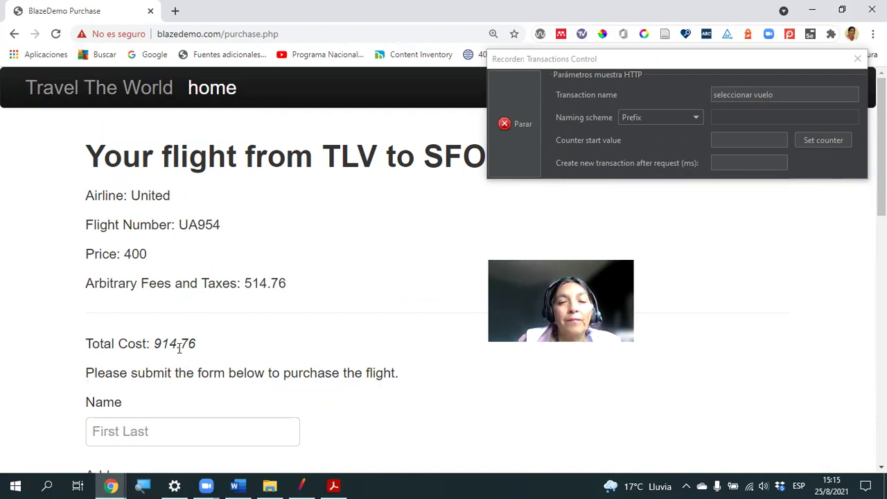
{"action": "left_click", "coordinate": [302, 485]}
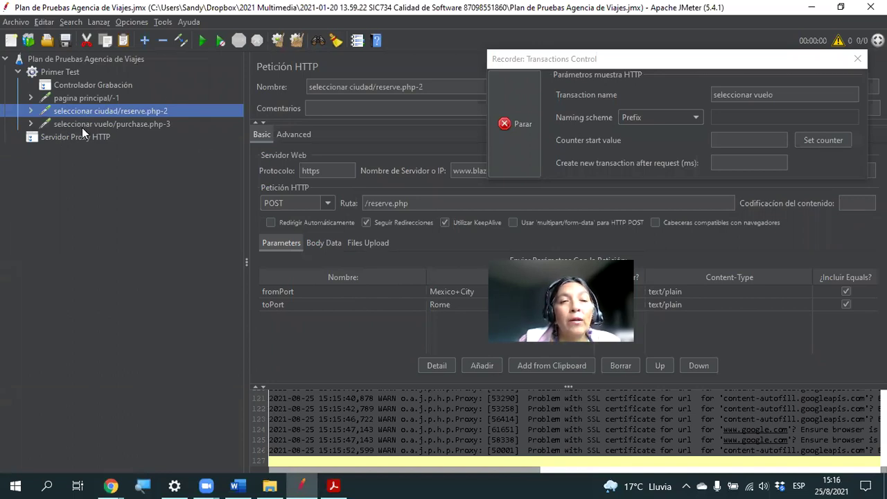
Review the purchase.php-3 sampler (flight 9696, 200.98, Aer Lingus), then return to the BlazeDemo purchase page
{"action": "left_click", "coordinate": [138, 128]}
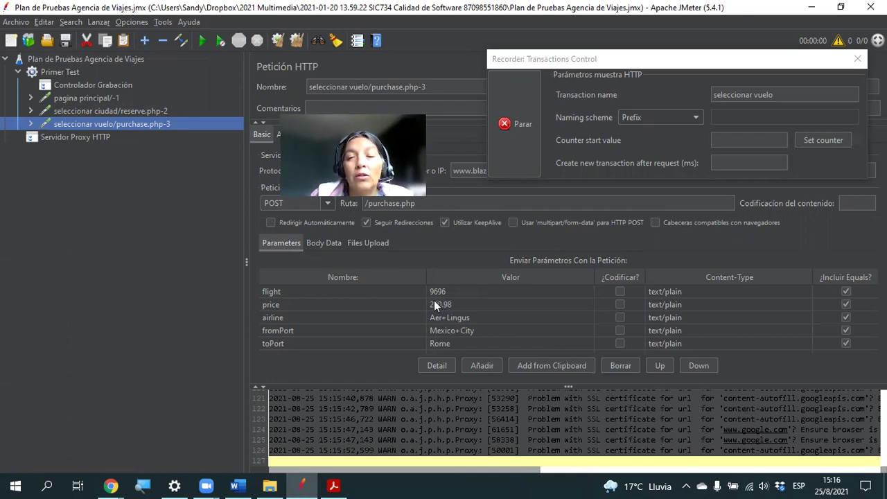
{"action": "left_click", "coordinate": [111, 485]}
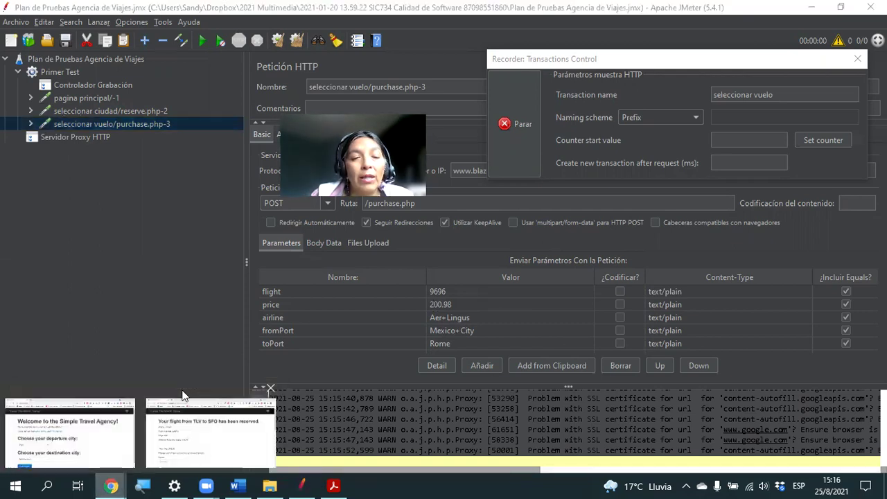
{"action": "left_click", "coordinate": [183, 393]}
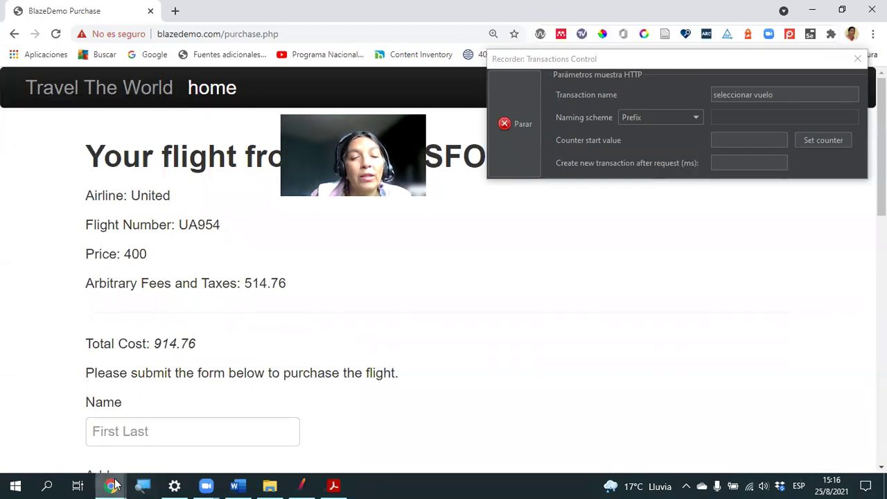
Bring the lab guide forward, scroll to step 16, and select the recorder's transaction name field
{"action": "mouse_move", "coordinate": [112, 485]}
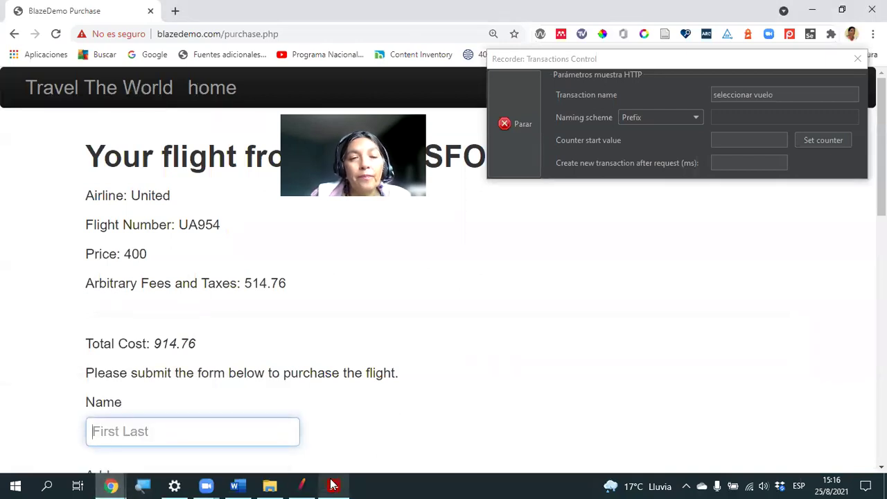
{"action": "mouse_move", "coordinate": [332, 485]}
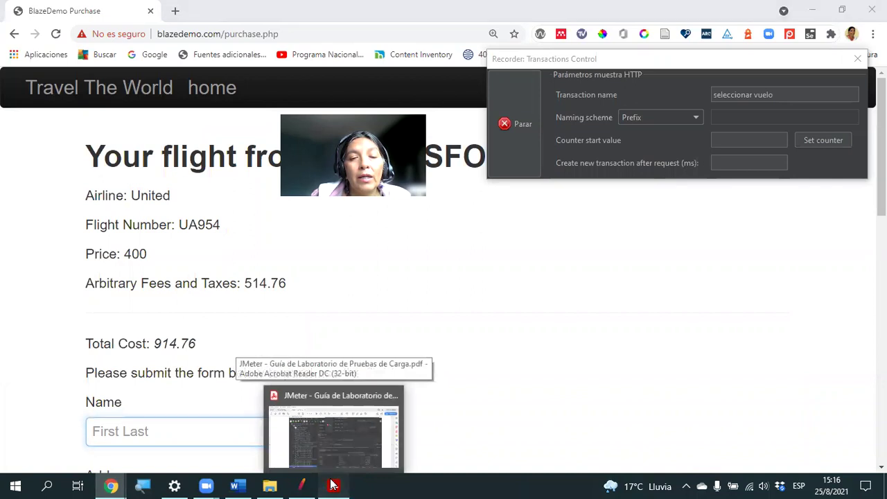
{"action": "left_click", "coordinate": [333, 485]}
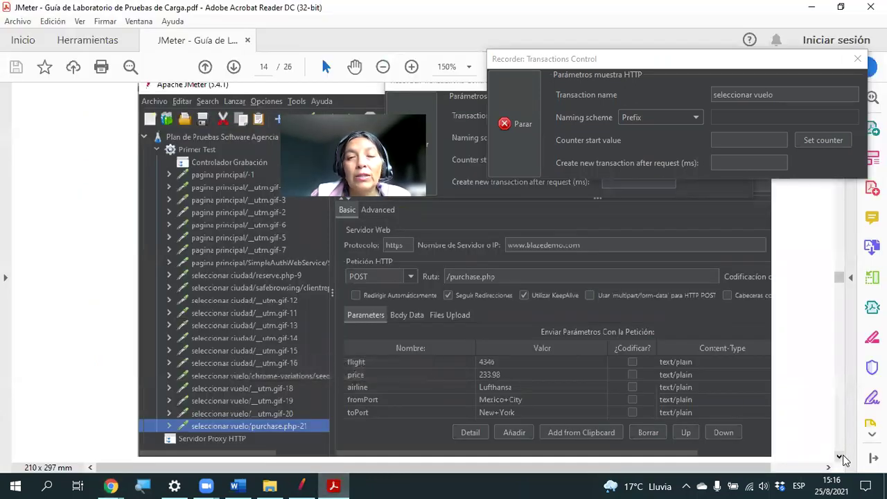
{"action": "scroll", "coordinate": [843, 459], "scroll_direction": "down", "scroll_amount": 3}
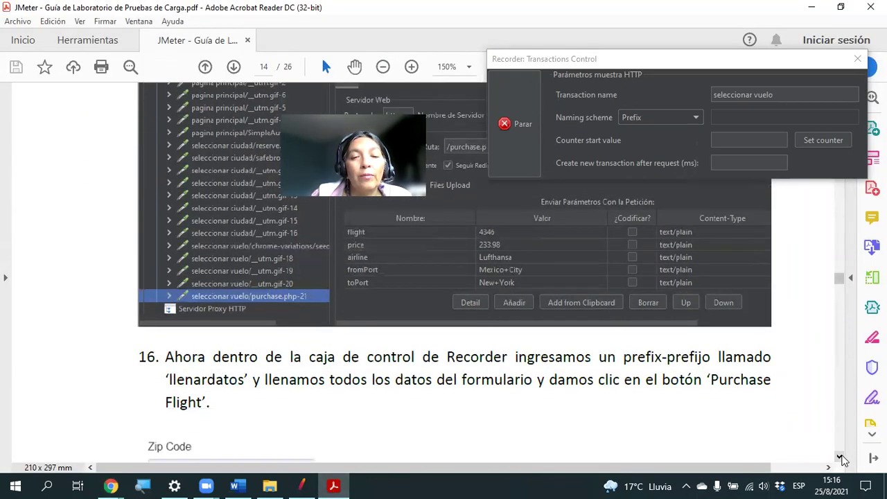
{"action": "scroll", "coordinate": [842, 459], "scroll_direction": "down", "scroll_amount": 2}
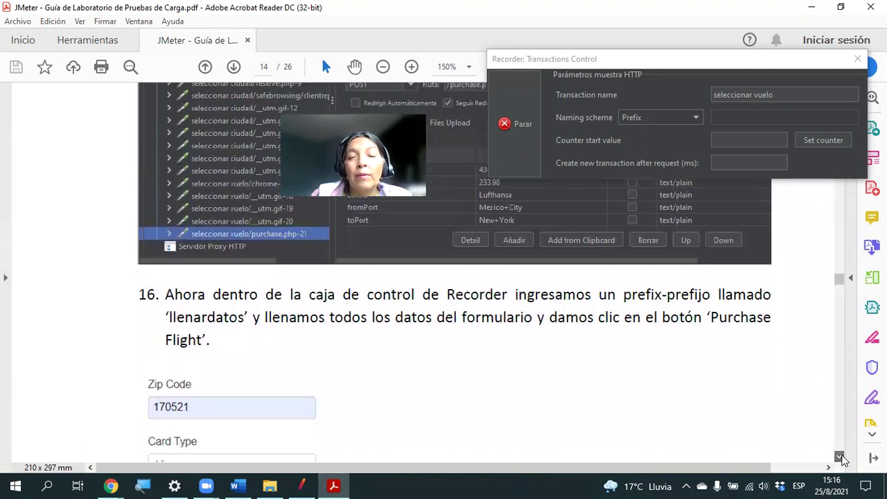
{"action": "left_click", "coordinate": [843, 459]}
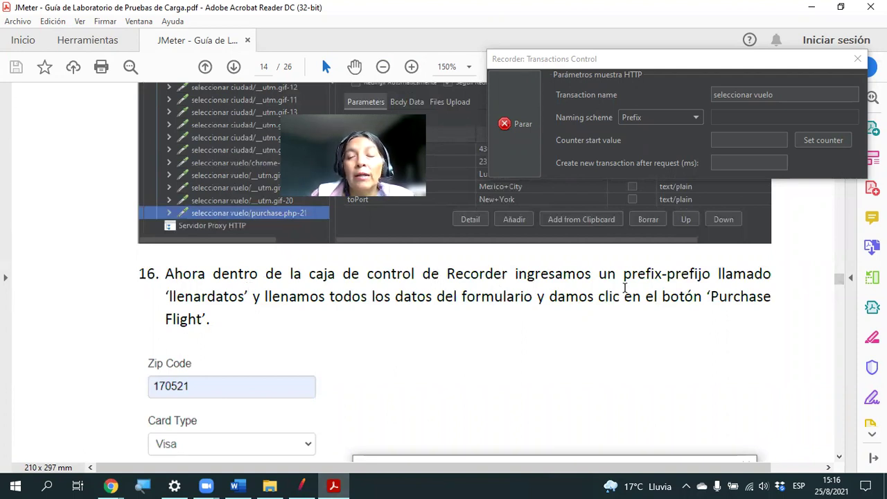
{"action": "left_click", "coordinate": [780, 98]}
Clear the old transaction name and scroll the guide to the filled purchase form screenshot
{"action": "key", "text": "BackSpace"}
{"action": "key", "text": "BackSpace"}
{"action": "key", "text": "BackSpace"}
{"action": "key", "text": "BackSpace"}
{"action": "key", "text": "BackSpace"}
{"action": "key", "text": "BackSpace"}
{"action": "key", "text": "BackSpace"}
{"action": "key", "text": "BackSpace"}
{"action": "key", "text": "BackSpace"}
{"action": "key", "text": "BackSpace"}
{"action": "key", "text": "BackSpace"}
{"action": "key", "text": "BackSpace"}
{"action": "key", "text": "BackSpace"}
{"action": "key", "text": "BackSpace"}
{"action": "key", "text": "BackSpace"}
{"action": "key", "text": "BackSpace"}
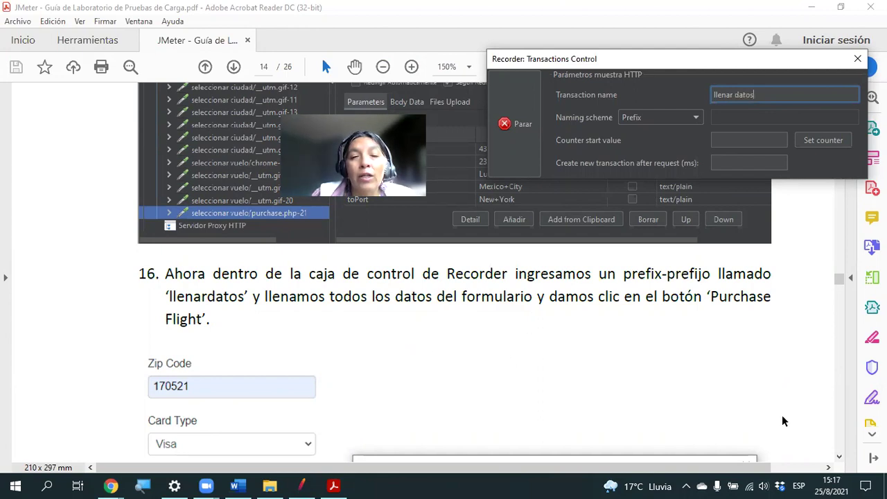
{"action": "left_click", "coordinate": [839, 458]}
{"action": "left_click", "coordinate": [839, 457]}
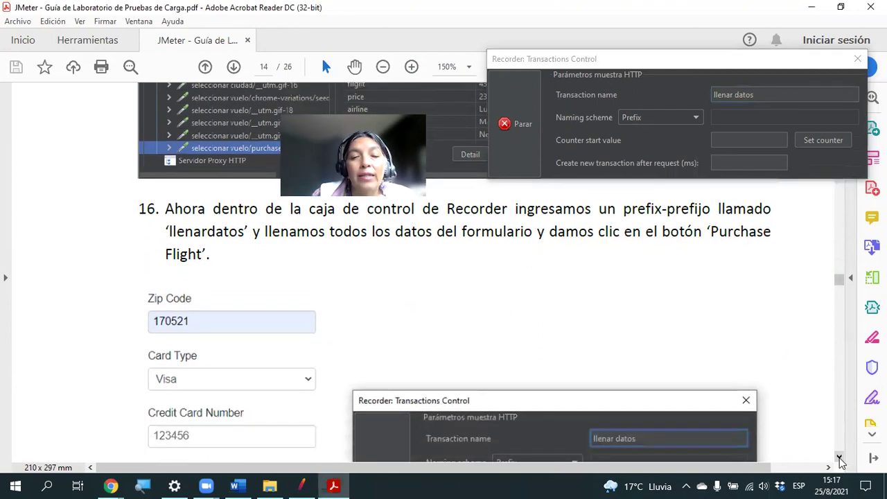
{"action": "left_click", "coordinate": [839, 457]}
{"action": "left_click", "coordinate": [839, 457]}
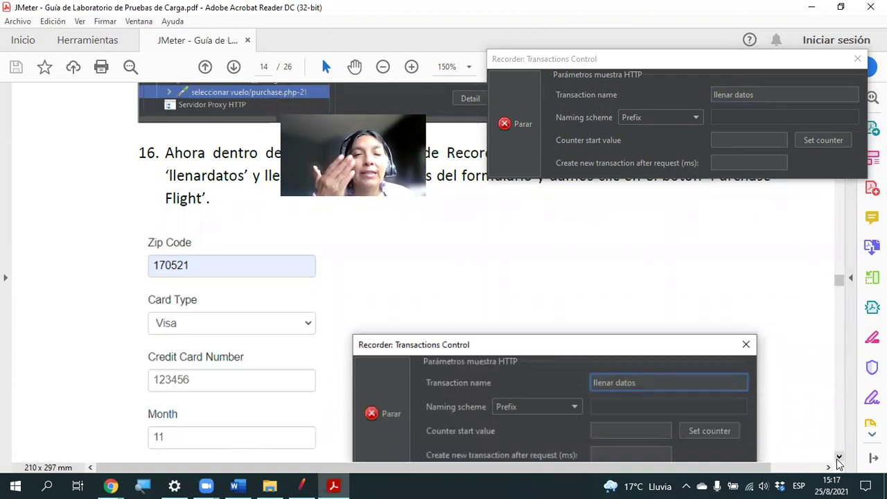
{"action": "left_click", "coordinate": [838, 458]}
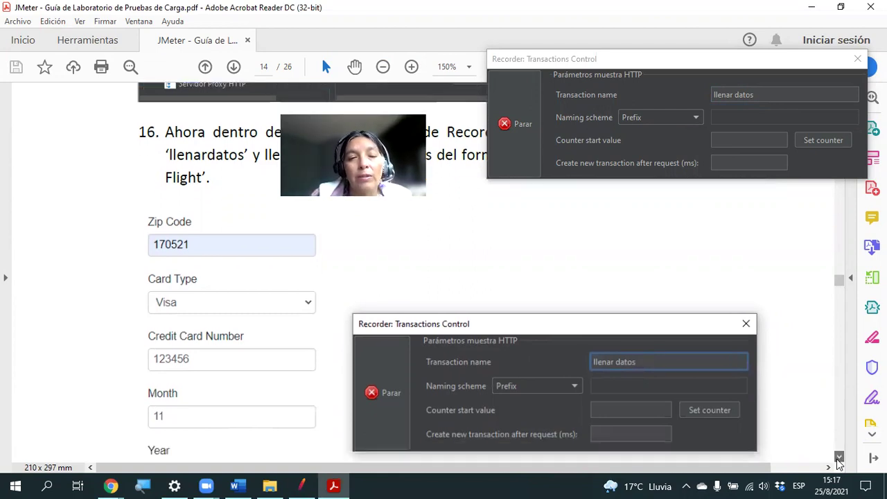
{"action": "left_click_drag", "start_coordinate": [836, 459], "coordinate": [836, 458]}
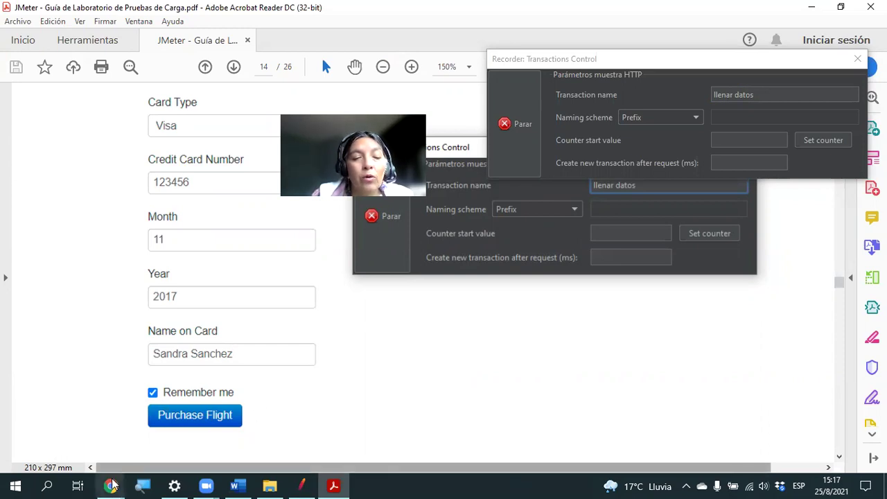
Fill in the passenger's name, address and city on the BlazeDemo form using autofill
{"action": "mouse_move", "coordinate": [111, 486]}
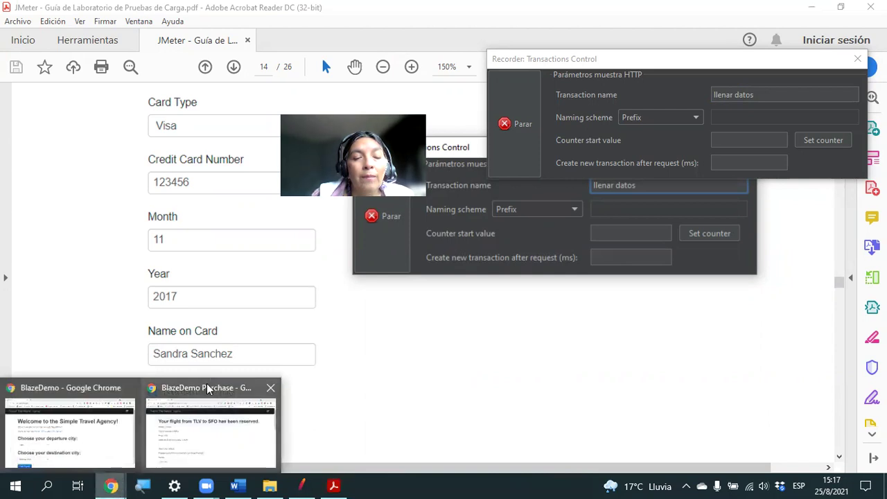
{"action": "left_click", "coordinate": [206, 384]}
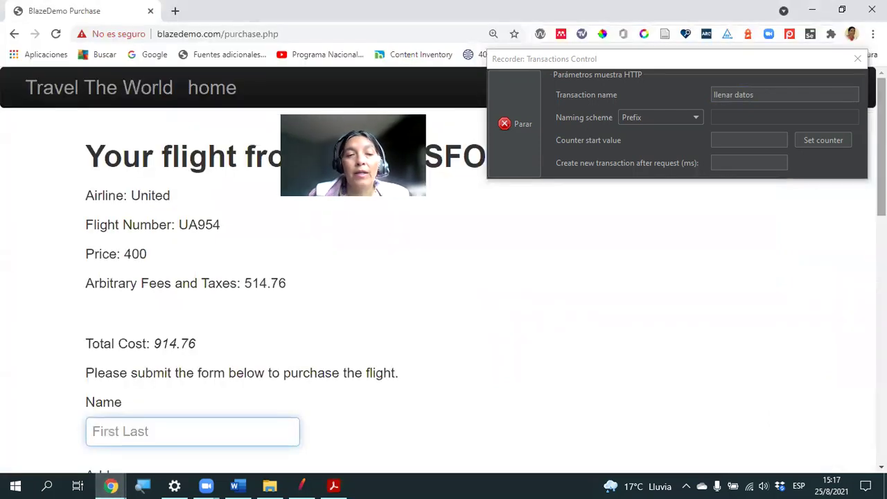
{"action": "scroll", "coordinate": [237, 281], "scroll_direction": "down", "scroll_amount": 2}
{"action": "left_click", "coordinate": [140, 282]}
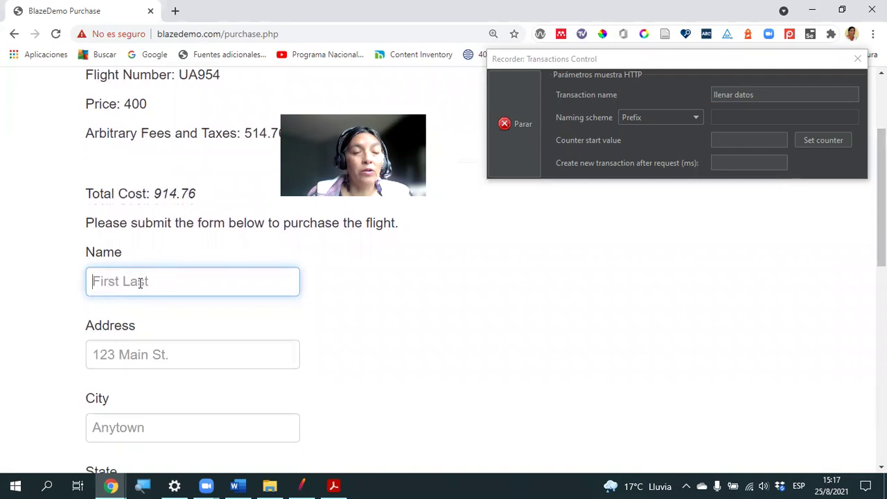
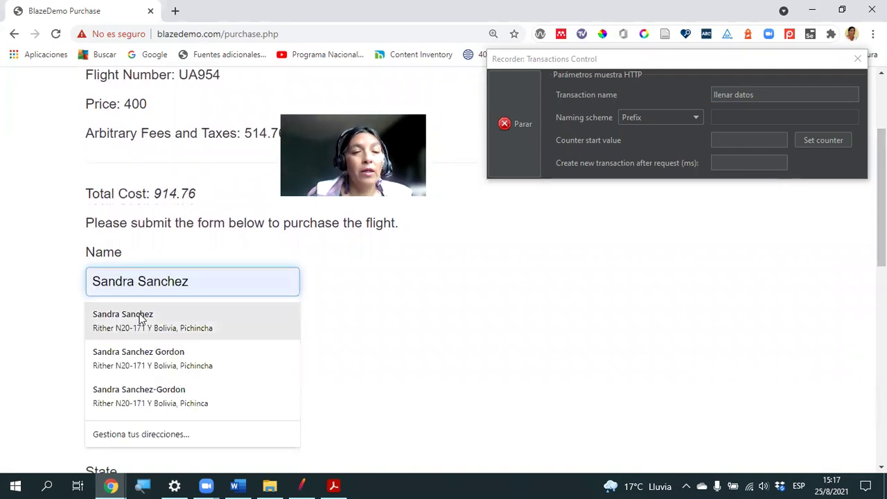
{"action": "left_click", "coordinate": [138, 315]}
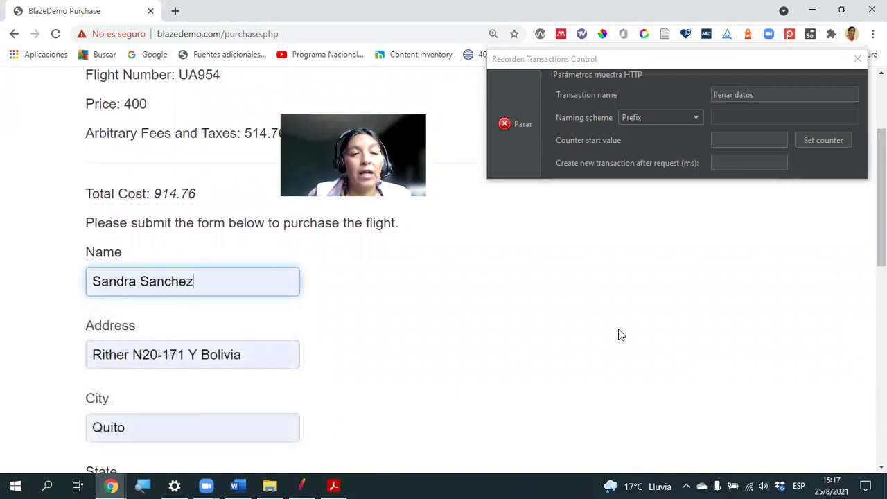
{"action": "scroll", "coordinate": [456, 401], "scroll_direction": "down", "scroll_amount": 2}
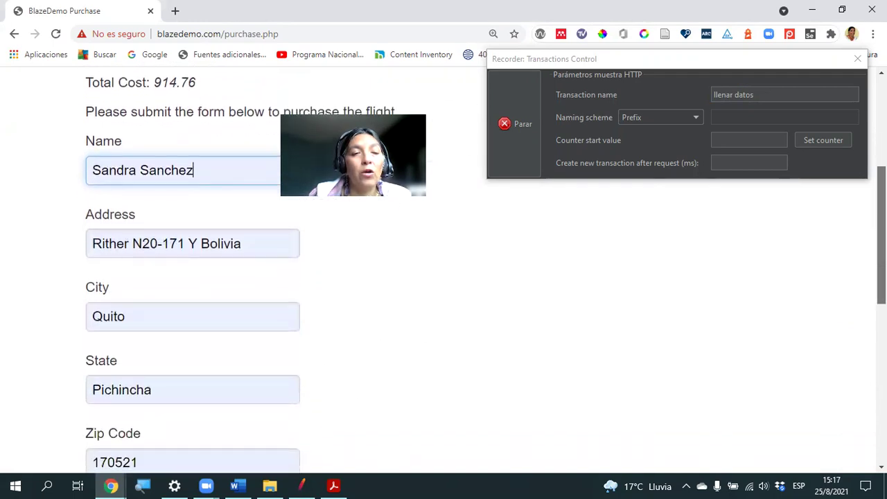
{"action": "scroll", "coordinate": [455, 277], "scroll_direction": "down", "scroll_amount": 3}
{"action": "scroll", "coordinate": [456, 278], "scroll_direction": "down", "scroll_amount": 2}
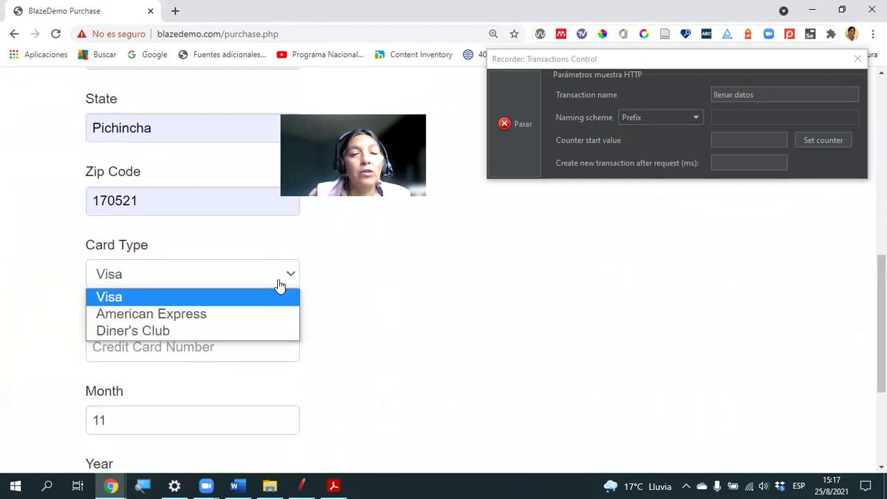
Set the card type to Diner's Club and enter a test card number
{"action": "left_click", "coordinate": [255, 316]}
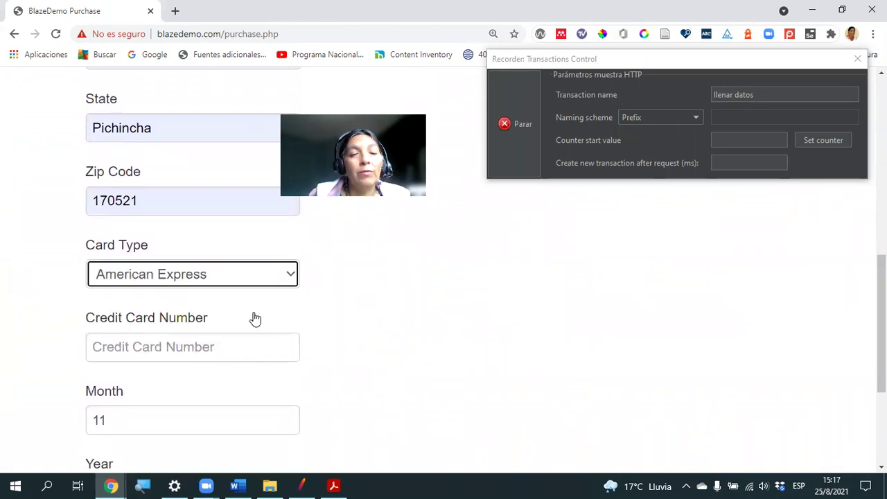
{"action": "left_click", "coordinate": [281, 273]}
{"action": "left_click", "coordinate": [214, 328]}
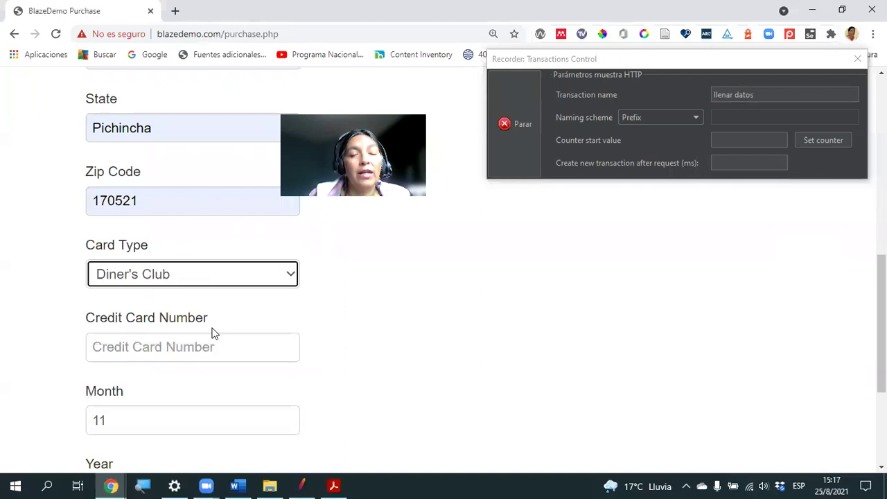
{"action": "left_click", "coordinate": [160, 348]}
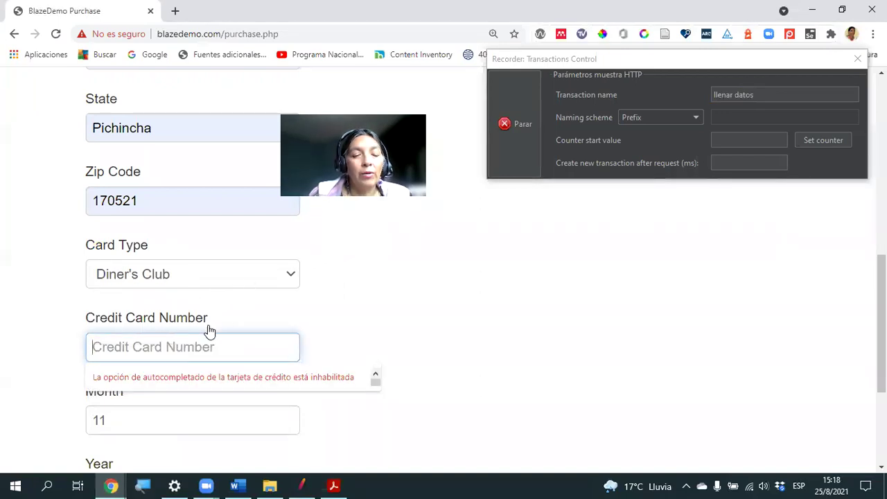
{"action": "type", "text": "12345"}
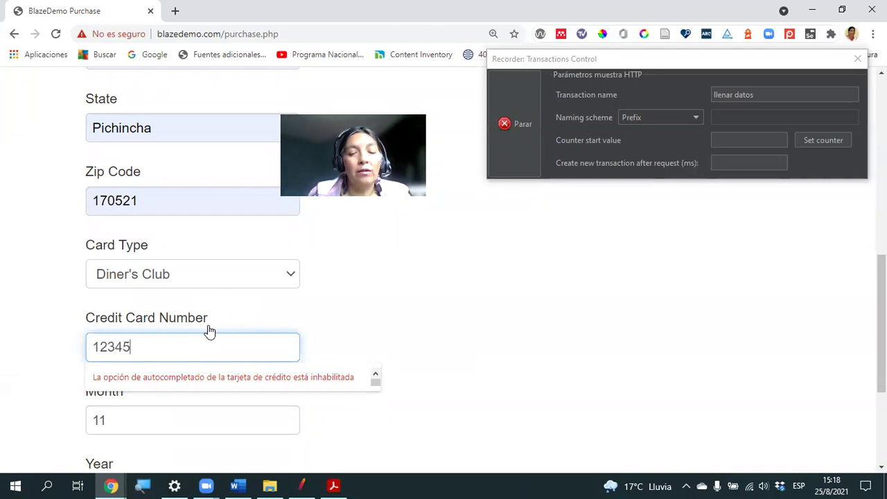
{"action": "type", "text": "6789"}
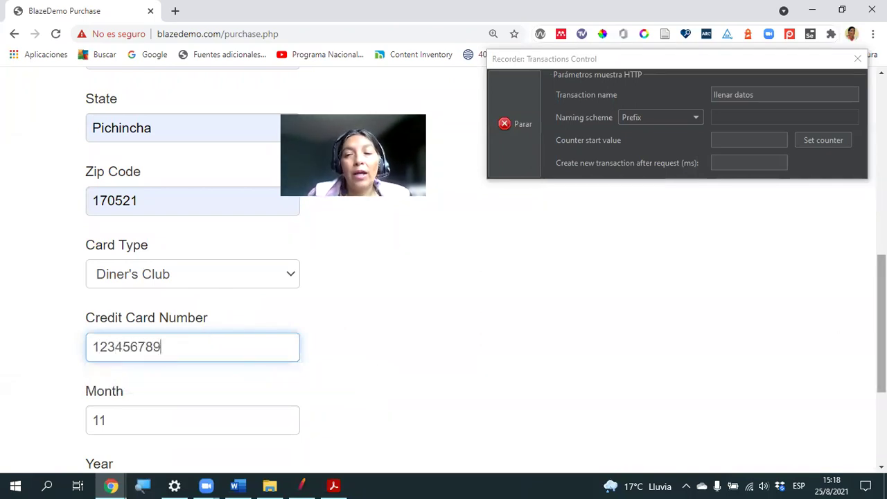
Set the expiry to month 11, year 2024, and enter the cardholder's name
{"action": "scroll", "coordinate": [175, 214], "scroll_direction": "down", "scroll_amount": 3}
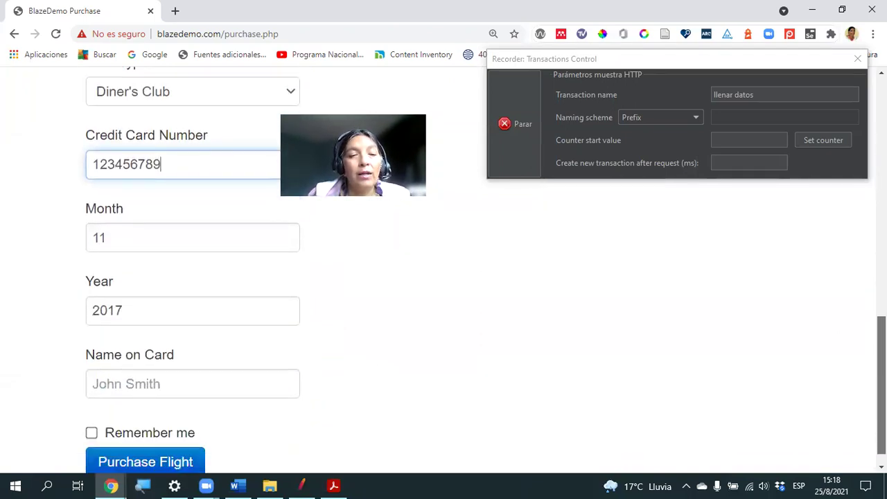
{"action": "left_click", "coordinate": [118, 217]}
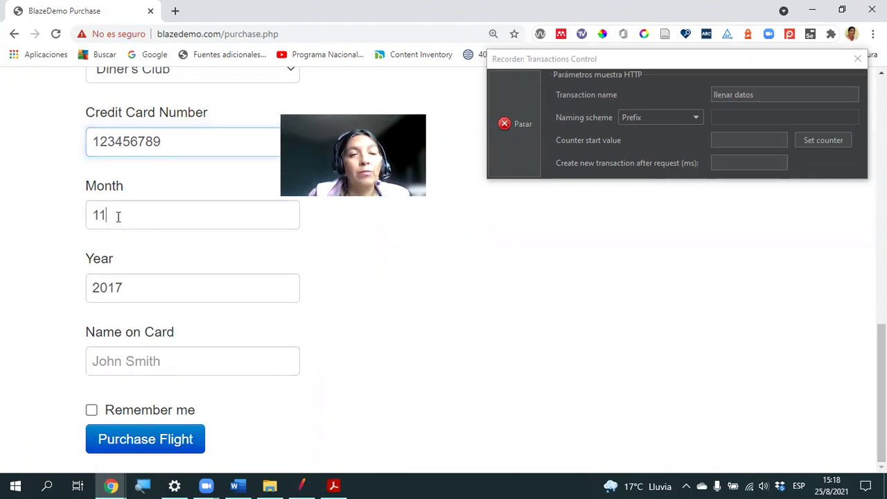
{"action": "left_click", "coordinate": [146, 288]}
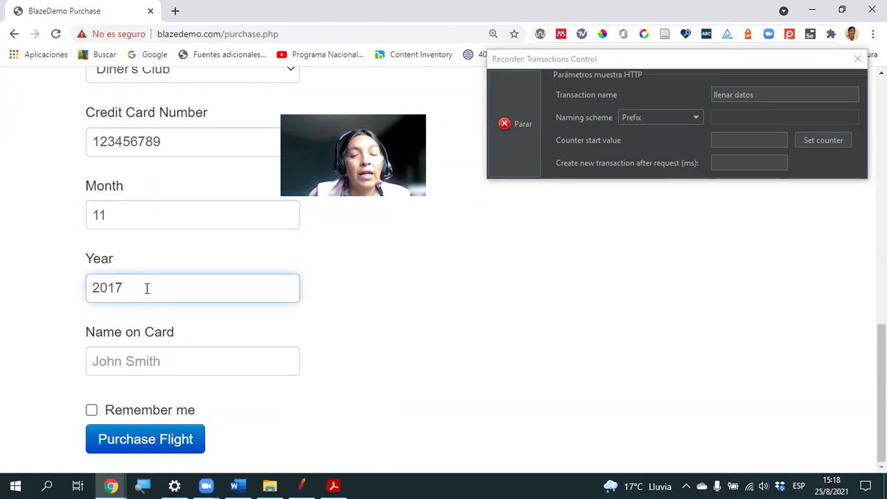
{"action": "type", "text": "24"}
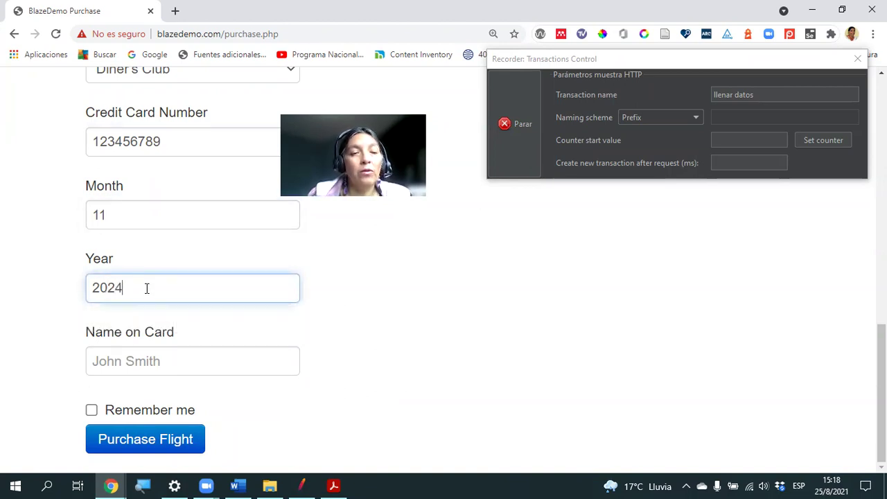
{"action": "left_click", "coordinate": [158, 361]}
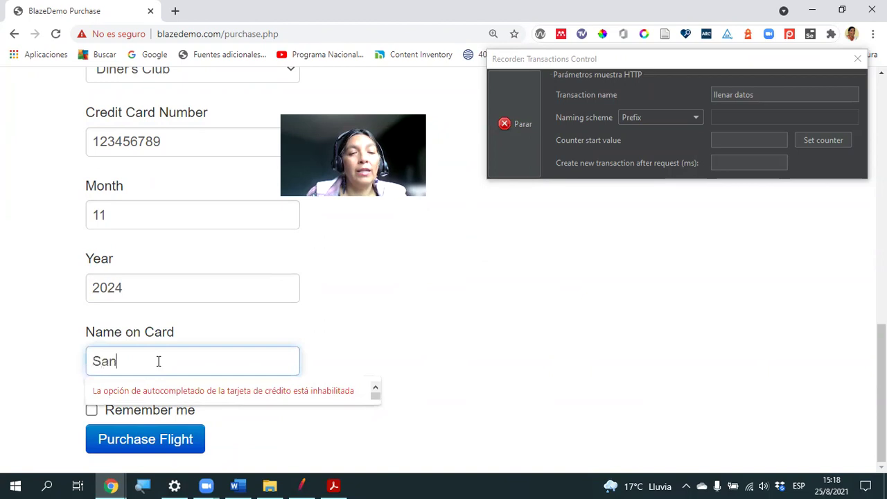
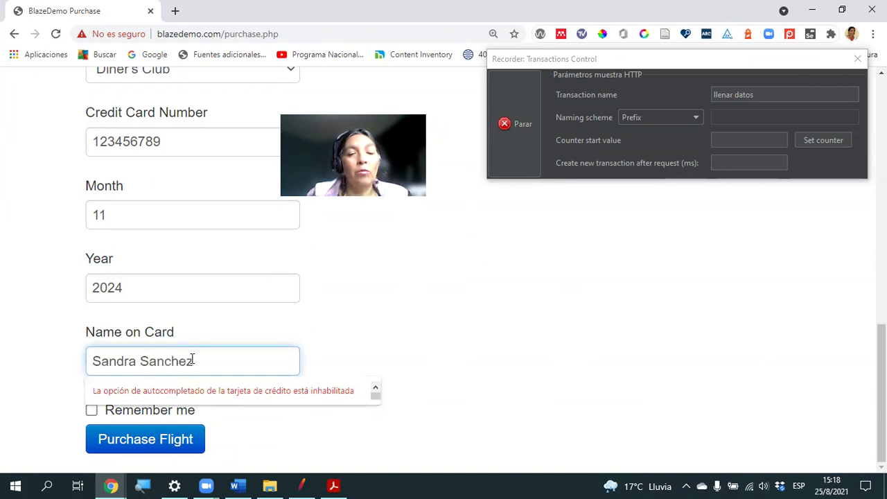
Tick Remember me, submit the purchase, and expand Chrome's certificate warning details
{"action": "scroll", "coordinate": [443, 277], "scroll_direction": "up", "scroll_amount": 4}
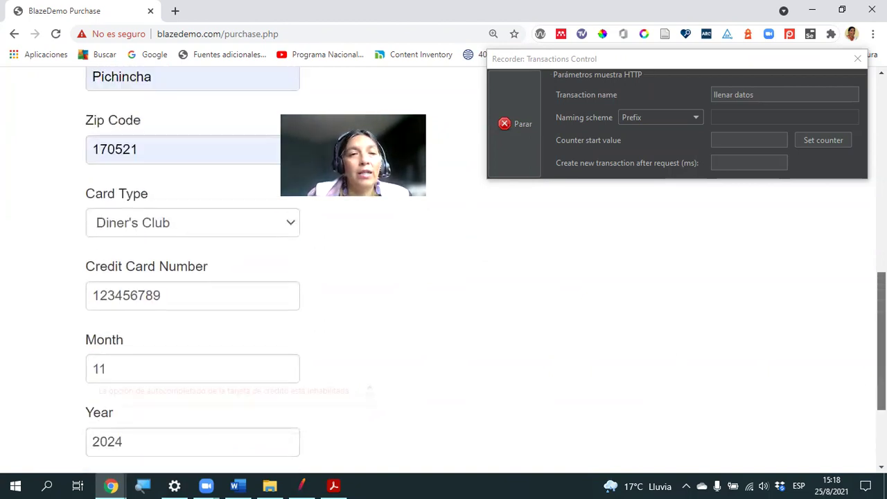
{"action": "scroll", "coordinate": [443, 278], "scroll_direction": "down", "scroll_amount": 4}
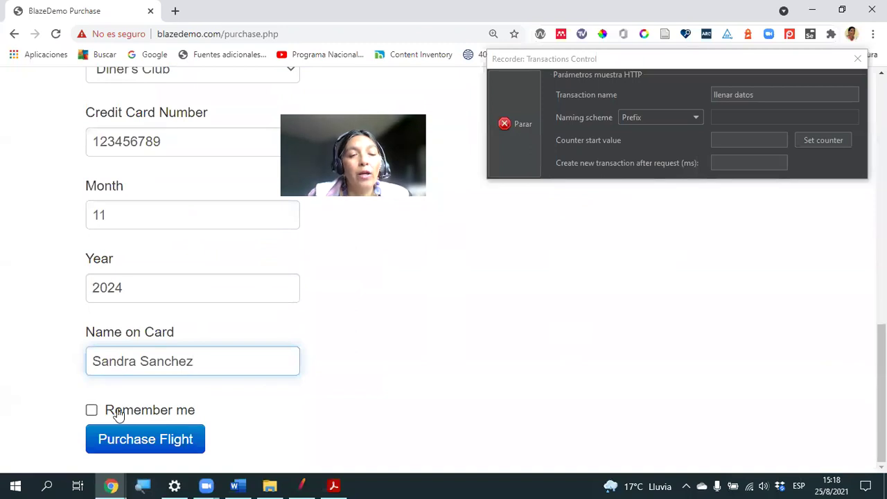
{"action": "left_click", "coordinate": [93, 411]}
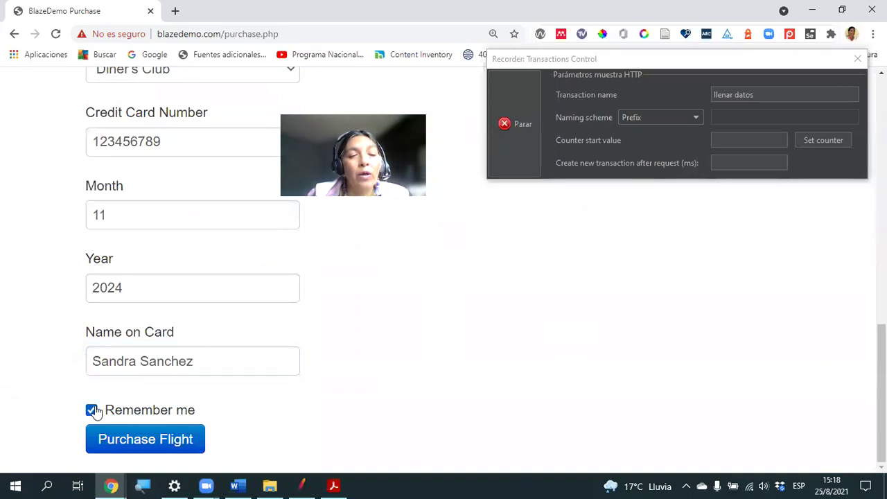
{"action": "left_click", "coordinate": [154, 444]}
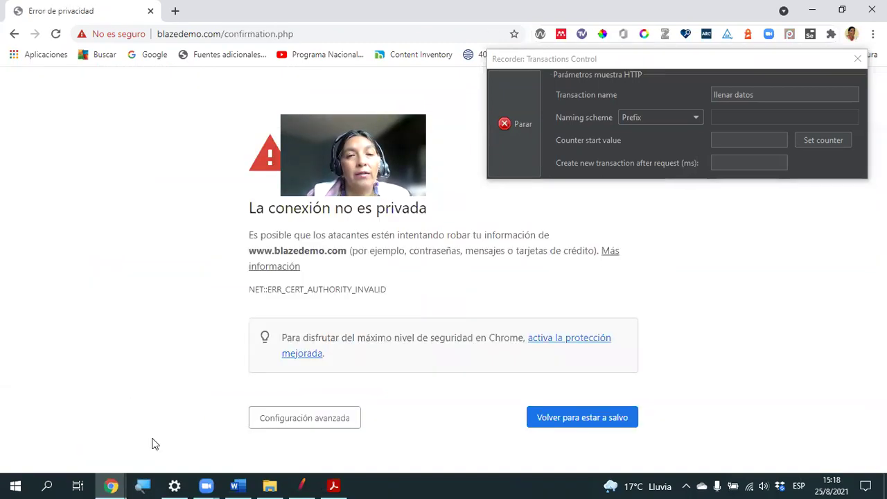
{"action": "left_click", "coordinate": [317, 423]}
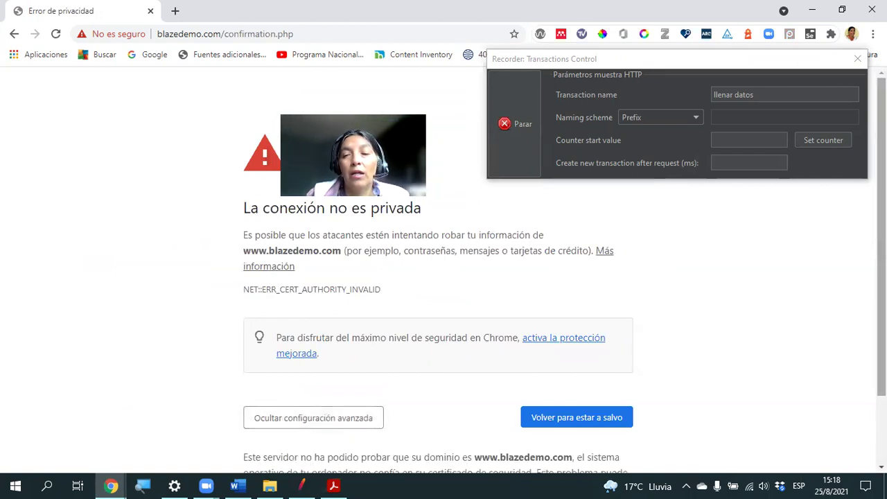
Bypass the insecure-site warning for blazedemo.com and resubmit the purchase form
{"action": "scroll", "coordinate": [371, 402], "scroll_direction": "down", "scroll_amount": 2}
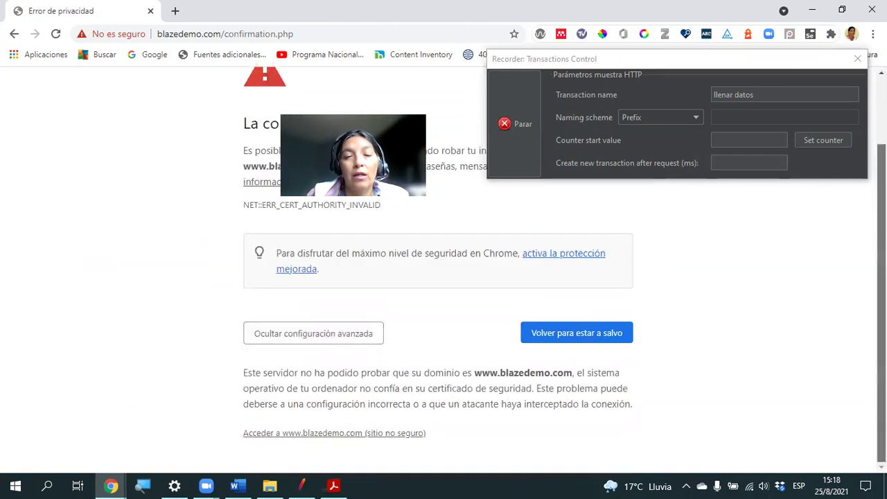
{"action": "left_click", "coordinate": [348, 435]}
{"action": "left_click", "coordinate": [478, 131]}
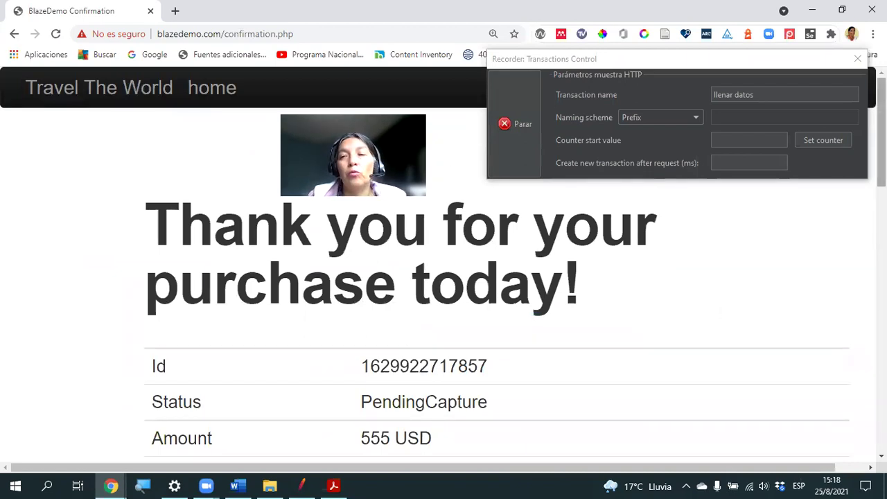
Review the confirmation page showing PendingCapture and 555 USD, then return to JMeter
{"action": "scroll", "coordinate": [722, 312], "scroll_direction": "down", "scroll_amount": 2}
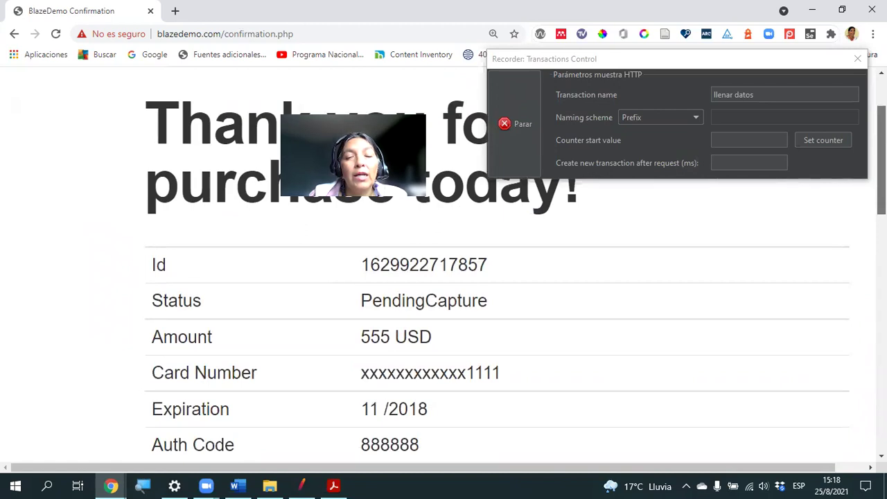
{"action": "scroll", "coordinate": [467, 319], "scroll_direction": "down", "scroll_amount": 1}
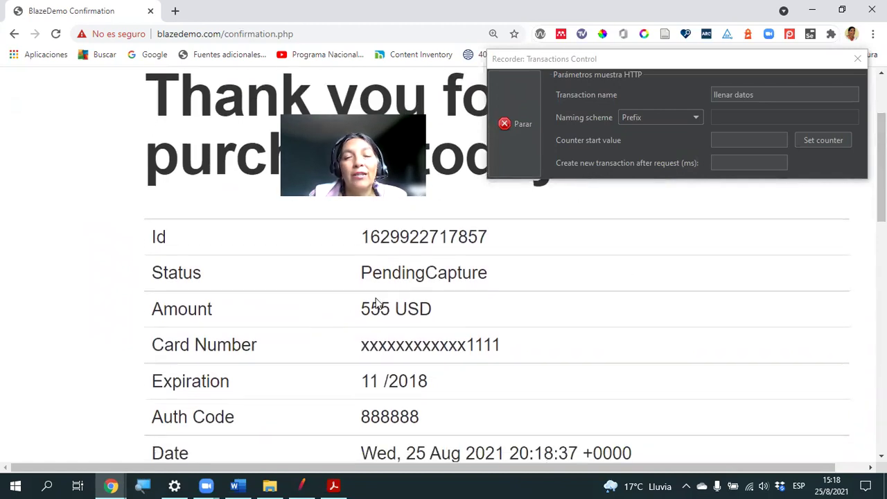
{"action": "scroll", "coordinate": [497, 263], "scroll_direction": "down", "scroll_amount": 3}
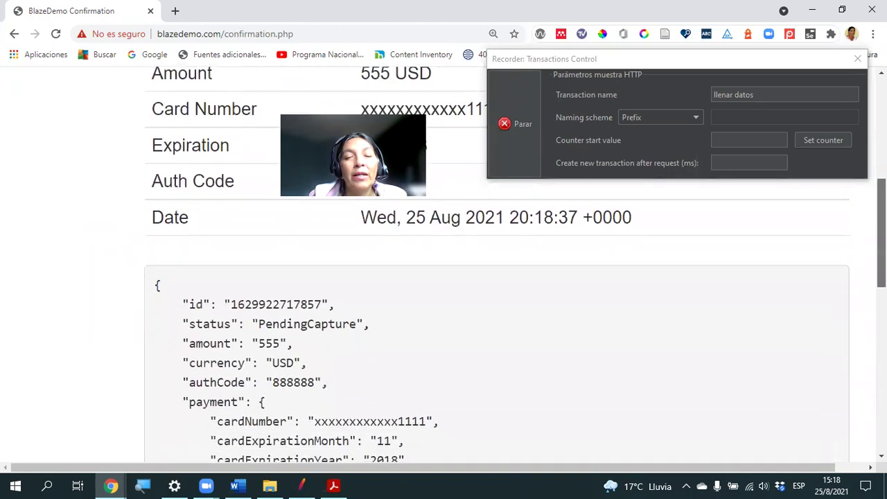
{"action": "scroll", "coordinate": [497, 264], "scroll_direction": "up", "scroll_amount": 5}
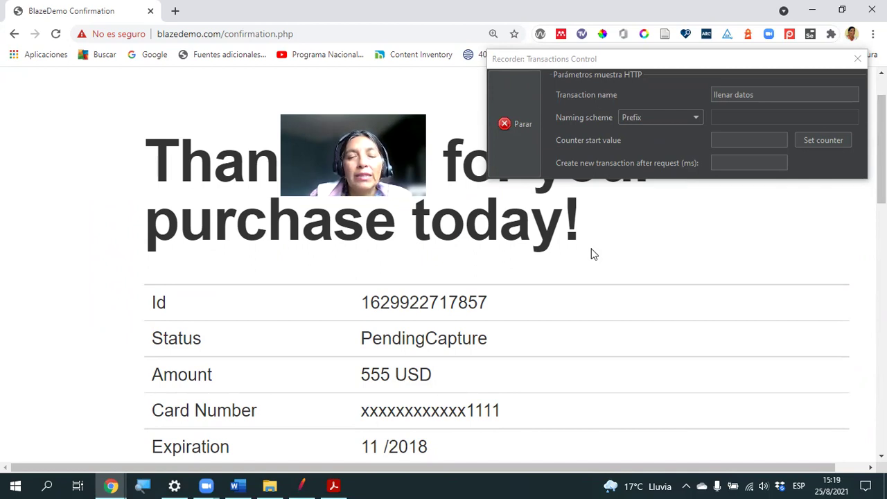
{"action": "left_click", "coordinate": [302, 485]}
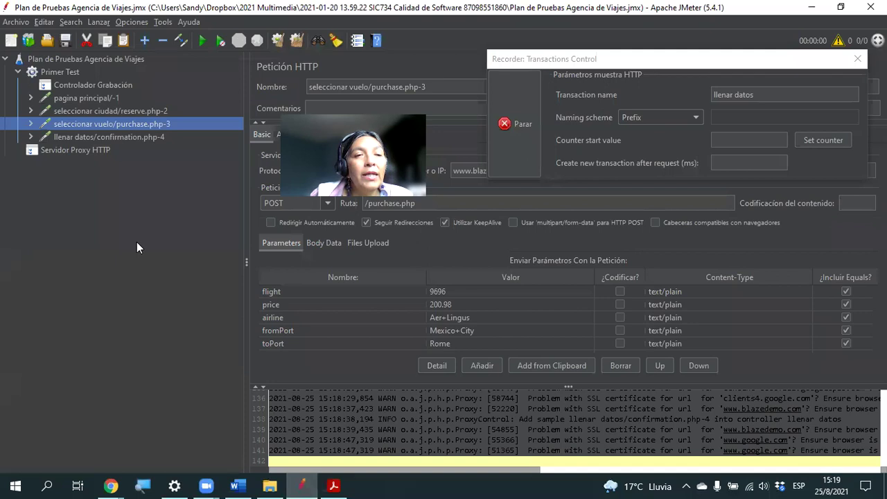
Inspect the four recorded samplers, ending on confirmation.php's form parameters, then return to the guide
{"action": "left_click", "coordinate": [96, 138]}
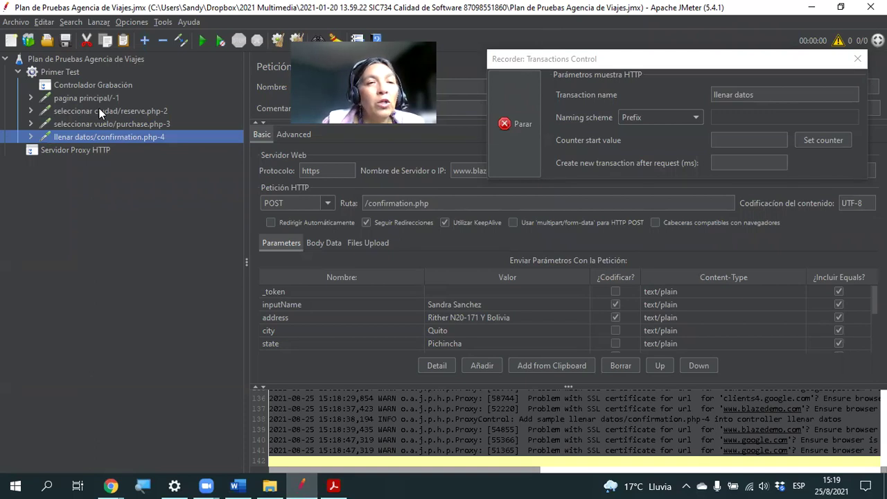
{"action": "left_click", "coordinate": [78, 98]}
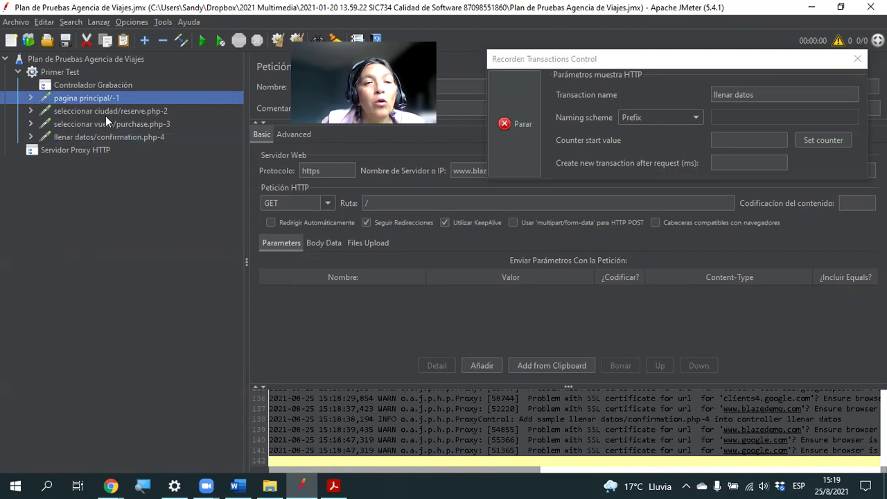
{"action": "left_click", "coordinate": [105, 114]}
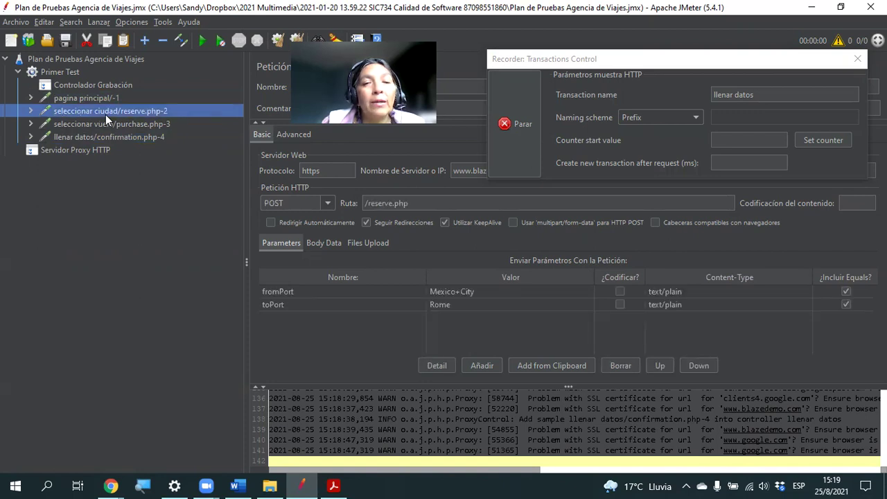
{"action": "left_click", "coordinate": [139, 125]}
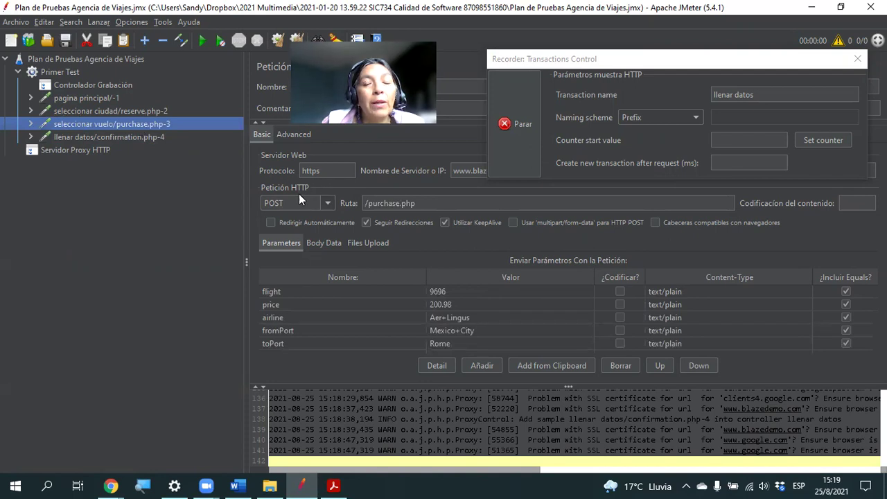
{"action": "left_click", "coordinate": [103, 137]}
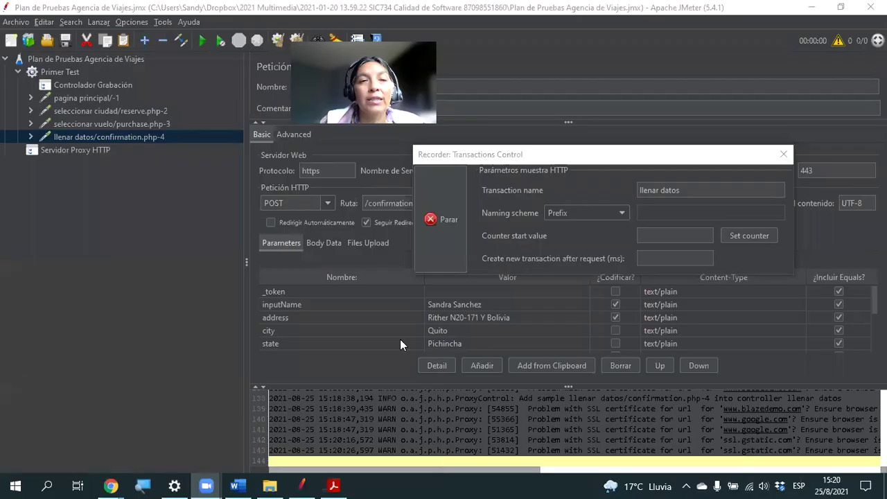
{"action": "left_click", "coordinate": [334, 486]}
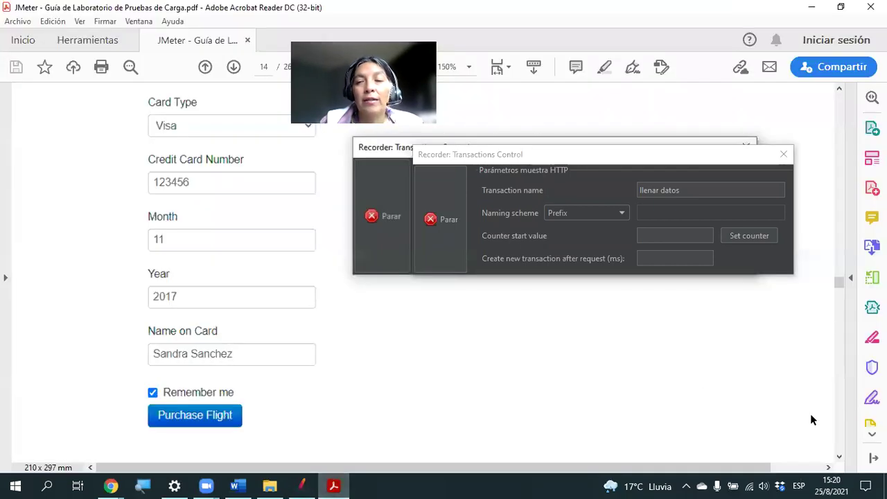
Scroll the guide down through step 19 on stopping the proxy server
{"action": "left_click_drag", "start_coordinate": [839, 460], "coordinate": [838, 459]}
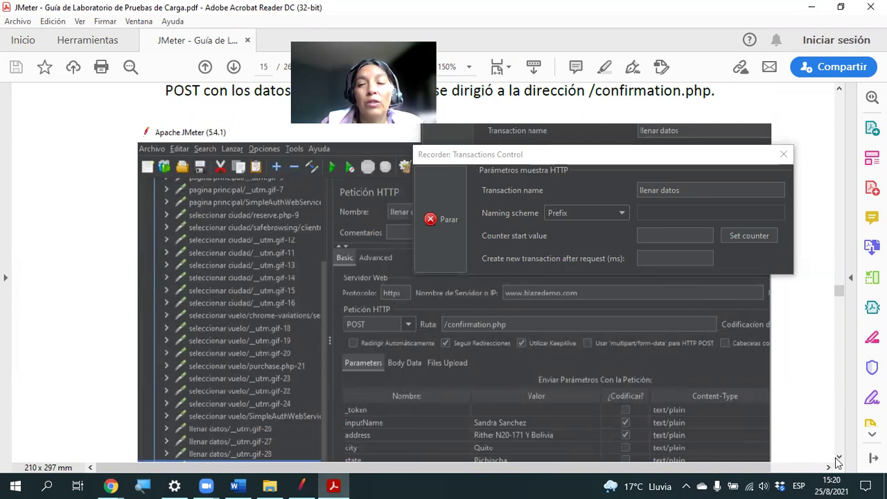
{"action": "left_click_drag", "start_coordinate": [841, 460], "coordinate": [841, 461]}
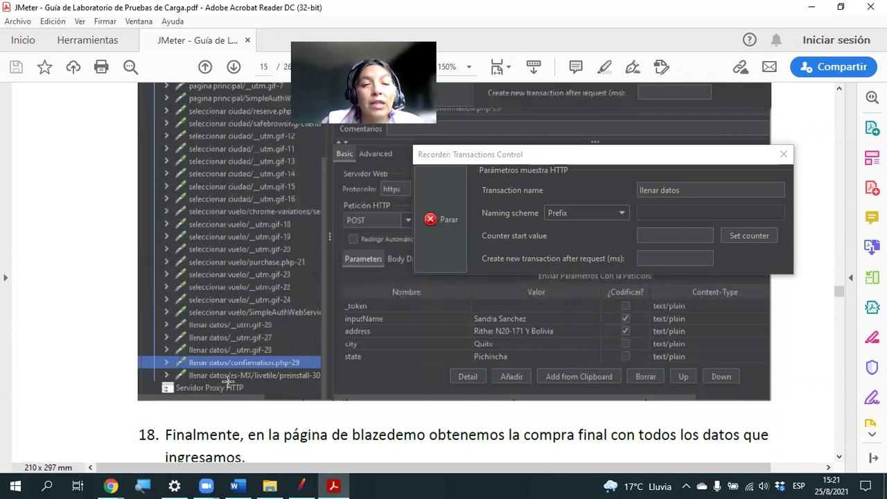
{"action": "left_click", "coordinate": [312, 484]}
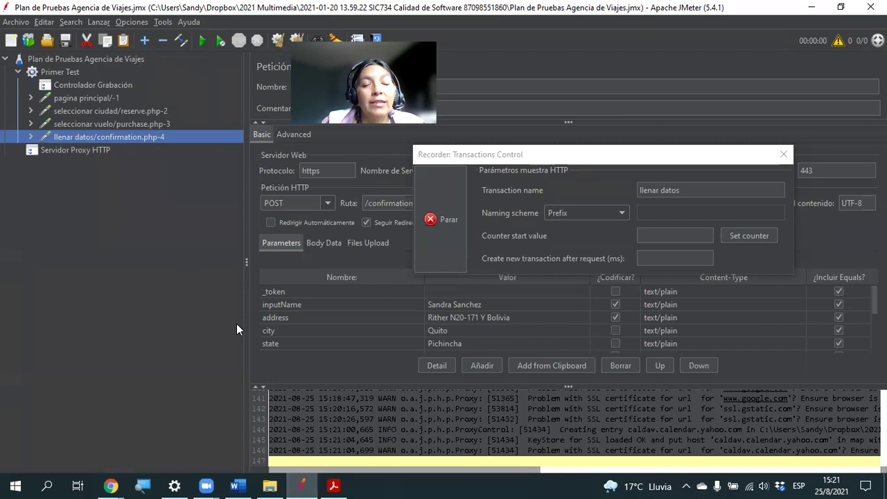
{"action": "left_click", "coordinate": [333, 485]}
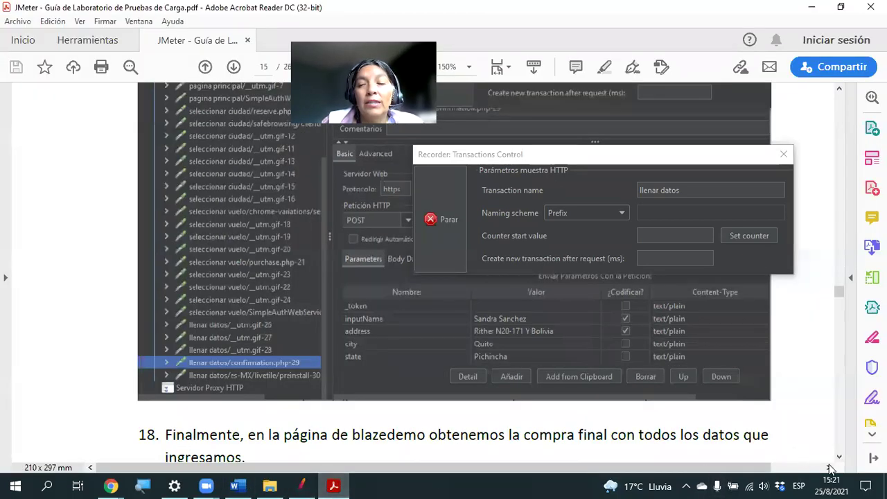
{"action": "left_click", "coordinate": [838, 459]}
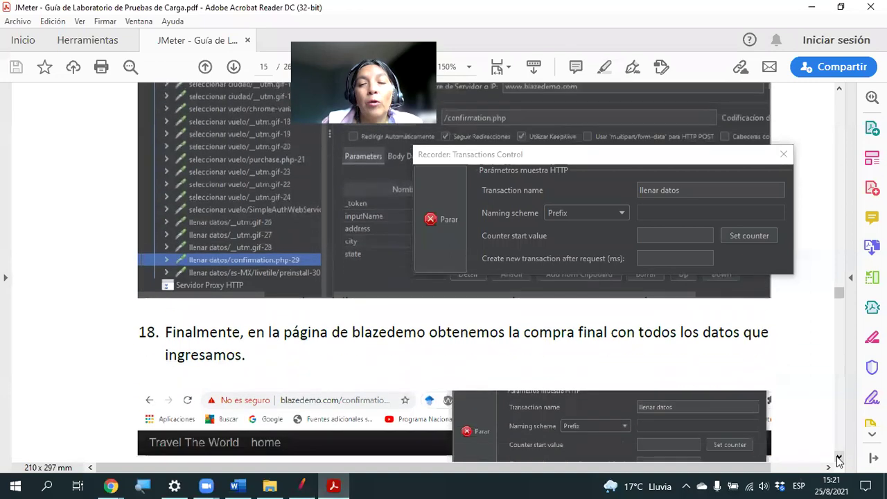
{"action": "scroll", "coordinate": [556, 403], "scroll_direction": "down", "scroll_amount": 4}
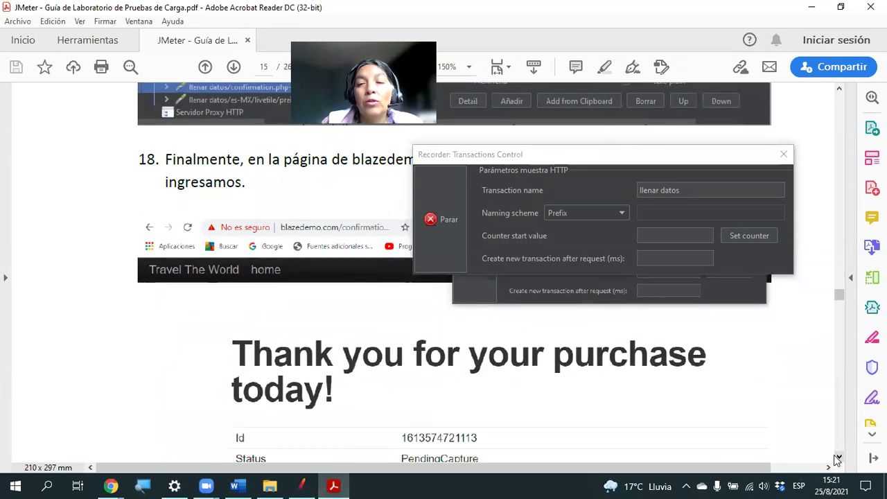
{"action": "scroll", "coordinate": [836, 458], "scroll_direction": "down", "scroll_amount": 8}
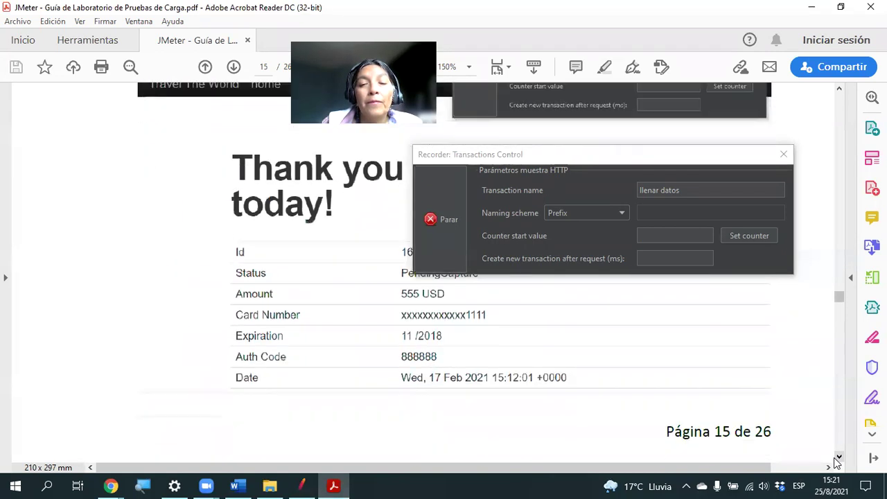
{"action": "scroll", "coordinate": [836, 461], "scroll_direction": "down", "scroll_amount": 5}
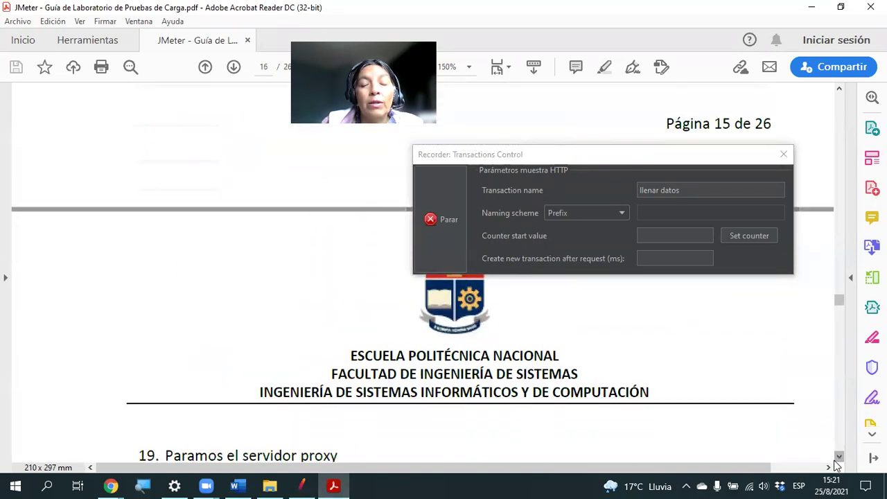
{"action": "scroll", "coordinate": [836, 465], "scroll_direction": "down", "scroll_amount": 3}
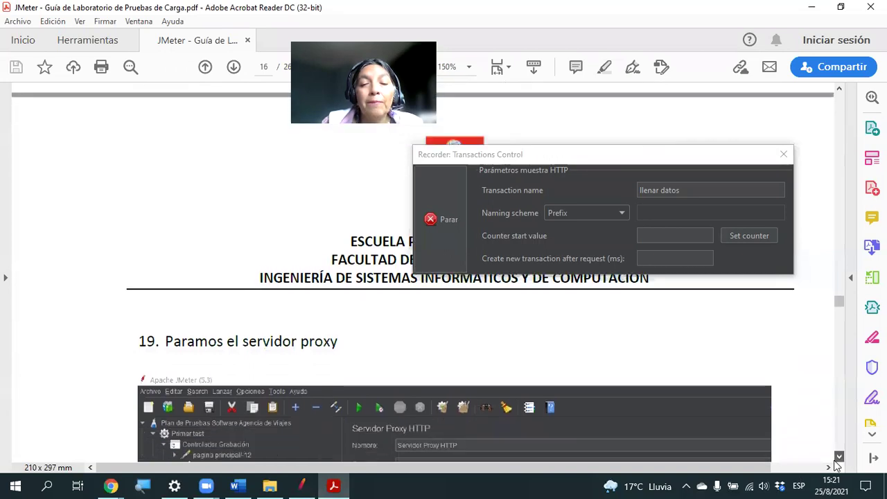
{"action": "scroll", "coordinate": [836, 465], "scroll_direction": "down", "scroll_amount": 3}
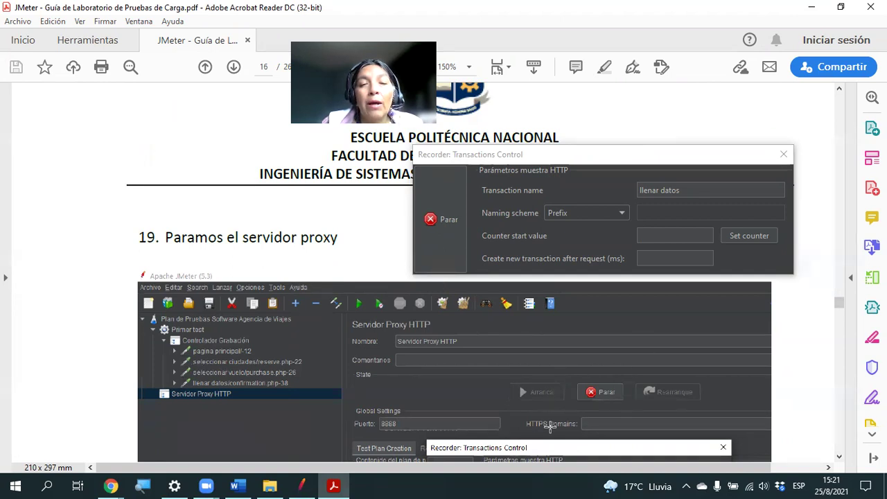
Bring step 20 into view, re-show step 19's screenshot, and return to JMeter
{"action": "left_click", "coordinate": [839, 458]}
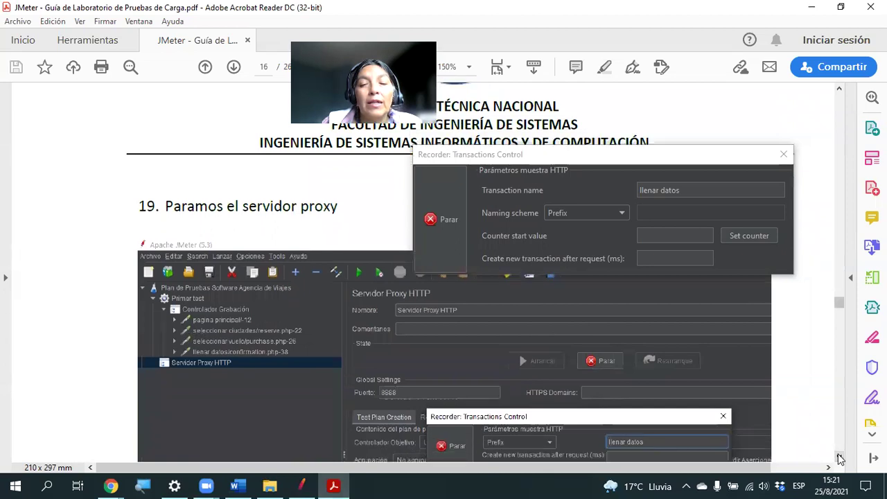
{"action": "left_click", "coordinate": [838, 458]}
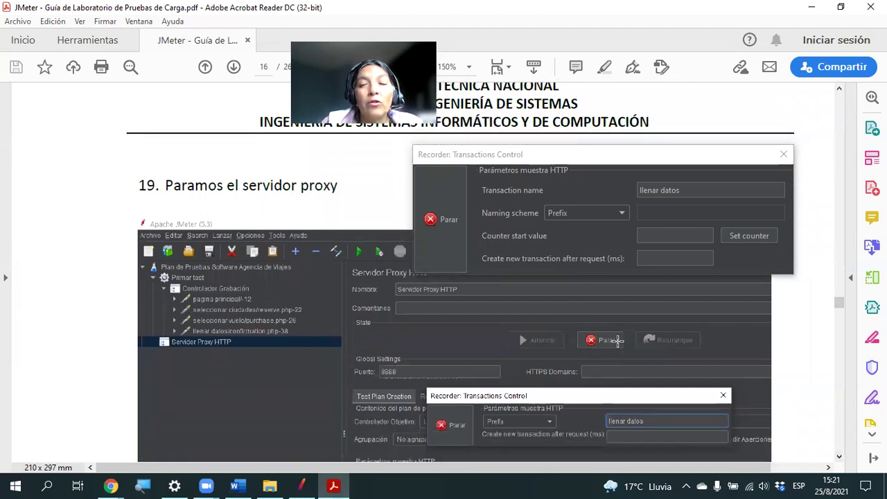
{"action": "left_click", "coordinate": [838, 458]}
{"action": "left_click", "coordinate": [839, 458]}
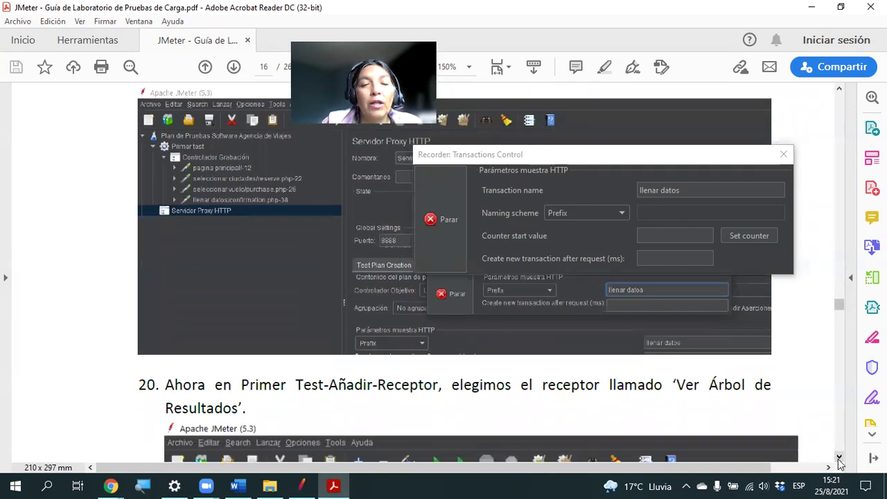
{"action": "left_click", "coordinate": [838, 89]}
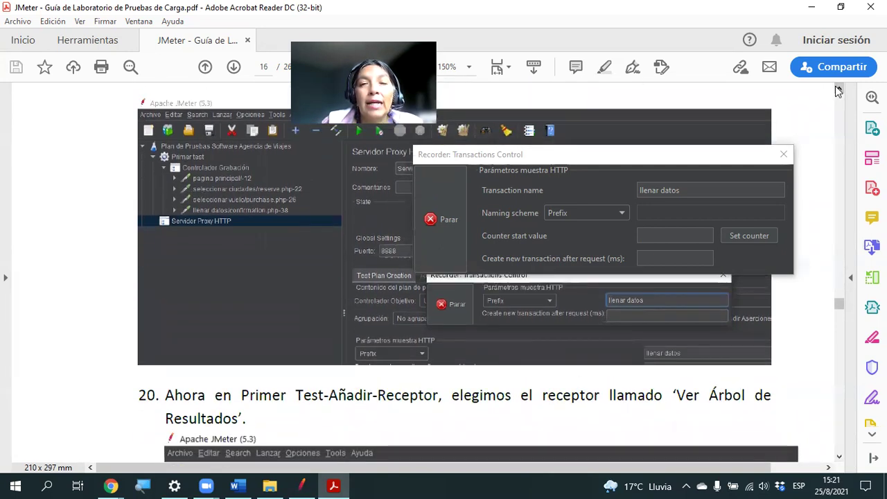
{"action": "left_click", "coordinate": [302, 485]}
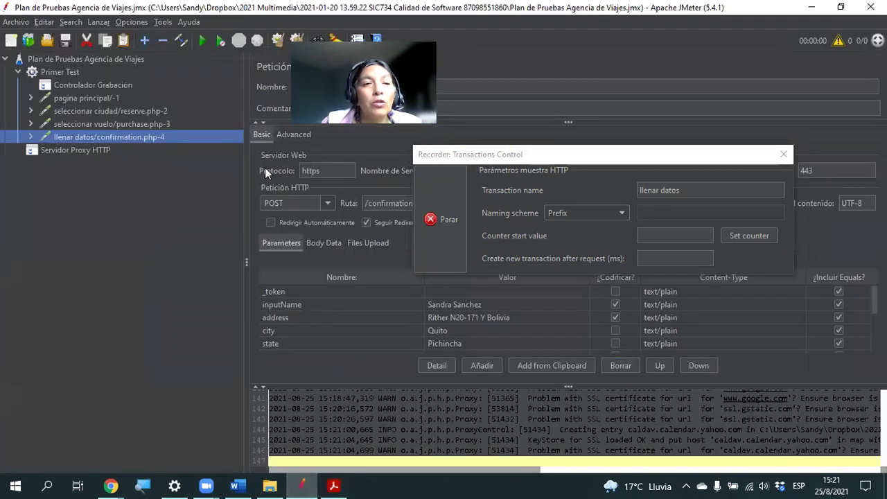
Stop the HTTP proxy recording with Parar in Transactions Control, then return to the guide
{"action": "left_click", "coordinate": [67, 153]}
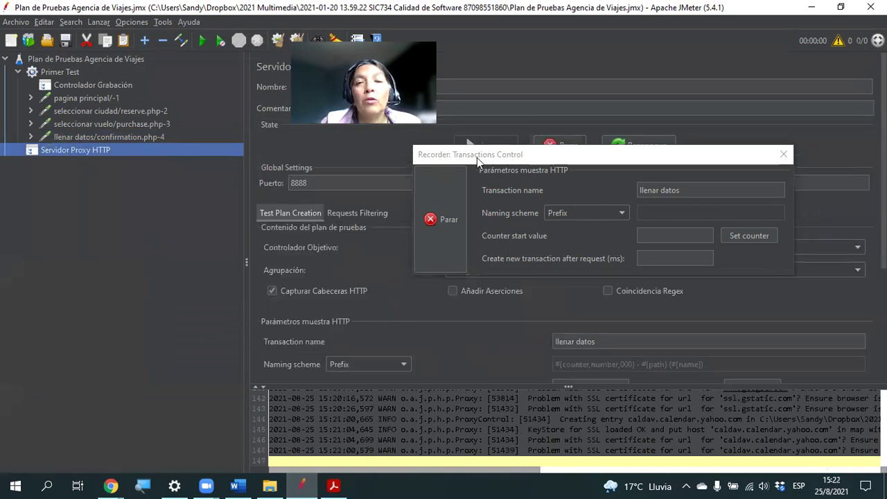
{"action": "left_click", "coordinate": [593, 160]}
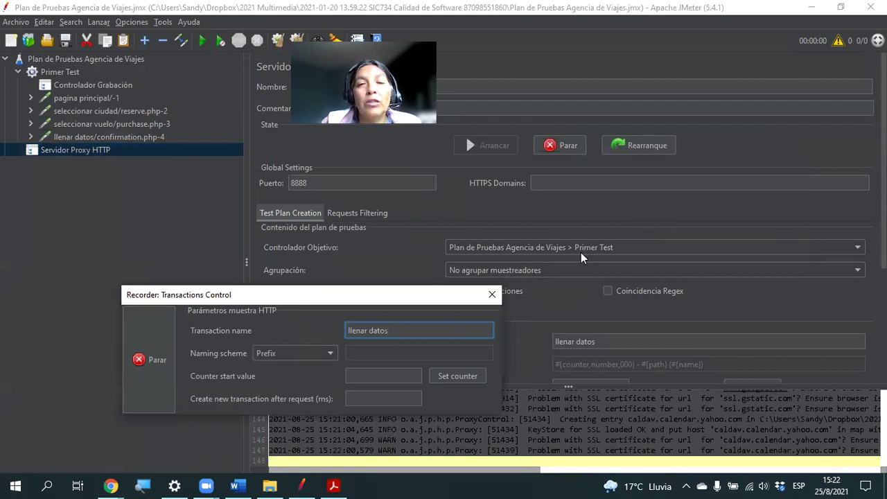
{"action": "left_click", "coordinate": [560, 146]}
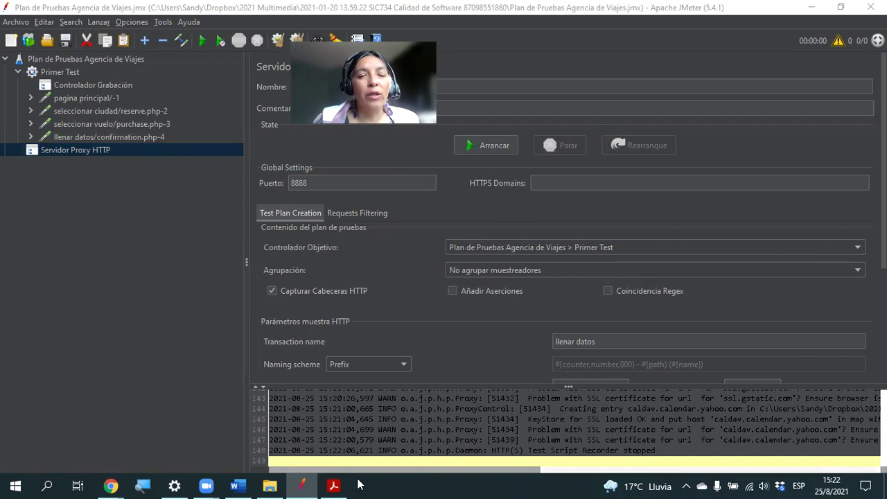
{"action": "left_click", "coordinate": [334, 485]}
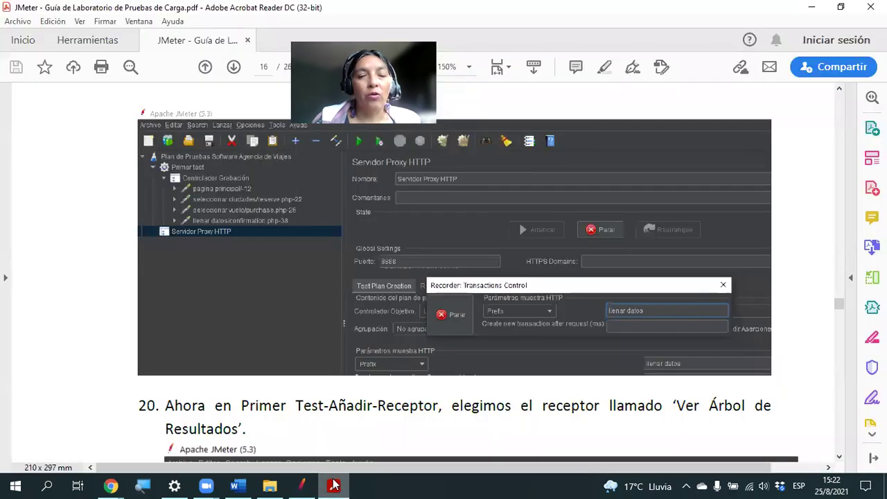
Scroll the guide to show step 21 and its screenshot in full
{"action": "left_click", "coordinate": [838, 457]}
{"action": "left_click_drag", "start_coordinate": [837, 458], "coordinate": [837, 459]}
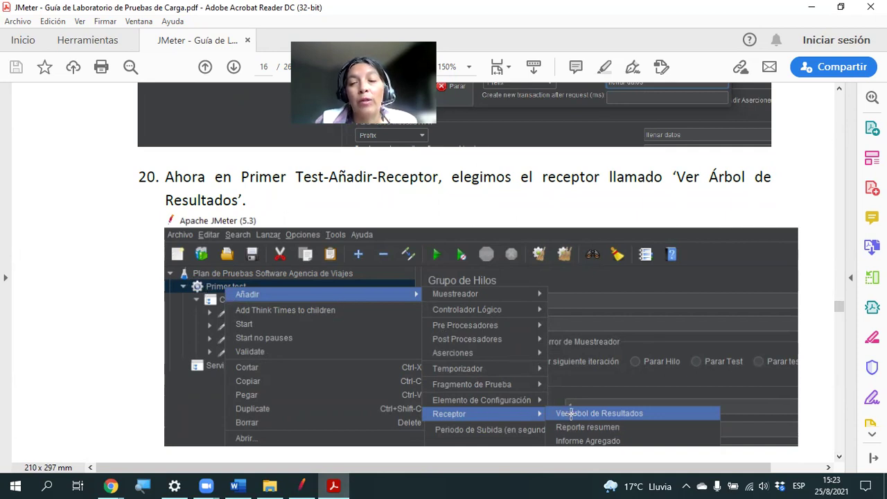
{"action": "left_click", "coordinate": [839, 456]}
{"action": "left_click", "coordinate": [838, 457]}
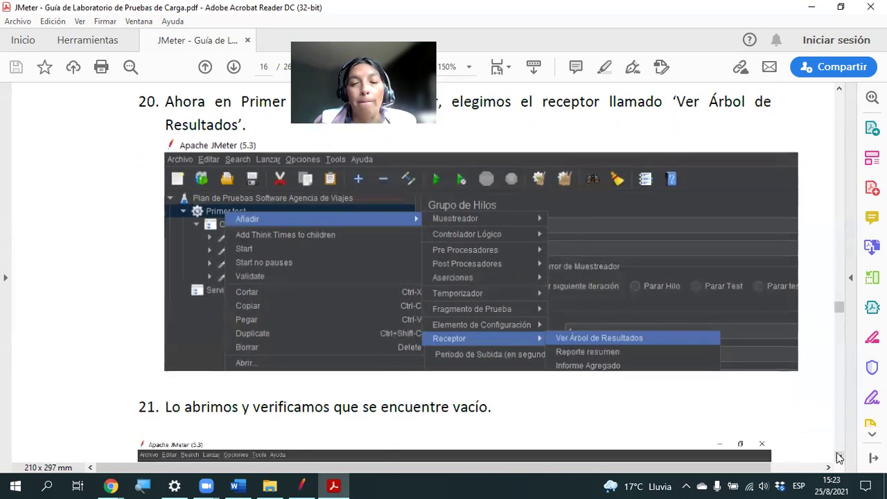
{"action": "left_click", "coordinate": [839, 456]}
{"action": "left_click", "coordinate": [839, 457]}
{"action": "left_click", "coordinate": [839, 456]}
{"action": "left_click", "coordinate": [839, 456]}
{"action": "left_click", "coordinate": [839, 456]}
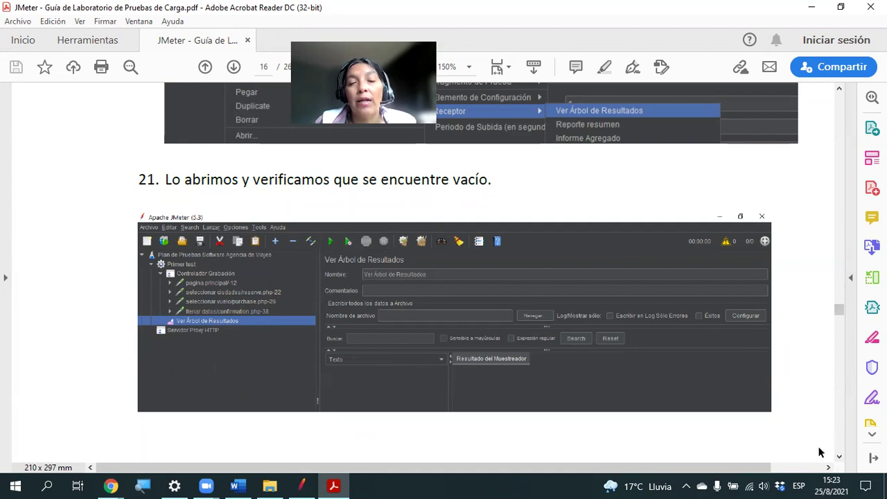
Advance to step 22 on page 17 of the guide, then switch back to JMeter
{"action": "left_click", "coordinate": [839, 458]}
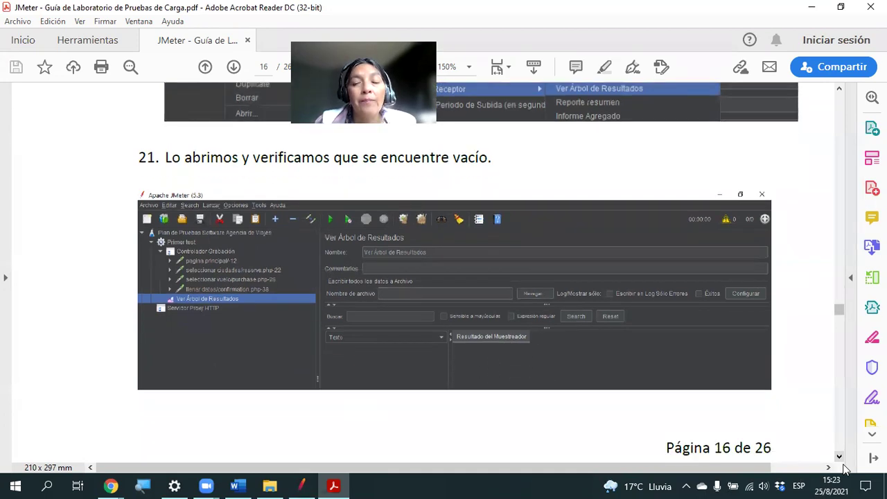
{"action": "left_click", "coordinate": [839, 458]}
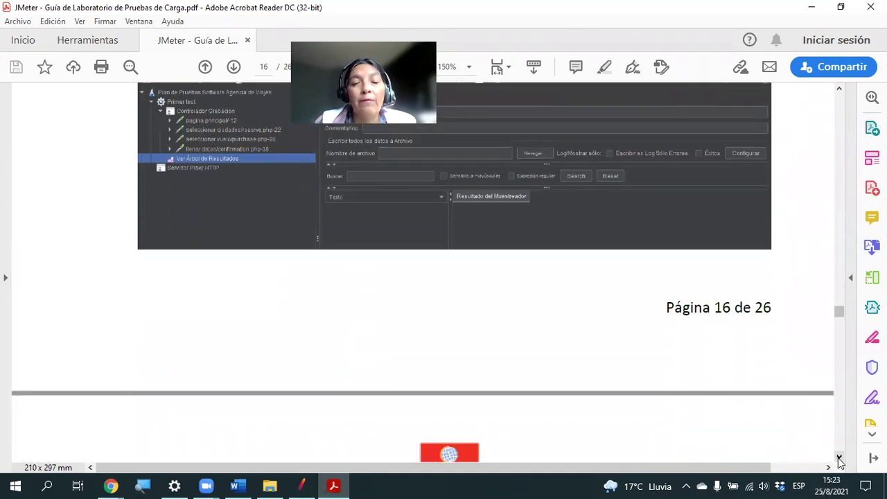
{"action": "left_click", "coordinate": [839, 459]}
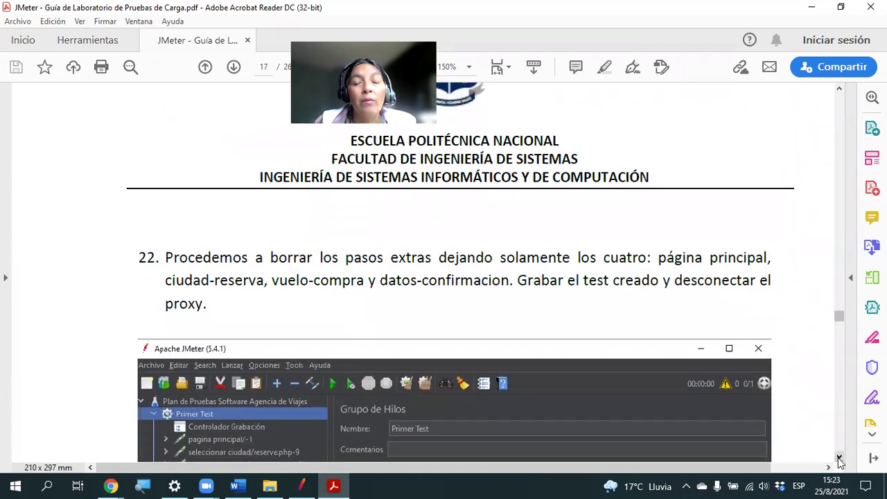
{"action": "left_click", "coordinate": [839, 459]}
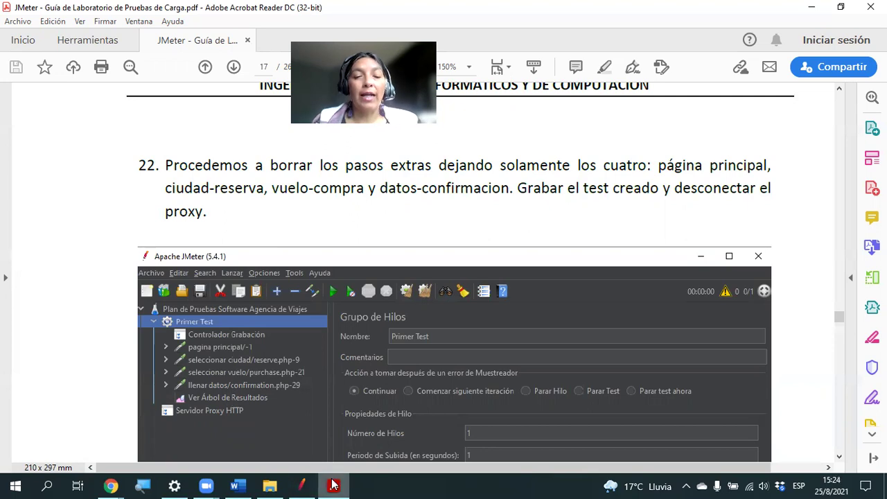
{"action": "left_click", "coordinate": [302, 483]}
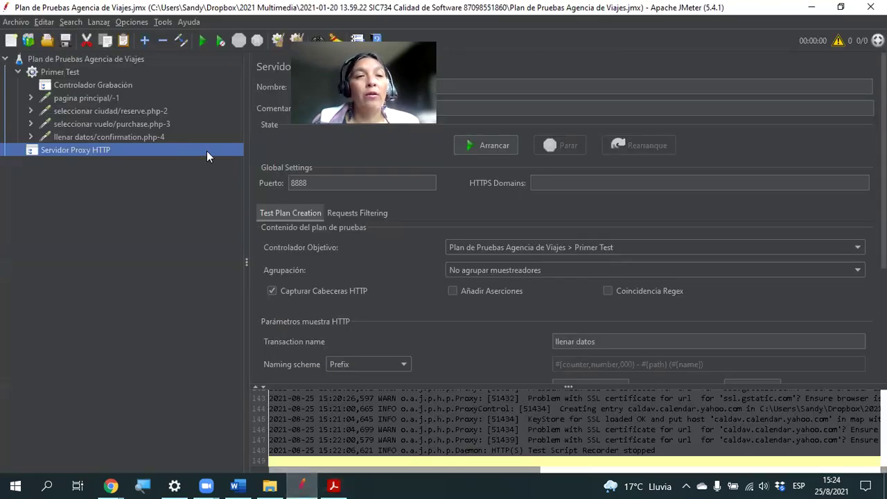
Add a Ver Árbol de Resultados listener to the Primer Test thread group
{"action": "left_click", "coordinate": [67, 70]}
{"action": "right_click", "coordinate": [66, 69]}
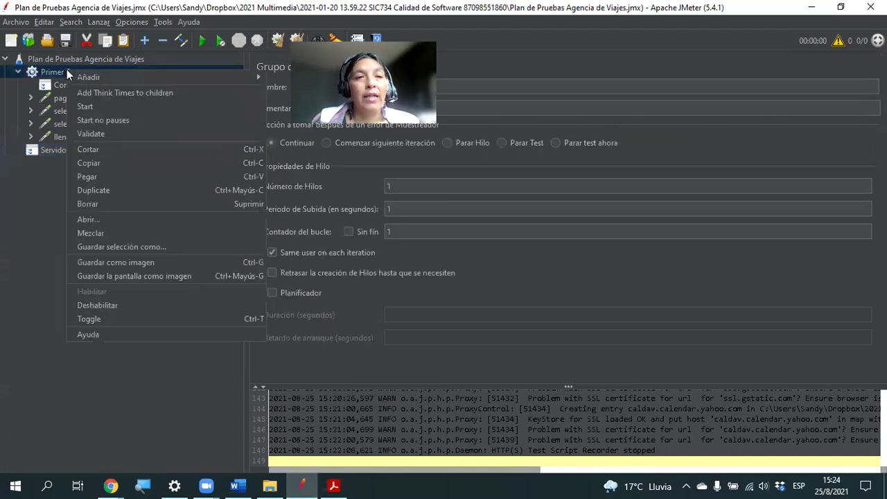
{"action": "mouse_move", "coordinate": [152, 74]}
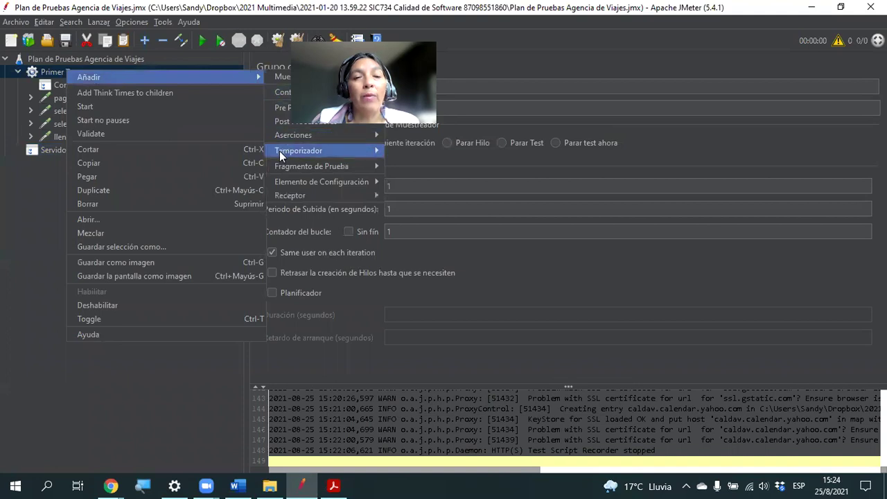
{"action": "mouse_move", "coordinate": [284, 194]}
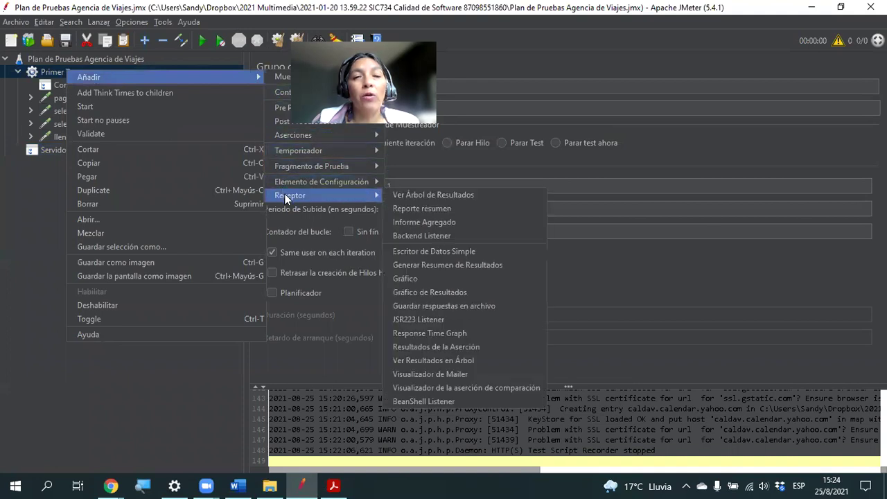
{"action": "left_click", "coordinate": [413, 194]}
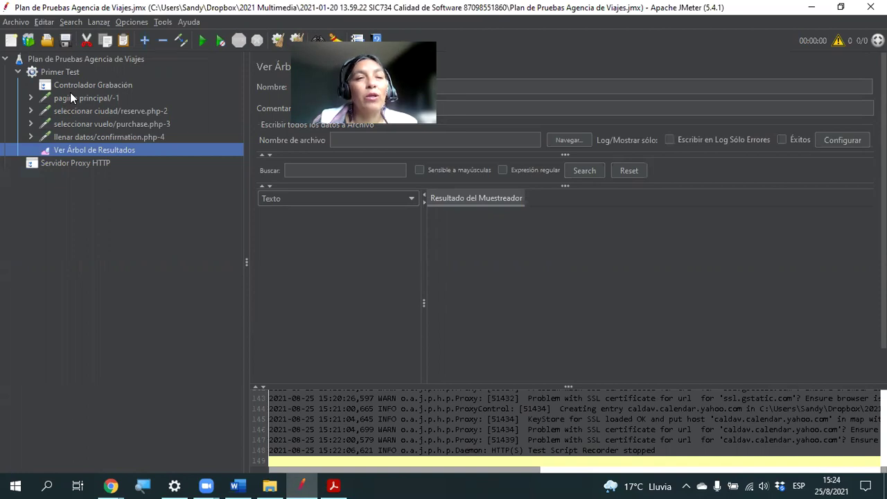
Open the pagina principal/-1 context menu and dismiss it without deleting anything
{"action": "left_click", "coordinate": [71, 98]}
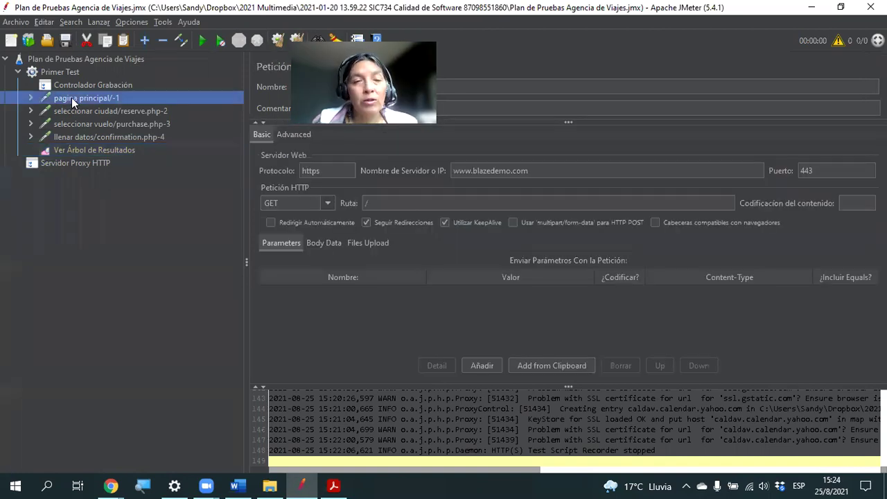
{"action": "right_click", "coordinate": [71, 98]}
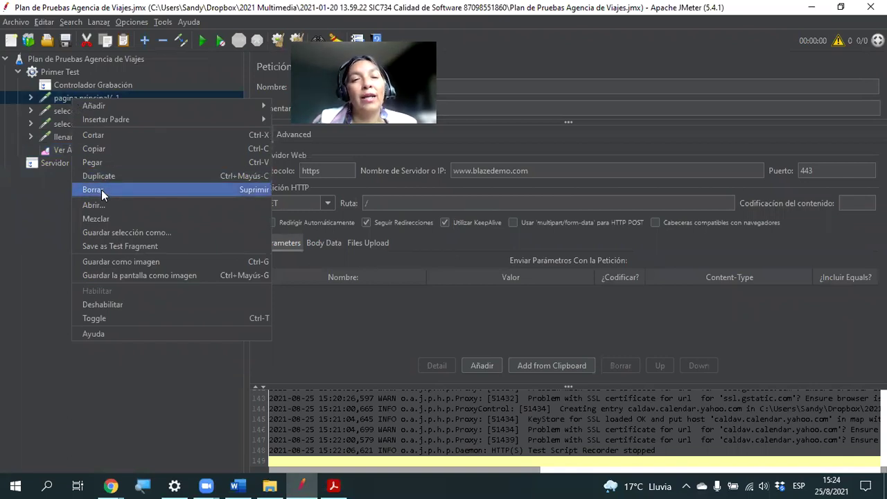
{"action": "left_click", "coordinate": [50, 211]}
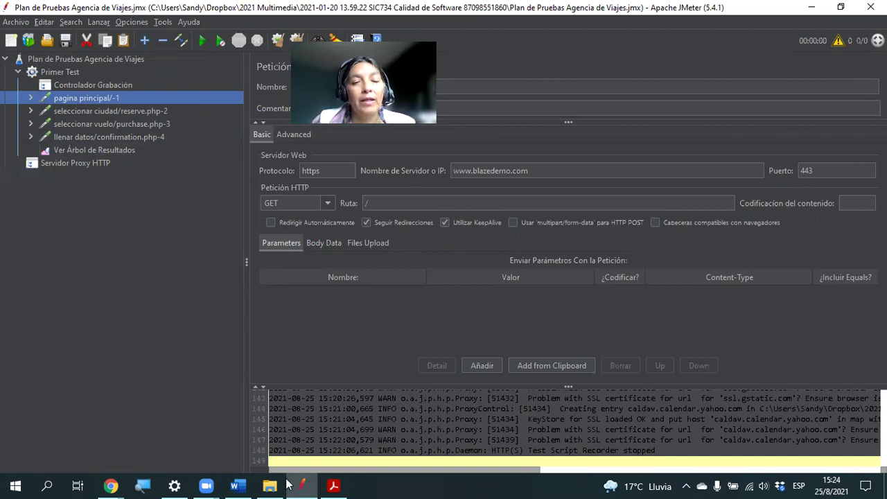
Scroll the guide through step 22 to the save dialog's File Name field
{"action": "left_click", "coordinate": [337, 485]}
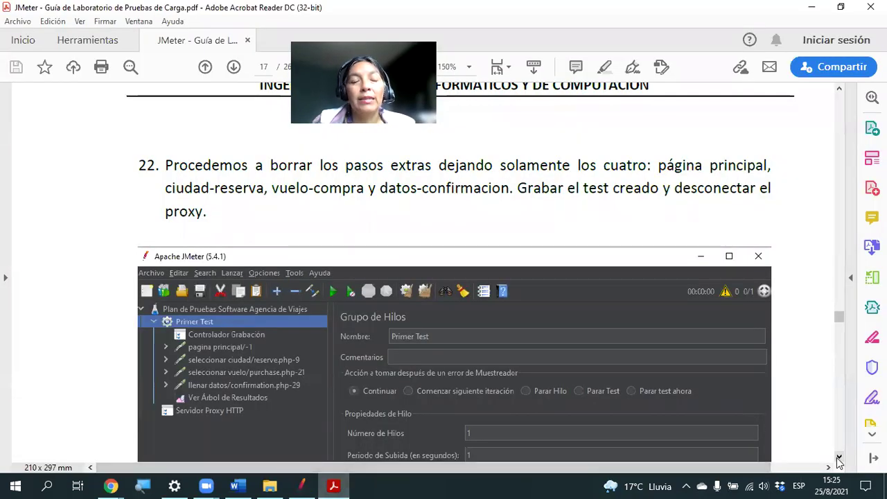
{"action": "scroll", "coordinate": [839, 461], "scroll_direction": "down", "scroll_amount": 10}
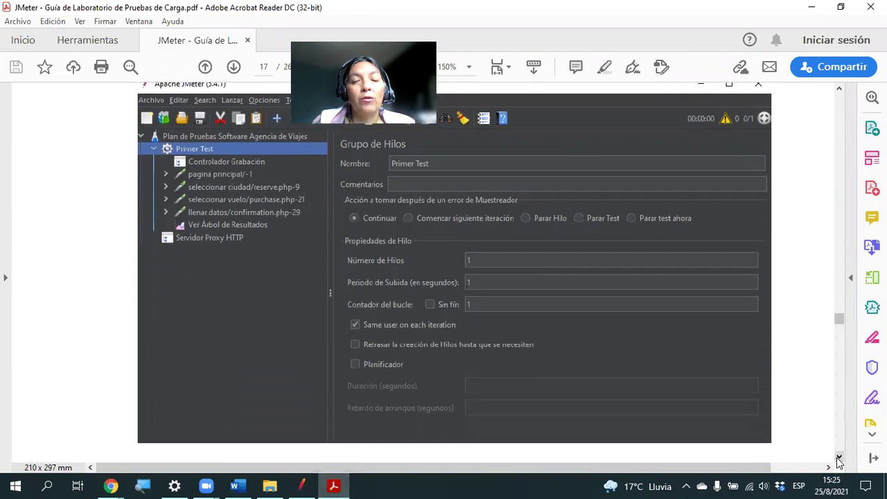
{"action": "scroll", "coordinate": [838, 460], "scroll_direction": "down", "scroll_amount": 3}
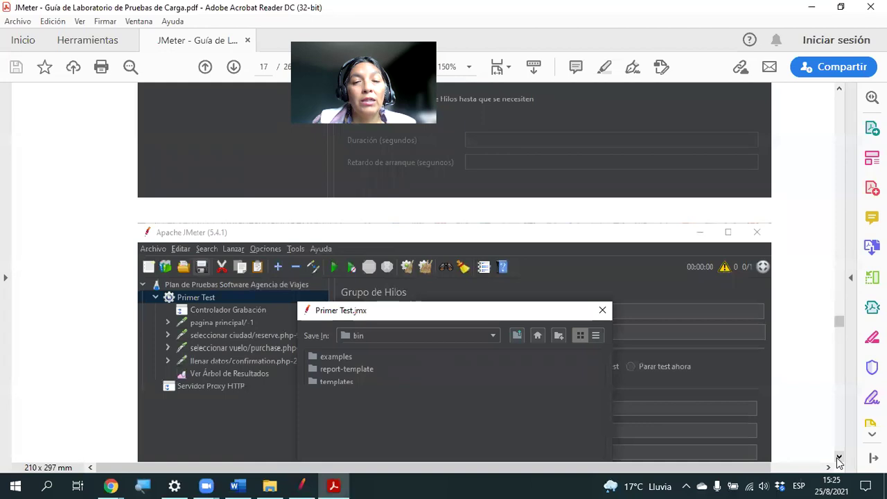
{"action": "scroll", "coordinate": [840, 104], "scroll_direction": "up", "scroll_amount": 10}
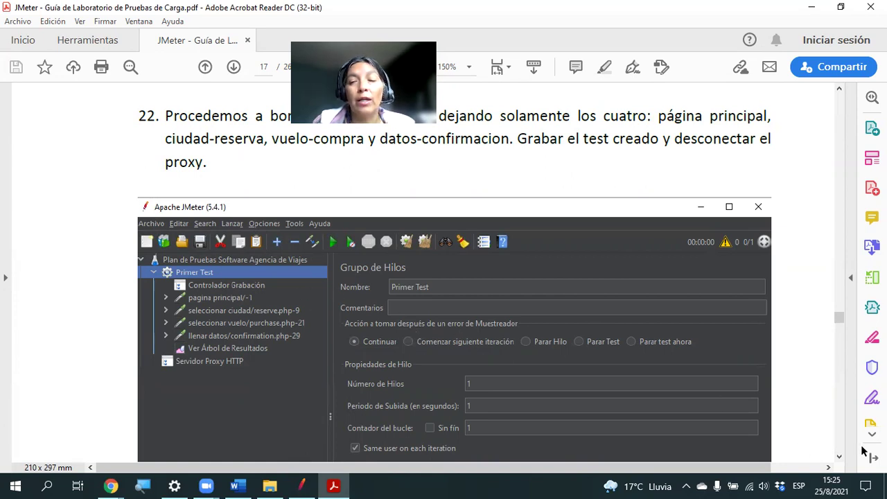
{"action": "left_click", "coordinate": [838, 458]}
{"action": "left_click", "coordinate": [837, 458]}
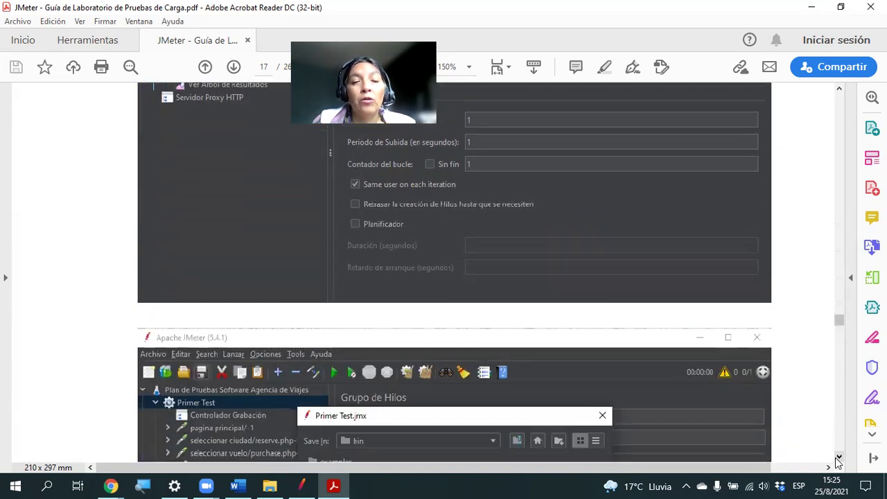
{"action": "left_click", "coordinate": [838, 459]}
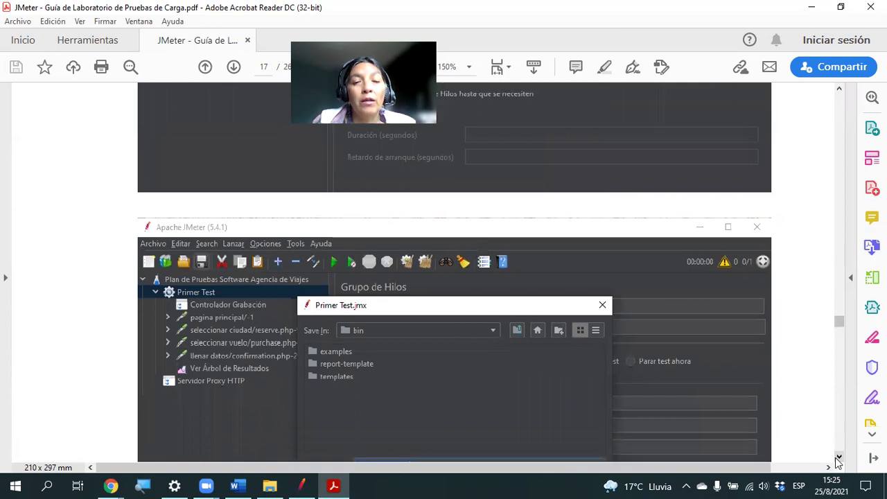
{"action": "left_click", "coordinate": [837, 458]}
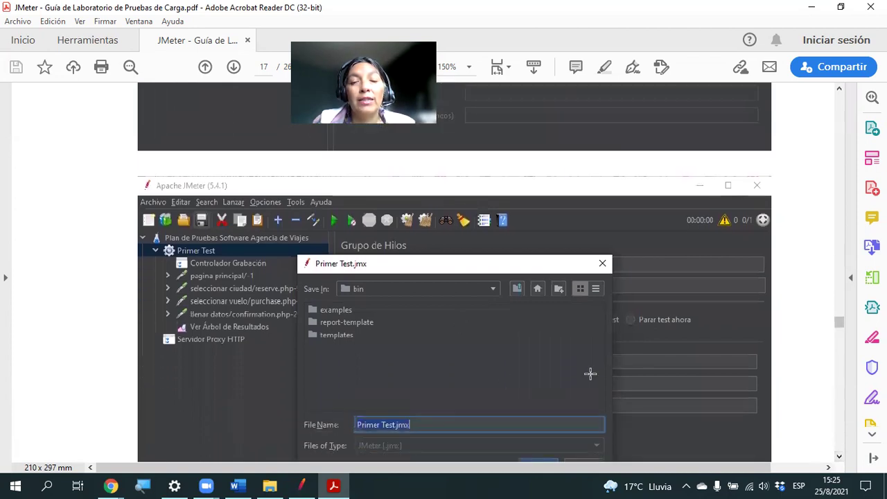
Continue past the save dialog's buttons to page 18, then bring JMeter forward
{"action": "left_click", "coordinate": [839, 458]}
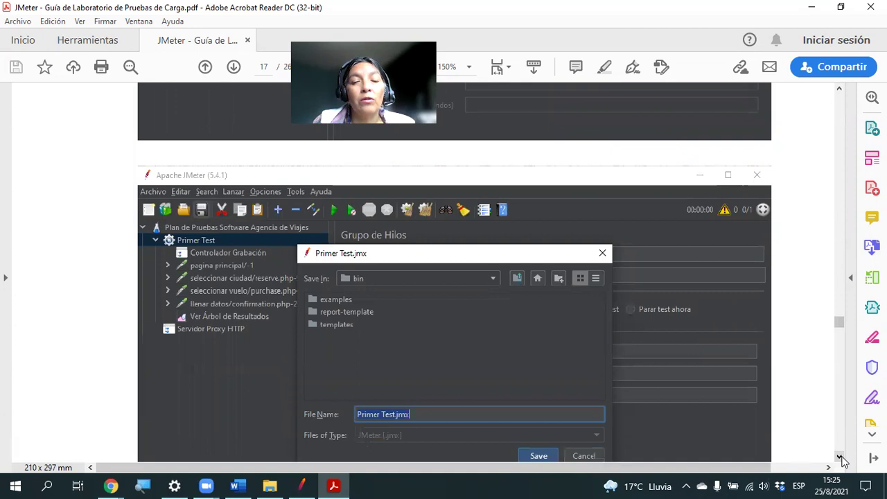
{"action": "left_click", "coordinate": [839, 458]}
{"action": "left_click", "coordinate": [839, 458]}
{"action": "left_click", "coordinate": [839, 458]}
{"action": "left_click", "coordinate": [839, 458]}
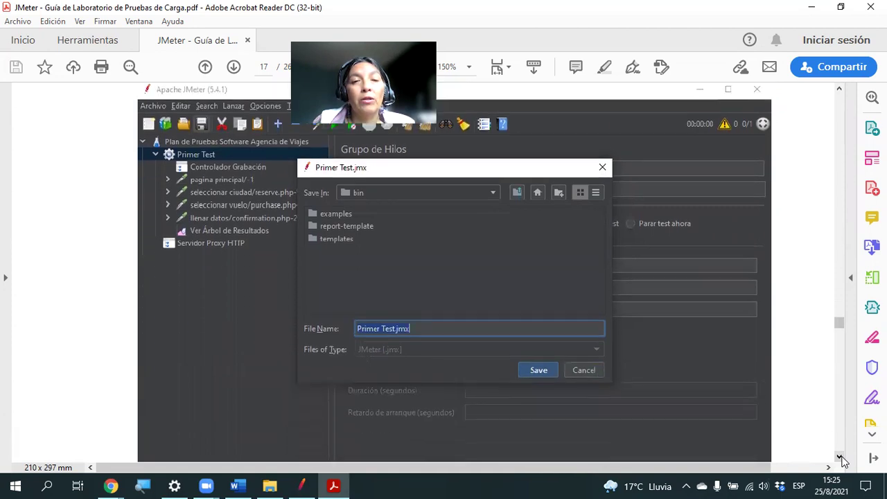
{"action": "left_click", "coordinate": [839, 458]}
{"action": "left_click", "coordinate": [839, 458]}
{"action": "left_click", "coordinate": [839, 458]}
{"action": "left_click", "coordinate": [839, 458]}
{"action": "left_click", "coordinate": [839, 458]}
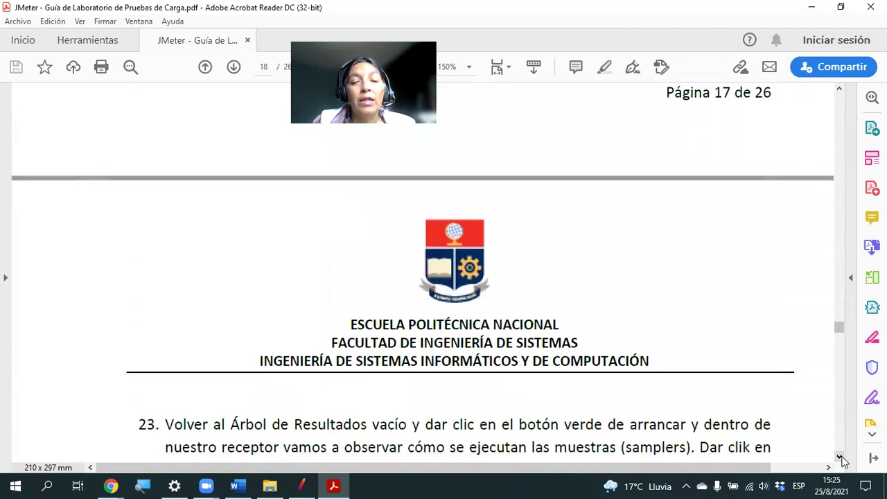
{"action": "left_click", "coordinate": [295, 483]}
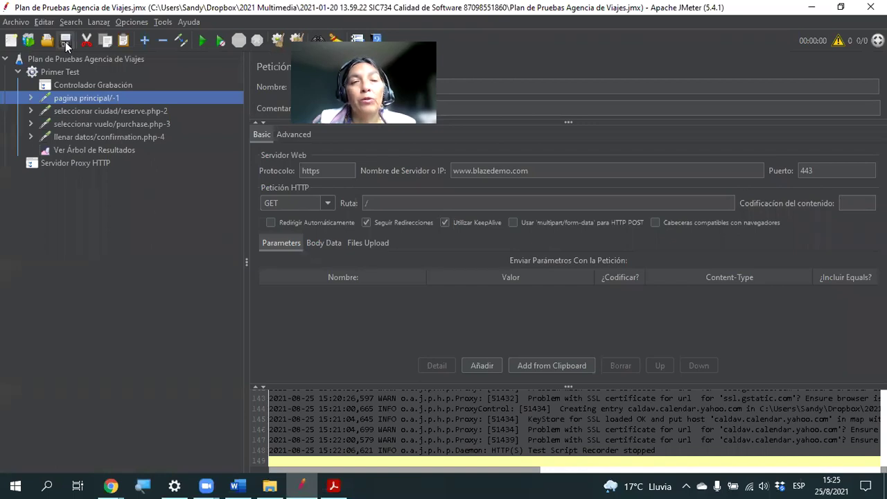
Check the HTTP proxy settings (port 8888, target Primer Test), then open Windows proxy settings
{"action": "left_click", "coordinate": [71, 163]}
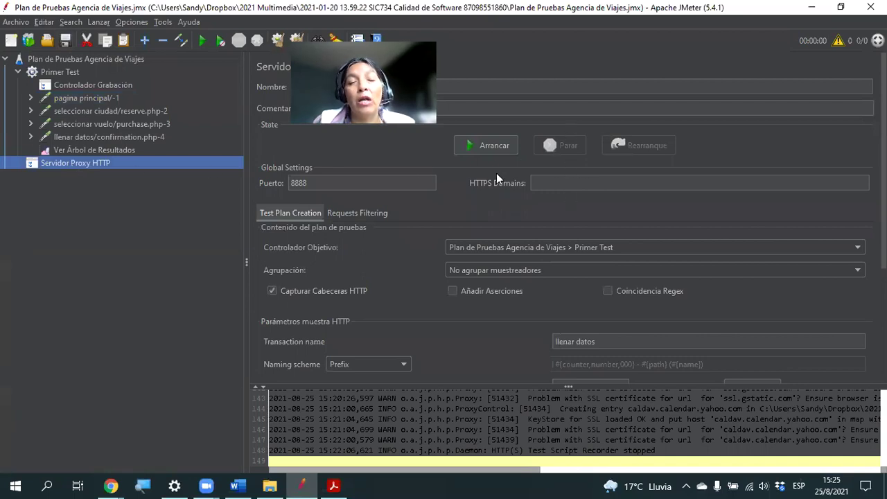
{"action": "left_click", "coordinate": [176, 485]}
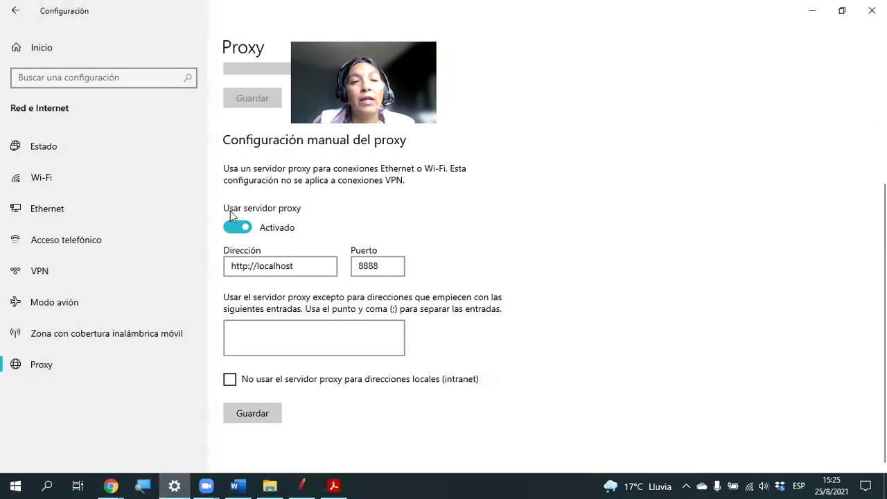
Switch the Windows 'Usar servidor proxy' setting off, then return to the lab guide
{"action": "left_click", "coordinate": [235, 225]}
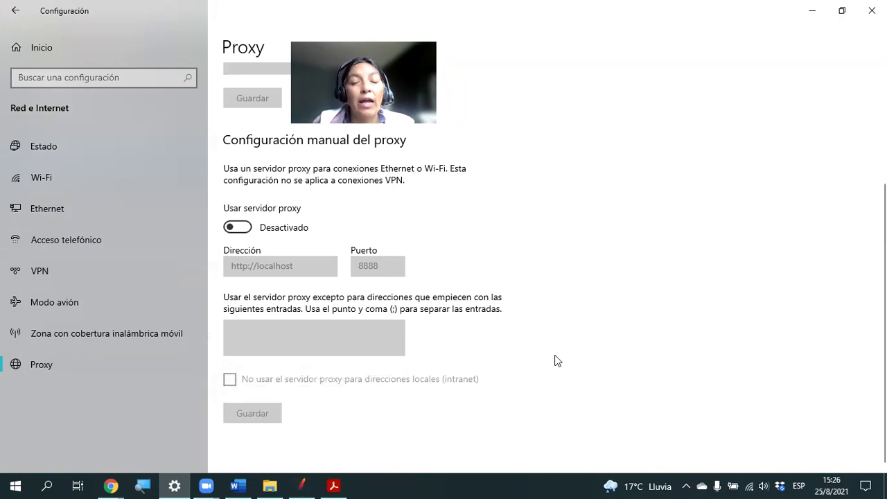
{"action": "left_click", "coordinate": [333, 485]}
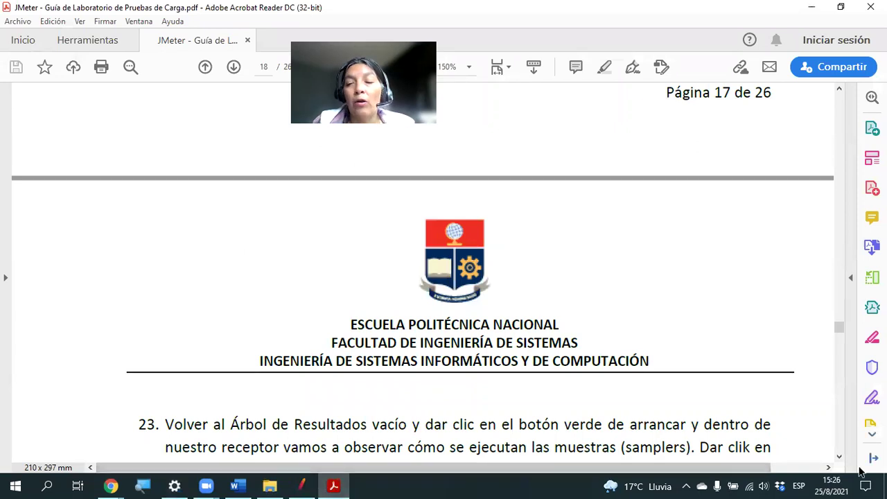
Scroll down through step 23's results-tree screenshot and sample details in the guide
{"action": "left_click", "coordinate": [839, 456]}
{"action": "left_click_drag", "start_coordinate": [838, 459], "coordinate": [838, 459]}
{"action": "left_click", "coordinate": [839, 458]}
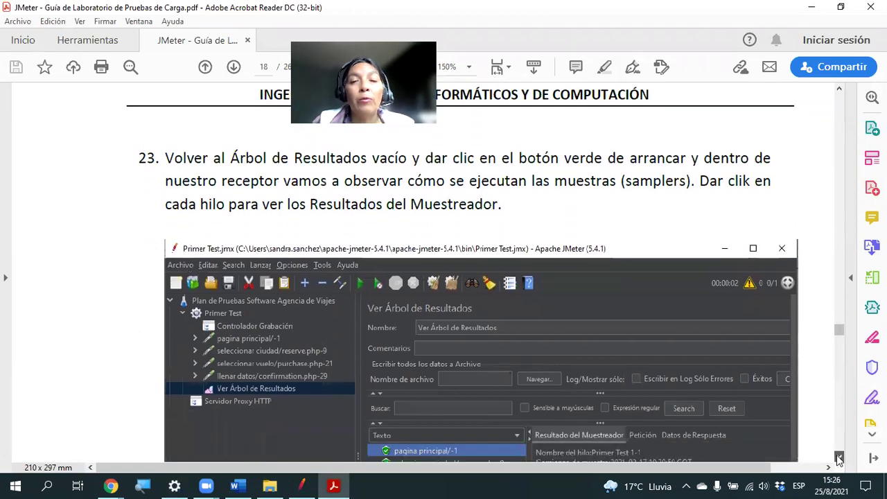
{"action": "left_click", "coordinate": [839, 459]}
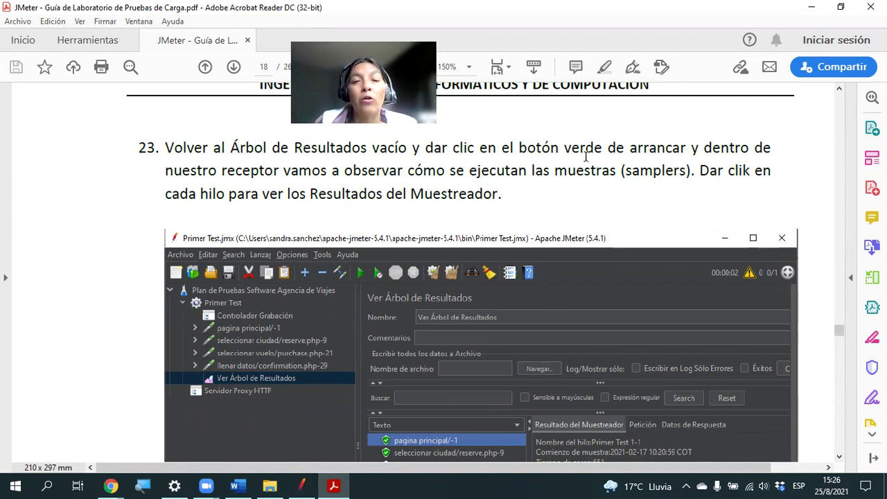
{"action": "left_click", "coordinate": [839, 457]}
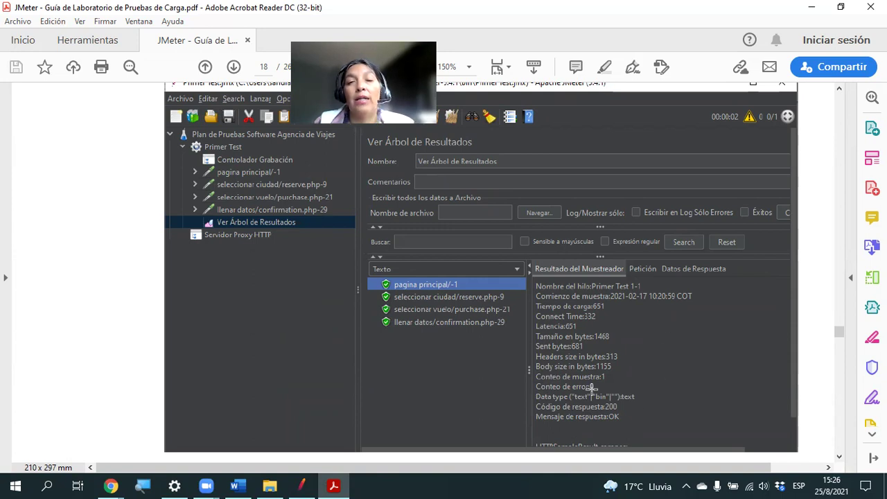
Scroll back up to the full step 23 instructions, then switch to JMeter
{"action": "left_click", "coordinate": [839, 90]}
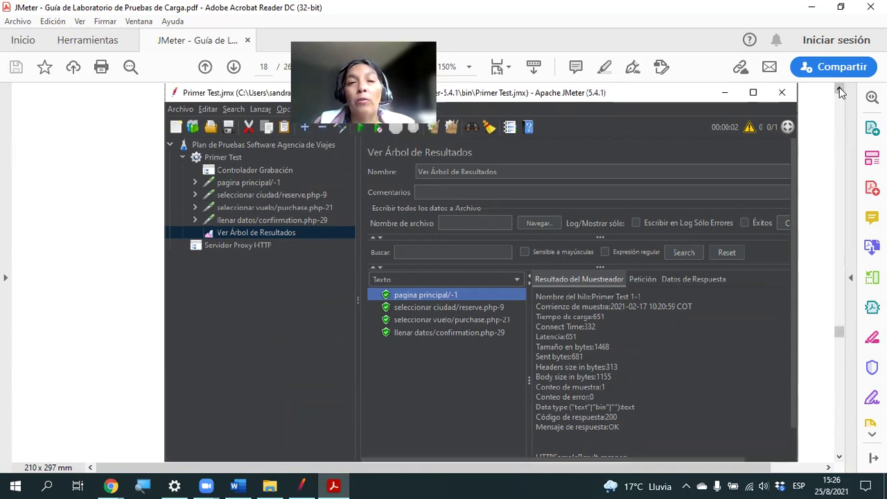
{"action": "left_click", "coordinate": [839, 90]}
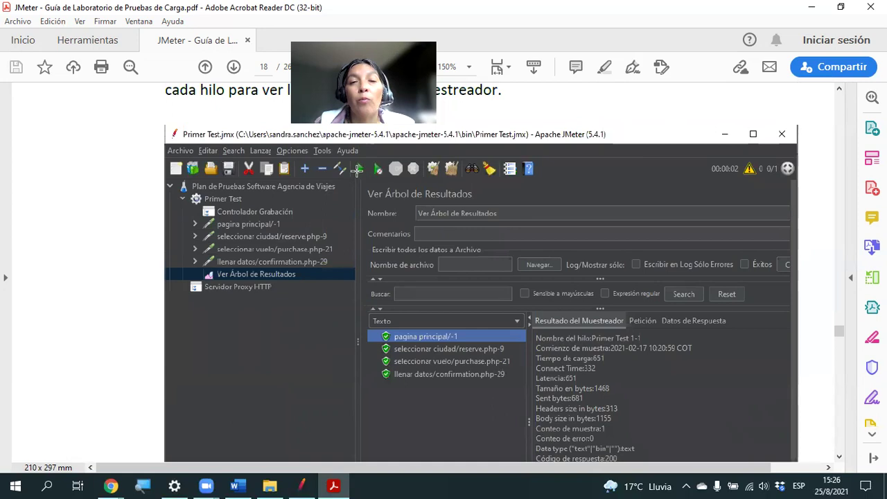
{"action": "left_click", "coordinate": [839, 90]}
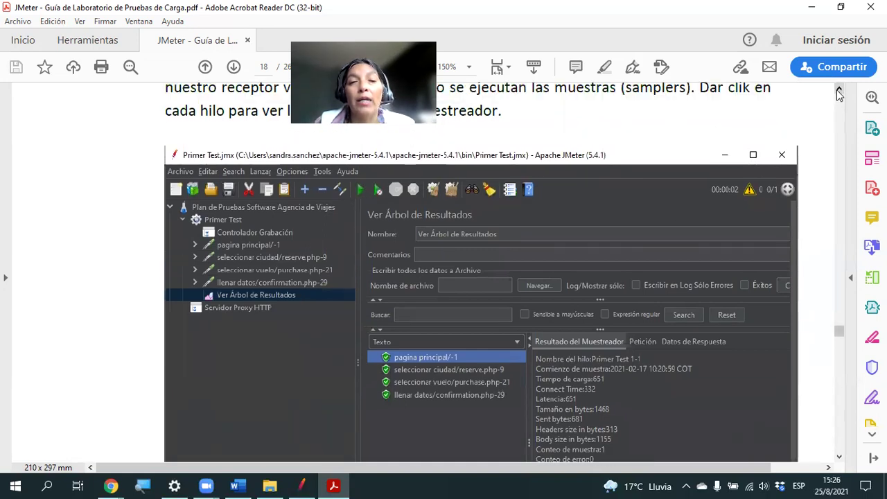
{"action": "left_click", "coordinate": [839, 89]}
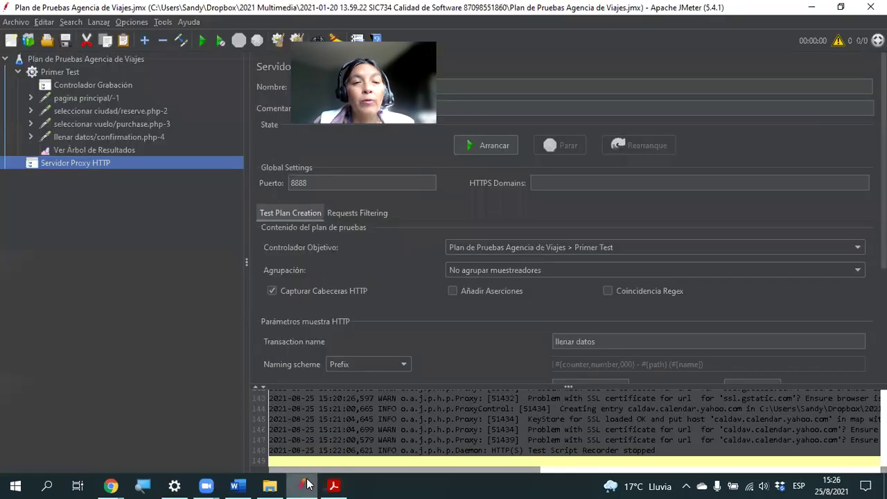
{"action": "left_click", "coordinate": [301, 486]}
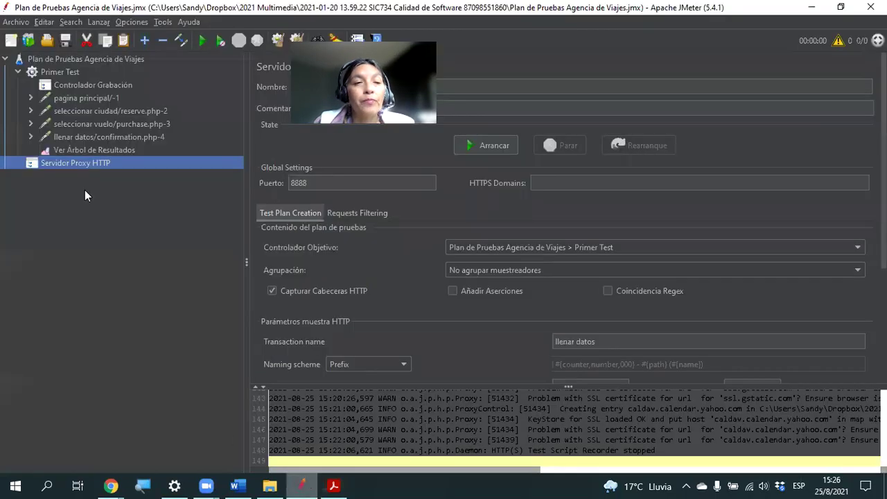
Select the 'Ver Árbol de Resultados' listener to show its empty results tree
{"action": "left_click", "coordinate": [108, 149]}
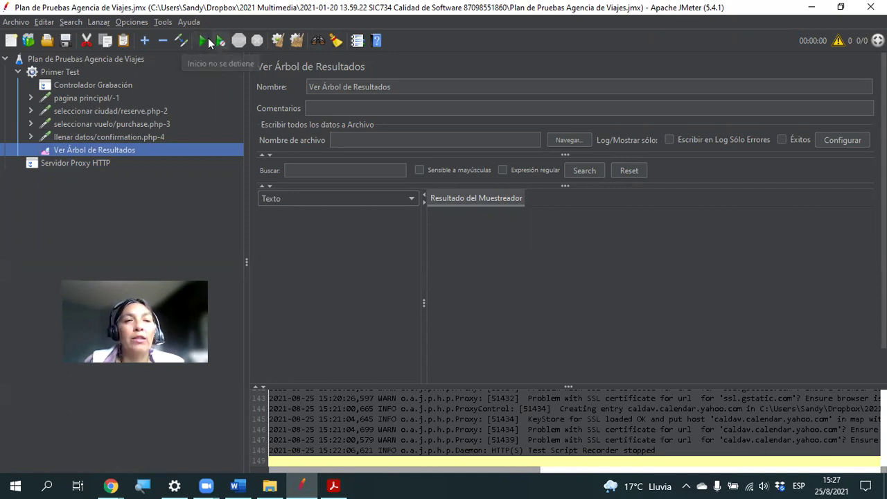
Run the test plan and show the pagina principal/-1 result, which returned 200 OK
{"action": "left_click", "coordinate": [200, 43]}
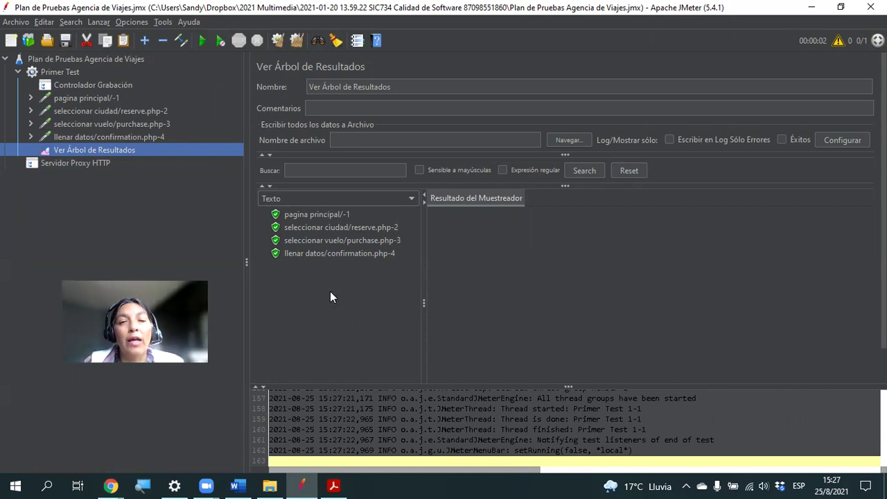
{"action": "left_click", "coordinate": [312, 216]}
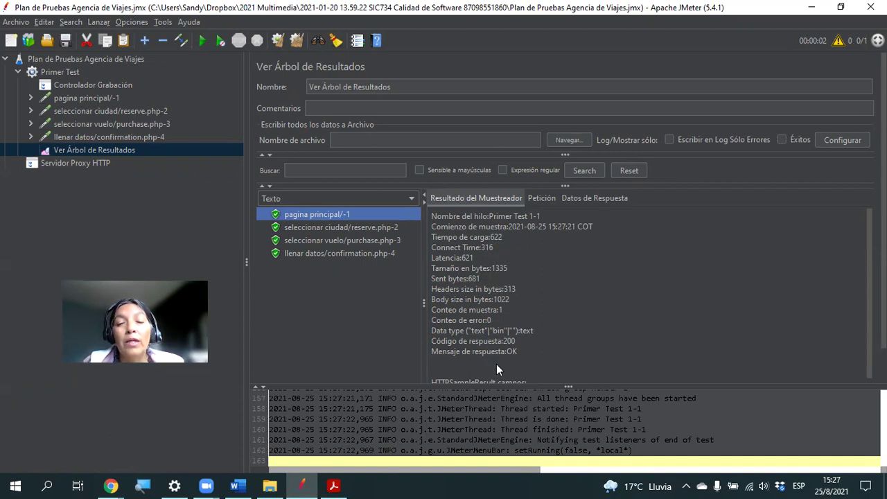
Display the response HTML of seleccionar ciudad/reserve.php-2, the 'BlazeDemo - reserve' page
{"action": "left_click", "coordinate": [326, 229]}
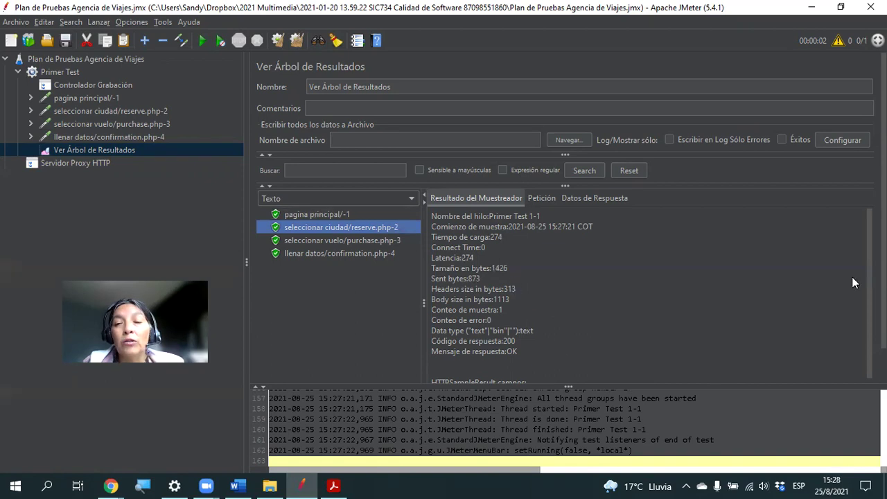
{"action": "scroll", "coordinate": [560, 350], "scroll_direction": "down", "scroll_amount": 1}
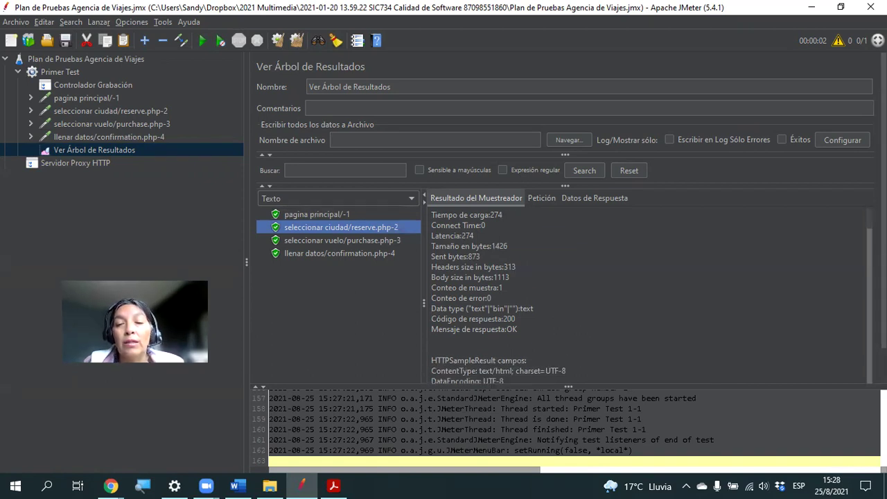
{"action": "scroll", "coordinate": [565, 242], "scroll_direction": "down", "scroll_amount": 2}
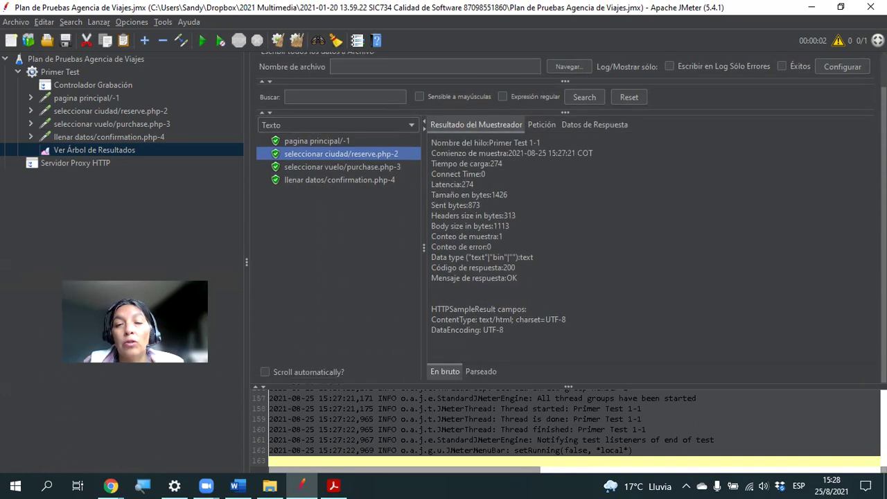
{"action": "scroll", "coordinate": [622, 199], "scroll_direction": "up", "scroll_amount": 2}
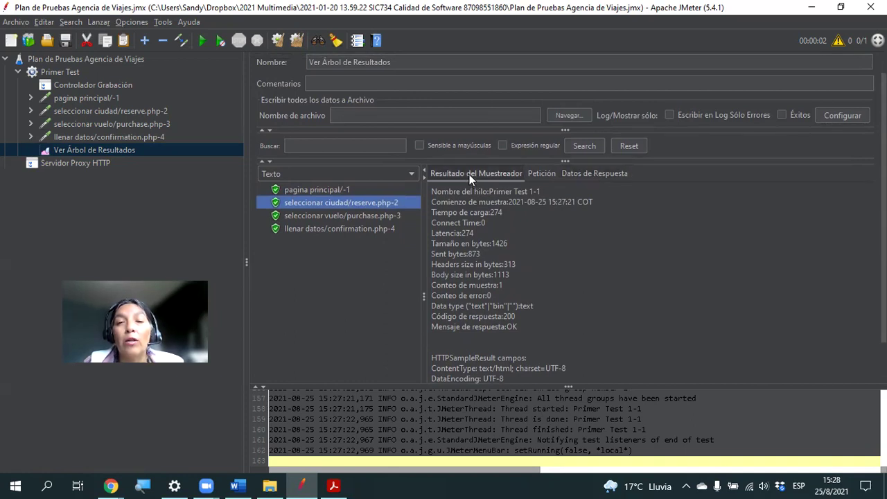
{"action": "left_click", "coordinate": [585, 177]}
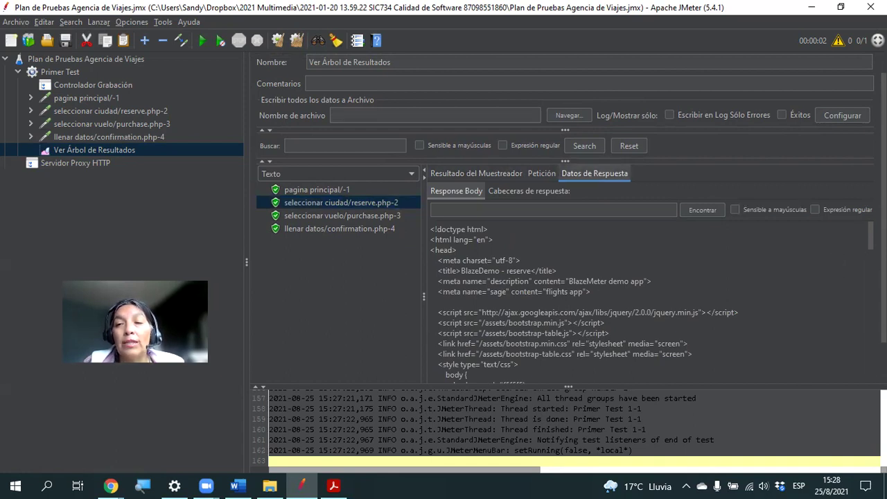
Inspect the requests for purchase.php-3 and confirmation.php-4, then view confirmation.php-4's 200 OK result summary
{"action": "scroll", "coordinate": [647, 305], "scroll_direction": "down", "scroll_amount": 10}
{"action": "scroll", "coordinate": [648, 304], "scroll_direction": "down", "scroll_amount": 10}
{"action": "scroll", "coordinate": [648, 305], "scroll_direction": "up", "scroll_amount": 20}
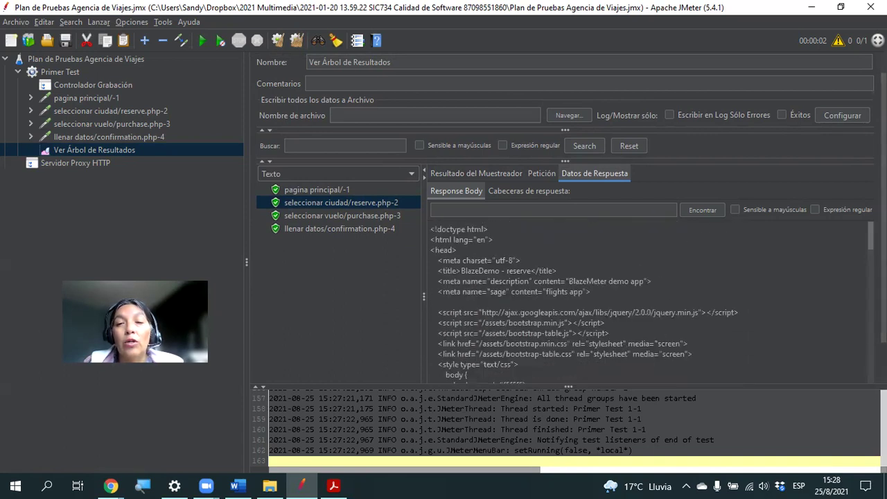
{"action": "left_click", "coordinate": [549, 173]}
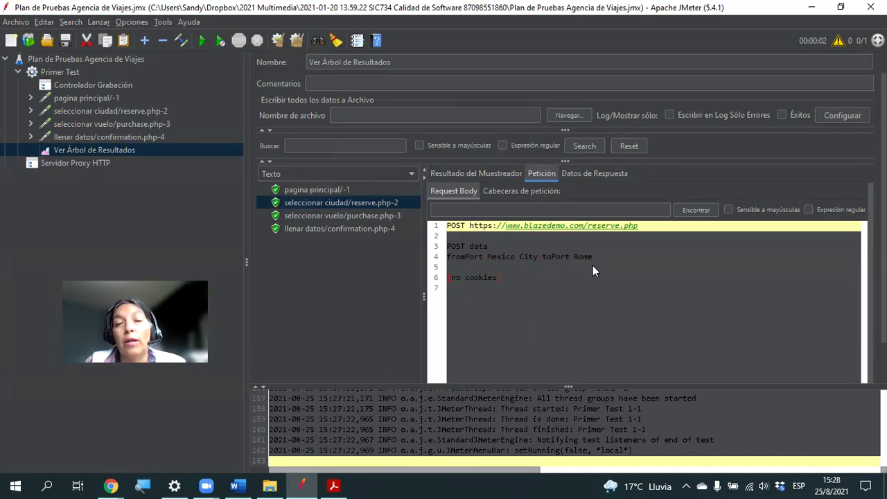
{"action": "left_click", "coordinate": [361, 216]}
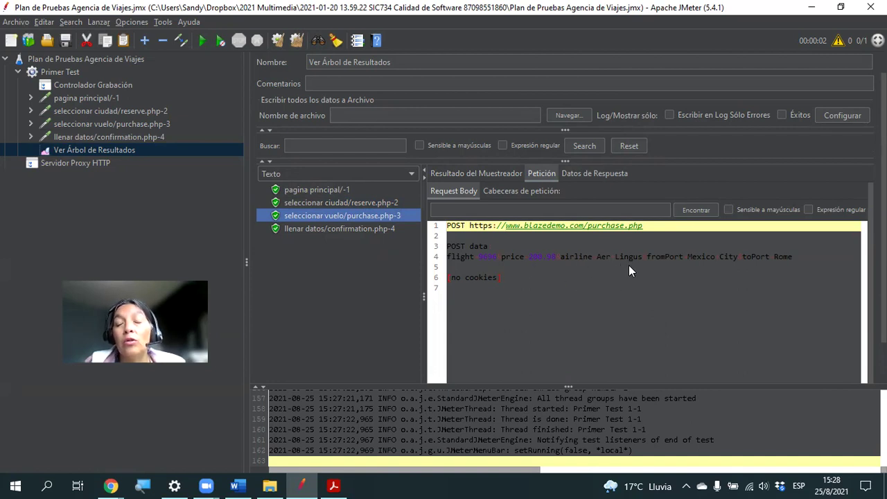
{"action": "left_click", "coordinate": [339, 228]}
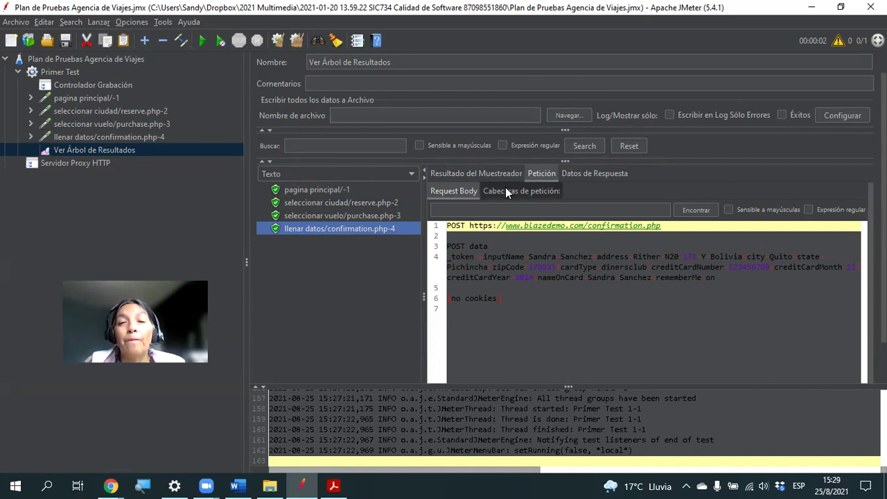
{"action": "left_click", "coordinate": [464, 174]}
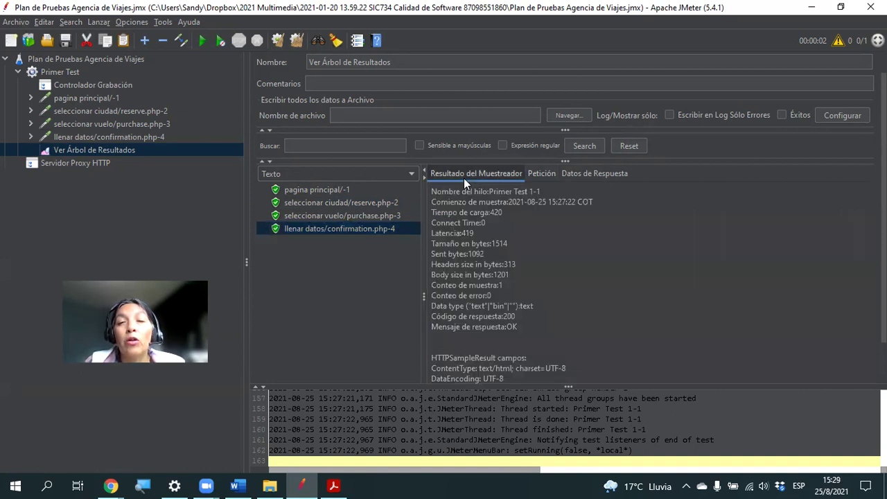
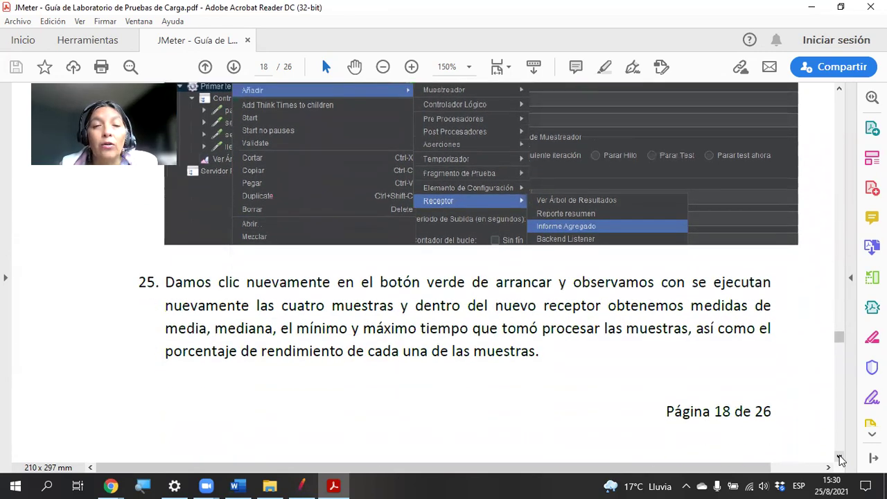
Scroll the guide PDF to page 19's Informe Agregado table and step 26, then return to JMeter
{"action": "left_click", "coordinate": [840, 459]}
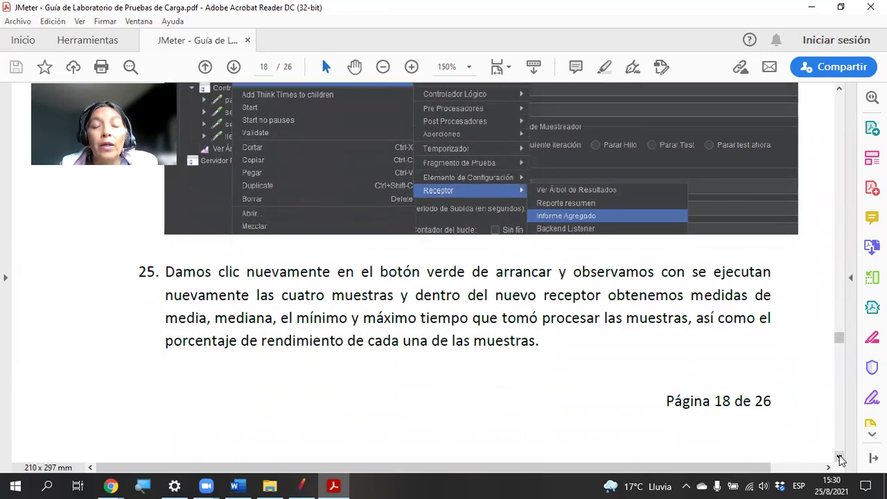
{"action": "left_click", "coordinate": [839, 459]}
{"action": "left_click", "coordinate": [840, 458]}
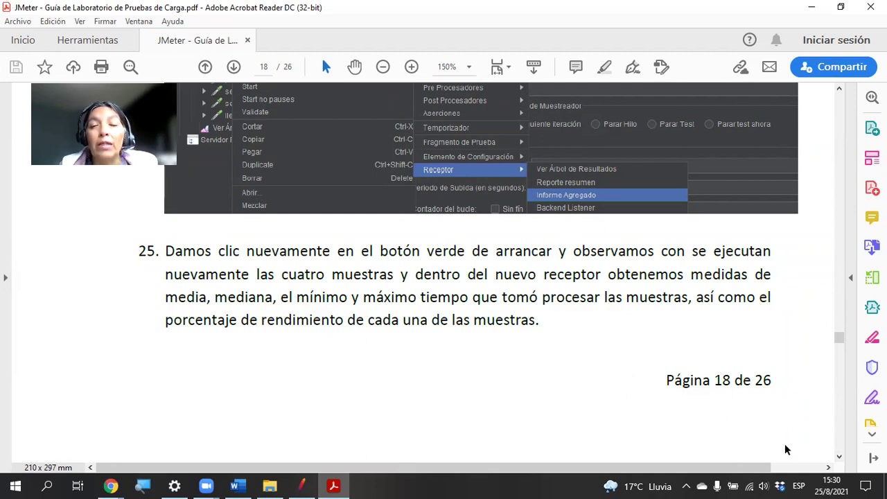
{"action": "left_click", "coordinate": [839, 457]}
{"action": "left_click_drag", "start_coordinate": [839, 457], "coordinate": [839, 458]}
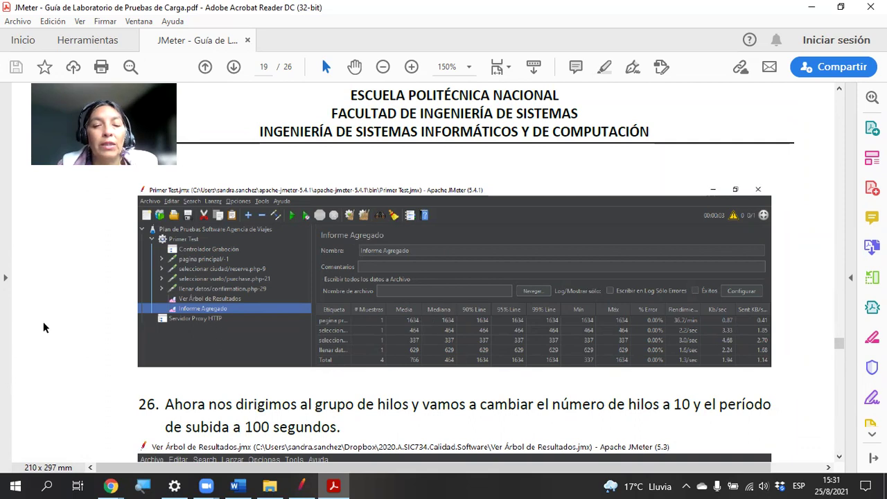
{"action": "left_click", "coordinate": [294, 485]}
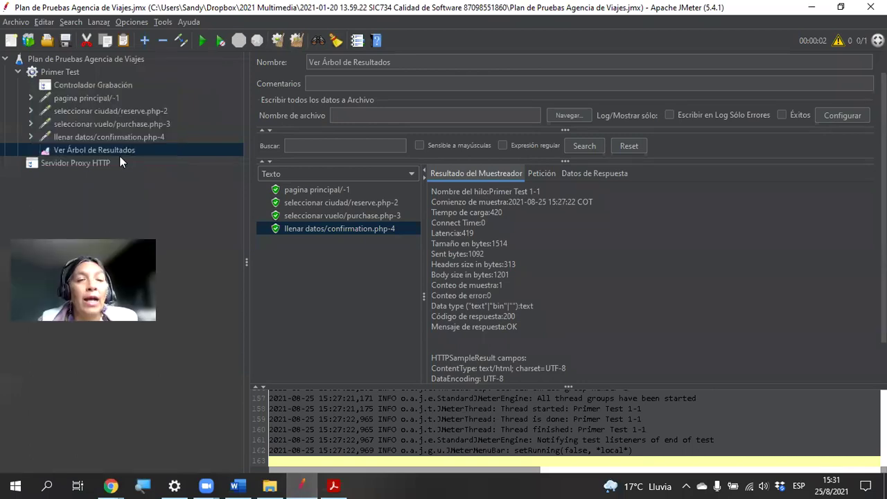
Add an Informe Agregado listener under Primer Test and run the test plan
{"action": "left_click", "coordinate": [70, 75]}
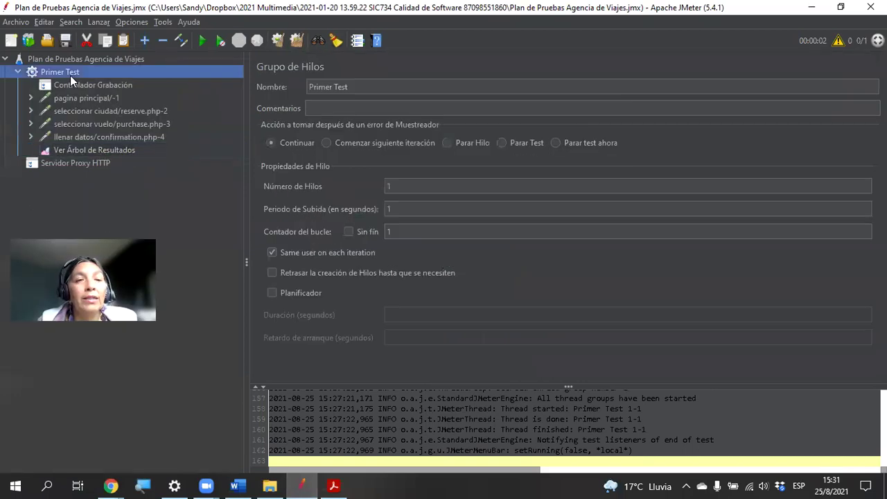
{"action": "right_click", "coordinate": [70, 76]}
{"action": "mouse_move", "coordinate": [134, 87]}
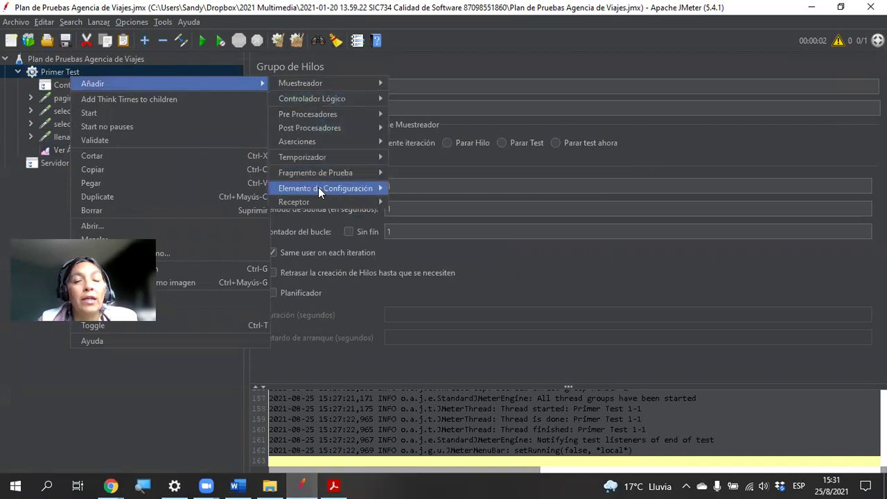
{"action": "mouse_move", "coordinate": [318, 199]}
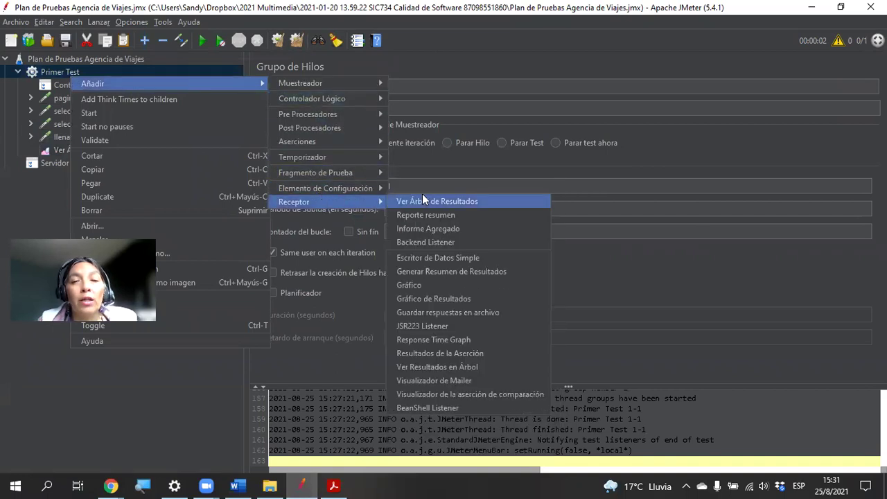
{"action": "left_click", "coordinate": [441, 228]}
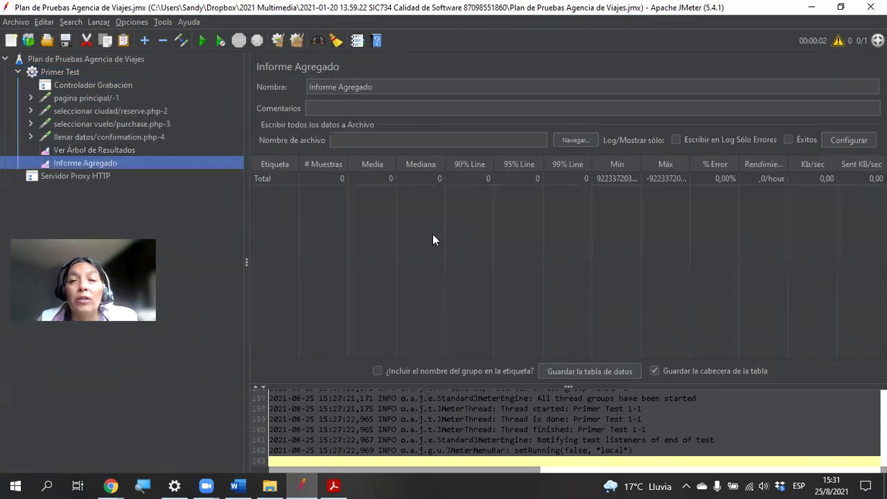
{"action": "left_click", "coordinate": [202, 43]}
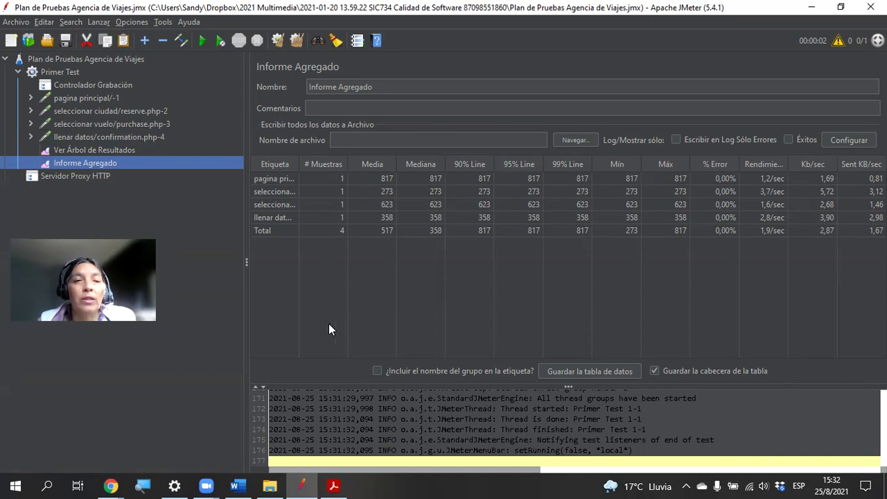
Read step 26 in the guide PDF (10 threads, 100-second ramp-up), then return to JMeter
{"action": "left_click", "coordinate": [334, 485]}
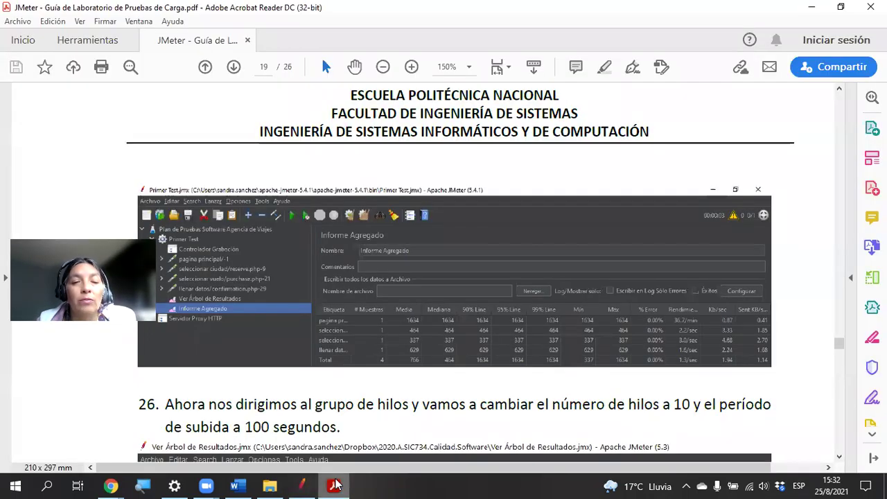
{"action": "left_click", "coordinate": [839, 457]}
{"action": "left_click_drag", "start_coordinate": [839, 458], "coordinate": [840, 461]}
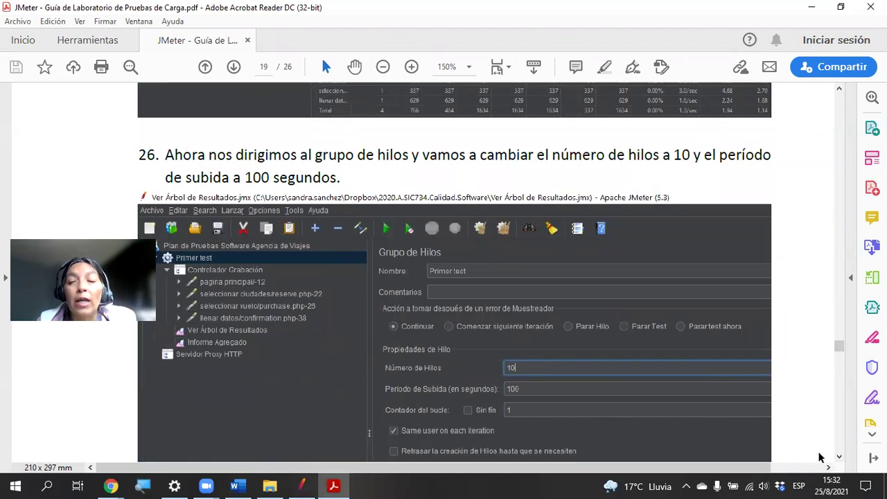
{"action": "left_click_drag", "start_coordinate": [839, 458], "coordinate": [839, 459]}
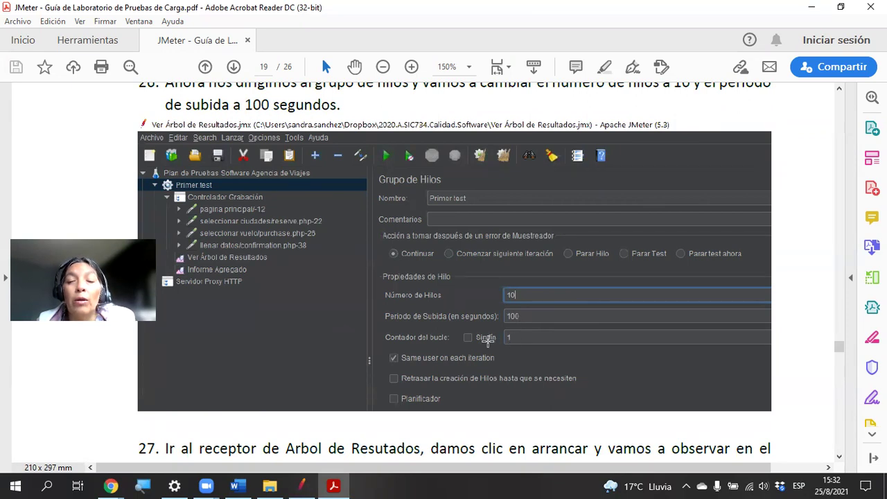
{"action": "left_click", "coordinate": [302, 485]}
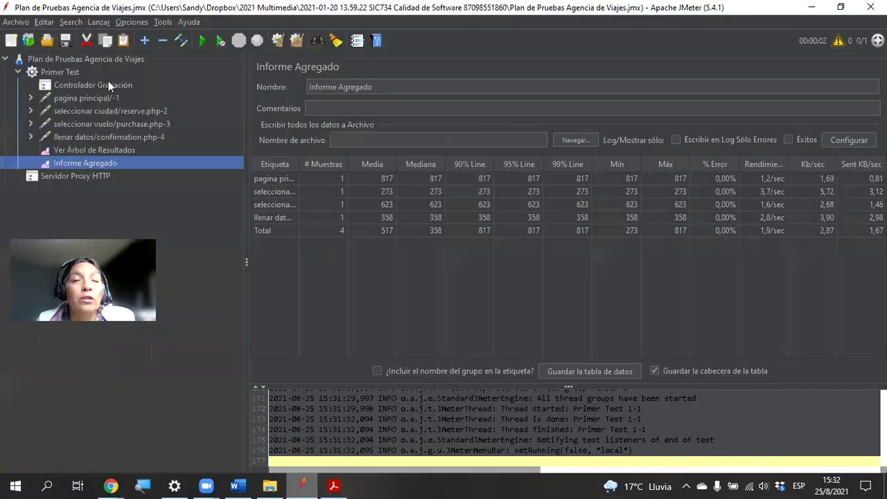
Set Primer Test to 10 threads and 100-second ramp-up, save, and show Ver Árbol de Resultados
{"action": "left_click", "coordinate": [61, 72]}
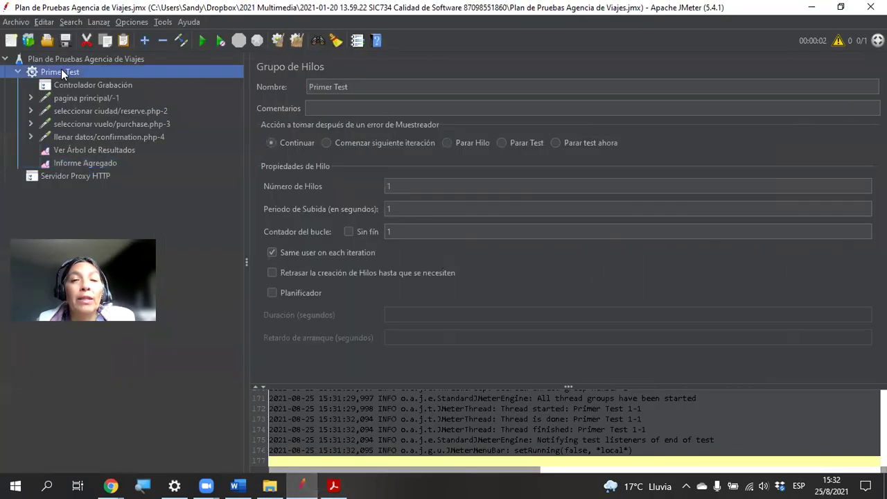
{"action": "left_click", "coordinate": [395, 186]}
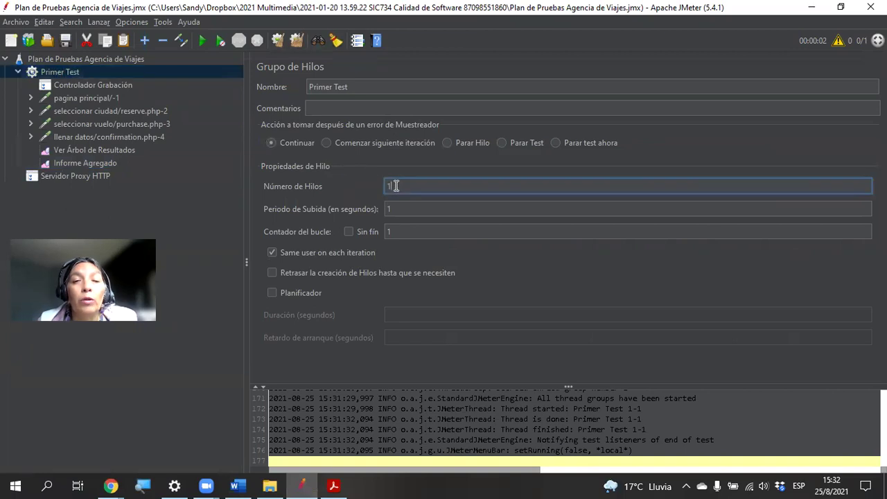
{"action": "type", "text": "0"}
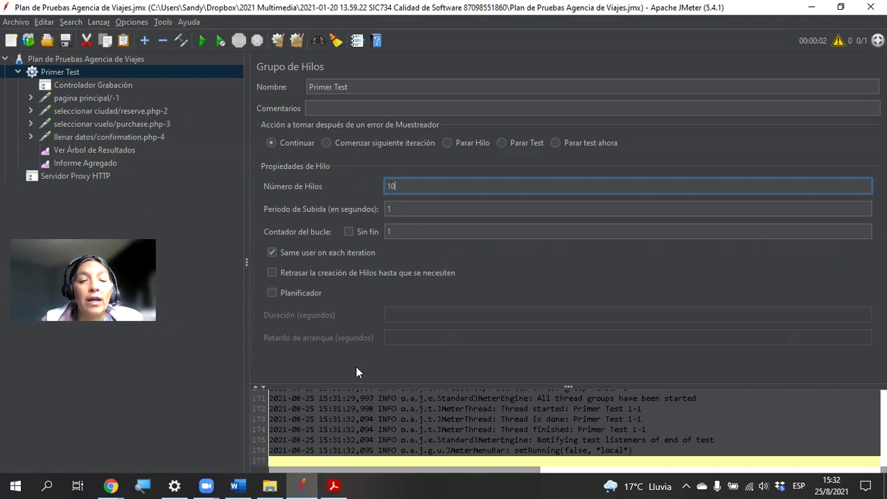
{"action": "left_click", "coordinate": [334, 485]}
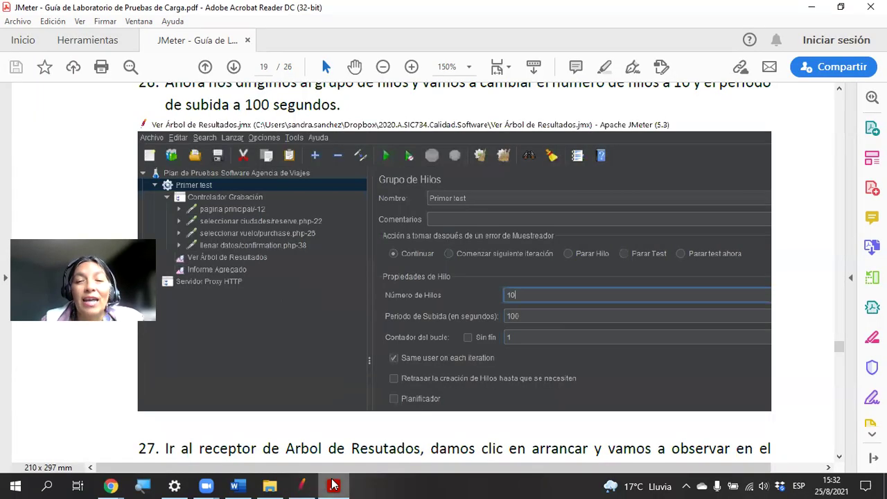
{"action": "left_click", "coordinate": [303, 484]}
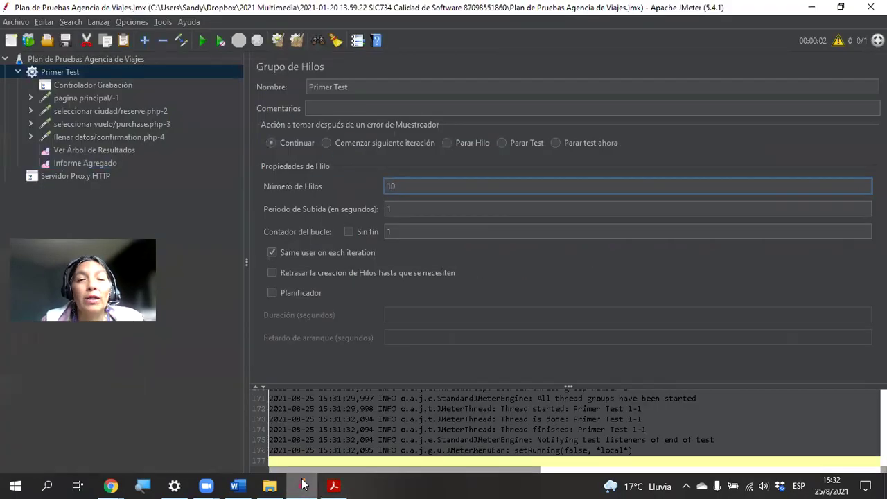
{"action": "left_click", "coordinate": [401, 206]}
{"action": "type", "text": "00"}
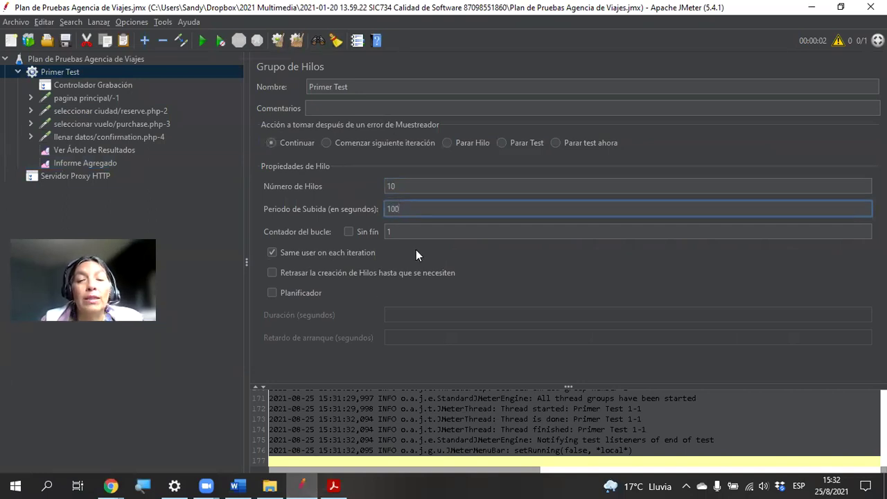
{"action": "left_click", "coordinate": [66, 42]}
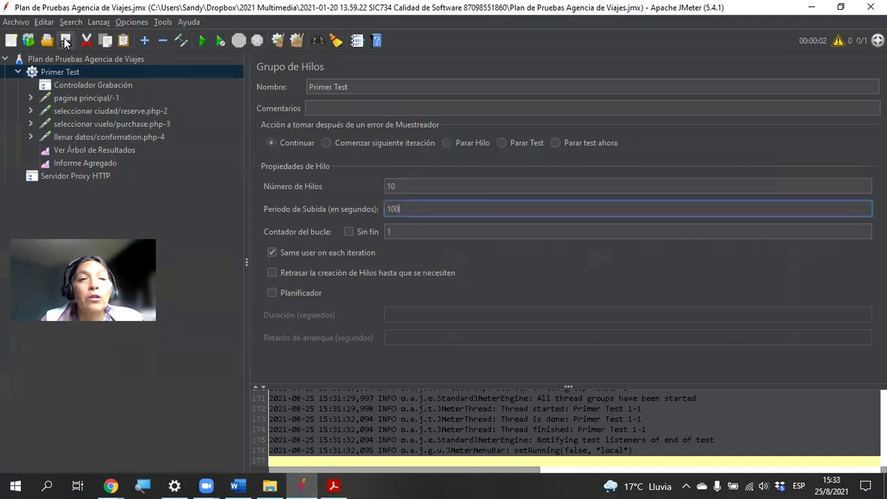
{"action": "left_click", "coordinate": [108, 154]}
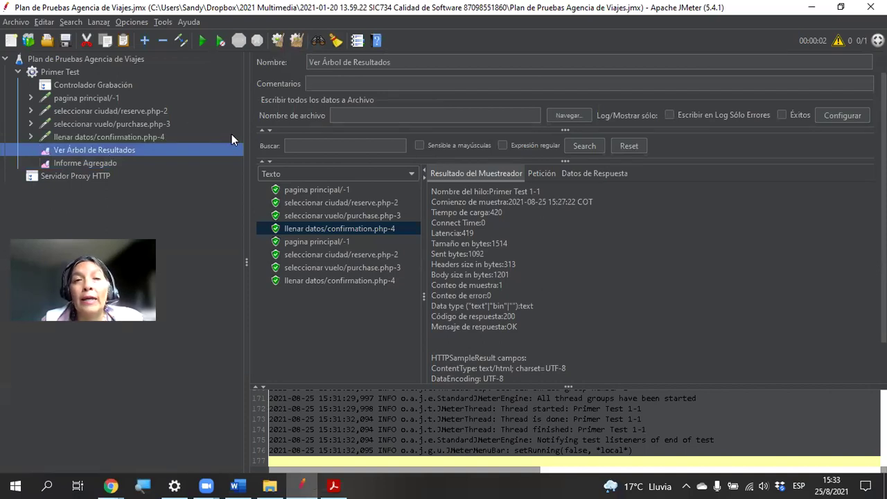
Start the 10-thread test run and scroll through the incoming results-tree samples
{"action": "left_click", "coordinate": [336, 41]}
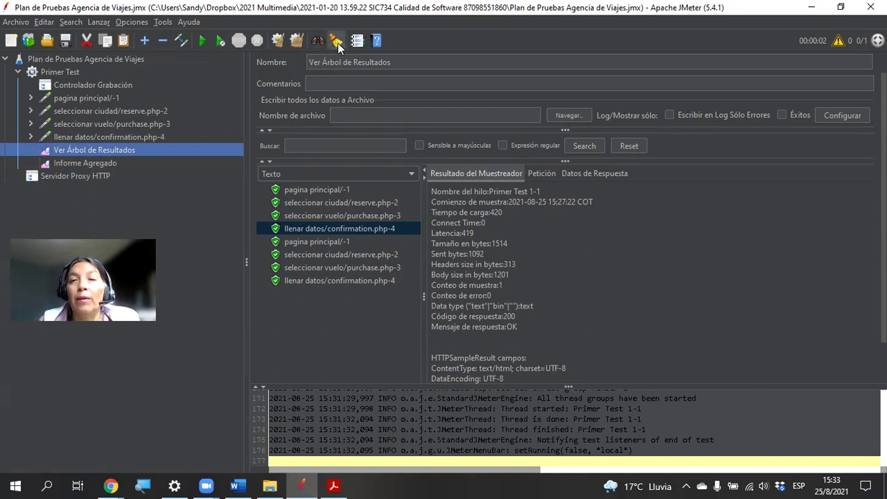
{"action": "left_click", "coordinate": [631, 146]}
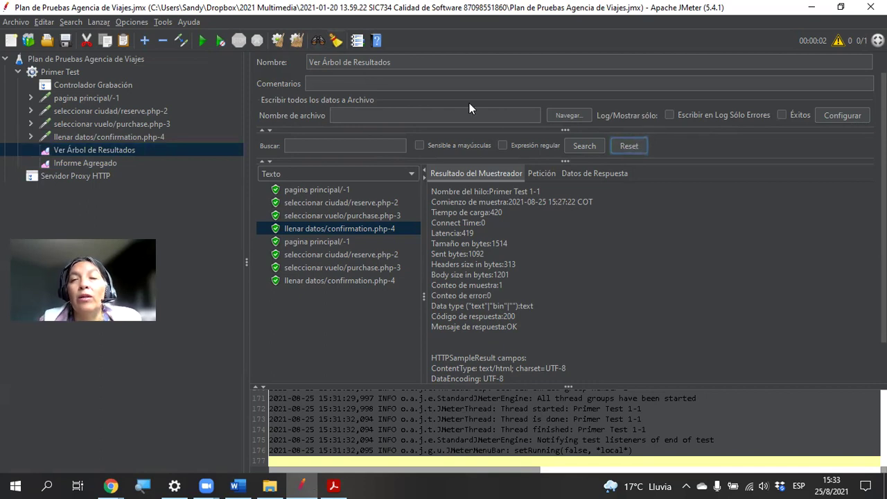
{"action": "left_click", "coordinate": [201, 42]}
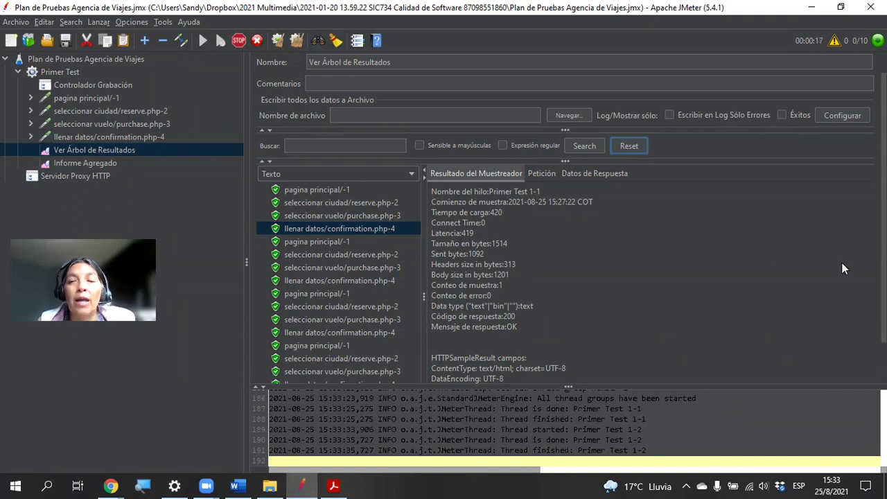
{"action": "scroll", "coordinate": [664, 298], "scroll_direction": "down", "scroll_amount": 3}
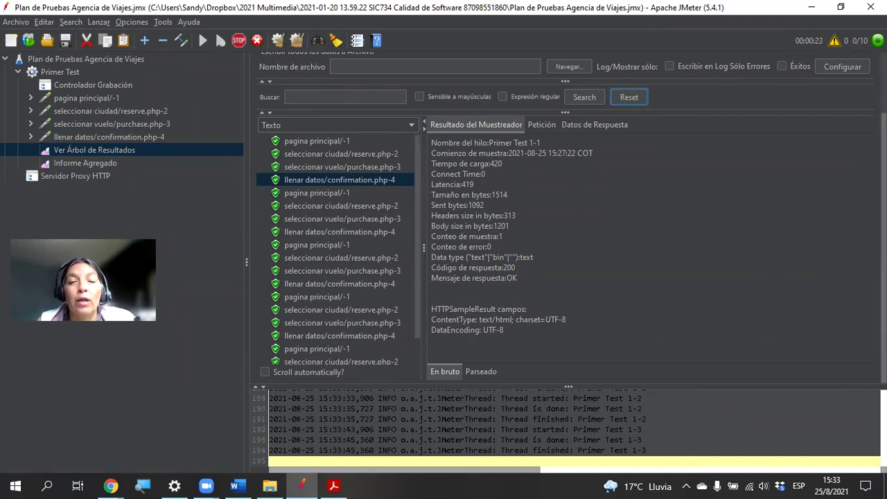
{"action": "scroll", "coordinate": [413, 229], "scroll_direction": "down", "scroll_amount": 3}
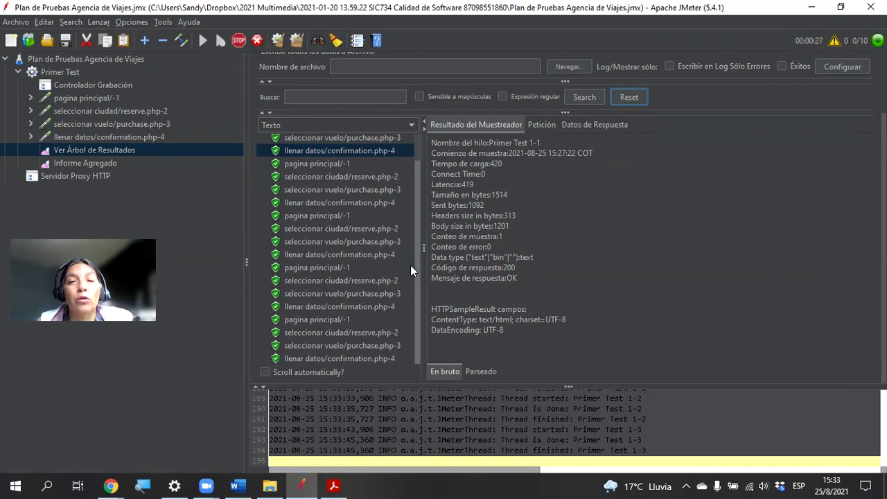
Inspect the request data of the purchase.php, pagina principal GET and reserve.php samples
{"action": "left_click", "coordinate": [585, 122]}
{"action": "left_click", "coordinate": [539, 127]}
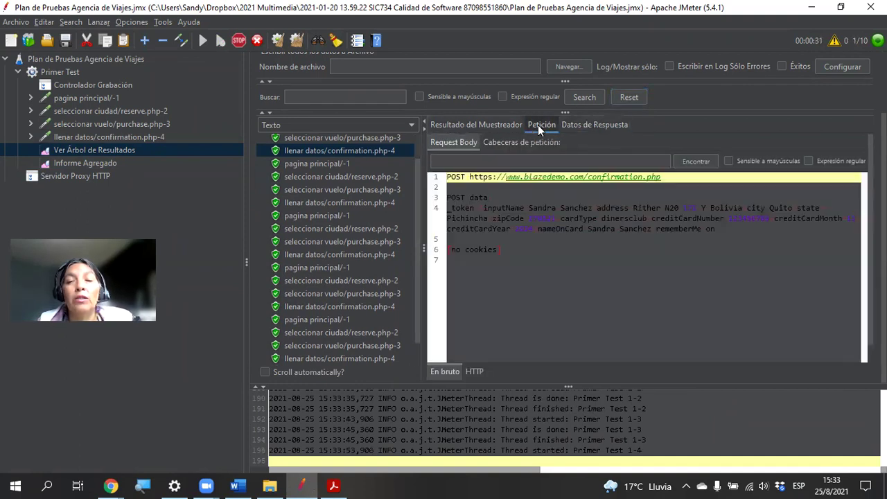
{"action": "left_click", "coordinate": [350, 244]}
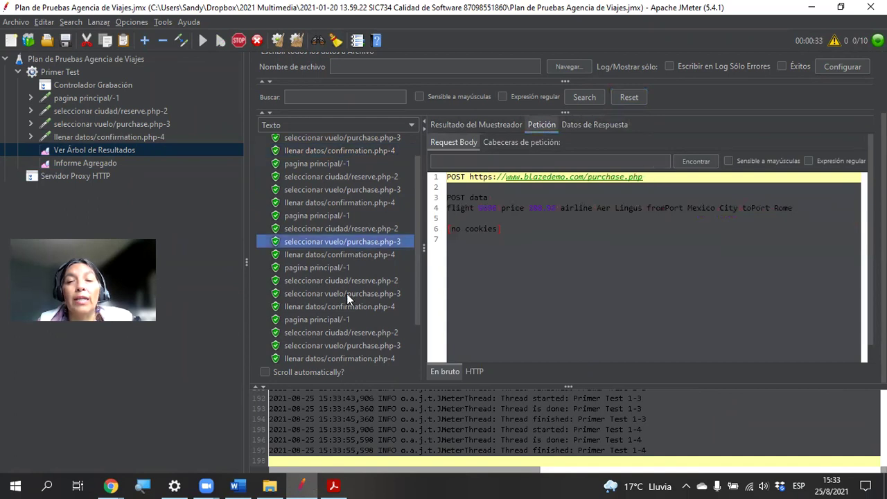
{"action": "left_click", "coordinate": [328, 163]}
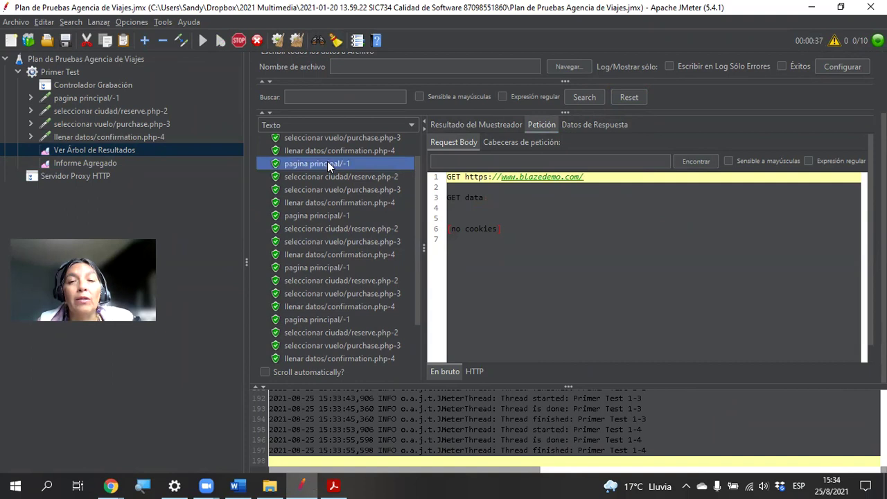
{"action": "left_click", "coordinate": [333, 178]}
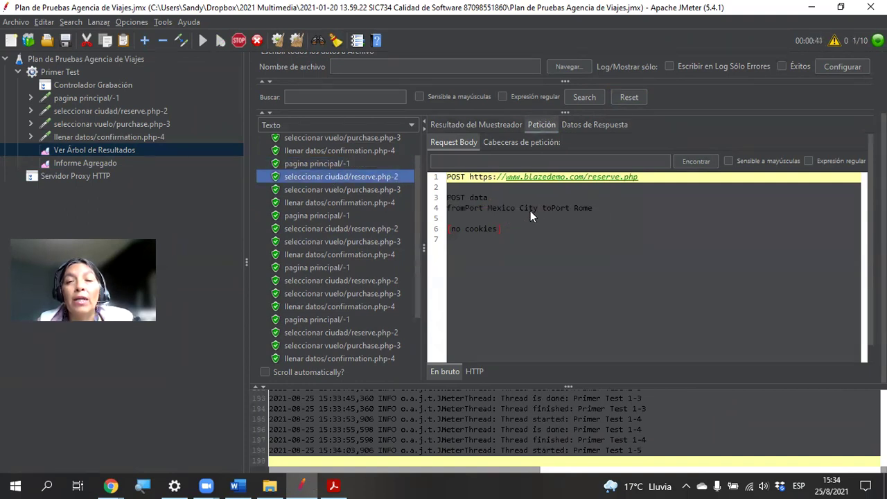
{"action": "left_click", "coordinate": [327, 230]}
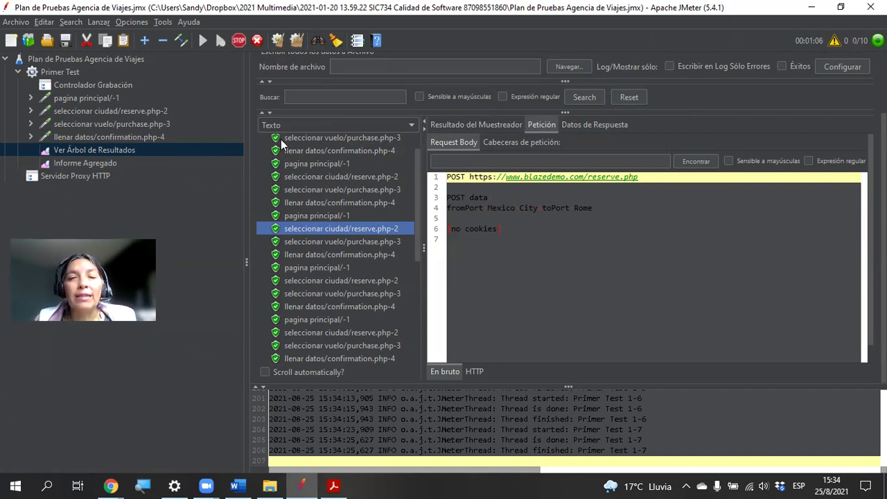
Set Primer Test to 100 threads, a 2-second ramp-up and Sin fin looping
{"action": "left_click", "coordinate": [61, 72]}
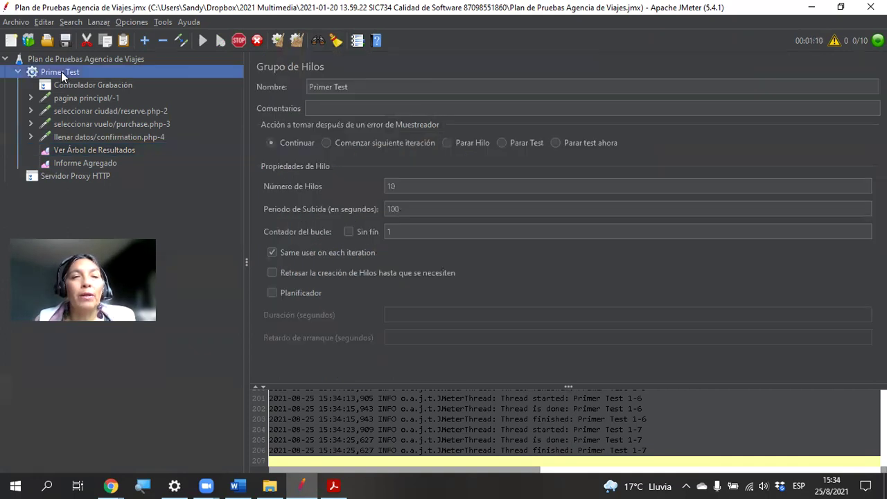
{"action": "left_click", "coordinate": [418, 186]}
{"action": "type", "text": "0"}
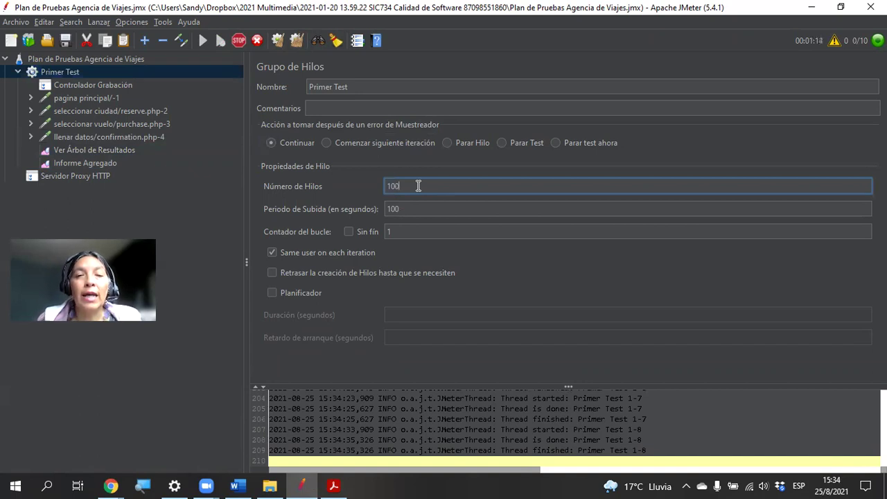
{"action": "left_click", "coordinate": [401, 209]}
{"action": "key", "text": "BackSpace"}
{"action": "key", "text": "BackSpace"}
{"action": "key", "text": "BackSpace"}
{"action": "type", "text": "2"}
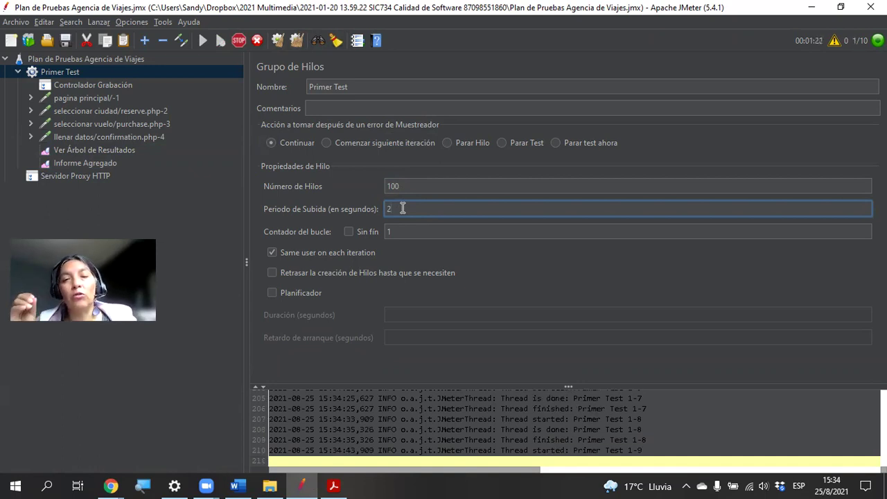
{"action": "left_click", "coordinate": [349, 231]}
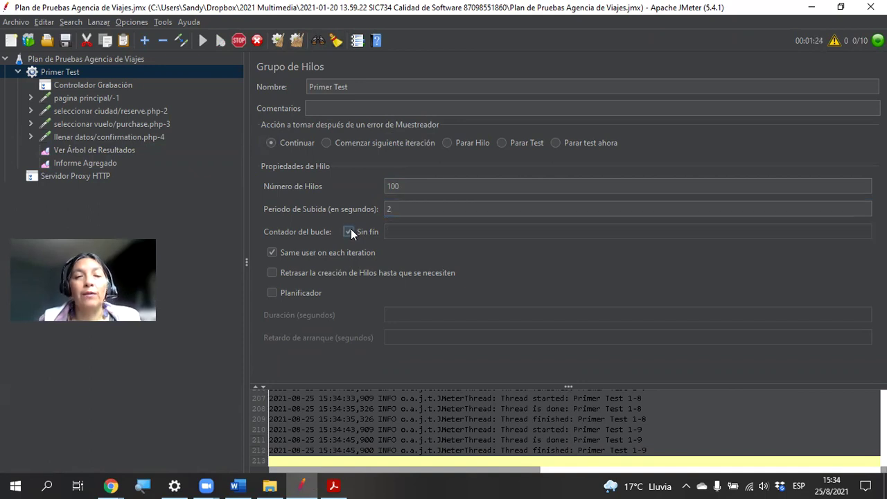
Run the 100-thread test from Ver Árbol de Resultados, then stop it
{"action": "left_click", "coordinate": [117, 151]}
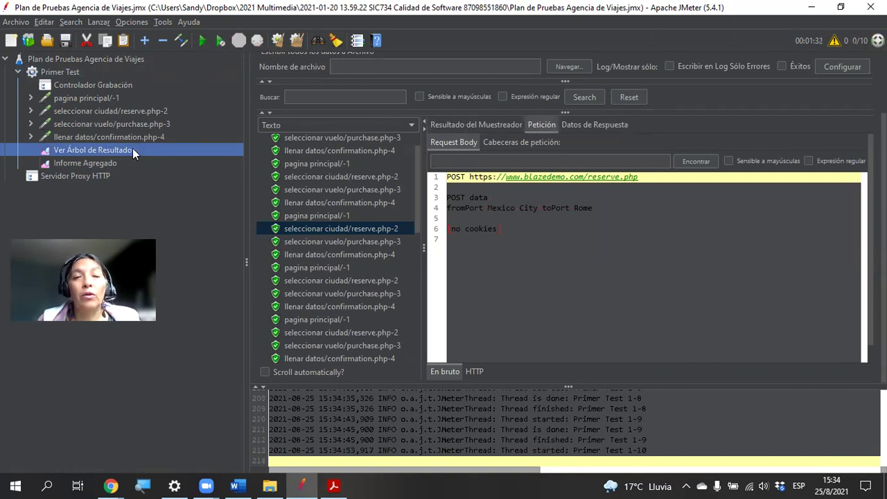
{"action": "left_click", "coordinate": [203, 40]}
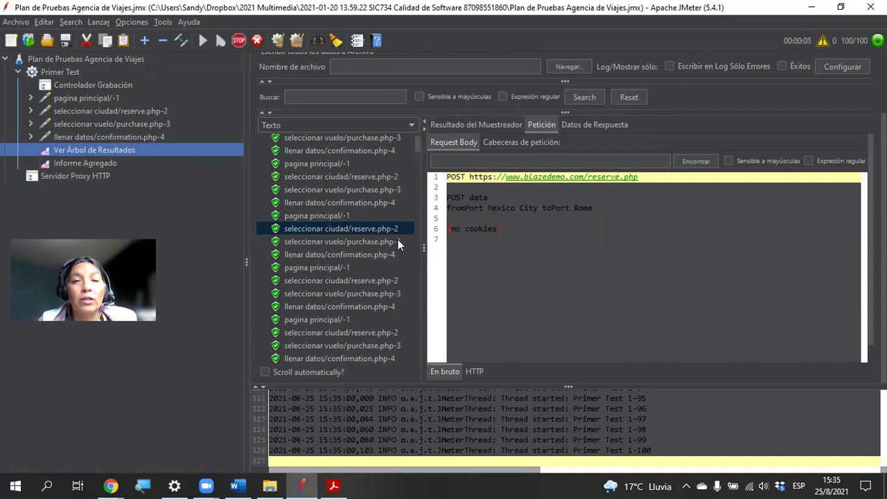
{"action": "left_click_drag", "start_coordinate": [417, 140], "coordinate": [415, 363]}
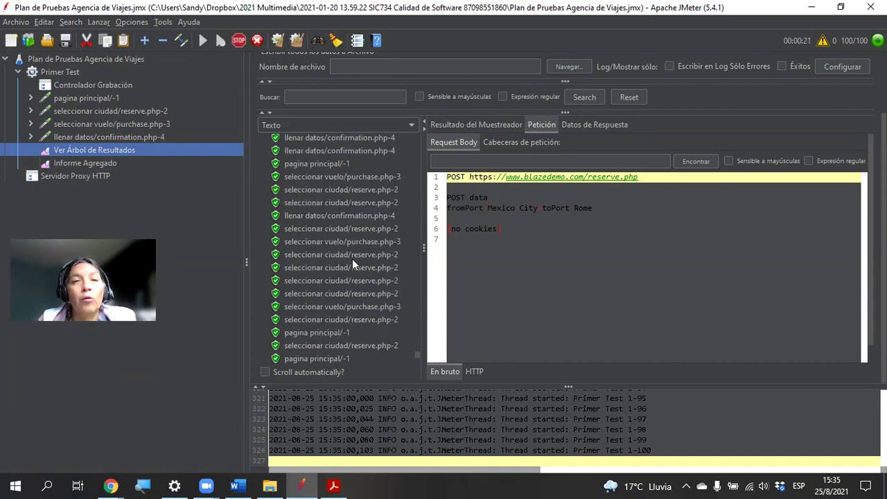
{"action": "left_click", "coordinate": [239, 41]}
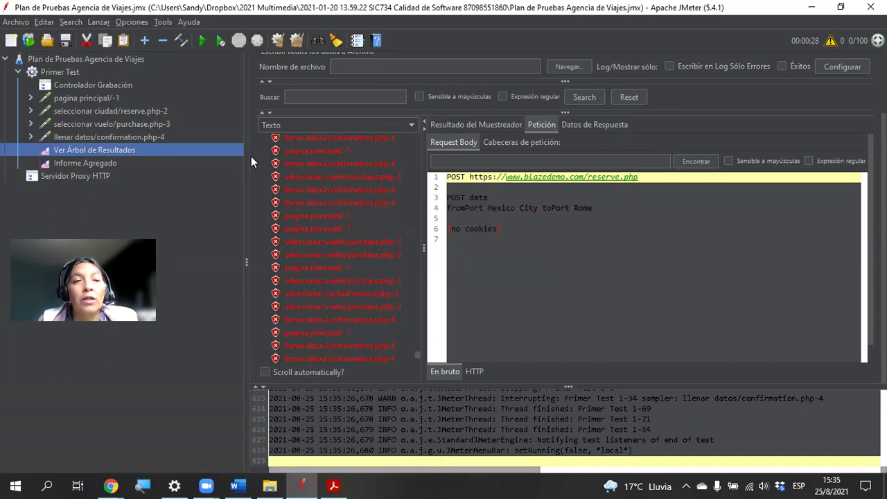
Rerun the 100-thread test from Informe Agregado, stopping it at 3393 samples, then select Primer Test
{"action": "left_click", "coordinate": [85, 163]}
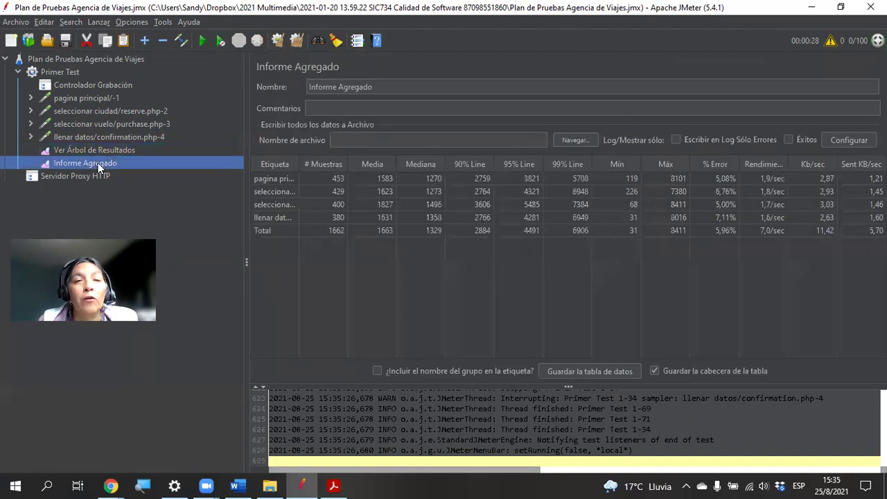
{"action": "left_click", "coordinate": [200, 43]}
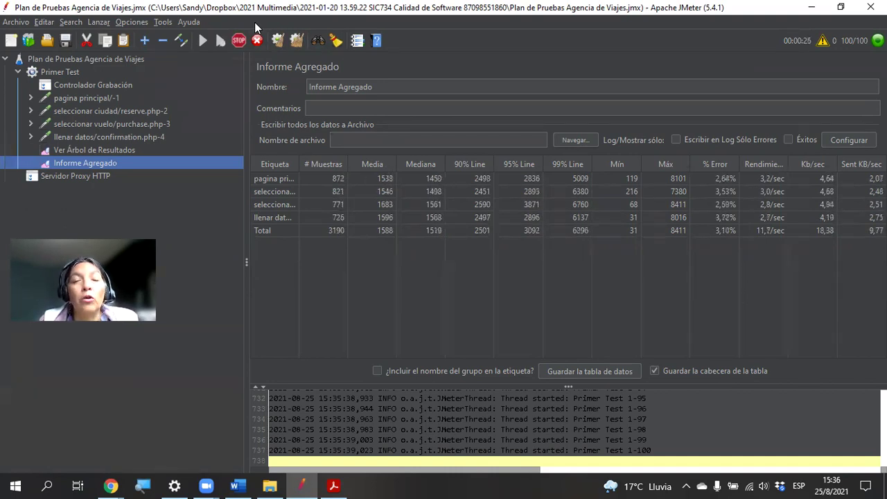
{"action": "left_click", "coordinate": [238, 41]}
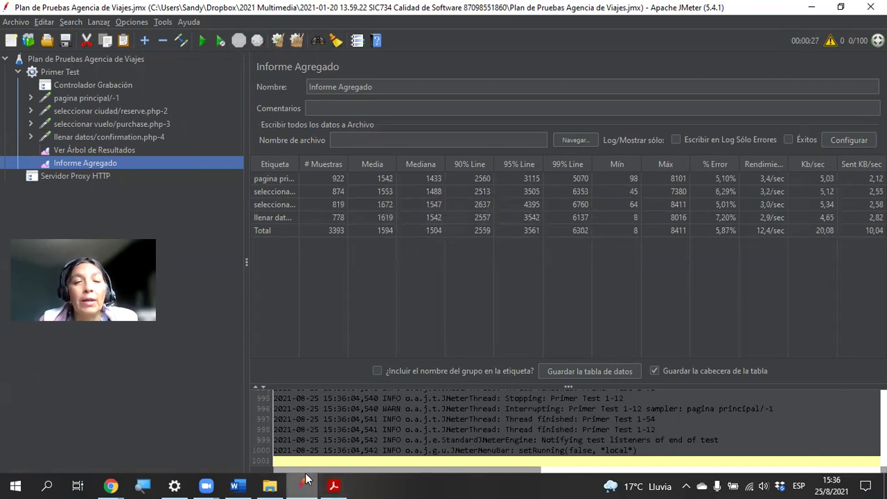
{"action": "left_click", "coordinate": [74, 71]}
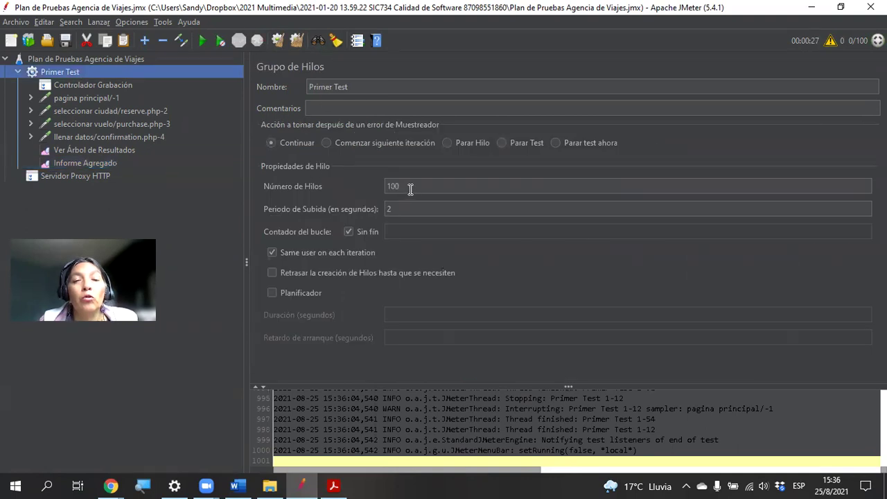
Reset Primer Test to 10 threads, 5-second ramp-up and a loop count of 1, then return to the guide
{"action": "left_click", "coordinate": [348, 232]}
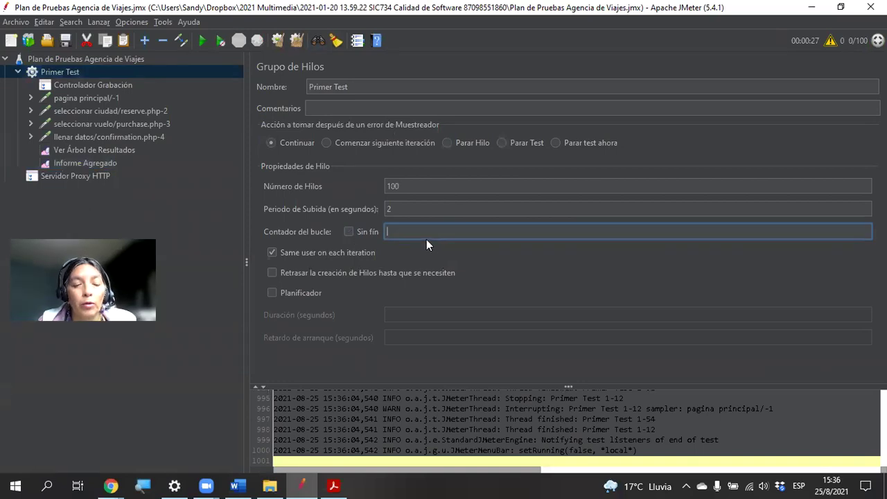
{"action": "type", "text": "1"}
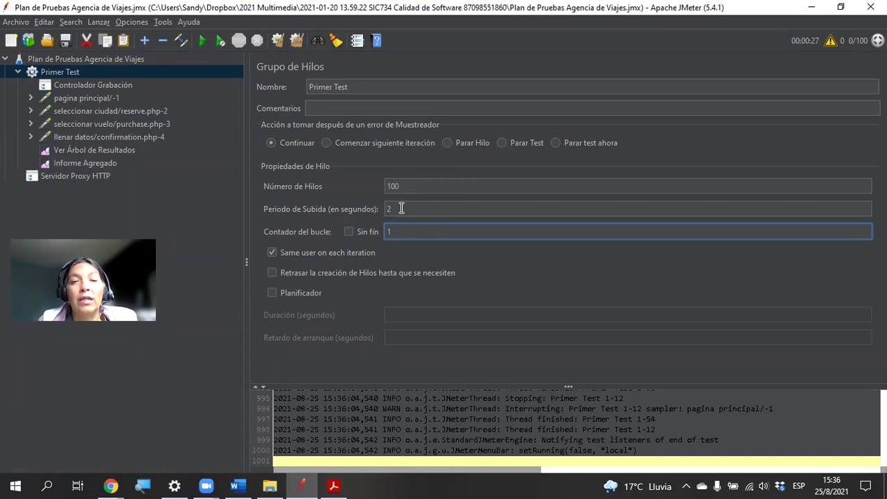
{"action": "left_click", "coordinate": [399, 185]}
{"action": "key", "text": "BackSpace"}
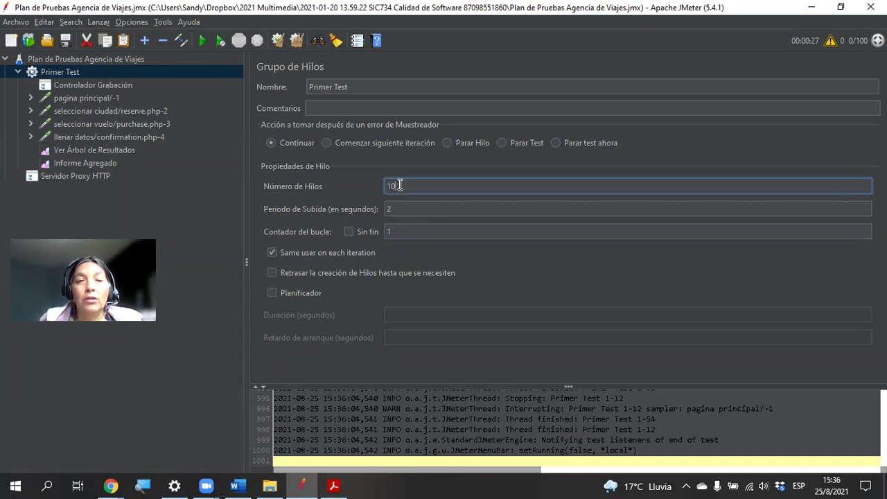
{"action": "left_click", "coordinate": [400, 209]}
{"action": "key", "text": "BackSpace"}
{"action": "type", "text": "5"}
{"action": "left_click", "coordinate": [205, 186]}
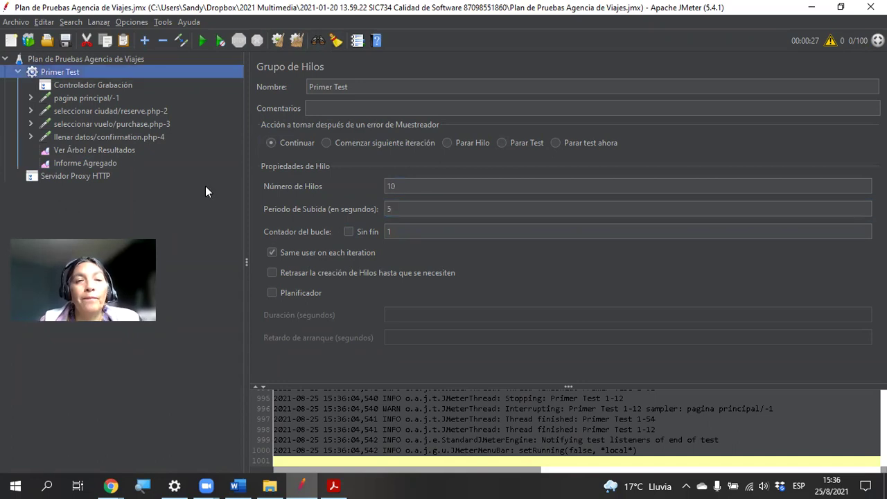
{"action": "left_click", "coordinate": [334, 486]}
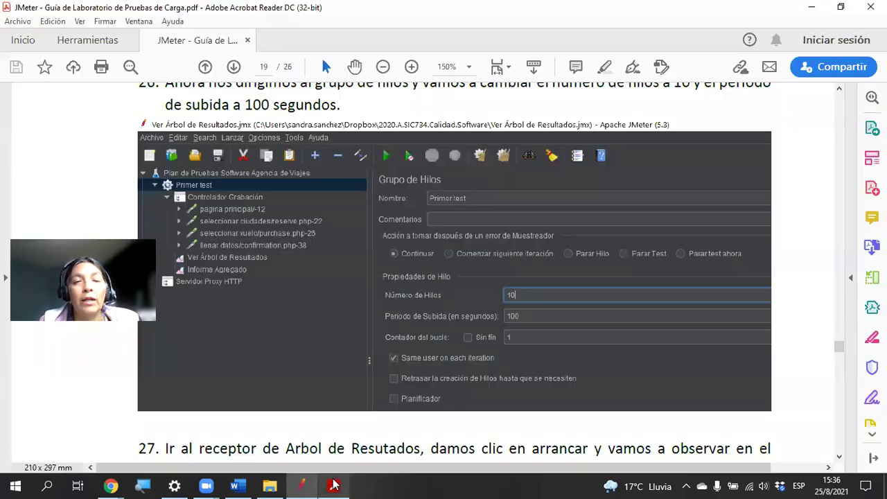
Scroll the lab guide through steps 27–29: the 10-user aggregate report and 100-thread endless-loop setup
{"action": "left_click", "coordinate": [839, 459]}
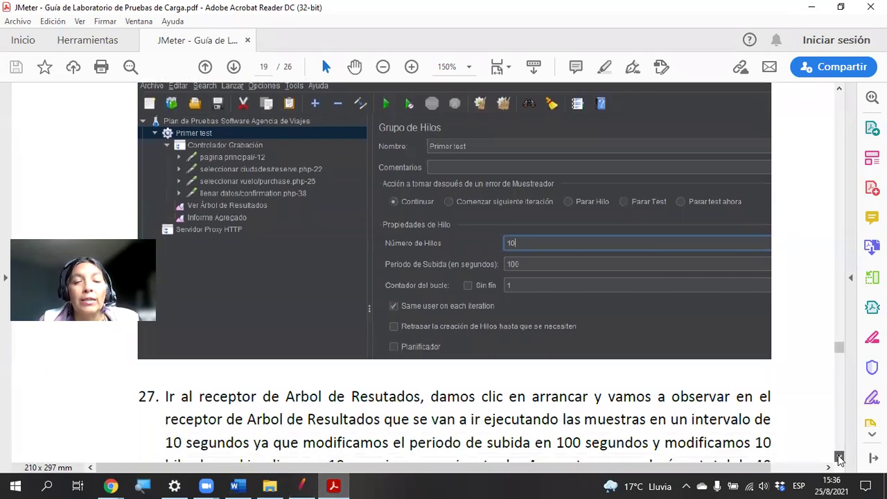
{"action": "left_click_drag", "start_coordinate": [839, 459], "coordinate": [840, 464]}
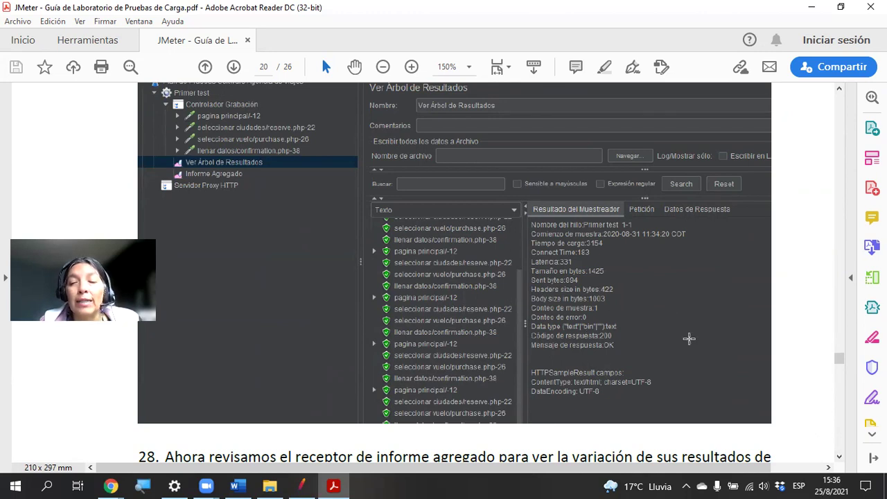
{"action": "left_click", "coordinate": [840, 459]}
{"action": "left_click", "coordinate": [839, 459]}
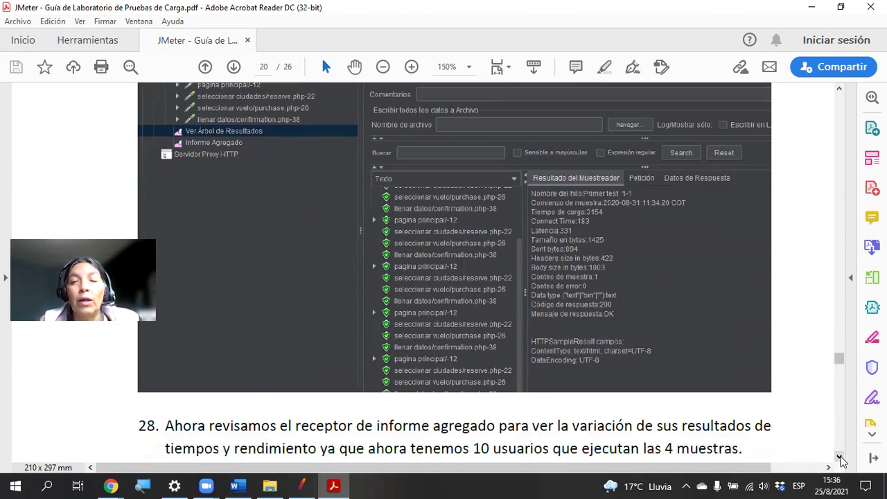
{"action": "left_click", "coordinate": [840, 459]}
{"action": "left_click", "coordinate": [840, 459]}
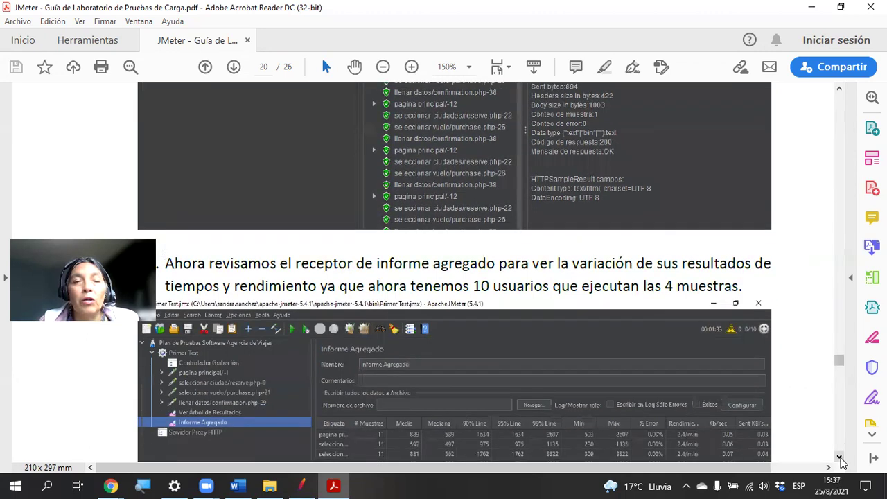
{"action": "left_click", "coordinate": [840, 458]}
{"action": "left_click", "coordinate": [840, 459]}
{"action": "left_click", "coordinate": [839, 459]}
{"action": "left_click", "coordinate": [839, 458]}
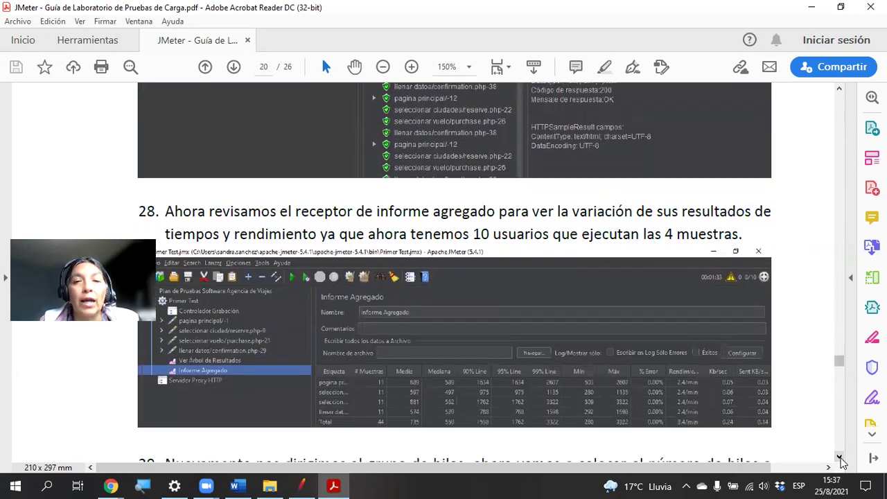
{"action": "left_click", "coordinate": [840, 458]}
{"action": "left_click", "coordinate": [840, 459]}
{"action": "left_click", "coordinate": [839, 459]}
{"action": "left_click", "coordinate": [840, 459]}
{"action": "left_click", "coordinate": [840, 459]}
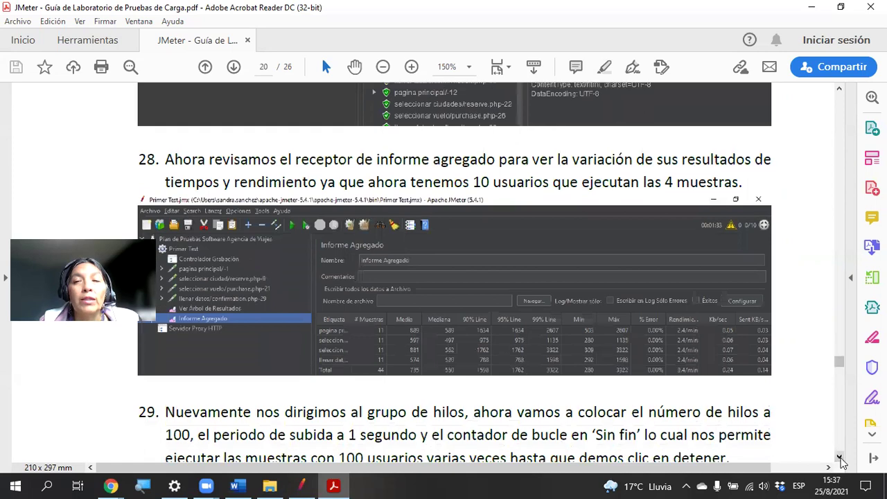
{"action": "left_click", "coordinate": [840, 459]}
{"action": "left_click", "coordinate": [840, 459]}
{"action": "left_click", "coordinate": [840, 458]}
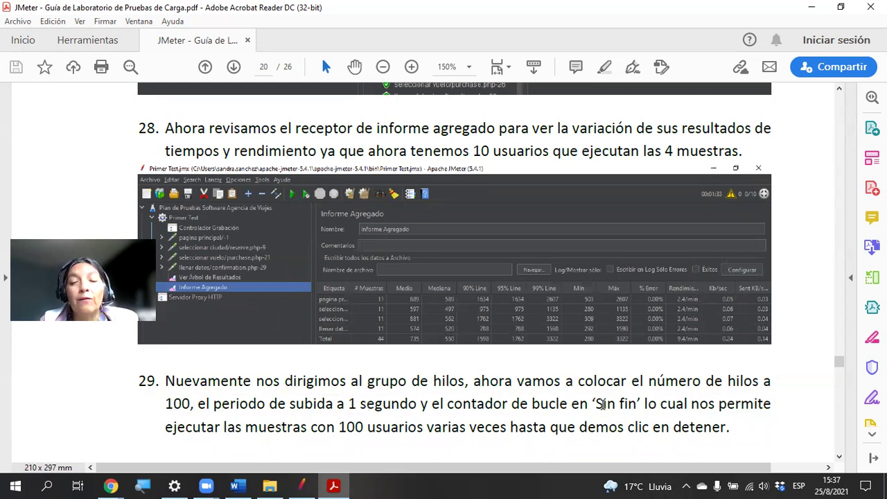
{"action": "left_click", "coordinate": [839, 457]}
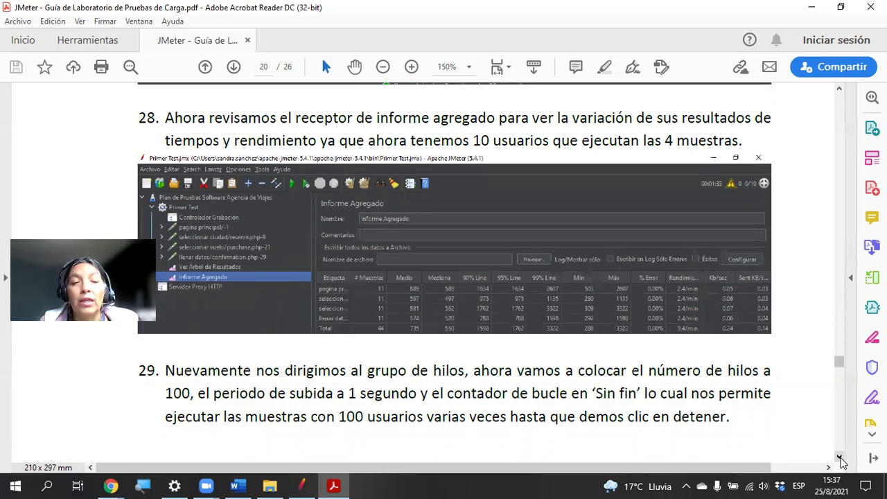
{"action": "scroll", "coordinate": [840, 457], "scroll_direction": "down", "scroll_amount": 10}
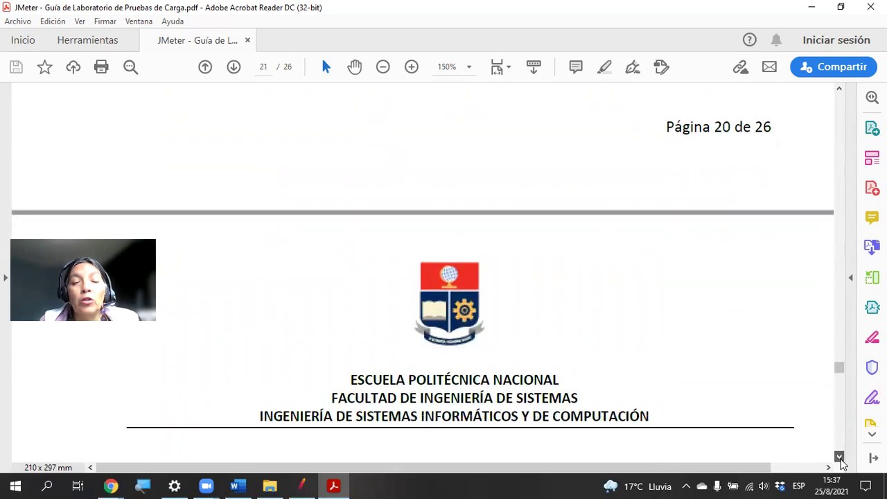
Scroll the guide to page 21, step 30: generating a 1000-row Mockaroo CSV of FullName and CreditCard
{"action": "scroll", "coordinate": [839, 458], "scroll_direction": "down", "scroll_amount": 2}
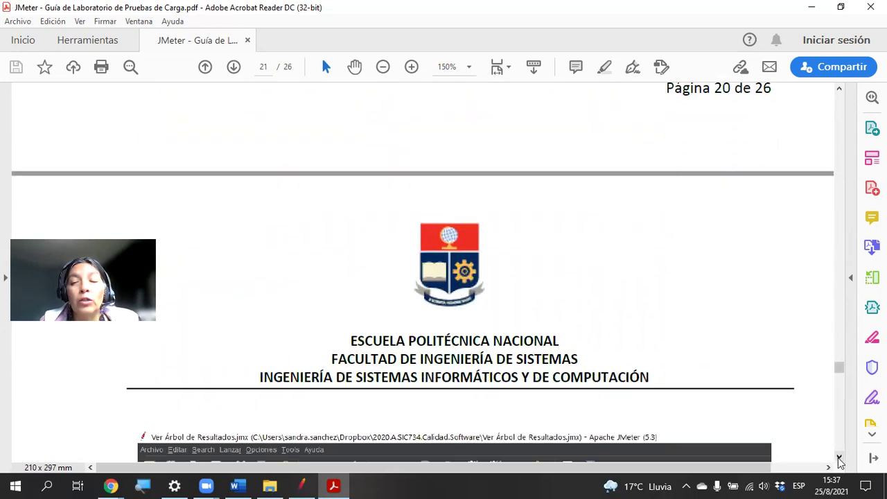
{"action": "left_click", "coordinate": [839, 458]}
{"action": "left_click", "coordinate": [839, 458]}
{"action": "scroll", "coordinate": [839, 459], "scroll_direction": "down", "scroll_amount": 10}
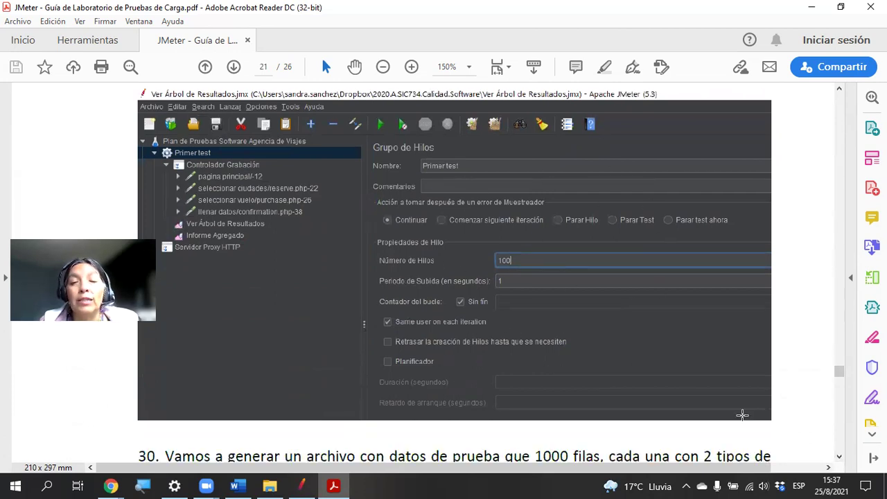
{"action": "scroll", "coordinate": [838, 462], "scroll_direction": "down", "scroll_amount": 4}
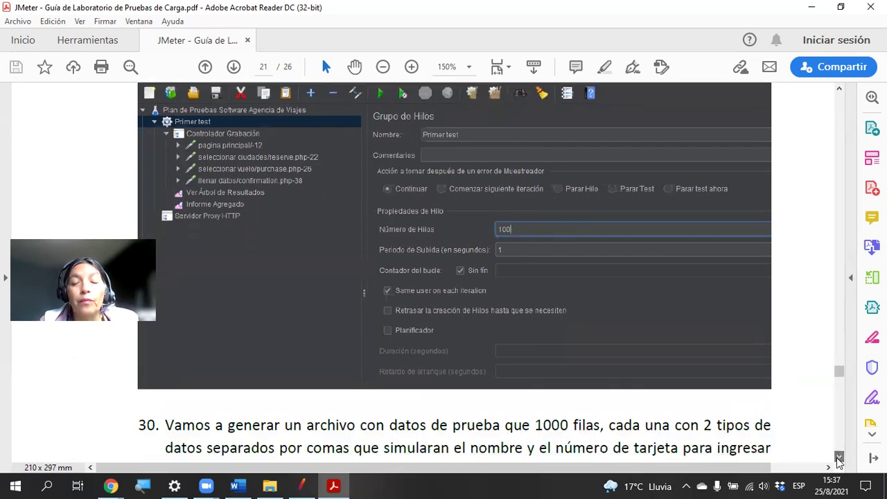
{"action": "scroll", "coordinate": [838, 463], "scroll_direction": "down", "scroll_amount": 3}
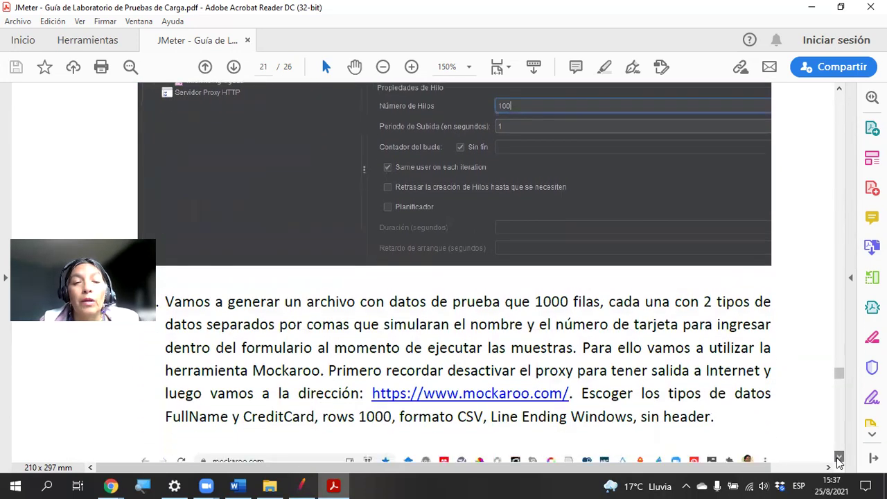
{"action": "scroll", "coordinate": [839, 462], "scroll_direction": "down", "scroll_amount": 3}
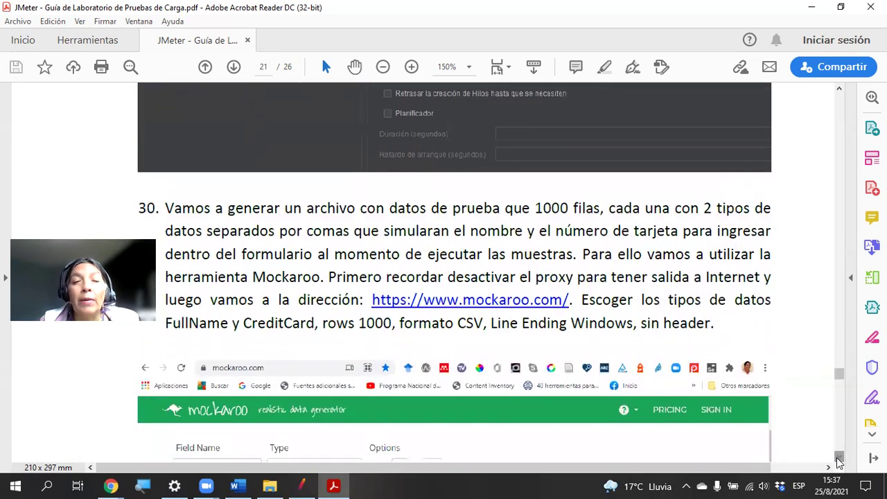
{"action": "scroll", "coordinate": [839, 463], "scroll_direction": "down", "scroll_amount": 1}
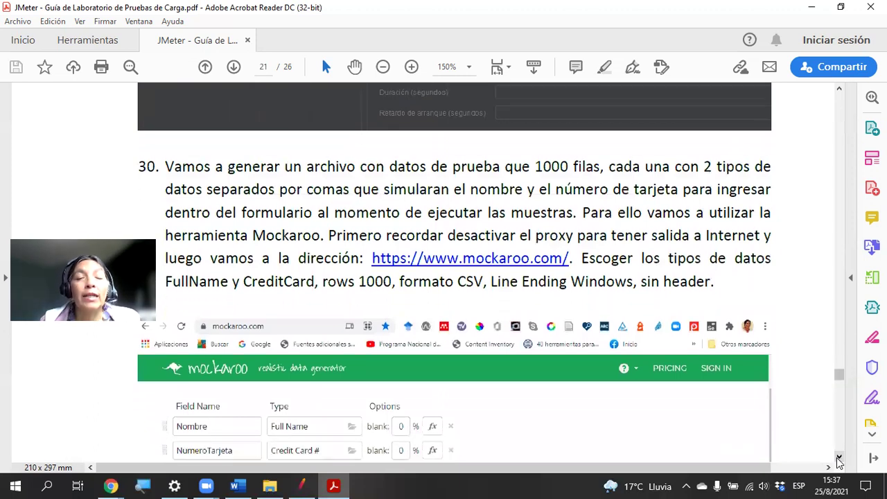
{"action": "scroll", "coordinate": [839, 463], "scroll_direction": "down", "scroll_amount": 1}
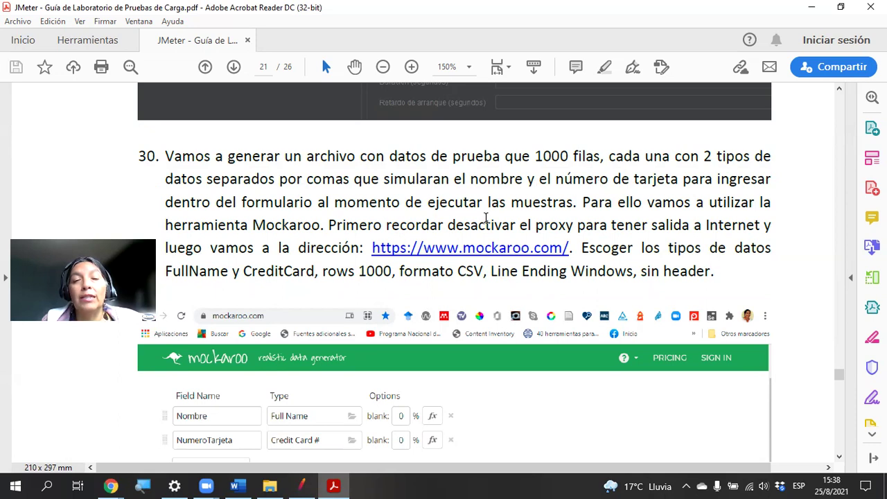
Confirm the system proxy is off, then open mockaroo.com from the lab guide's link, allowing it
{"action": "left_click", "coordinate": [180, 485]}
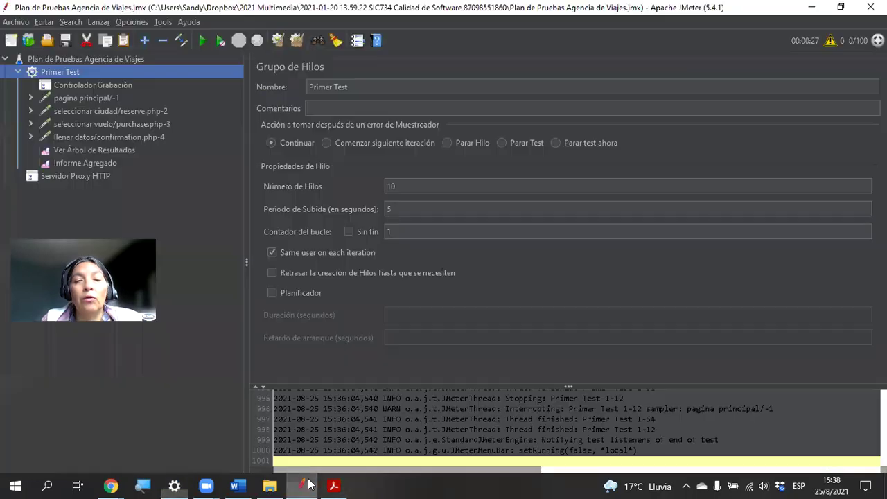
{"action": "left_click", "coordinate": [309, 484]}
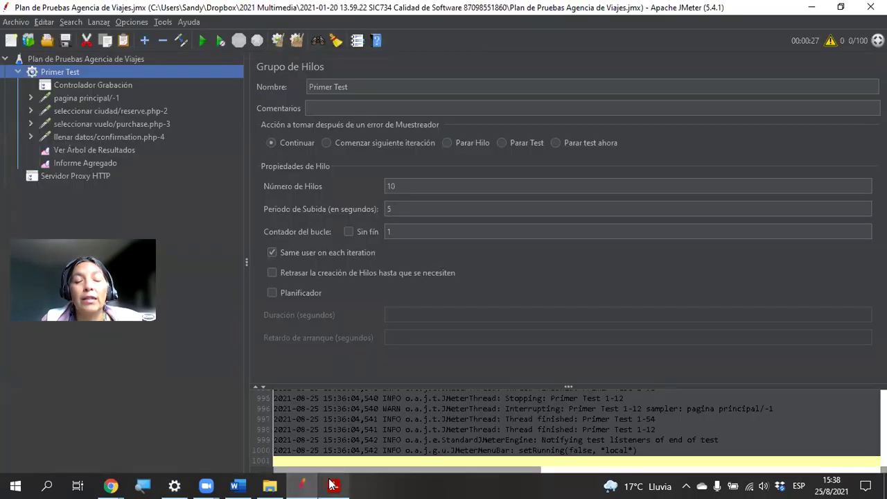
{"action": "left_click", "coordinate": [333, 485]}
{"action": "left_click", "coordinate": [400, 249]}
{"action": "left_click", "coordinate": [406, 255]}
{"action": "left_click", "coordinate": [446, 282]}
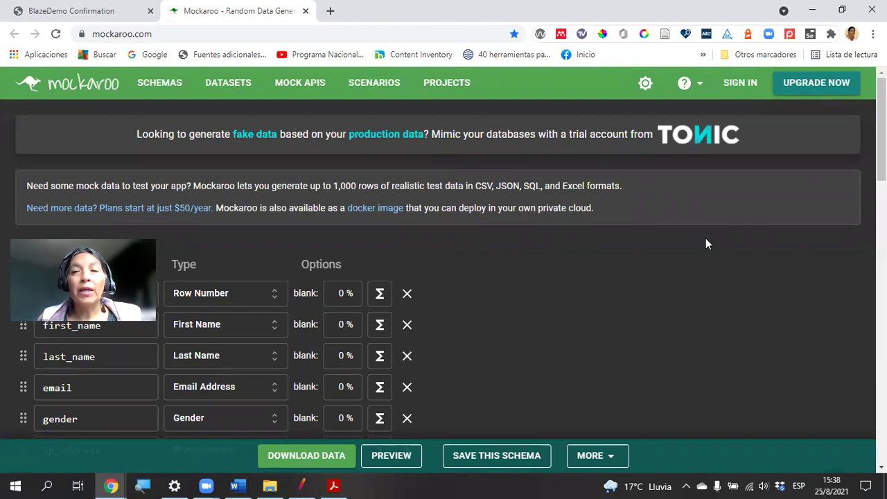
Review the Mockaroo schema and leave the output at 1000 rows in CSV format
{"action": "scroll", "coordinate": [443, 263], "scroll_direction": "down", "scroll_amount": 2}
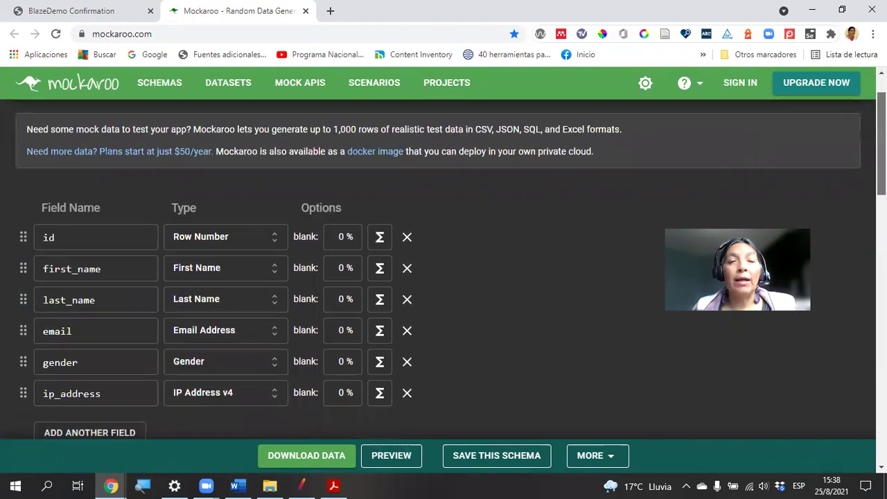
{"action": "scroll", "coordinate": [443, 263], "scroll_direction": "up", "scroll_amount": 2}
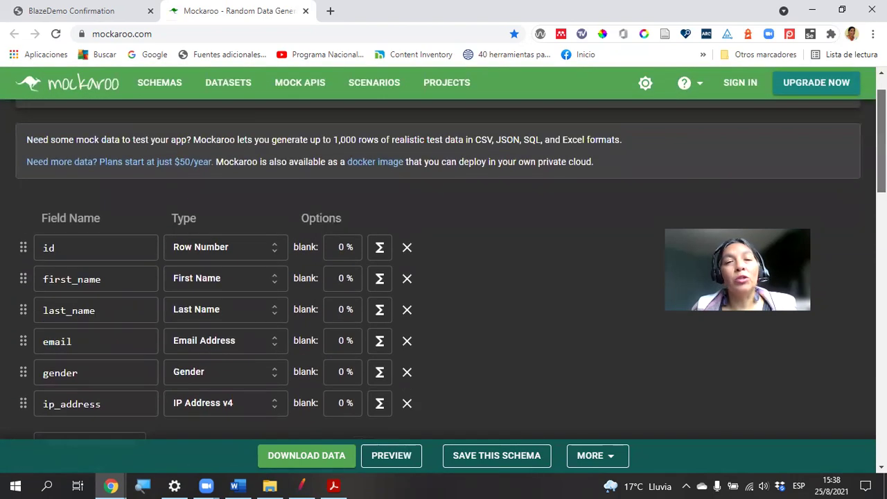
{"action": "scroll", "coordinate": [443, 270], "scroll_direction": "down", "scroll_amount": 1}
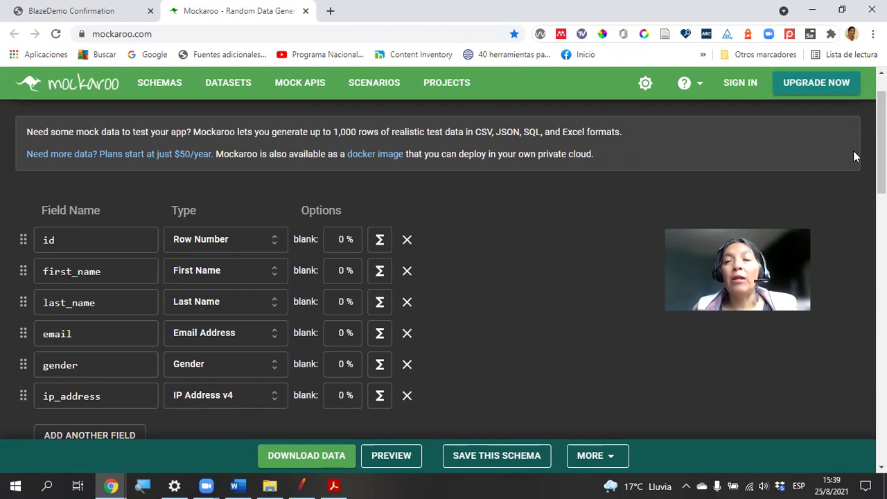
{"action": "scroll", "coordinate": [444, 257], "scroll_direction": "down", "scroll_amount": 1}
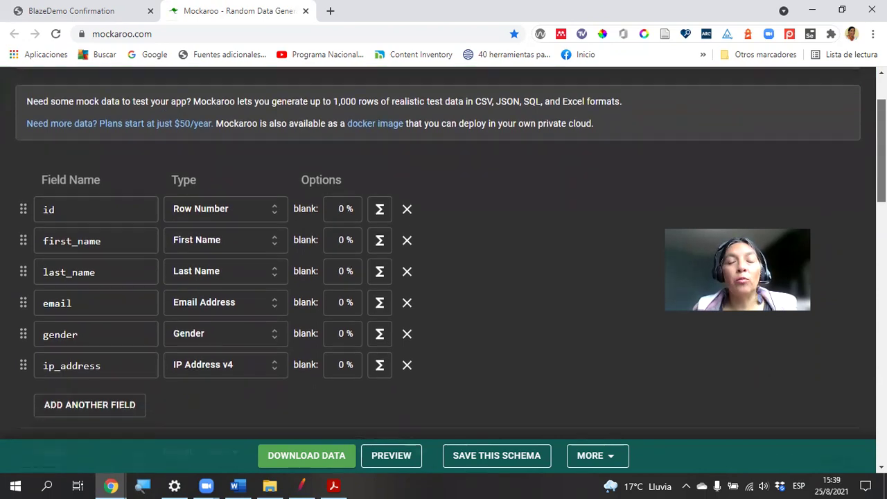
{"action": "scroll", "coordinate": [444, 256], "scroll_direction": "down", "scroll_amount": 1}
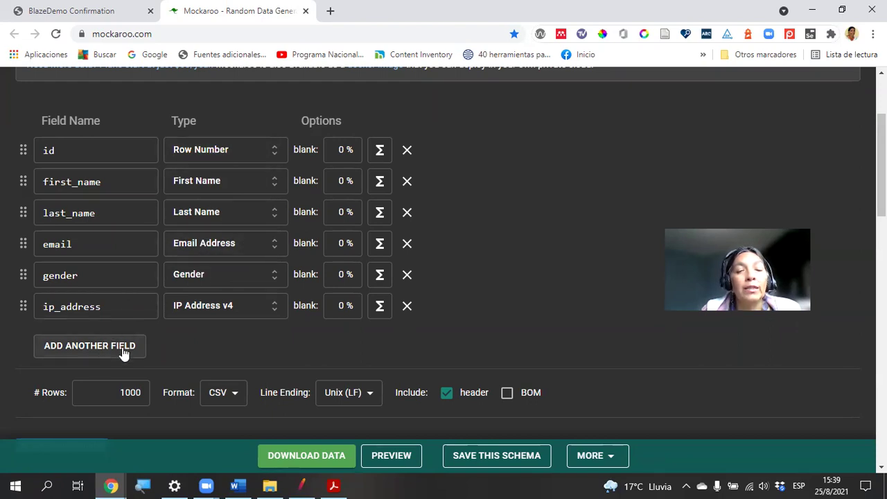
{"action": "left_click", "coordinate": [238, 401]}
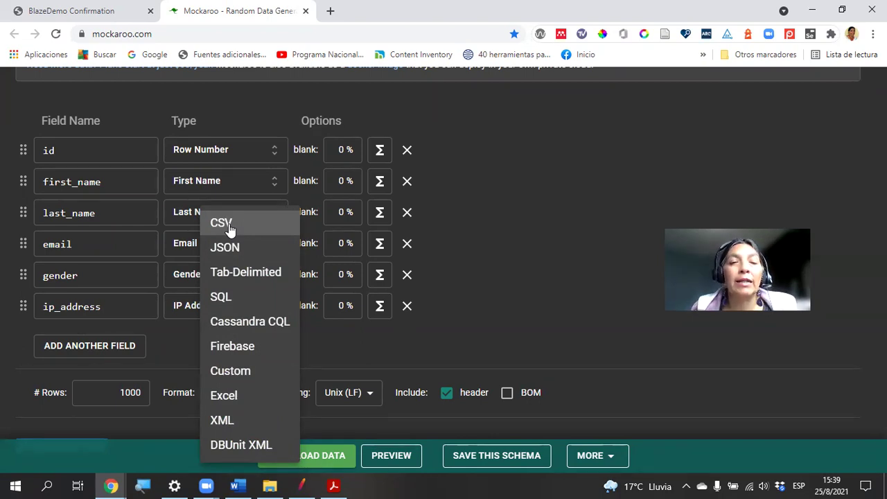
{"action": "left_click", "coordinate": [494, 311]}
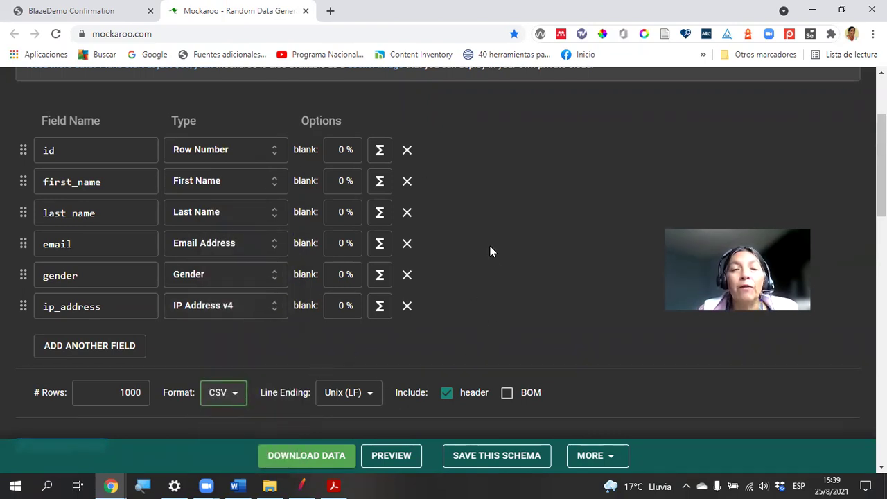
{"action": "left_click", "coordinate": [333, 485]}
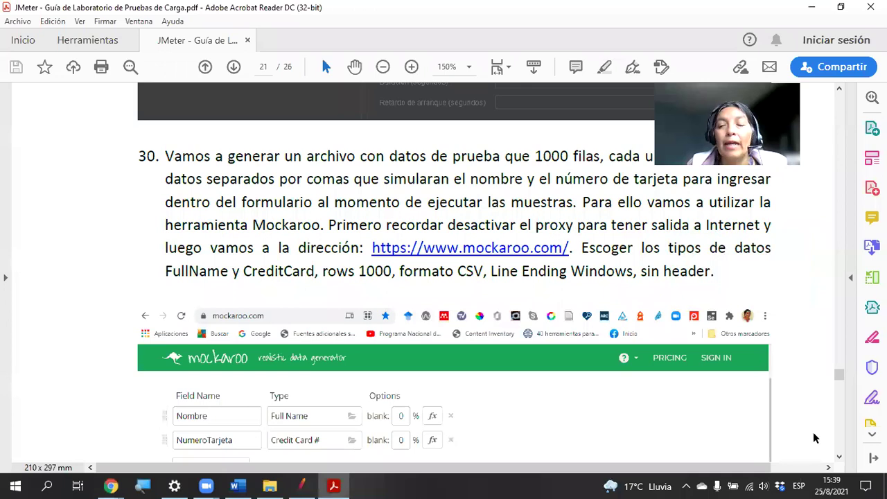
Scroll the PDF guide down to its Mockaroo settings screenshot
{"action": "left_click", "coordinate": [838, 457]}
{"action": "left_click", "coordinate": [838, 457]}
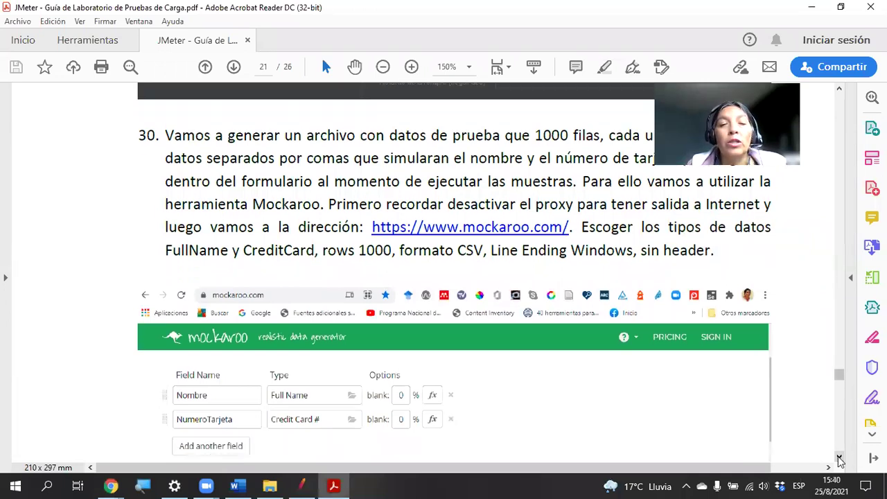
{"action": "left_click", "coordinate": [839, 459]}
{"action": "left_click", "coordinate": [839, 459]}
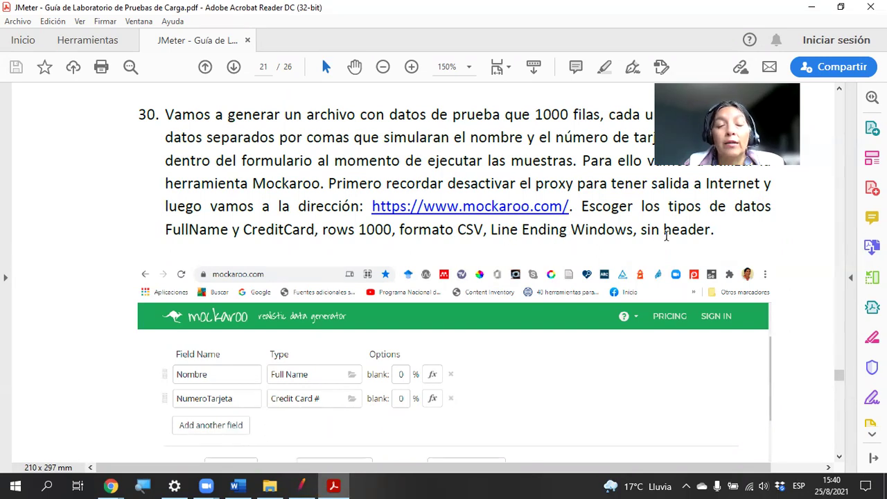
{"action": "left_click", "coordinate": [839, 457]}
{"action": "left_click_drag", "start_coordinate": [839, 457], "coordinate": [839, 457]}
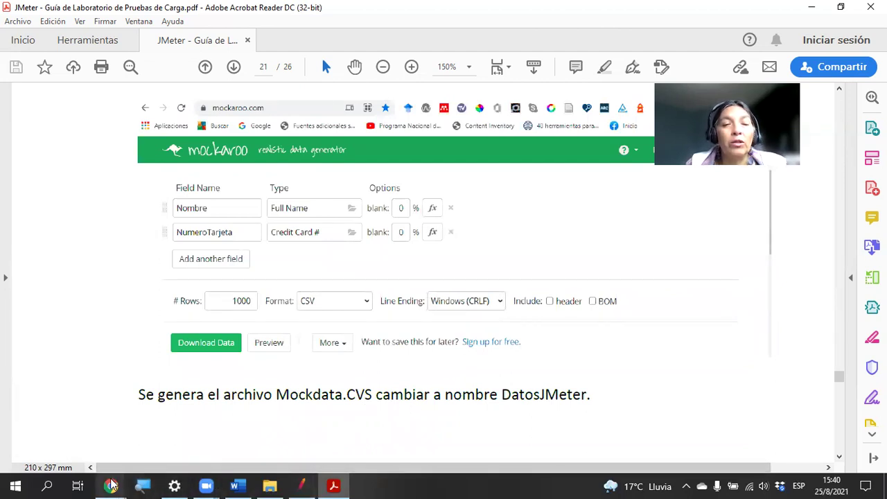
Minimize the BlazeDemo browser window and bring the Mockaroo window forward
{"action": "mouse_move", "coordinate": [116, 487]}
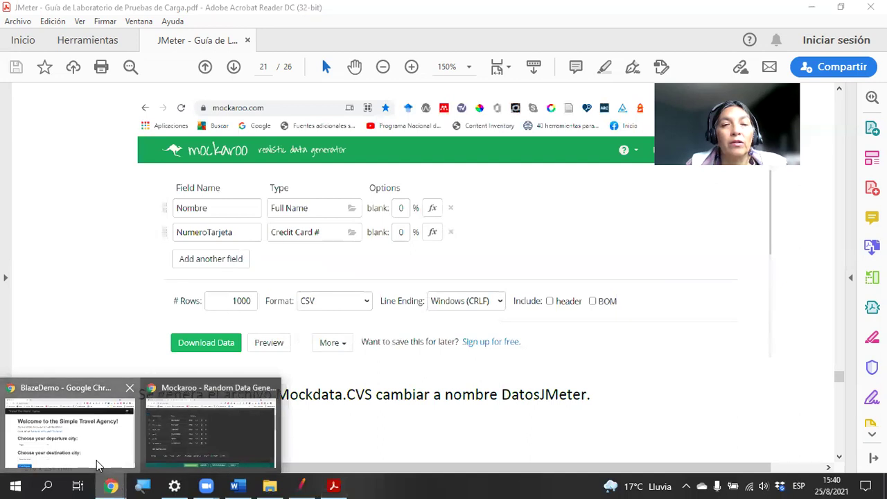
{"action": "left_click", "coordinate": [99, 463]}
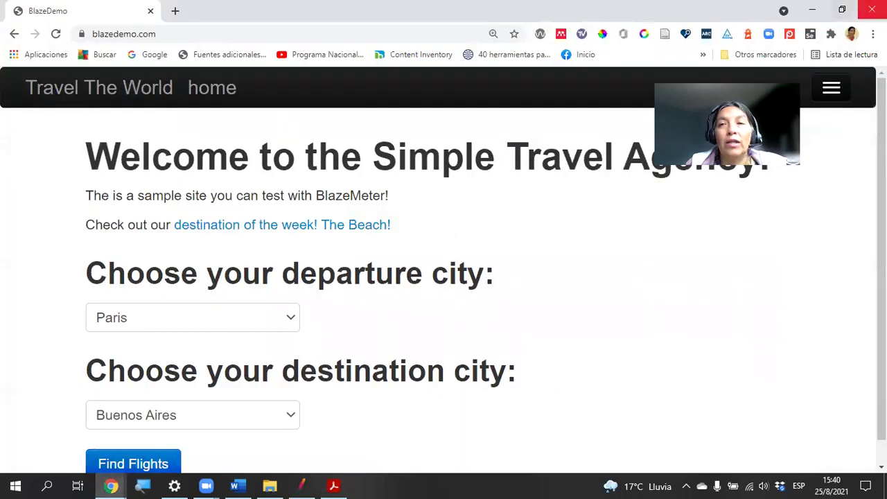
{"action": "left_click", "coordinate": [872, 11]}
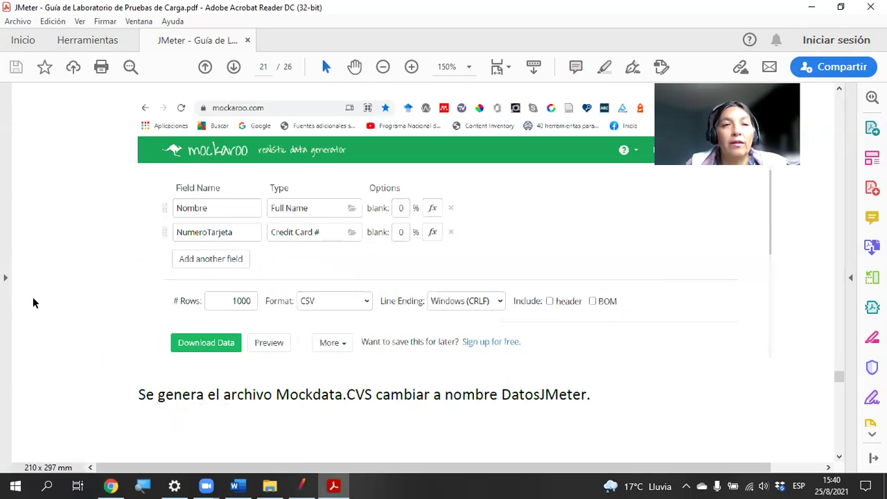
{"action": "left_click", "coordinate": [111, 485]}
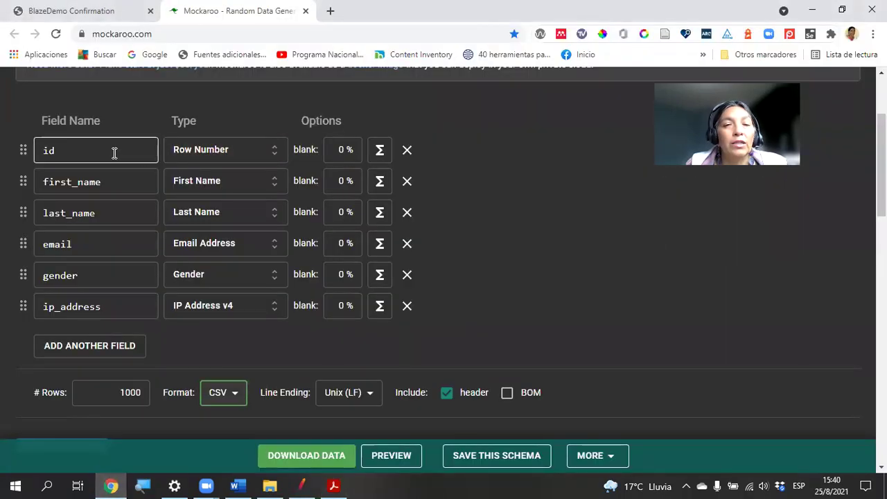
Delete the ip_address, gender, email and last_name fields, then select the id field name
{"action": "left_click", "coordinate": [408, 308]}
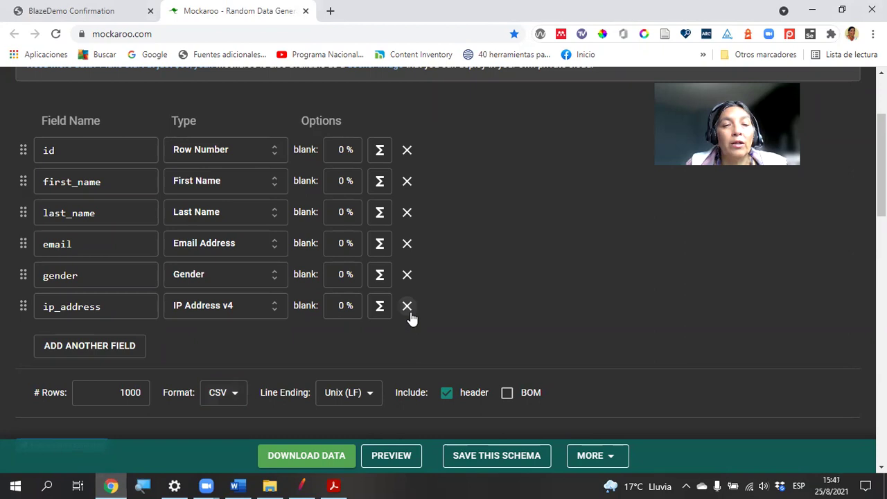
{"action": "left_click", "coordinate": [407, 275]}
{"action": "left_click", "coordinate": [407, 244]}
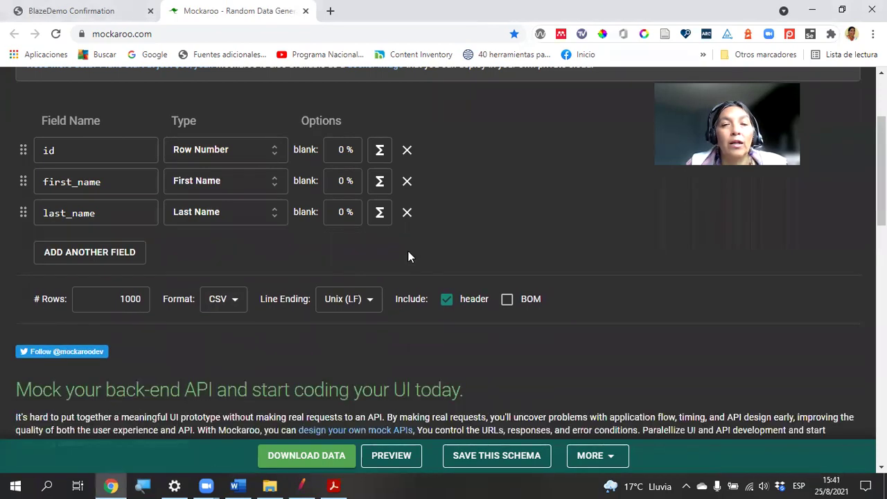
{"action": "left_click", "coordinate": [407, 213]}
{"action": "left_click", "coordinate": [69, 148]}
{"action": "double_click", "coordinate": [70, 149]}
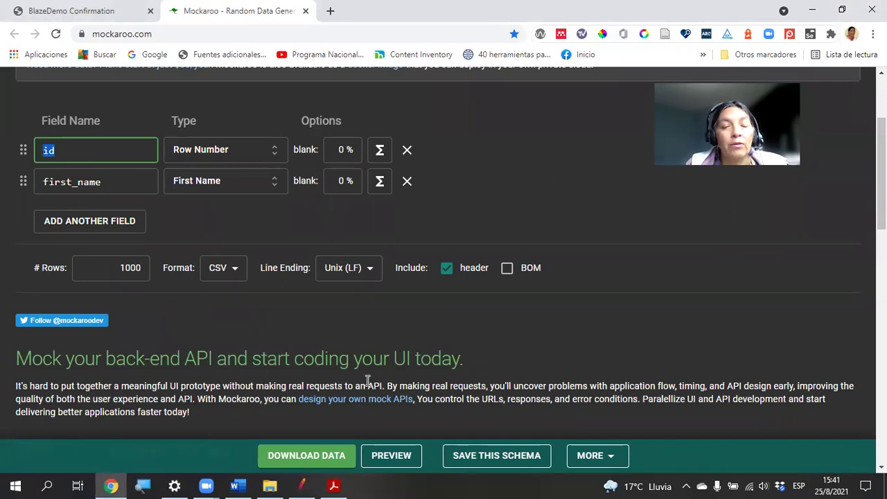
{"action": "left_click", "coordinate": [333, 484]}
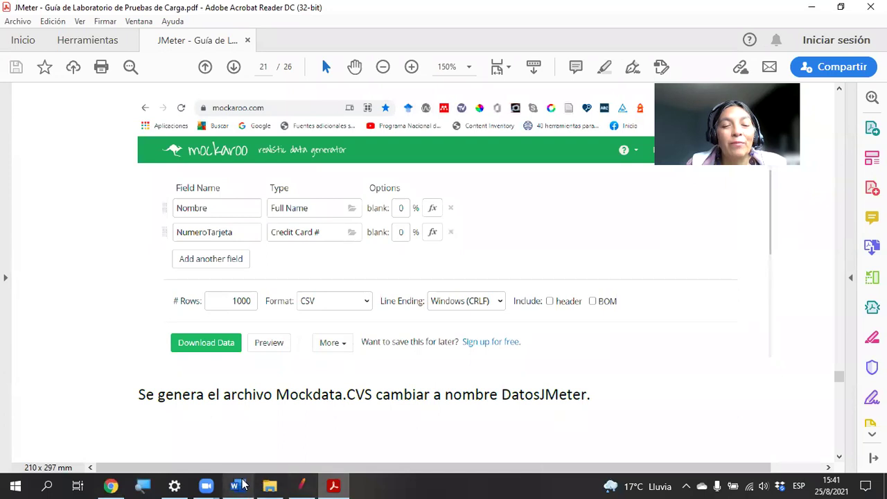
Rename the id field to Nombre and set its type to Full Name
{"action": "left_click", "coordinate": [117, 484]}
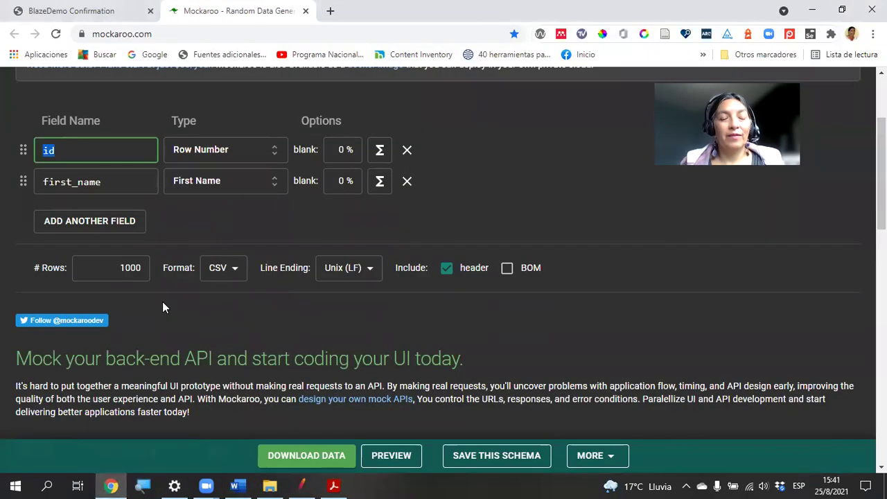
{"action": "type", "text": "Nombre"}
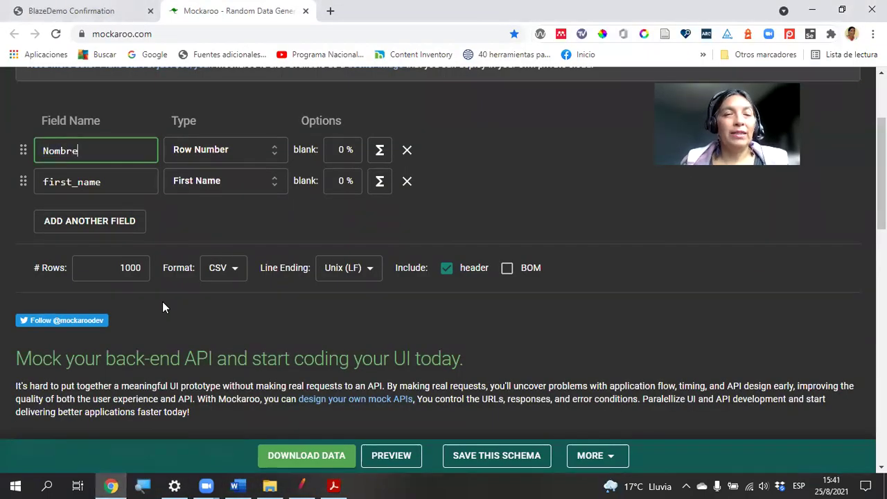
{"action": "left_click", "coordinate": [270, 157]}
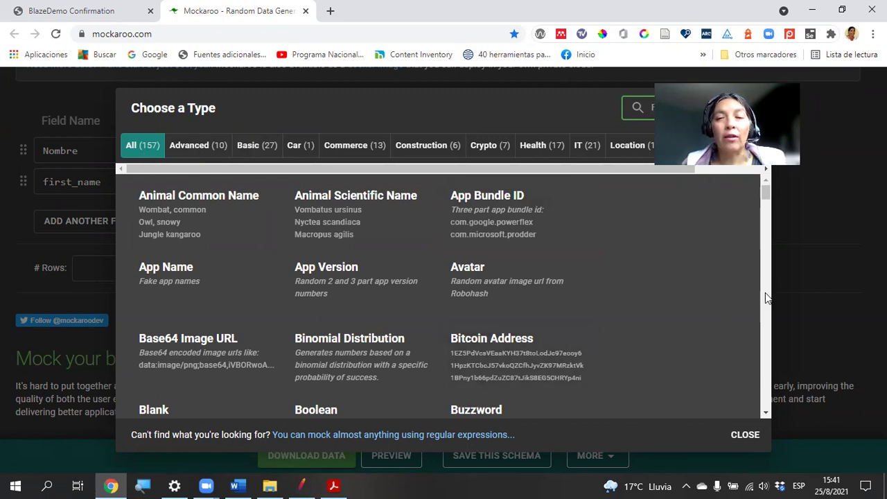
{"action": "left_click_drag", "start_coordinate": [766, 191], "coordinate": [765, 267]}
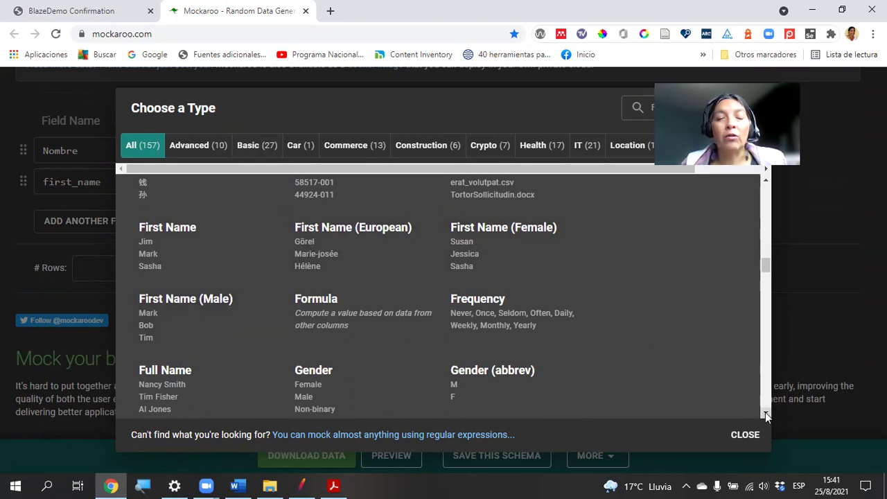
{"action": "scroll", "coordinate": [765, 414], "scroll_direction": "down", "scroll_amount": 3}
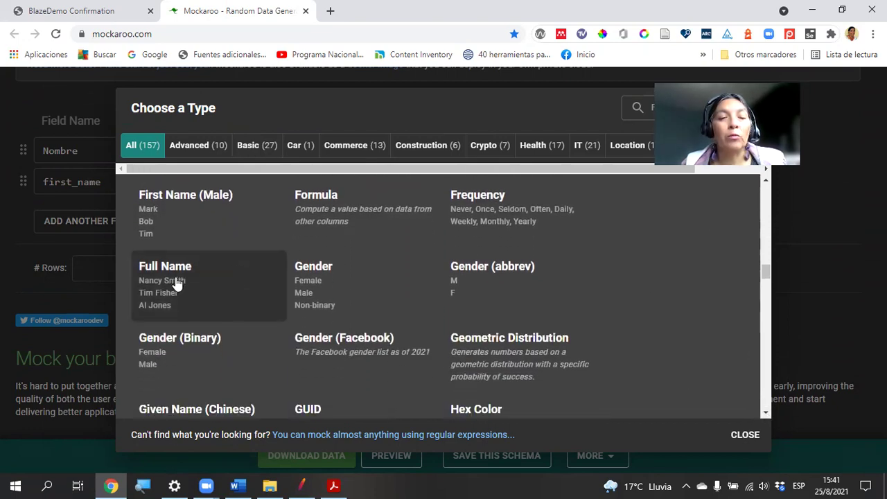
{"action": "left_click", "coordinate": [177, 283]}
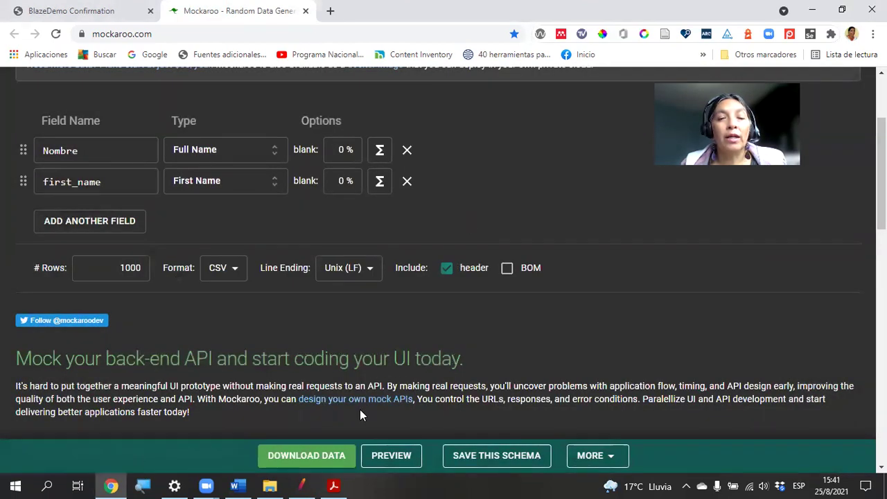
{"action": "left_click", "coordinate": [333, 485]}
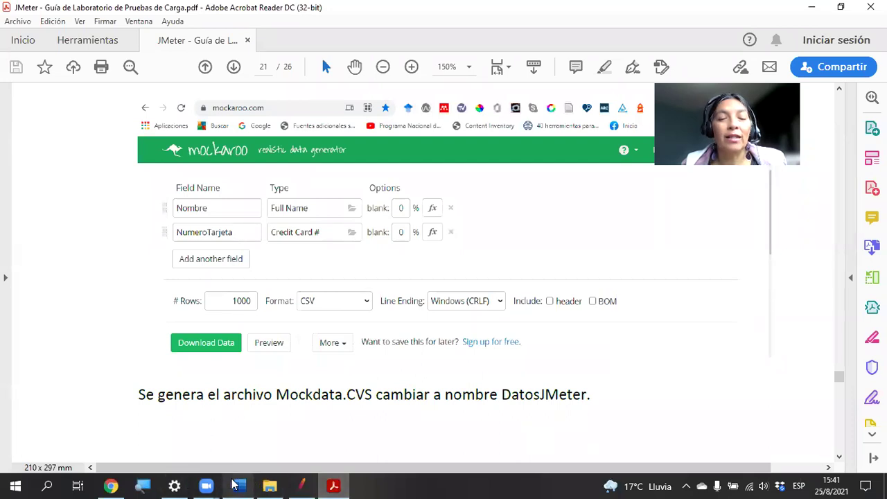
Rename the first_name field to NumeroTarjeta
{"action": "left_click", "coordinate": [111, 485]}
{"action": "double_click", "coordinate": [109, 180]}
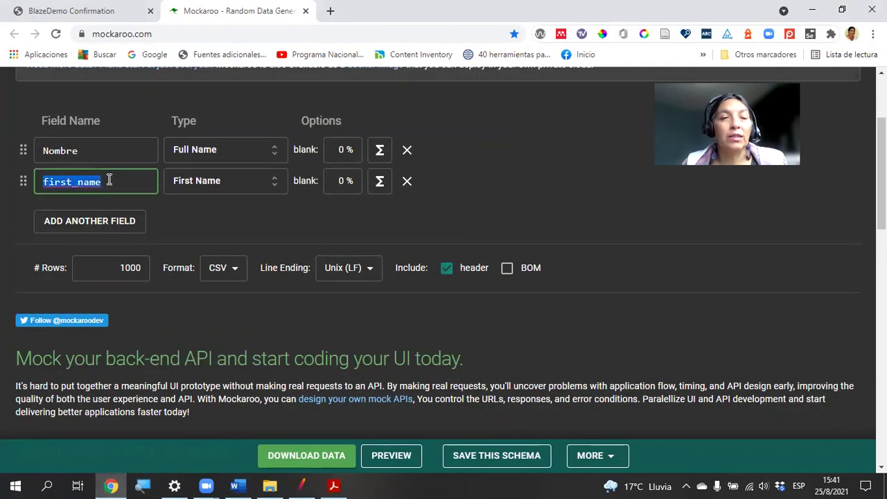
{"action": "type", "text": "NumeroTarjeta"}
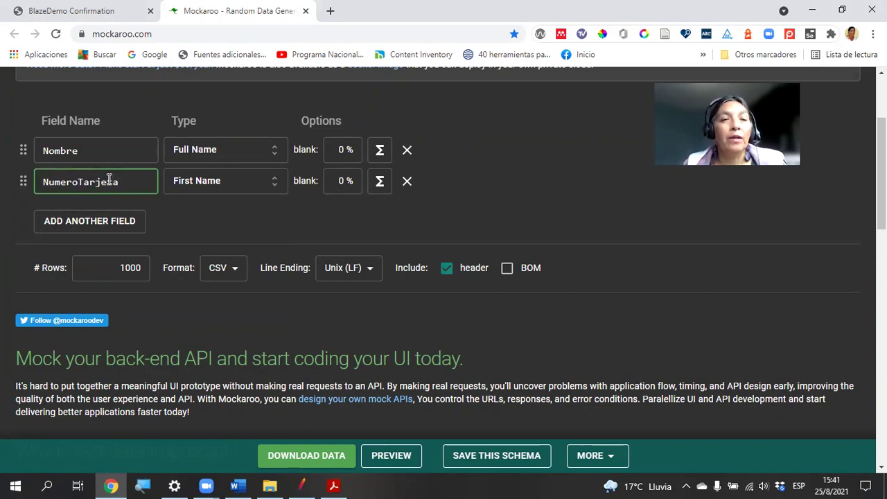
{"action": "left_click", "coordinate": [339, 485]}
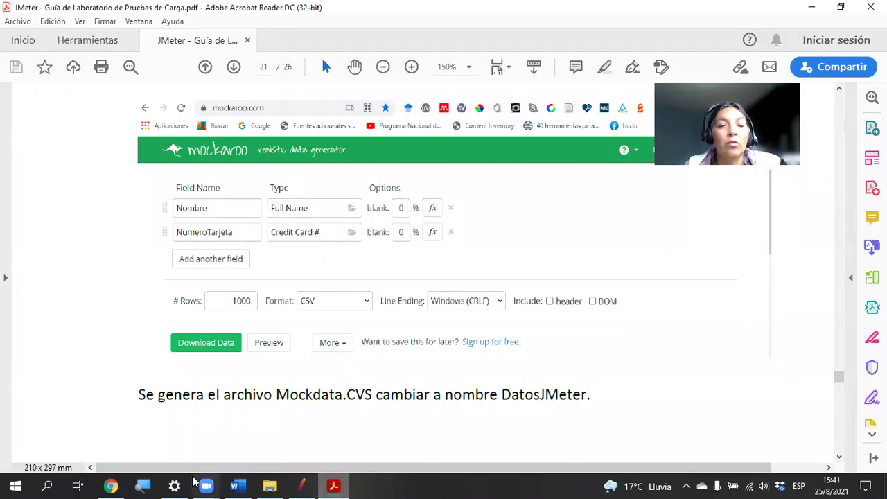
Set the NumeroTarjeta field's type to Credit Card #
{"action": "left_click", "coordinate": [111, 485]}
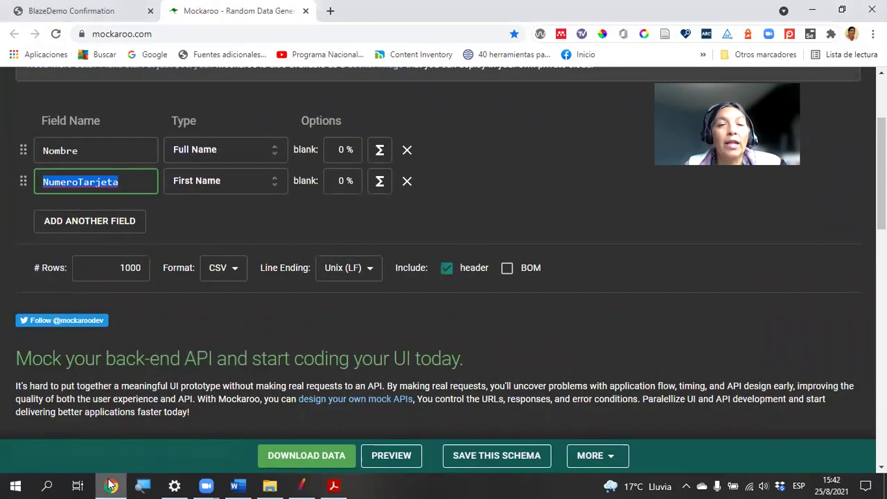
{"action": "left_click", "coordinate": [257, 183]}
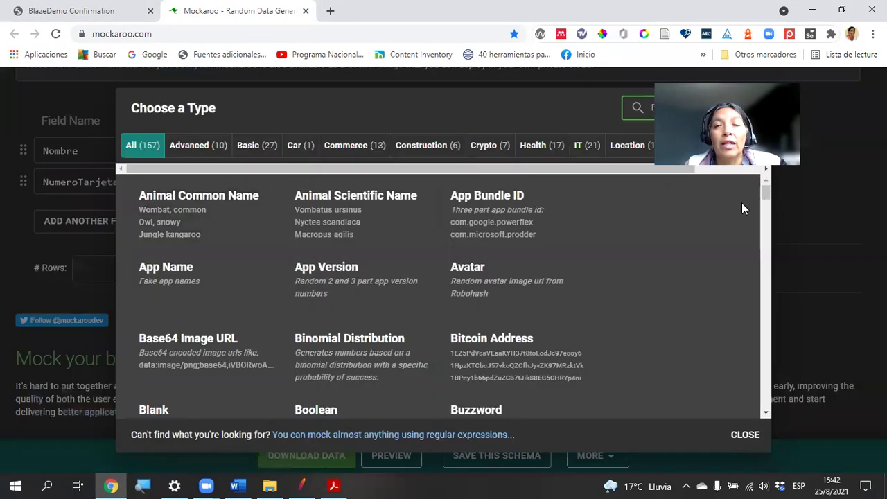
{"action": "left_click_drag", "start_coordinate": [768, 193], "coordinate": [769, 213]}
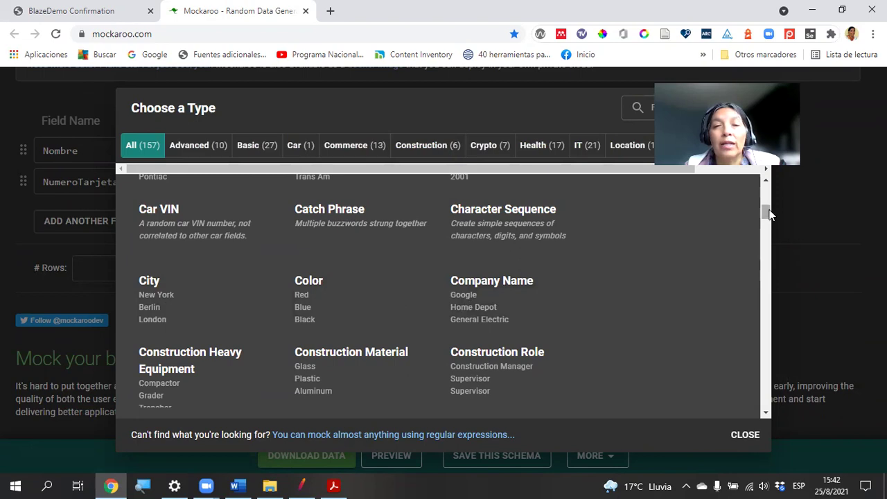
{"action": "left_click_drag", "start_coordinate": [767, 215], "coordinate": [771, 233]}
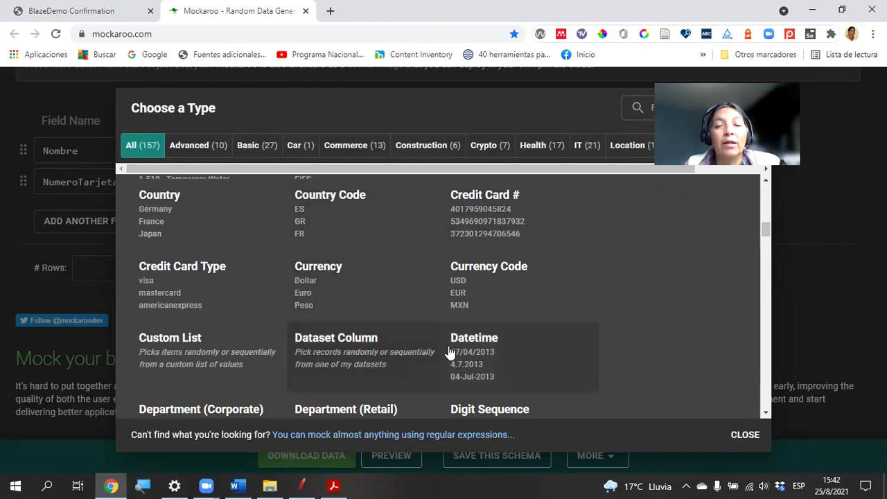
{"action": "left_click", "coordinate": [480, 210]}
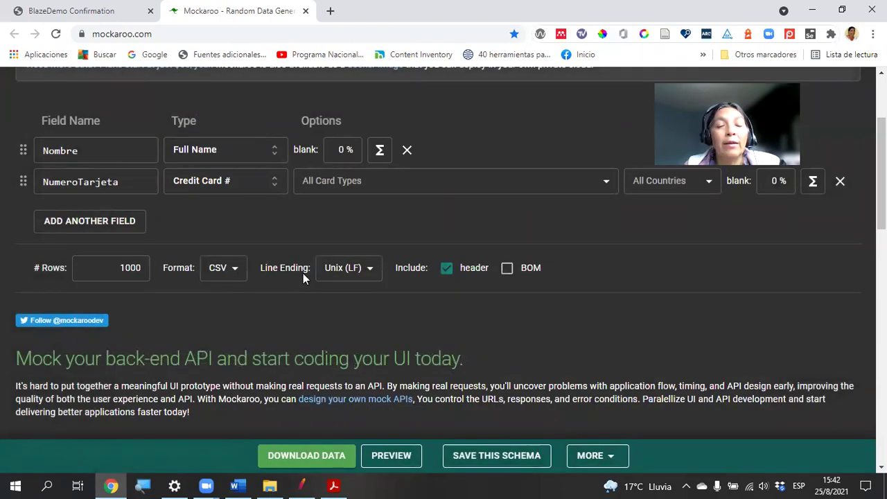
Switch the CSV line endings from Unix (LF) to Windows (CRLF), then look over the page
{"action": "left_click", "coordinate": [374, 273]}
{"action": "left_click", "coordinate": [374, 294]}
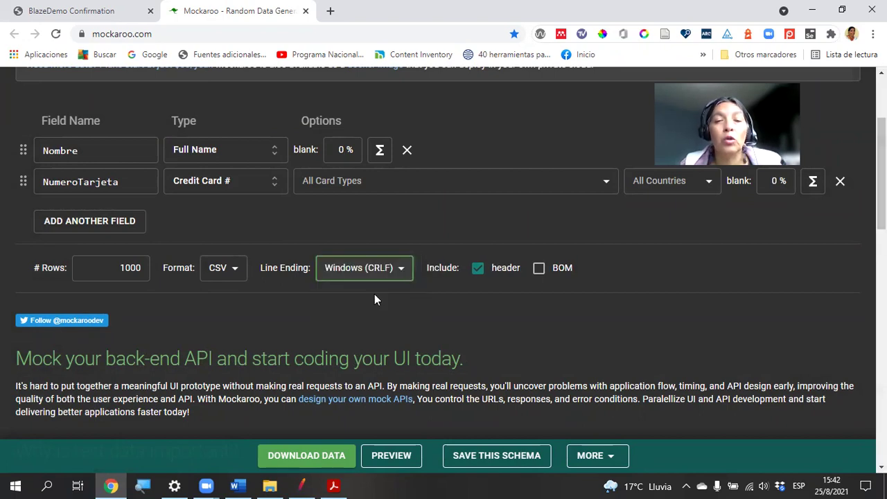
{"action": "scroll", "coordinate": [444, 263], "scroll_direction": "down", "scroll_amount": 4}
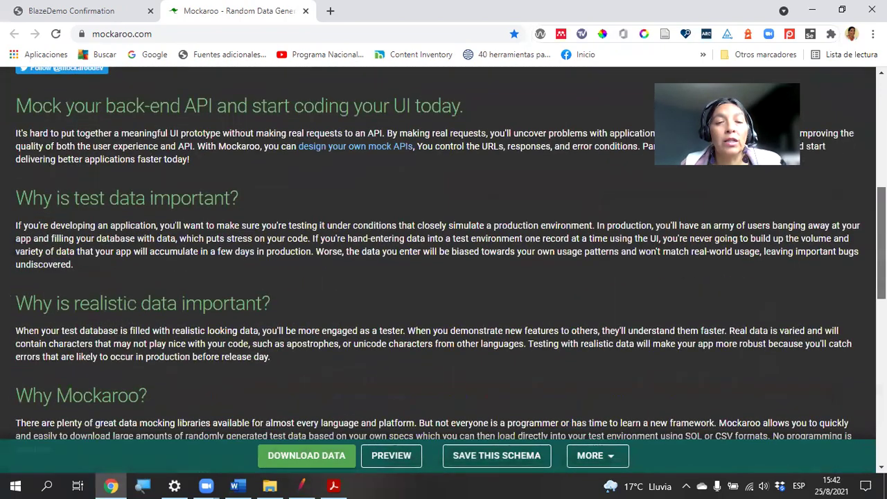
{"action": "scroll", "coordinate": [444, 264], "scroll_direction": "up", "scroll_amount": 3}
{"action": "scroll", "coordinate": [443, 264], "scroll_direction": "down", "scroll_amount": 1}
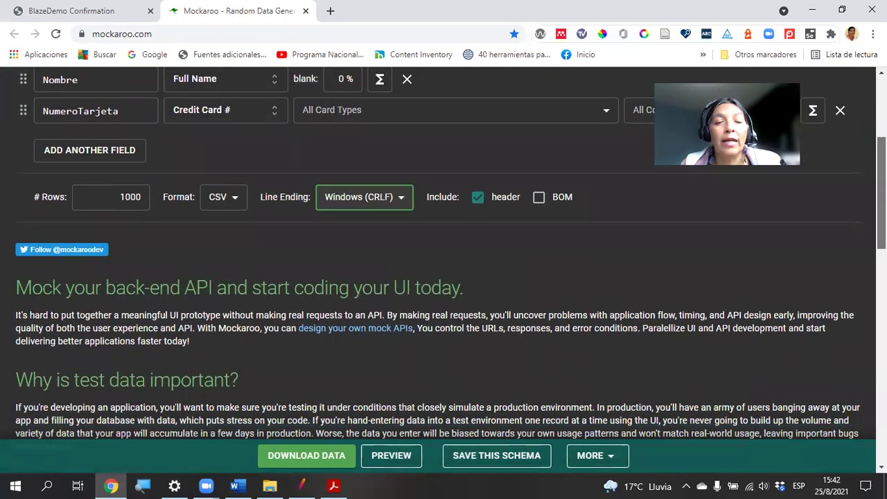
{"action": "scroll", "coordinate": [443, 263], "scroll_direction": "up", "scroll_amount": 1}
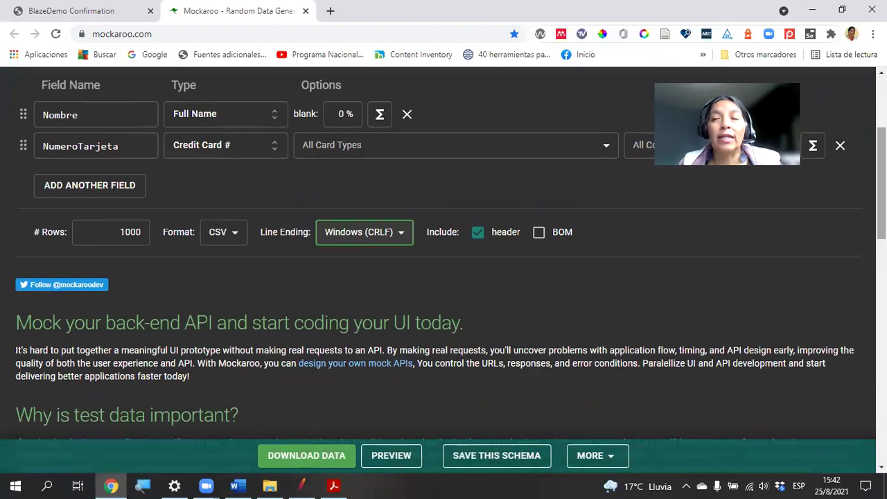
{"action": "scroll", "coordinate": [444, 263], "scroll_direction": "down", "scroll_amount": 3}
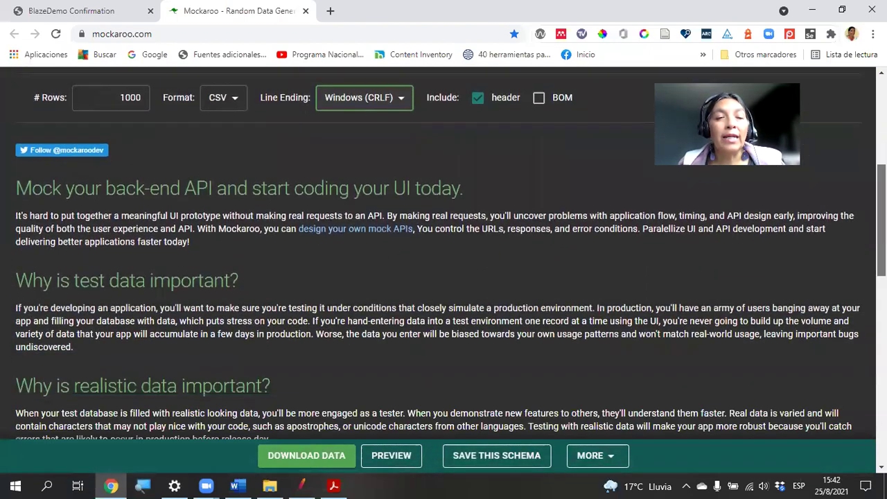
{"action": "scroll", "coordinate": [443, 263], "scroll_direction": "down", "scroll_amount": 1}
{"action": "scroll", "coordinate": [366, 176], "scroll_direction": "down", "scroll_amount": 1}
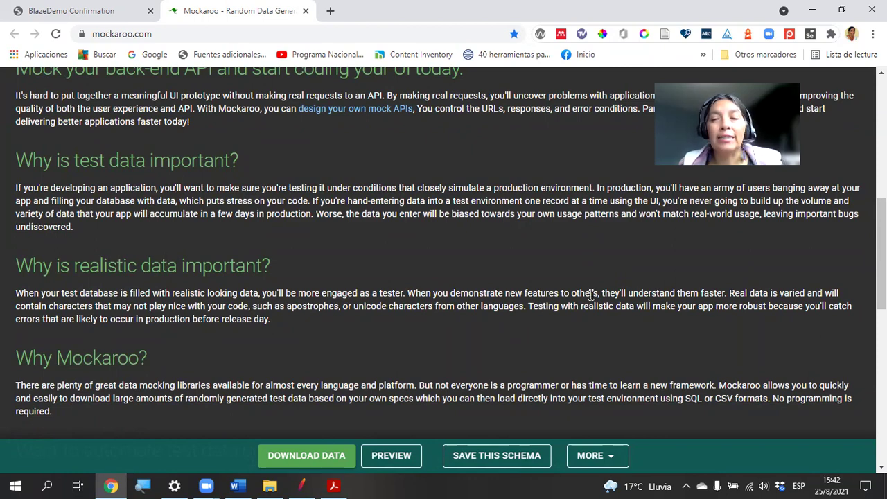
{"action": "scroll", "coordinate": [881, 252], "scroll_direction": "down", "scroll_amount": 3}
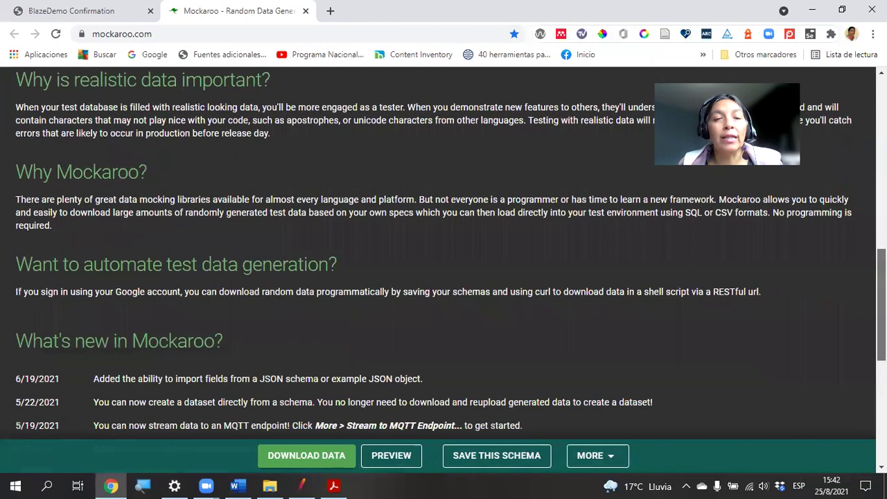
{"action": "scroll", "coordinate": [881, 253], "scroll_direction": "up", "scroll_amount": 2}
{"action": "scroll", "coordinate": [450, 256], "scroll_direction": "down", "scroll_amount": 1}
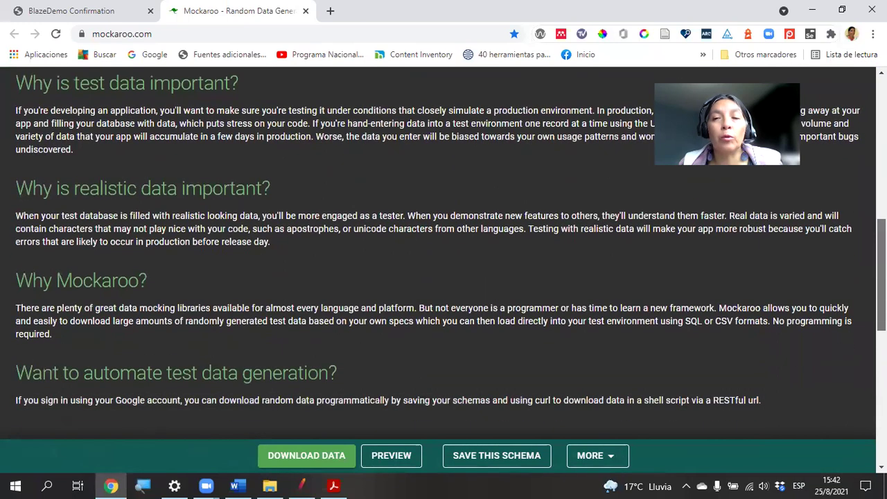
{"action": "scroll", "coordinate": [443, 268], "scroll_direction": "down", "scroll_amount": 1}
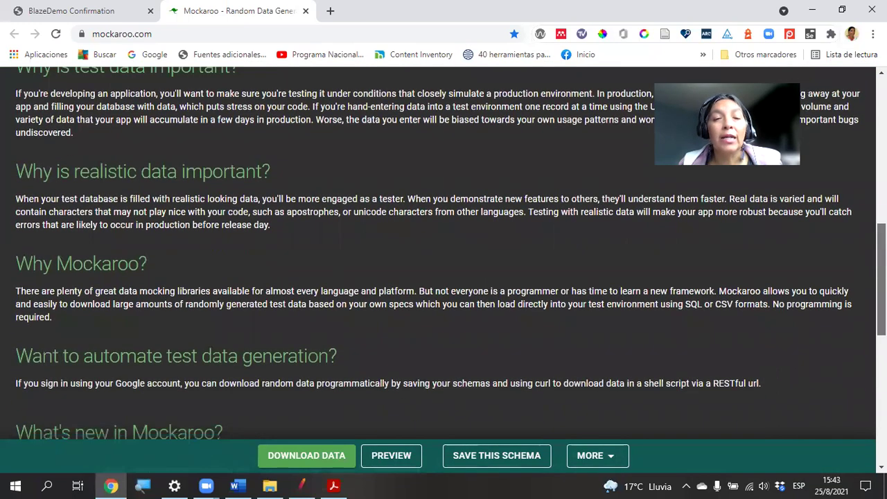
{"action": "scroll", "coordinate": [401, 293], "scroll_direction": "down", "scroll_amount": 2}
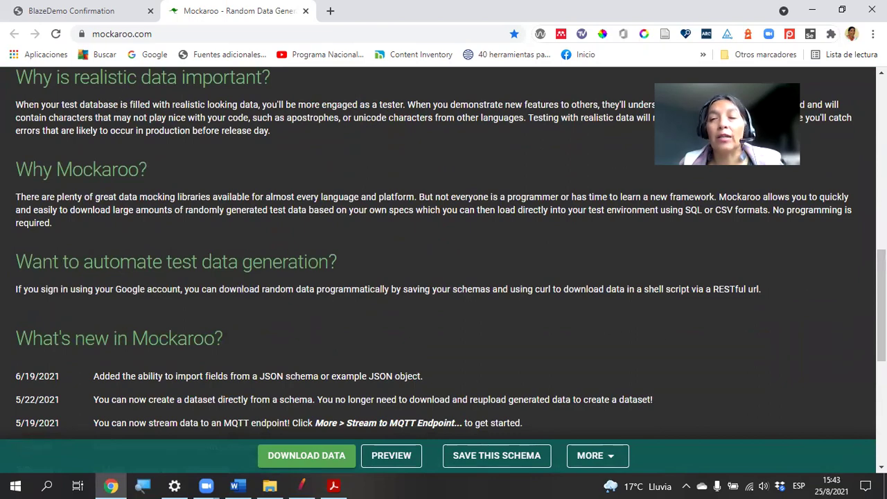
{"action": "scroll", "coordinate": [443, 270], "scroll_direction": "down", "scroll_amount": 5}
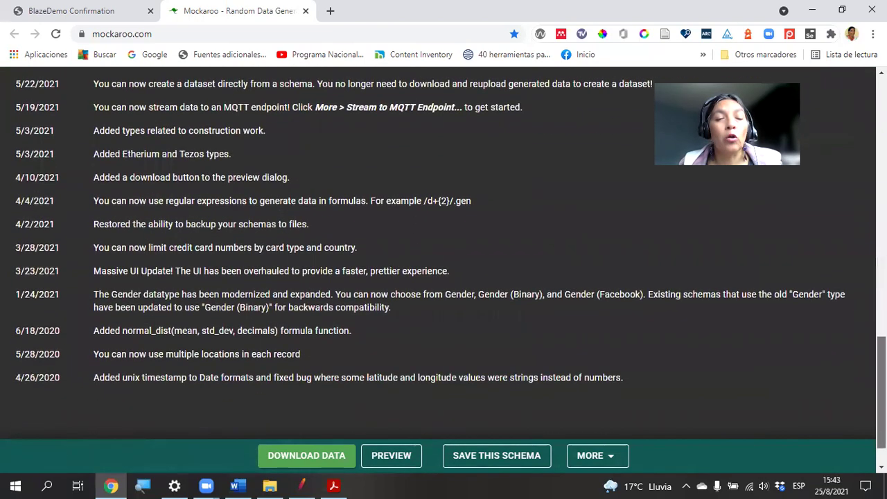
{"action": "scroll", "coordinate": [444, 269], "scroll_direction": "up", "scroll_amount": 10}
{"action": "scroll", "coordinate": [443, 270], "scroll_direction": "down", "scroll_amount": 1}
{"action": "scroll", "coordinate": [444, 270], "scroll_direction": "down", "scroll_amount": 1}
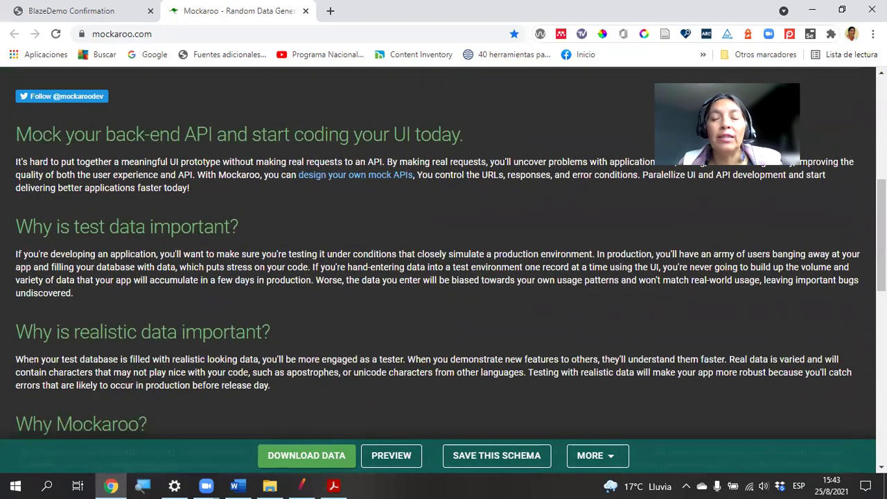
{"action": "scroll", "coordinate": [444, 269], "scroll_direction": "up", "scroll_amount": 2}
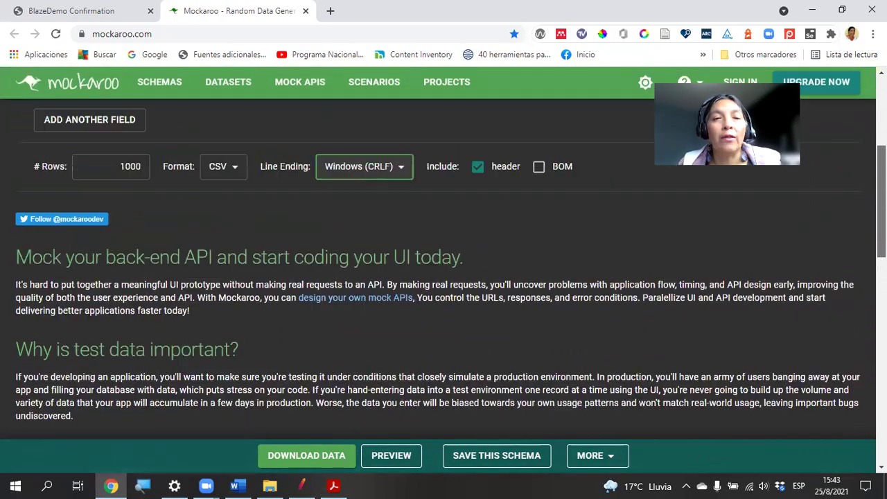
{"action": "scroll", "coordinate": [444, 270], "scroll_direction": "up", "scroll_amount": 4}
{"action": "scroll", "coordinate": [443, 270], "scroll_direction": "down", "scroll_amount": 2}
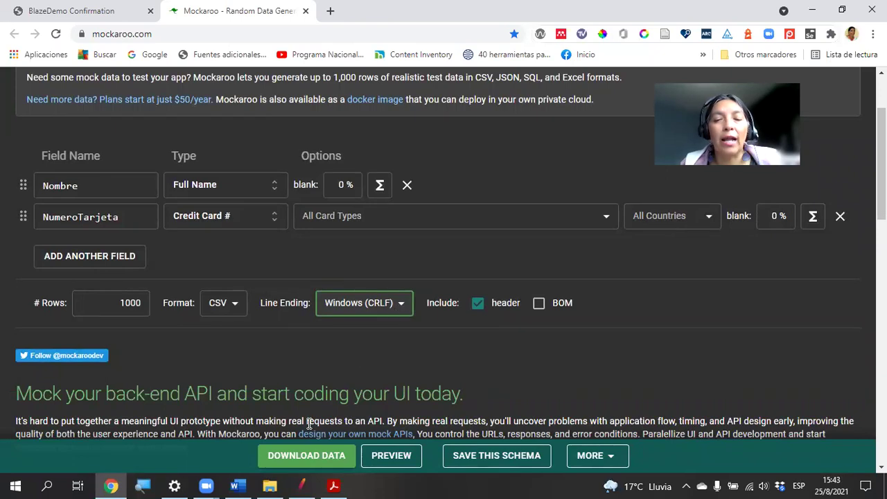
Download the data and browse the save dialog to Dropbox > 2021A SIC734 > Labs
{"action": "left_click", "coordinate": [313, 456]}
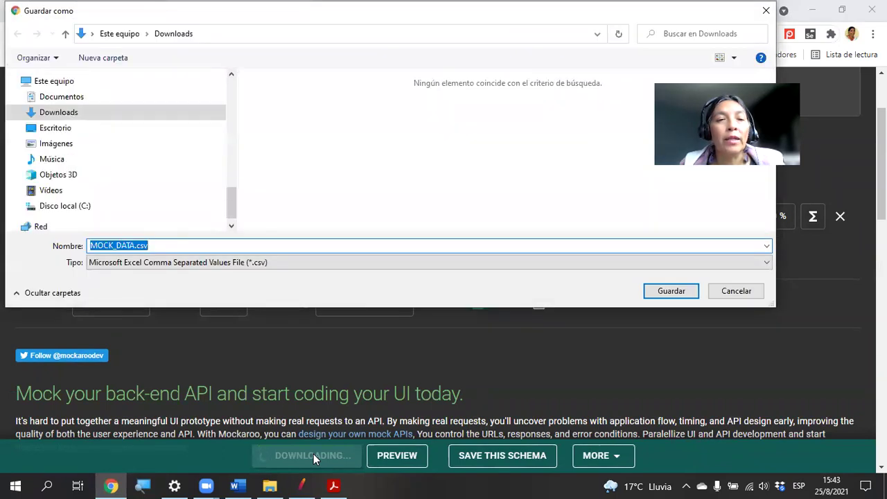
{"action": "left_click_drag", "start_coordinate": [231, 207], "coordinate": [225, 130]}
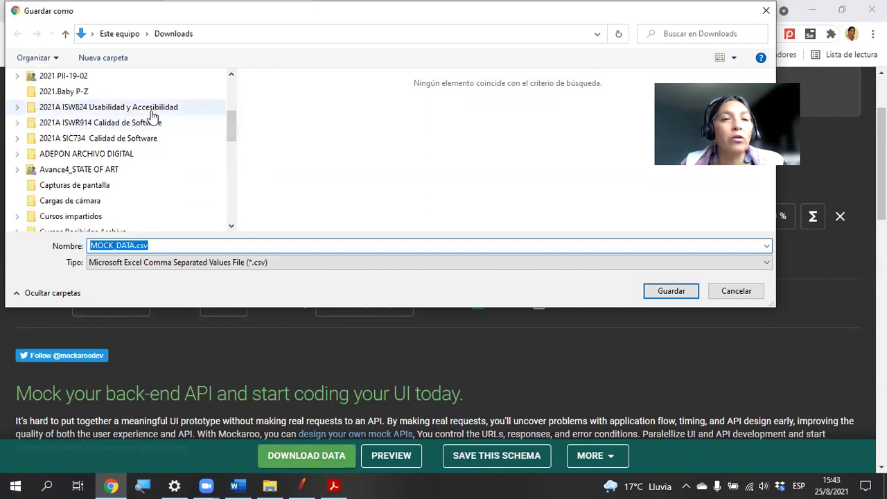
{"action": "left_click", "coordinate": [137, 124]}
{"action": "left_click", "coordinate": [133, 138]}
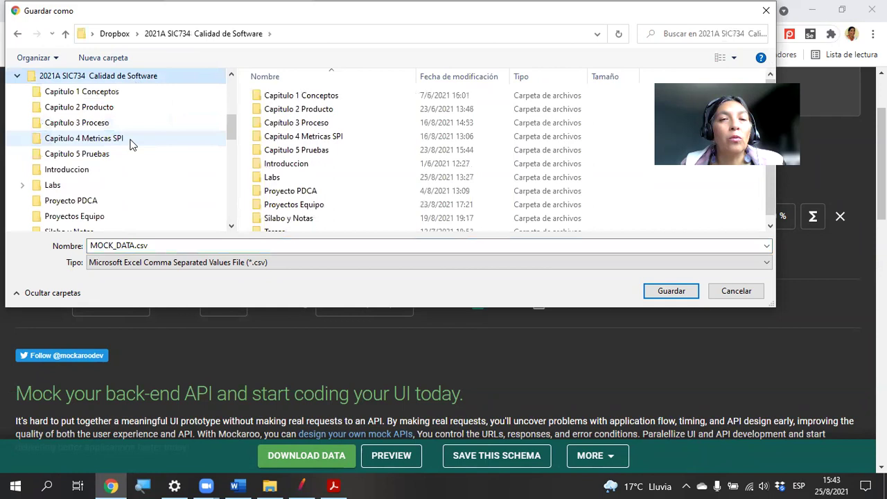
{"action": "double_click", "coordinate": [272, 178]}
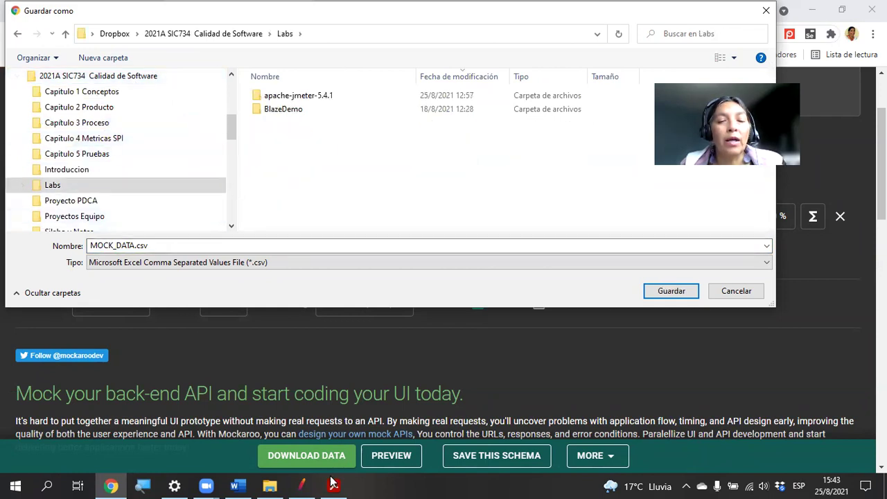
Rename MOCK_DATA to DatosJMeter and save it as DatosJMeter.csv
{"action": "left_click", "coordinate": [333, 486]}
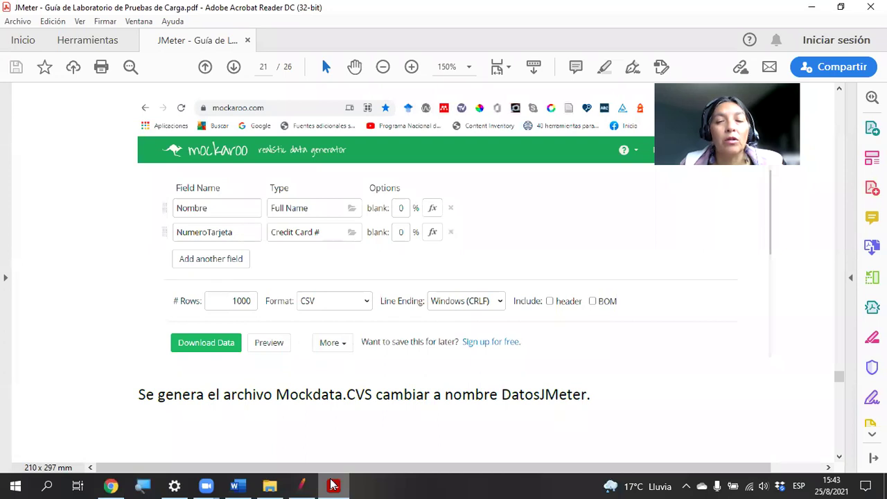
{"action": "left_click", "coordinate": [111, 486]}
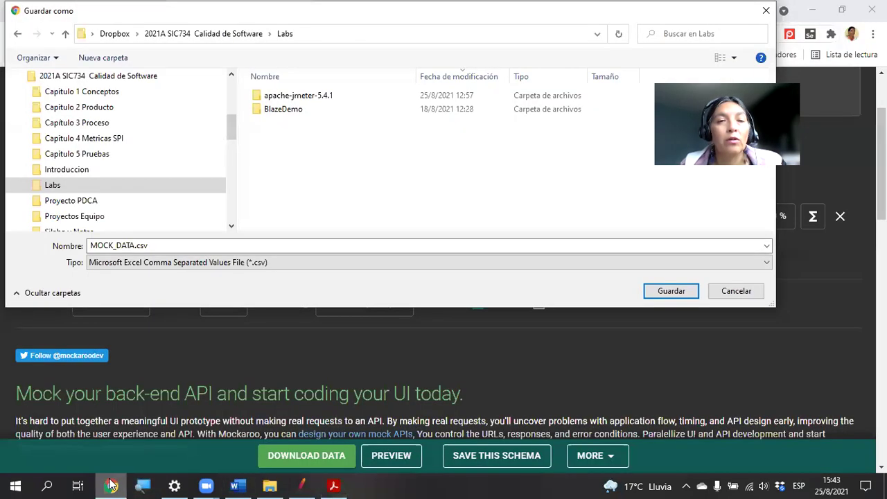
{"action": "left_click", "coordinate": [133, 246]}
{"action": "double_click", "coordinate": [133, 246]}
{"action": "type", "text": "DatosJMeter"}
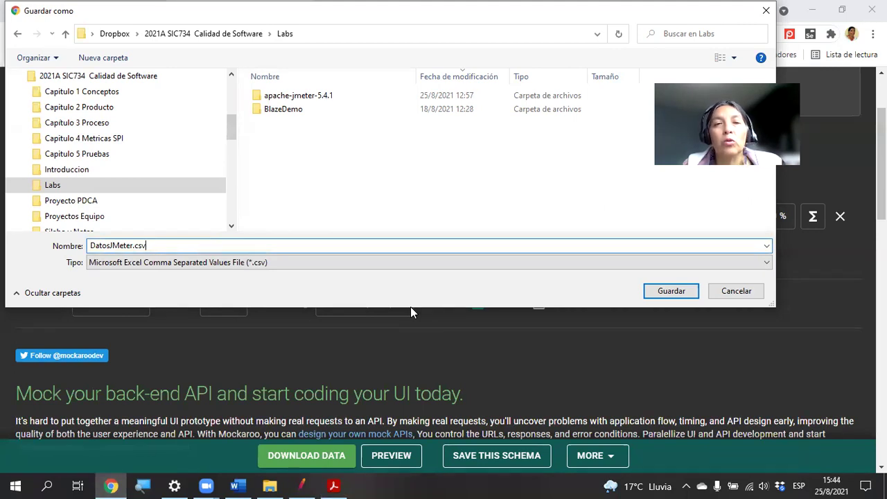
{"action": "left_click", "coordinate": [670, 291]}
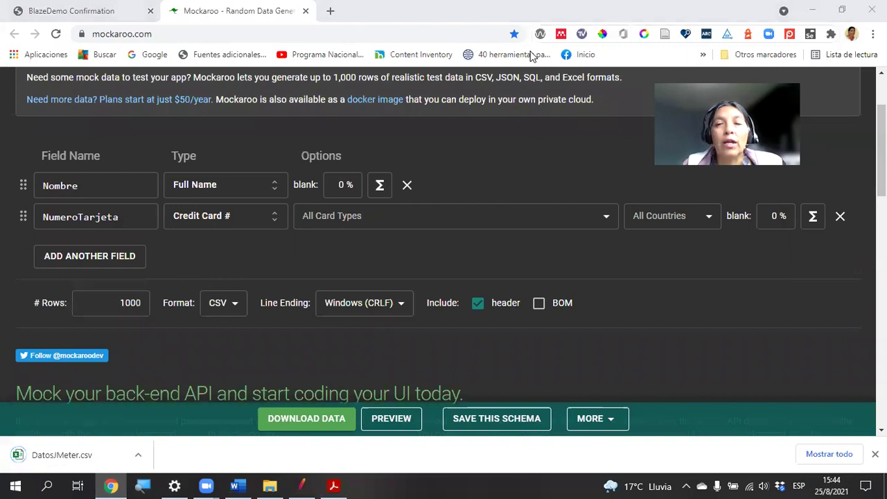
{"action": "left_click", "coordinate": [810, 185]}
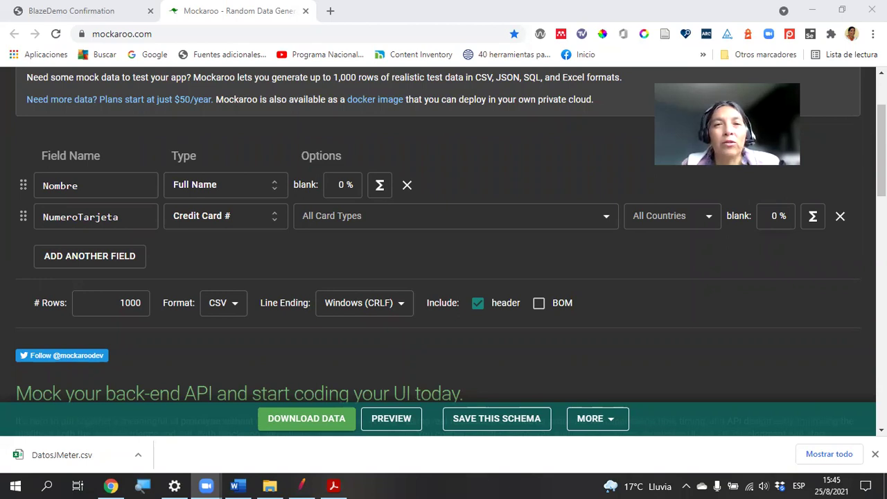
{"action": "scroll", "coordinate": [302, 217], "scroll_direction": "up", "scroll_amount": 2}
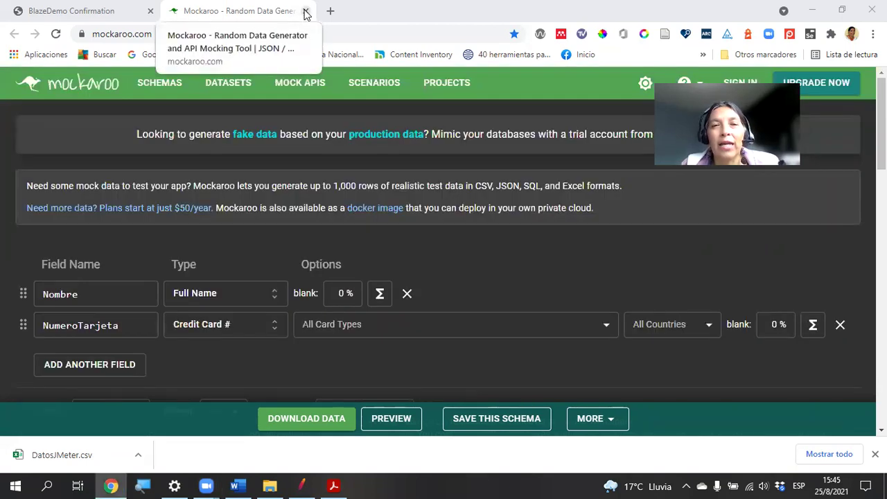
Close the Mockaroo page, return to JMeter and dismiss the news panel over Primer Test
{"action": "left_click", "coordinate": [305, 12]}
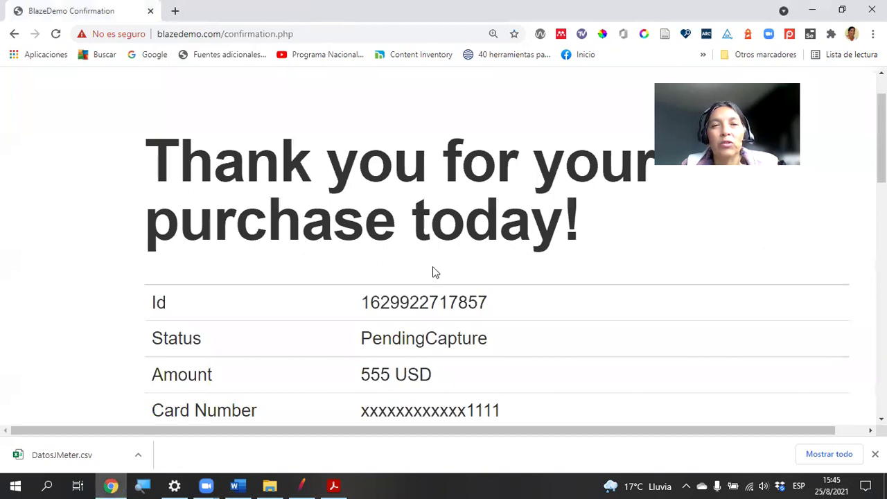
{"action": "left_click", "coordinate": [302, 485]}
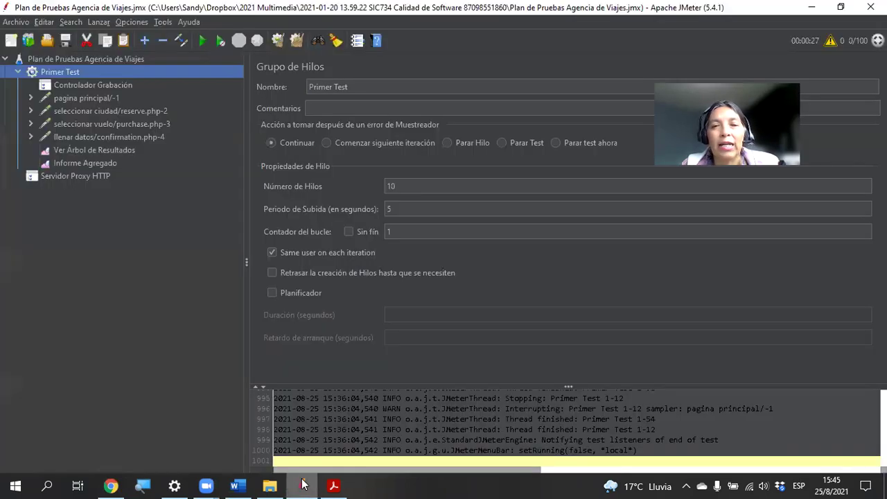
{"action": "left_click", "coordinate": [658, 484]}
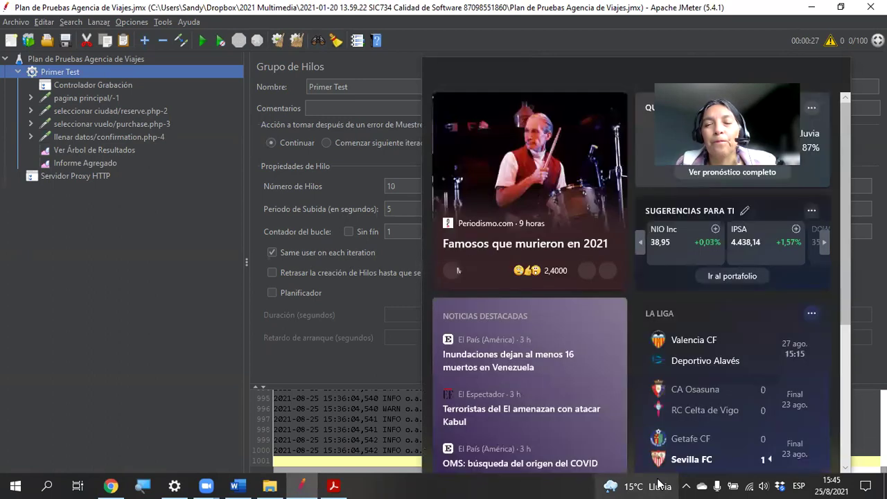
{"action": "left_click", "coordinate": [178, 267]}
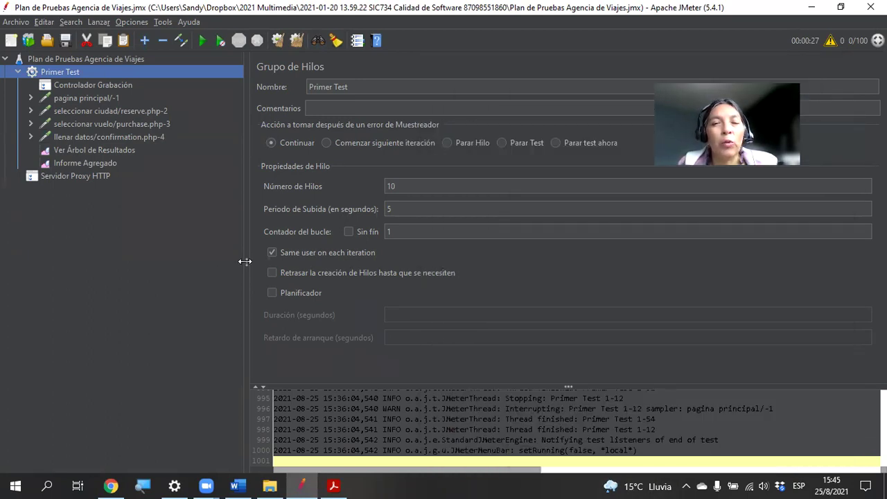
{"action": "left_click", "coordinate": [333, 485]}
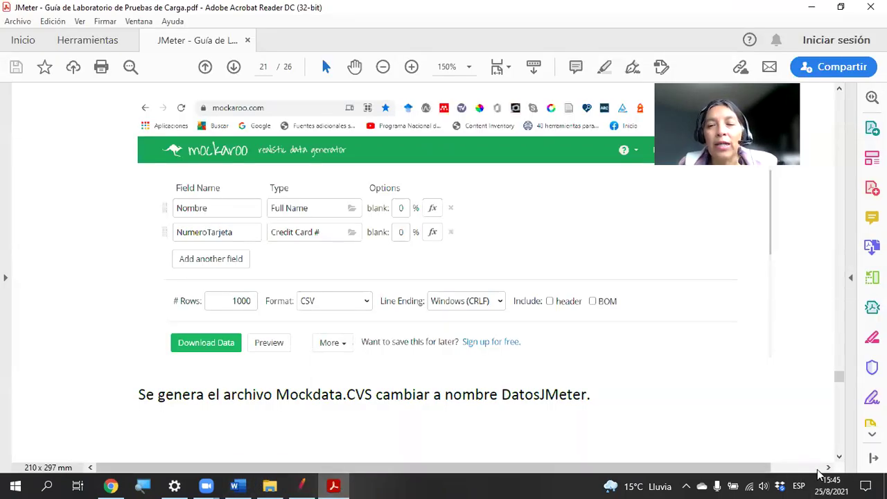
{"action": "left_click", "coordinate": [839, 457]}
{"action": "scroll", "coordinate": [839, 458], "scroll_direction": "down", "scroll_amount": 10}
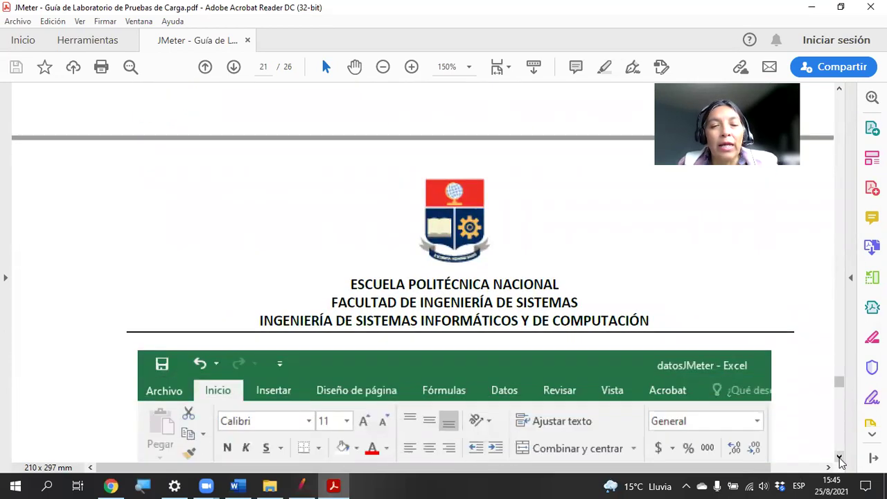
{"action": "scroll", "coordinate": [839, 461], "scroll_direction": "down", "scroll_amount": 5}
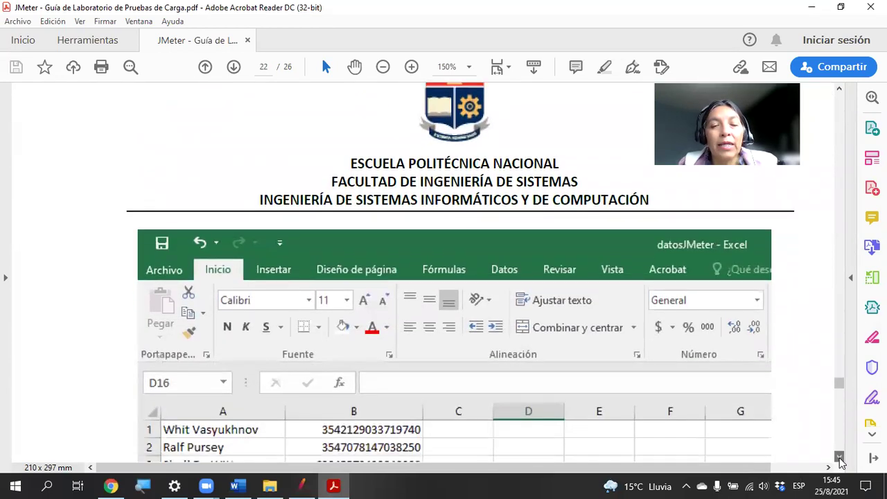
{"action": "scroll", "coordinate": [839, 461], "scroll_direction": "down", "scroll_amount": 3}
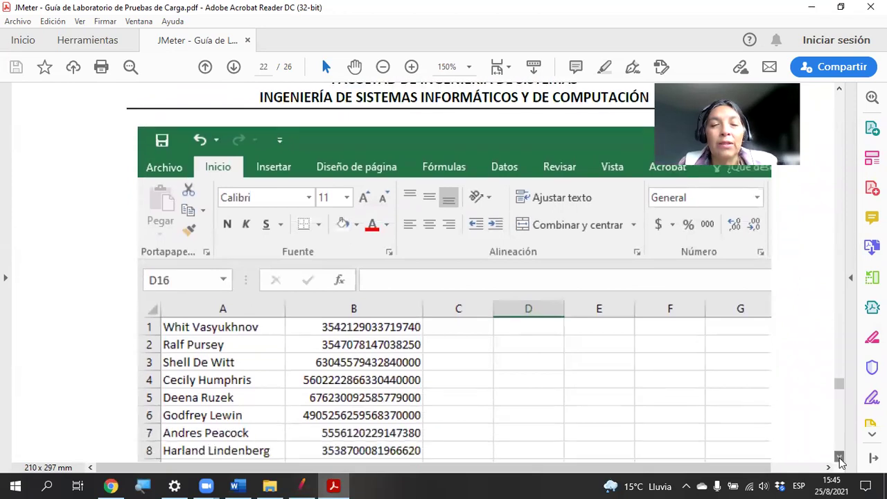
{"action": "scroll", "coordinate": [839, 462], "scroll_direction": "down", "scroll_amount": 2}
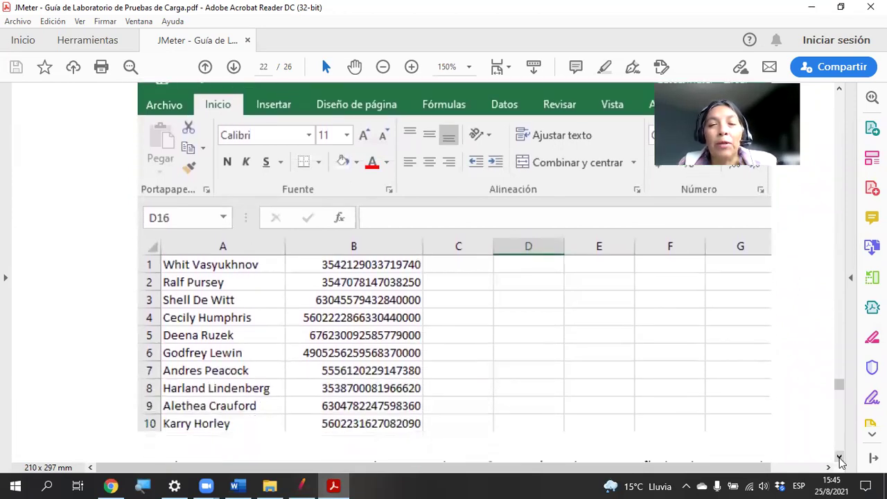
{"action": "scroll", "coordinate": [839, 462], "scroll_direction": "down", "scroll_amount": 3}
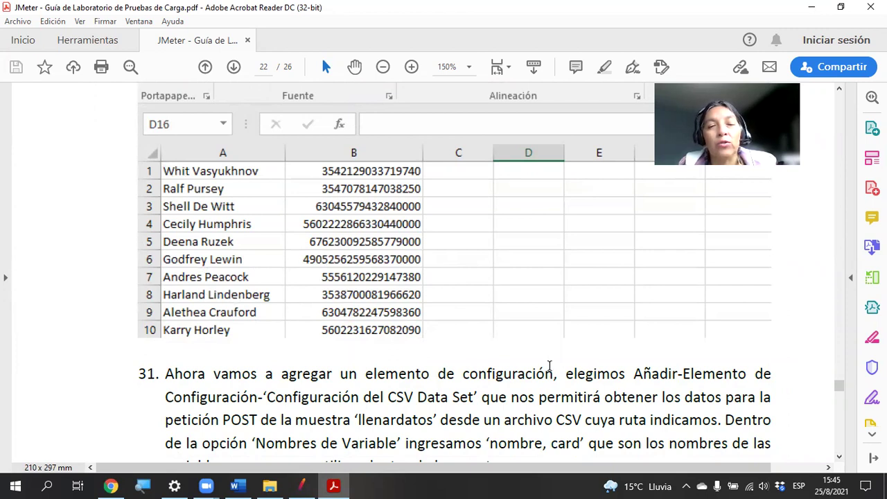
{"action": "left_click", "coordinate": [838, 460]}
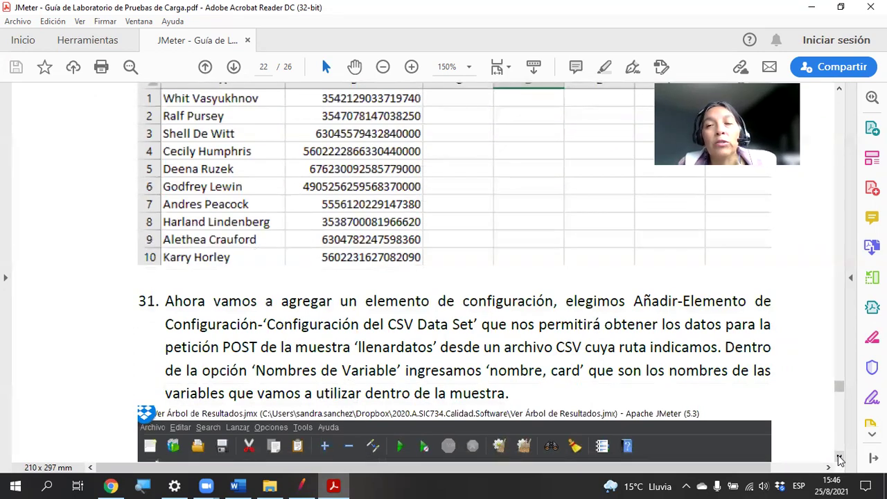
{"action": "left_click", "coordinate": [839, 459]}
{"action": "left_click", "coordinate": [839, 459]}
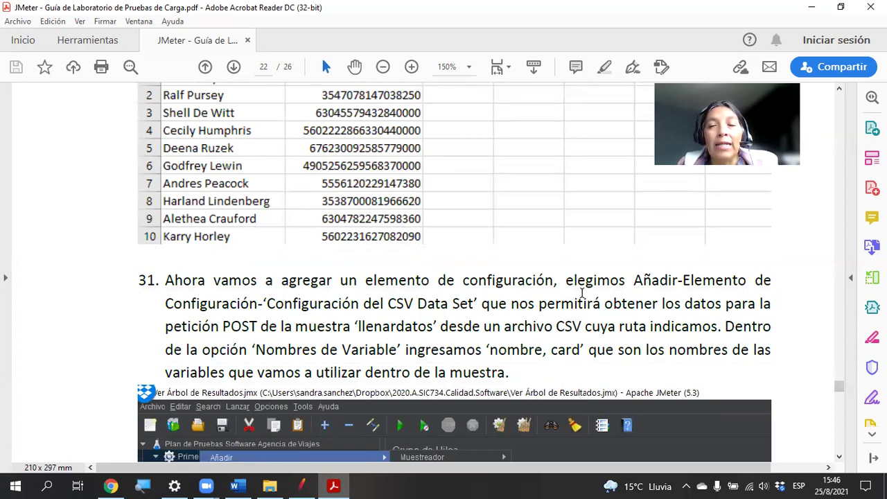
{"action": "left_click", "coordinate": [839, 459]}
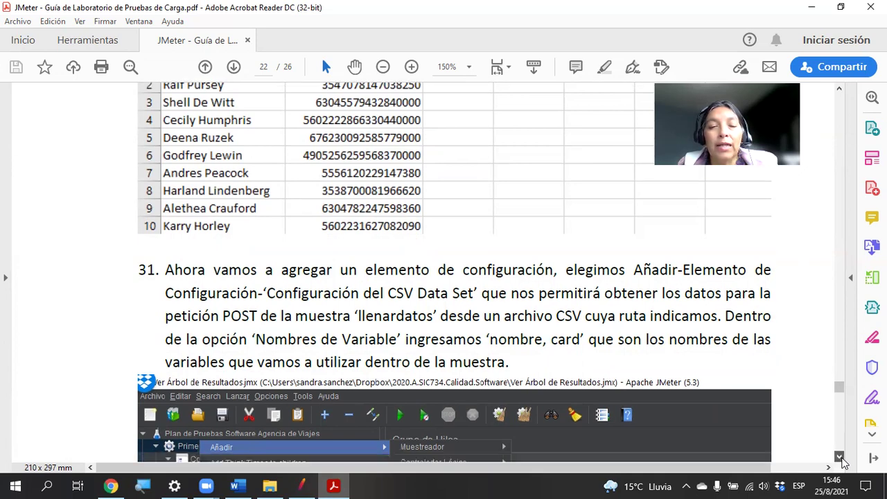
{"action": "left_click", "coordinate": [839, 458]}
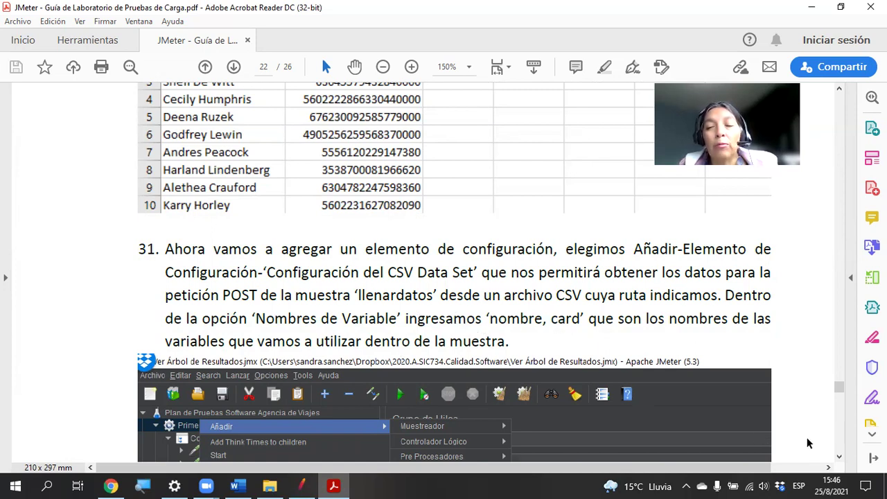
{"action": "left_click", "coordinate": [838, 458]}
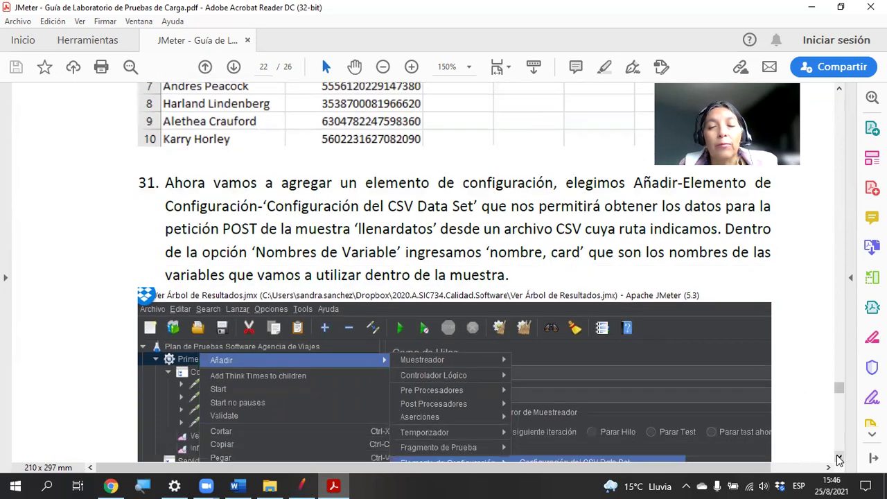
{"action": "left_click", "coordinate": [839, 457]}
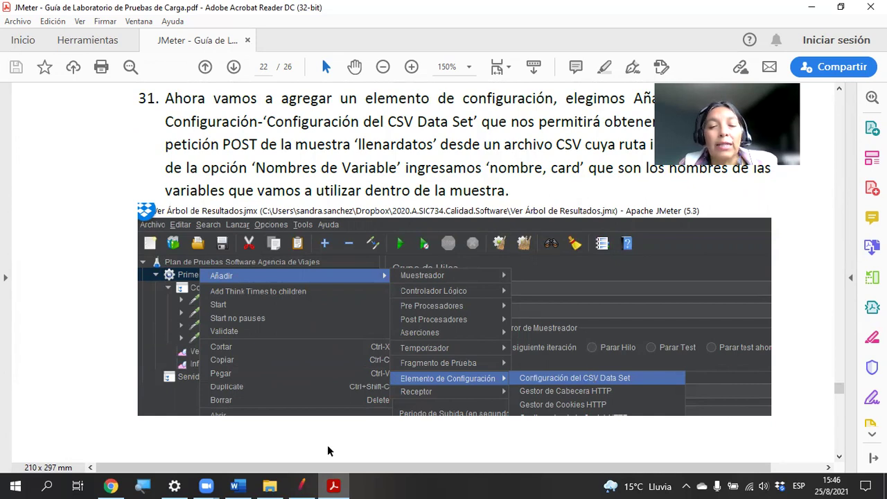
{"action": "left_click", "coordinate": [302, 485]}
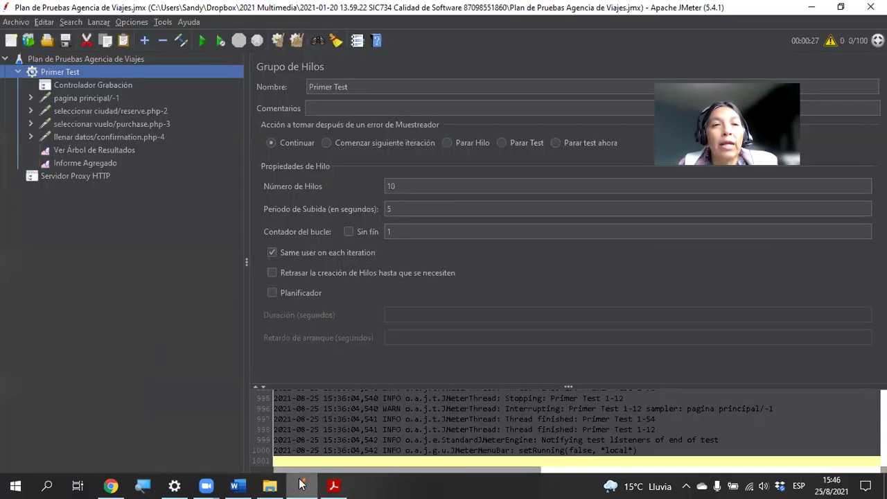
Add a Configuración del CSV Data Set element to Primer Test via Añadir > Elemento de Configuración
{"action": "right_click", "coordinate": [43, 70]}
{"action": "mouse_move", "coordinate": [117, 75]}
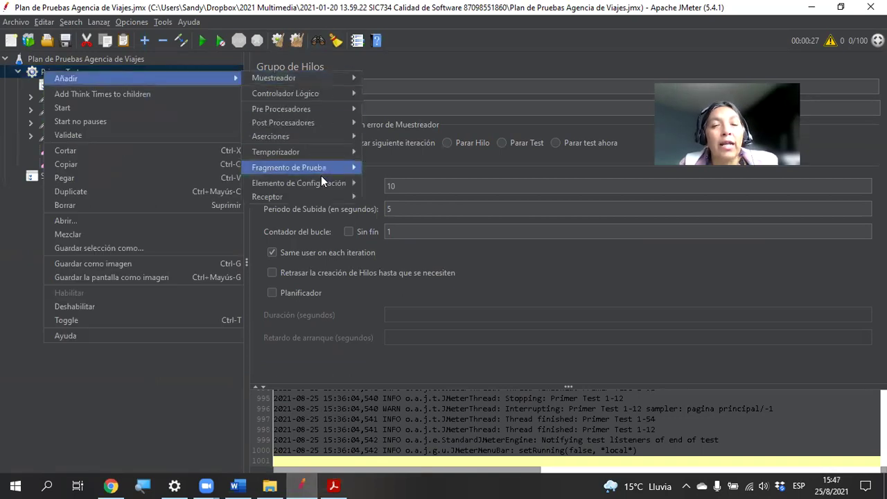
{"action": "mouse_move", "coordinate": [321, 178]}
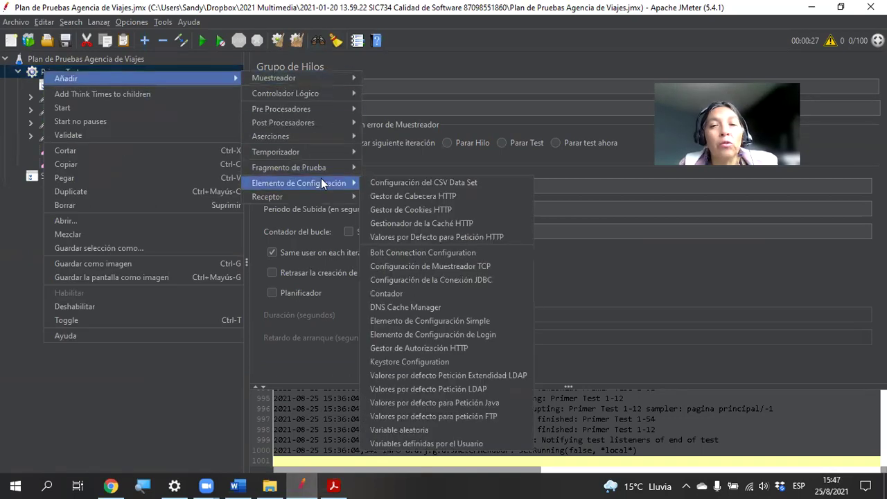
{"action": "left_click", "coordinate": [431, 183]}
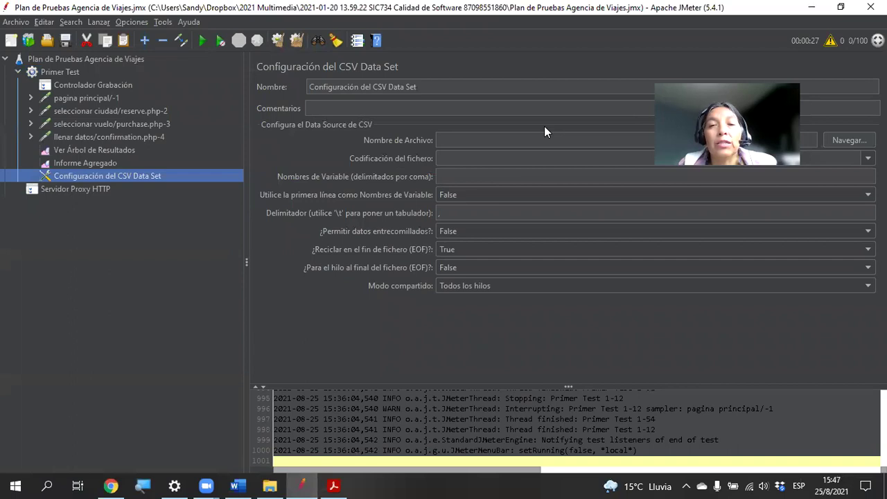
{"action": "left_click", "coordinate": [335, 485]}
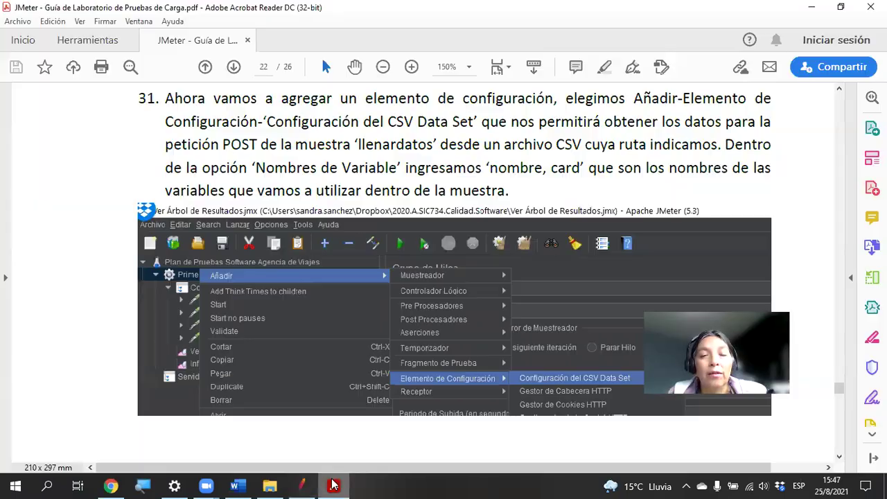
{"action": "left_click", "coordinate": [840, 459]}
{"action": "left_click_drag", "start_coordinate": [840, 458], "coordinate": [840, 458]}
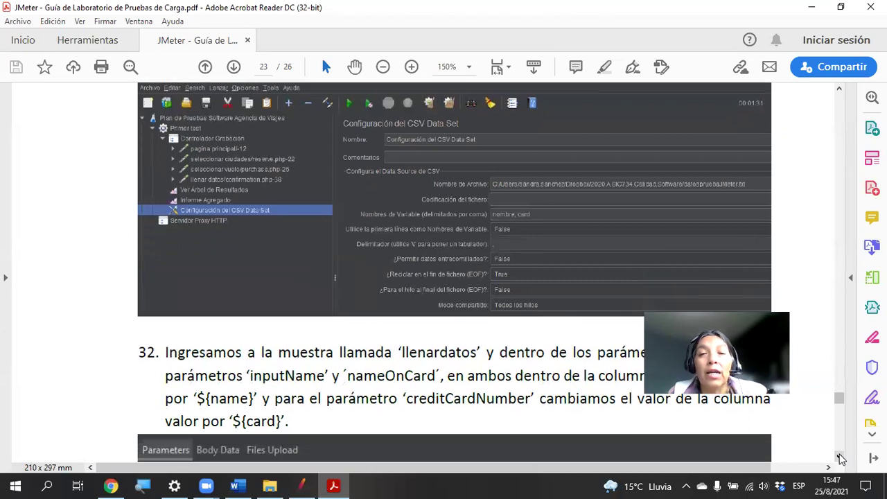
{"action": "left_click", "coordinate": [839, 459]}
{"action": "left_click", "coordinate": [840, 459]}
{"action": "left_click", "coordinate": [840, 459]}
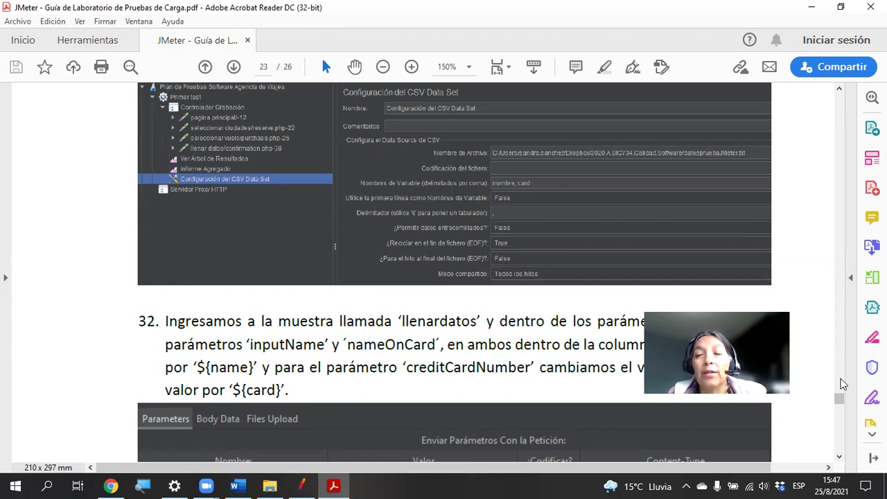
{"action": "left_click", "coordinate": [839, 459]}
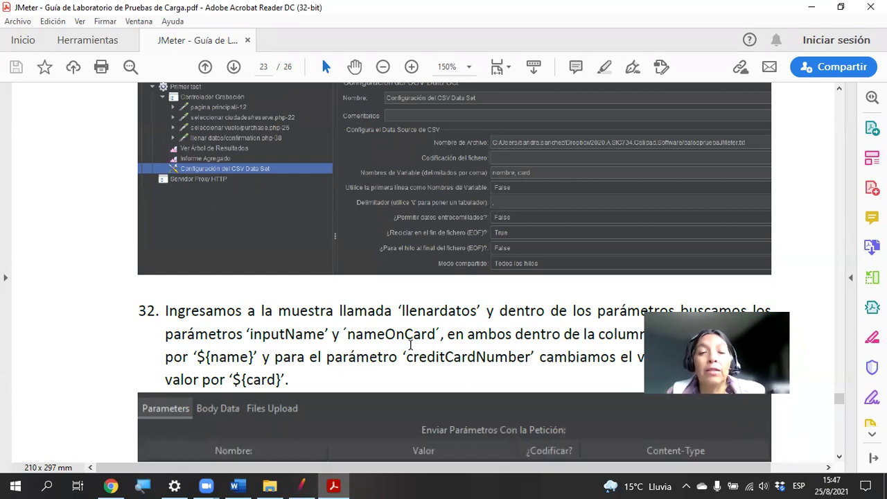
{"action": "left_click", "coordinate": [312, 484]}
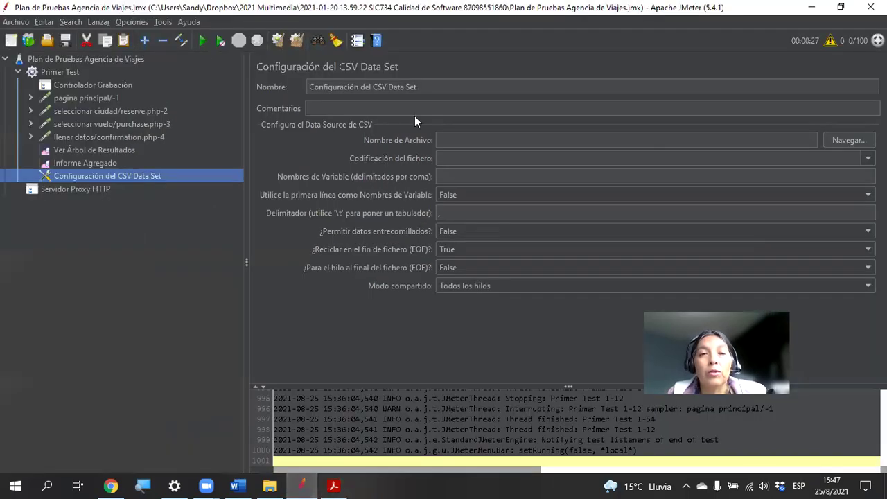
Browse for the CSV data file into the 2021-01-04 SIC734 session folder, then bring up File Explorer
{"action": "left_click", "coordinate": [840, 141]}
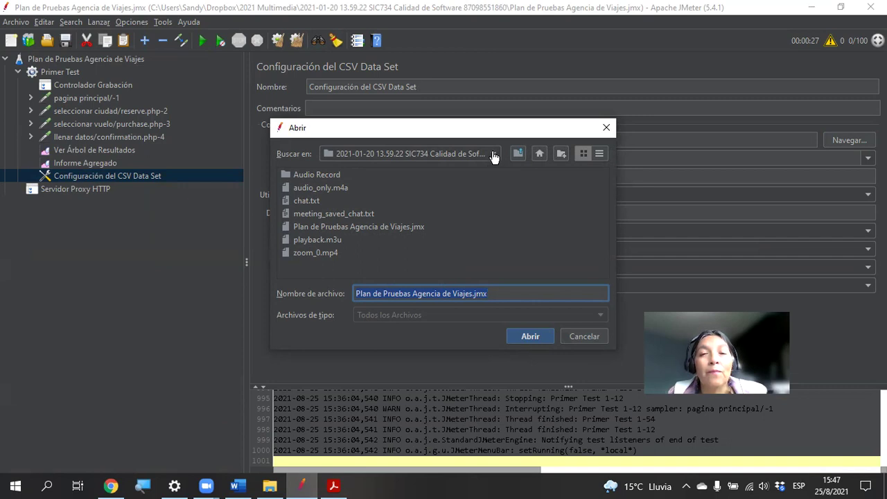
{"action": "left_click", "coordinate": [493, 155]}
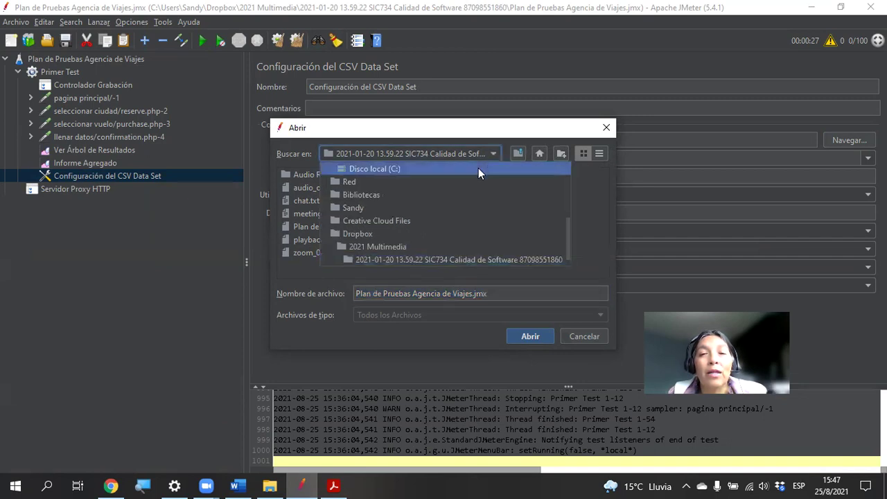
{"action": "left_click", "coordinate": [487, 155]}
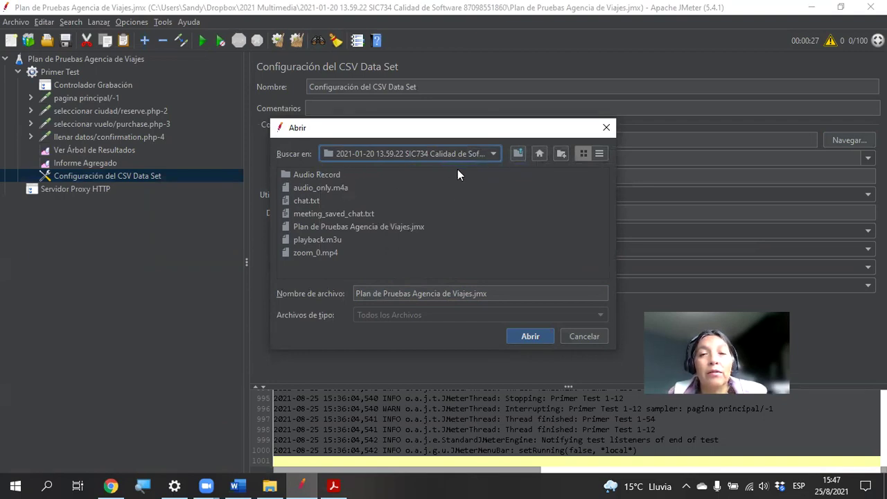
{"action": "left_click", "coordinate": [518, 156]}
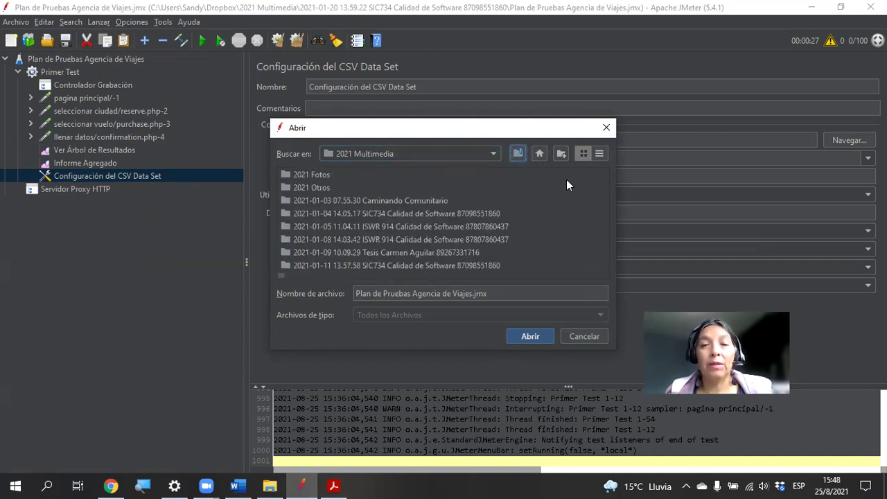
{"action": "double_click", "coordinate": [398, 215]}
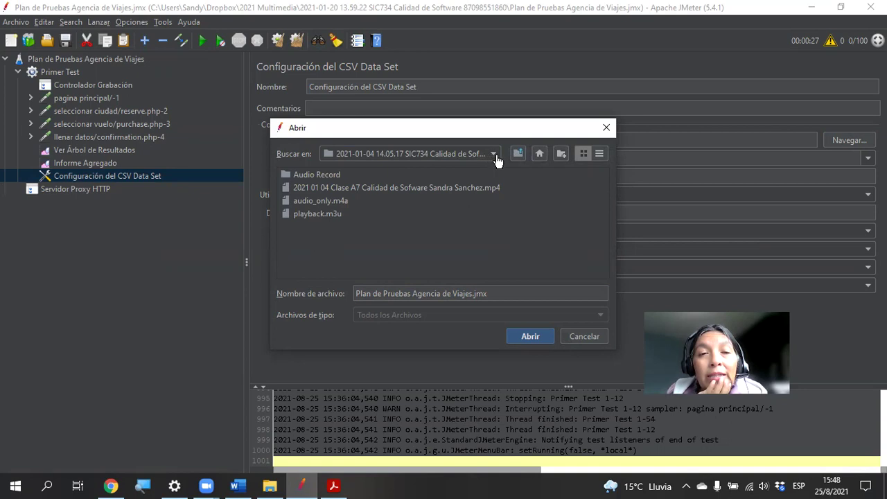
{"action": "left_click", "coordinate": [270, 485]}
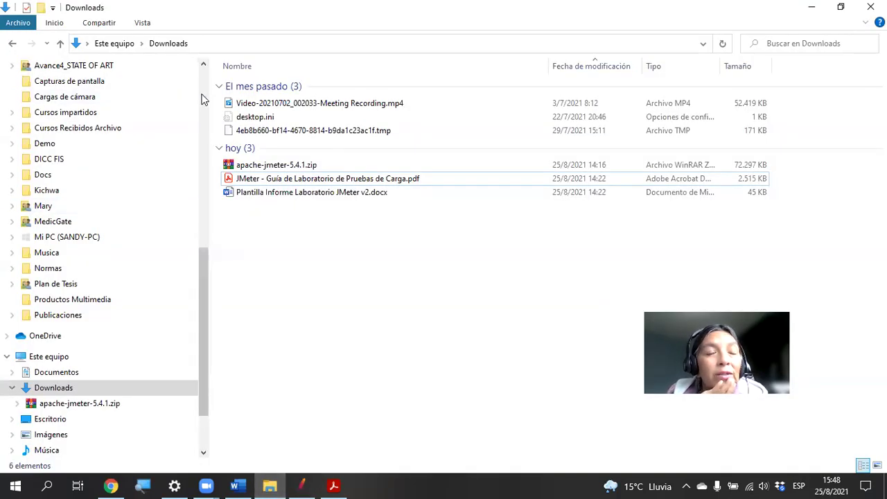
Locate the 2021A SIC734 Calidad de Software folder in File Explorer, then return to JMeter's file dialog
{"action": "left_click", "coordinate": [203, 99]}
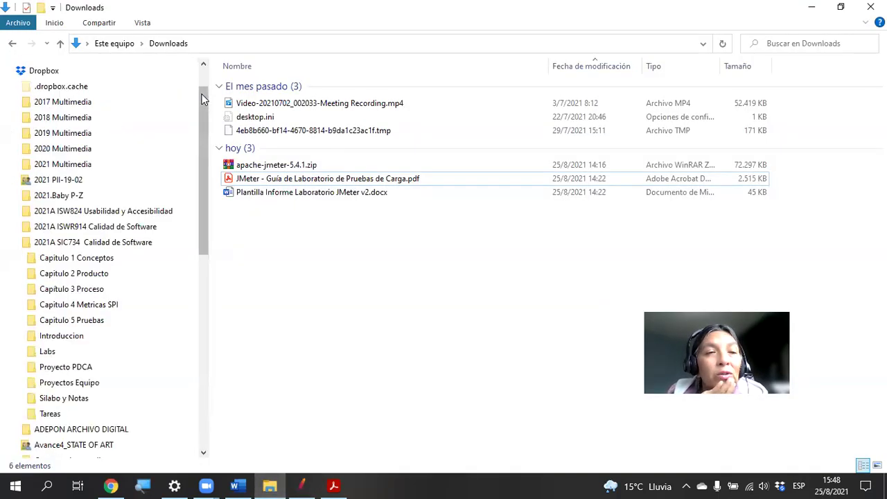
{"action": "left_click", "coordinate": [111, 246]}
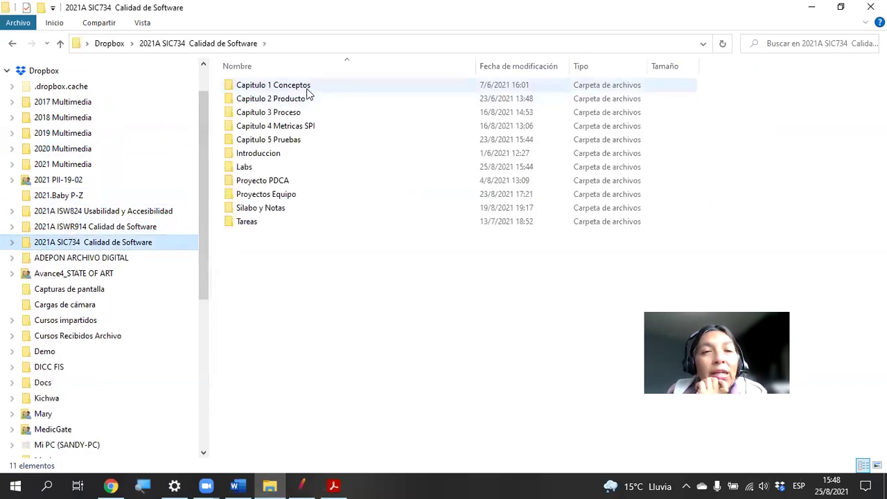
{"action": "left_click", "coordinate": [303, 485]}
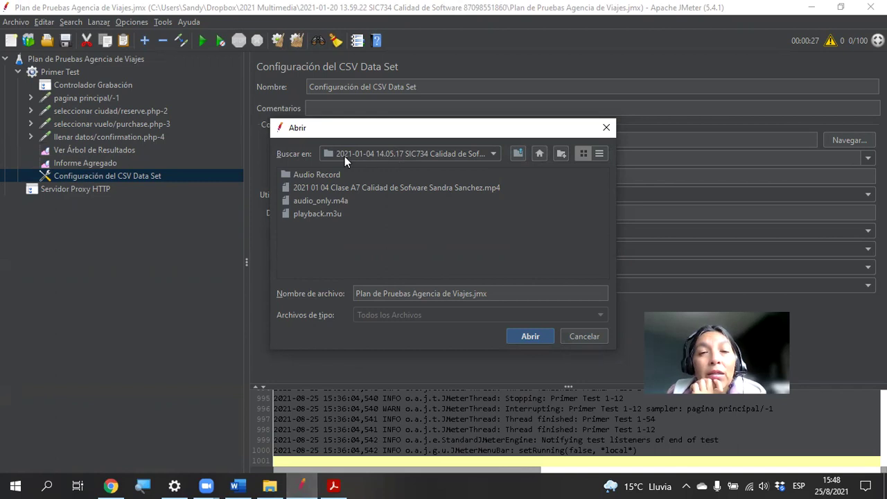
Choose DatosJMeter.csv from Dropbox > 2021A SIC734 Calidad de Software > Labs as the CSV file
{"action": "left_click", "coordinate": [519, 154]}
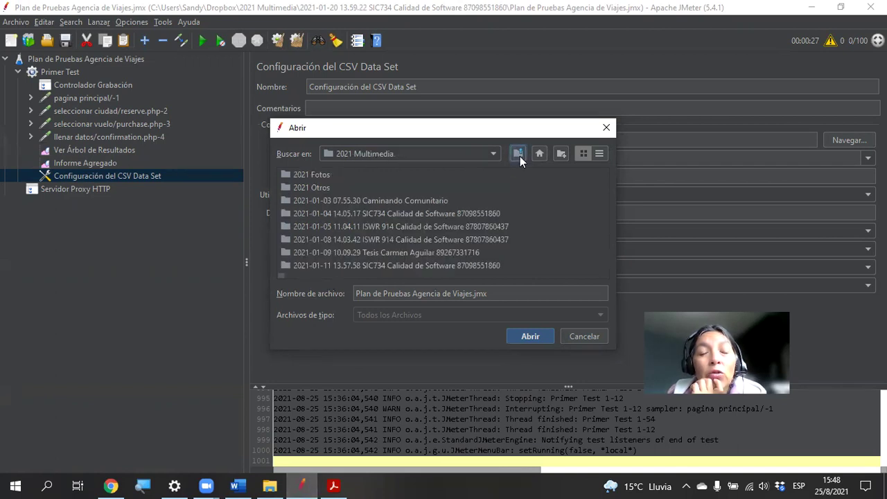
{"action": "left_click", "coordinate": [520, 156]}
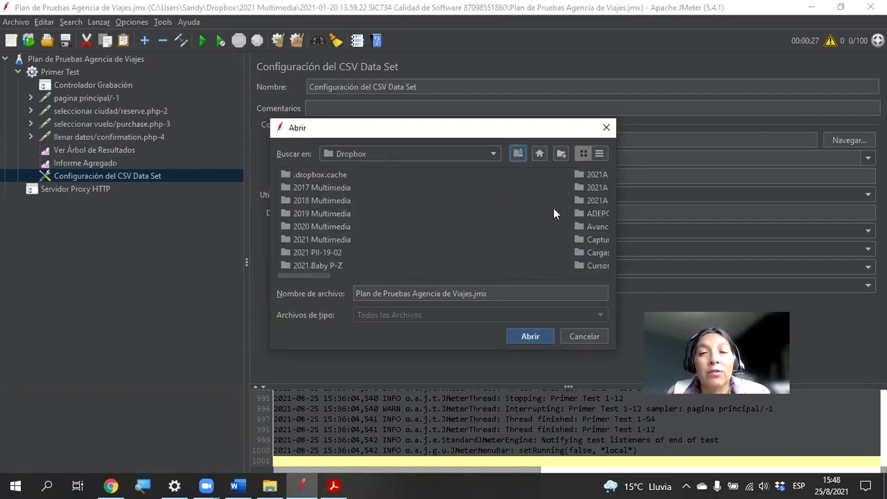
{"action": "left_click_drag", "start_coordinate": [317, 274], "coordinate": [356, 277]}
{"action": "double_click", "coordinate": [422, 201]}
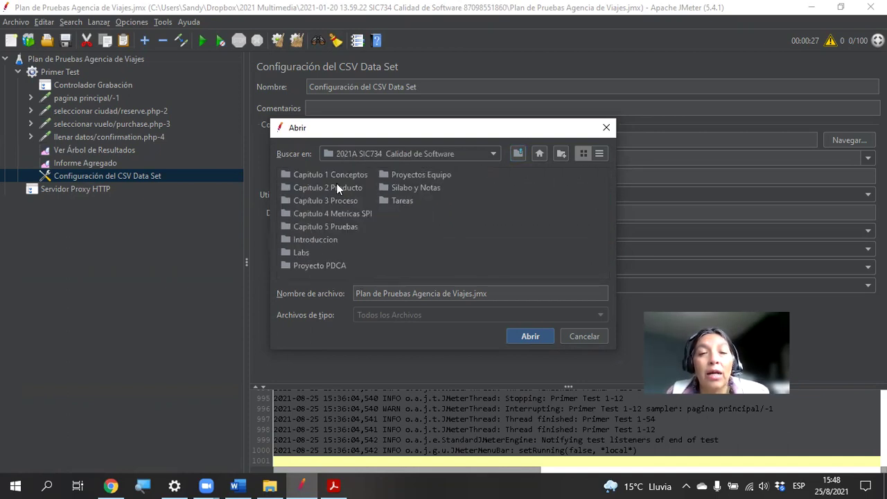
{"action": "double_click", "coordinate": [300, 253]}
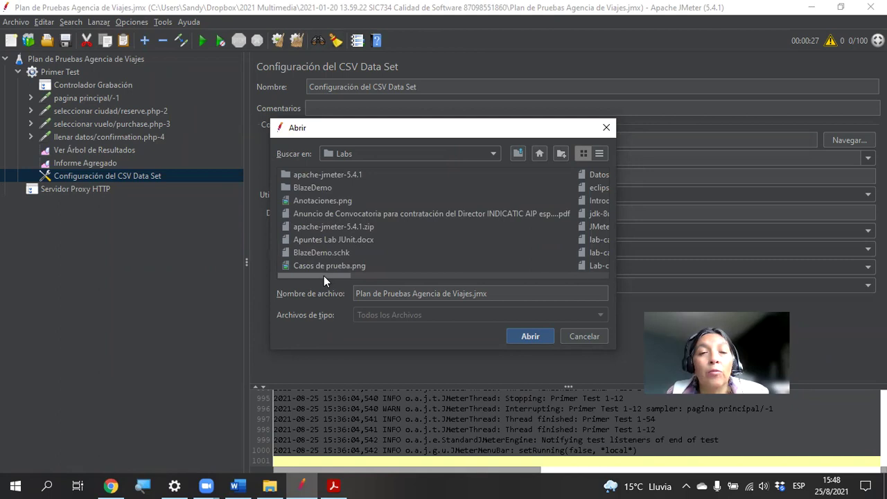
{"action": "left_click_drag", "start_coordinate": [324, 276], "coordinate": [389, 261]}
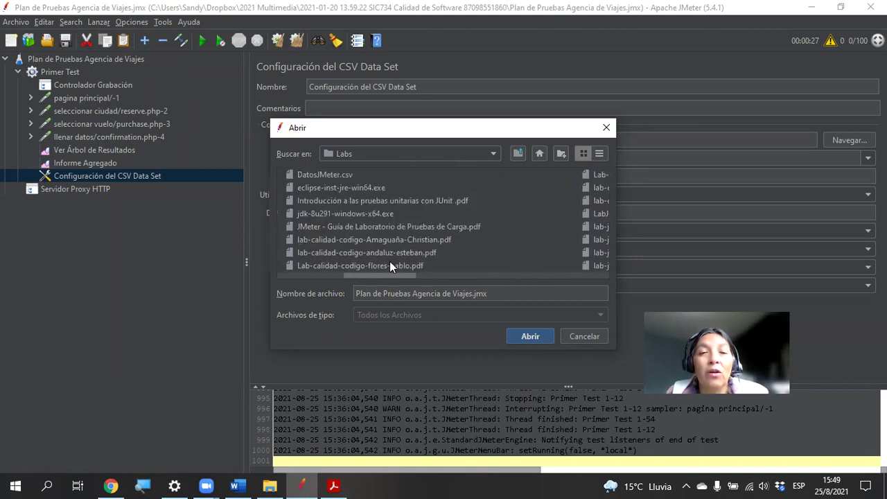
{"action": "left_click", "coordinate": [324, 174]}
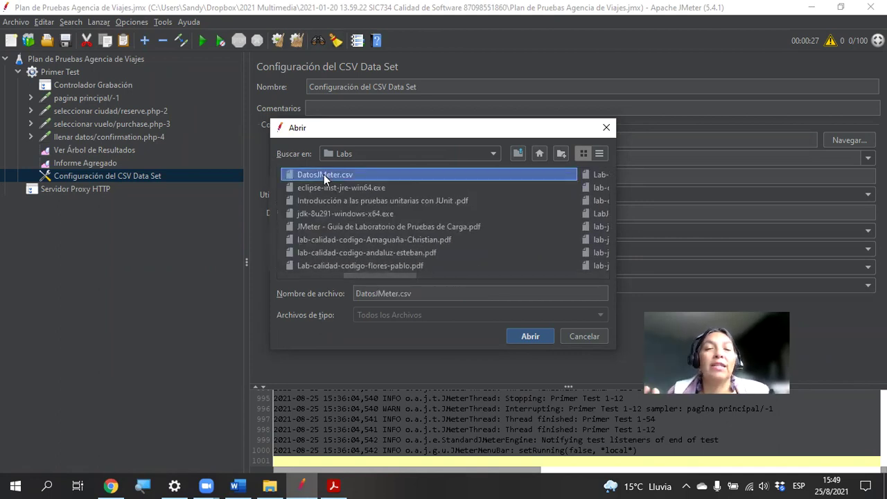
{"action": "left_click", "coordinate": [528, 337]}
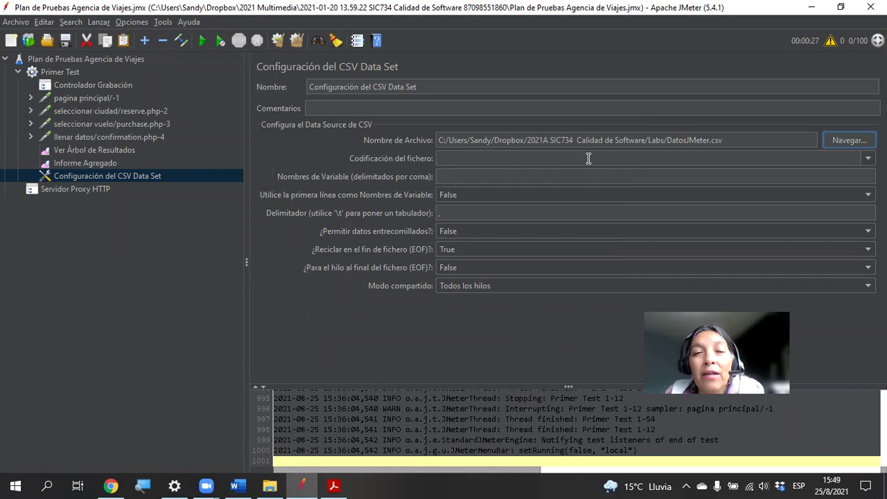
Enter the CSV variable names 'name, card'
{"action": "left_click", "coordinate": [447, 175]}
{"action": "type", "text": "name, card"}
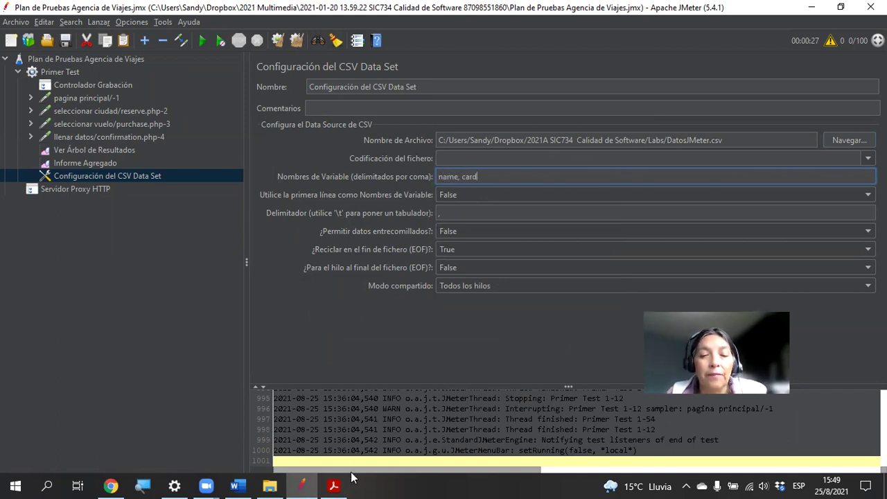
After checking the lab guide, change the variable names to 'nombre, card'
{"action": "left_click", "coordinate": [335, 485]}
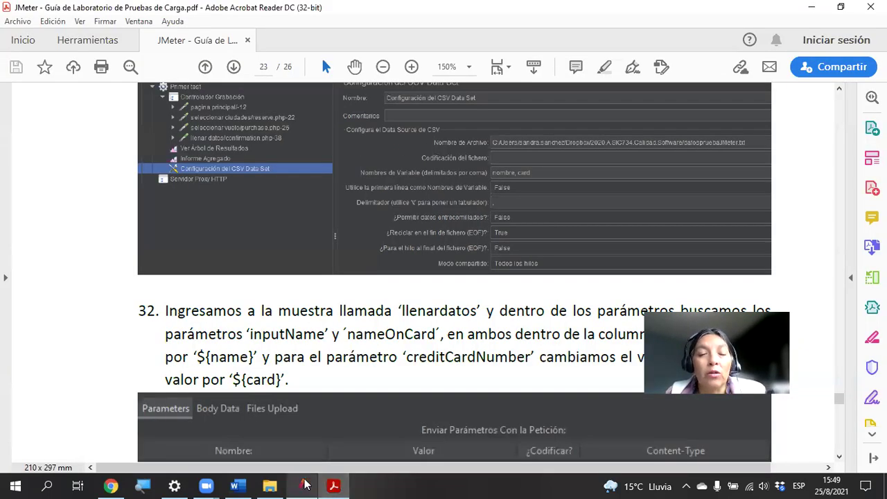
{"action": "left_click", "coordinate": [303, 485]}
{"action": "left_click", "coordinate": [455, 178]}
{"action": "key", "text": "BackSpace"}
{"action": "key", "text": "BackSpace"}
{"action": "key", "text": "BackSpace"}
{"action": "type", "text": "ombre"}
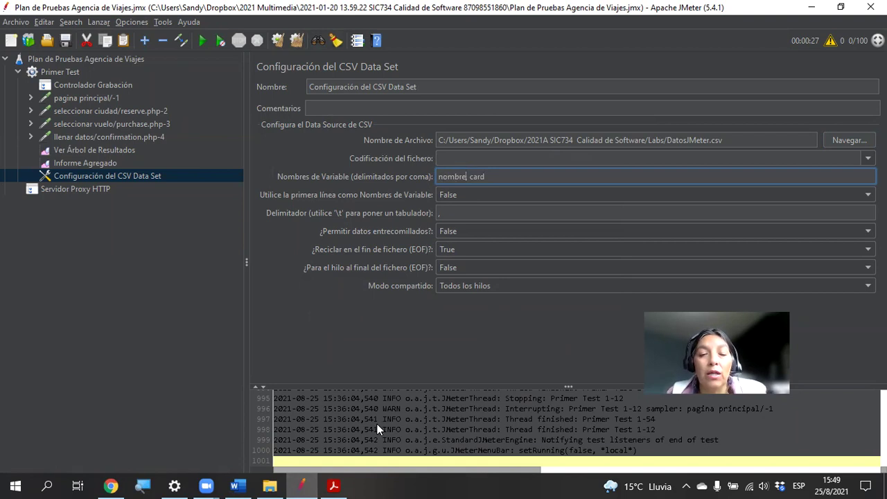
Scroll the lab guide to step 32's parameter table
{"action": "left_click", "coordinate": [333, 486]}
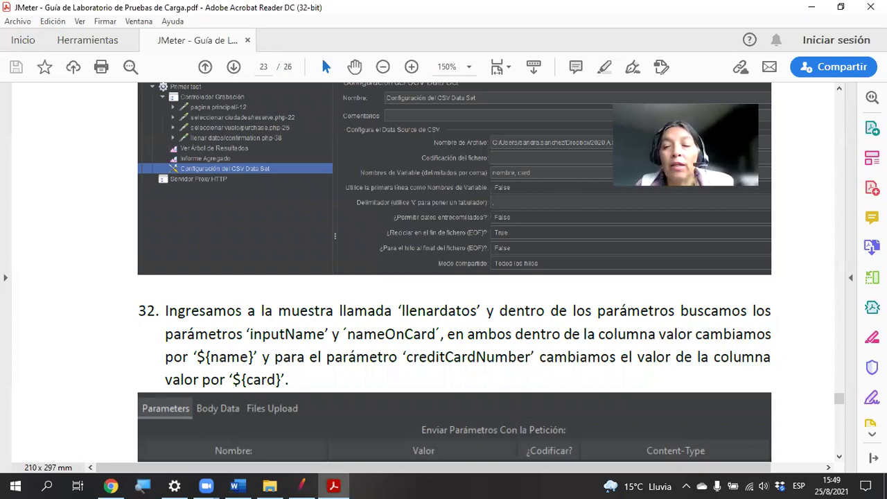
{"action": "left_click", "coordinate": [839, 456]}
{"action": "left_click", "coordinate": [839, 456]}
{"action": "left_click", "coordinate": [839, 457]}
{"action": "left_click", "coordinate": [839, 456]}
{"action": "left_click", "coordinate": [839, 456]}
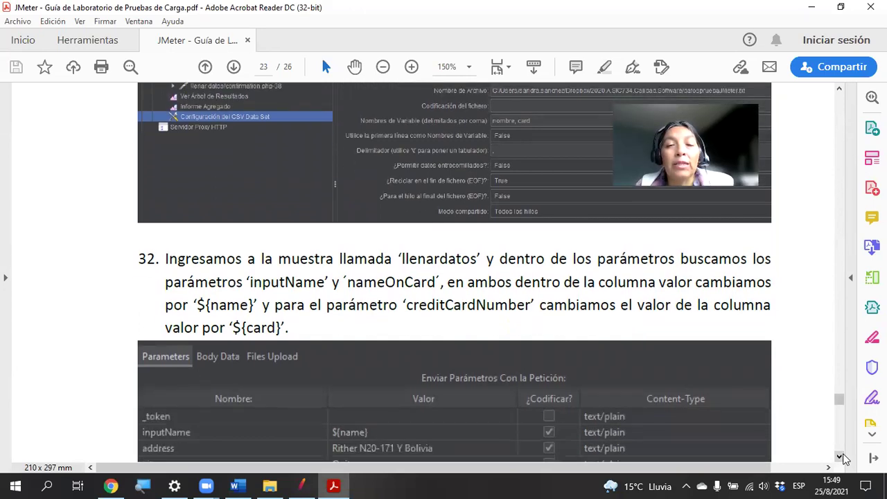
{"action": "left_click", "coordinate": [839, 457]}
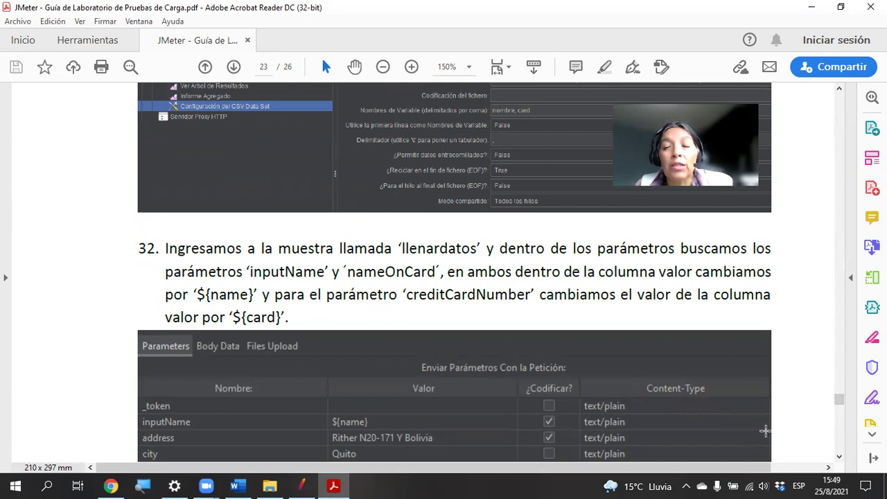
Read through step 32's parameter table (creditCardNumber ${card}, nameOnCard ${name}), then return to JMeter
{"action": "left_click", "coordinate": [838, 458]}
{"action": "left_click", "coordinate": [839, 457]}
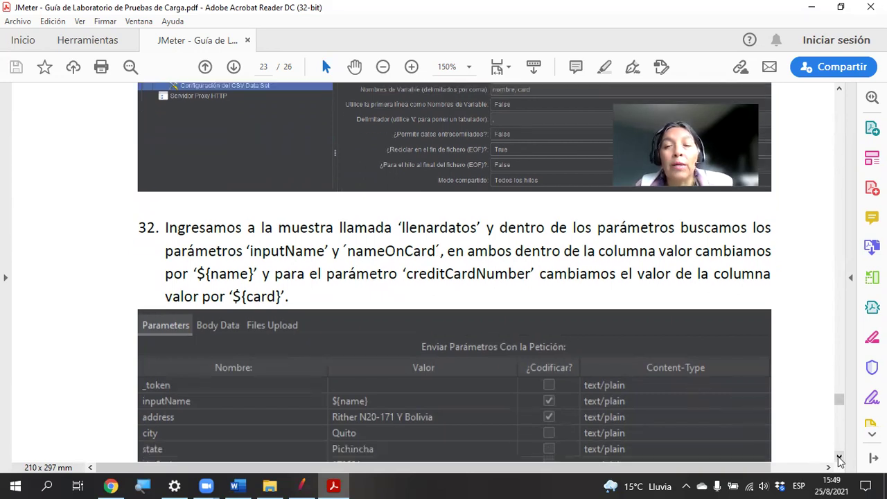
{"action": "left_click", "coordinate": [839, 458]}
{"action": "left_click", "coordinate": [839, 458]}
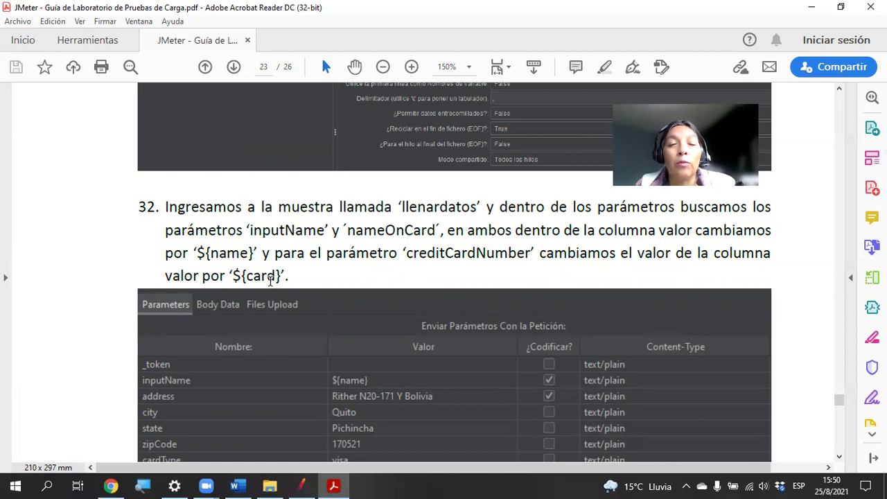
{"action": "left_click", "coordinate": [841, 459]}
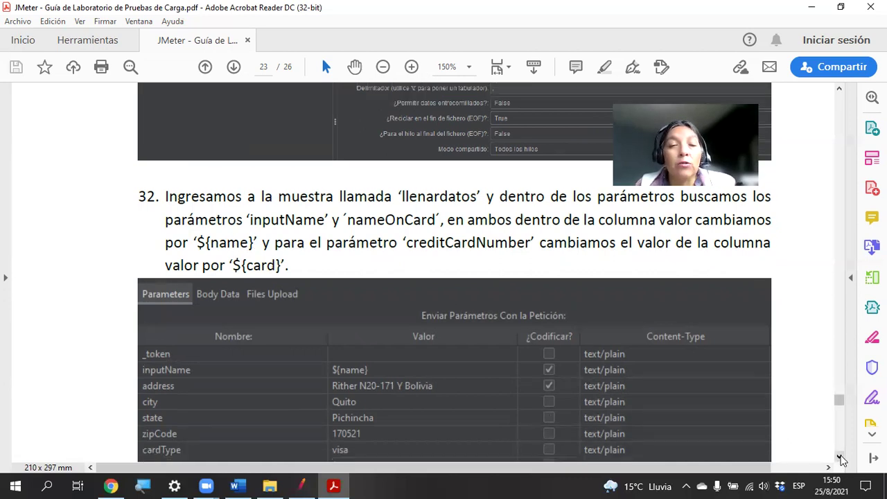
{"action": "left_click", "coordinate": [840, 459]}
{"action": "left_click", "coordinate": [840, 458]}
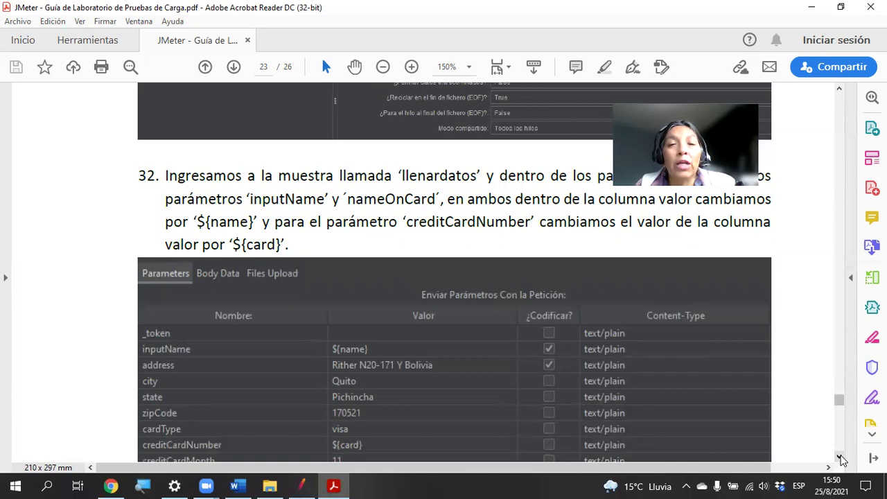
{"action": "left_click", "coordinate": [841, 459]}
{"action": "left_click", "coordinate": [841, 459]}
{"action": "left_click", "coordinate": [841, 458]}
{"action": "left_click", "coordinate": [840, 458]}
{"action": "left_click", "coordinate": [841, 458]}
{"action": "left_click", "coordinate": [841, 459]}
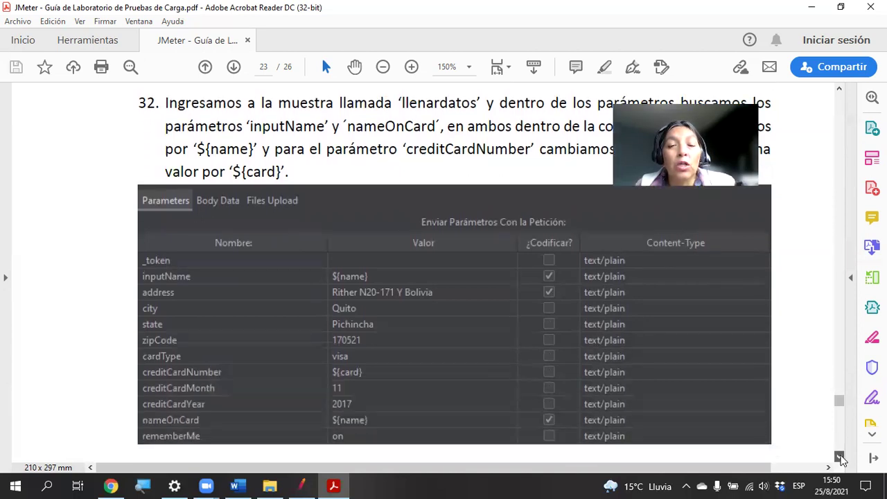
{"action": "left_click", "coordinate": [840, 459]}
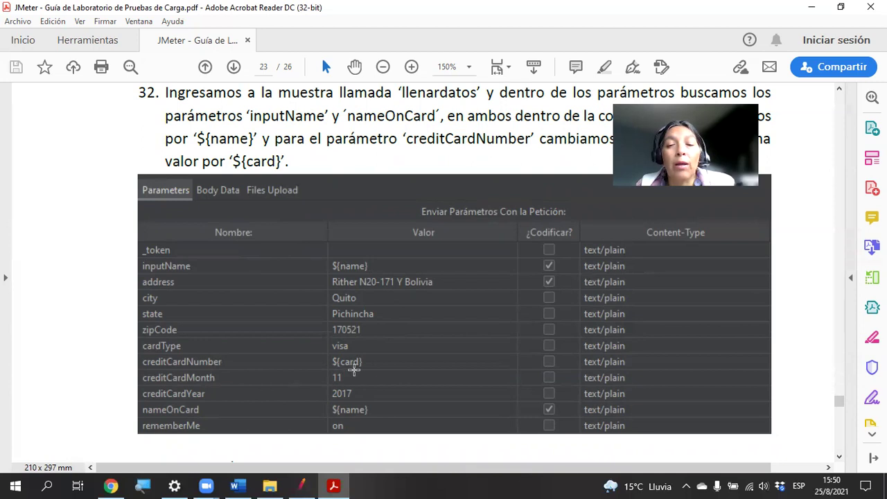
{"action": "left_click", "coordinate": [301, 485]}
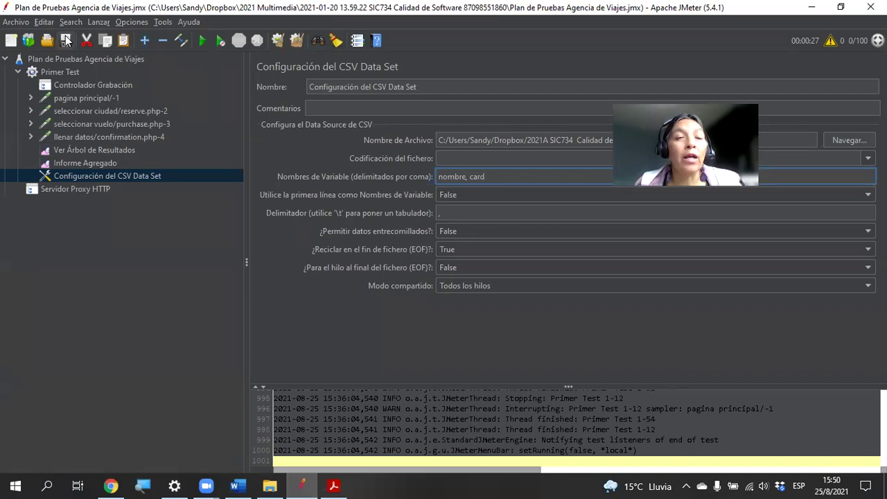
In the confirmation.php-4 request, set the inputName value to ${nombre}
{"action": "left_click", "coordinate": [103, 138]}
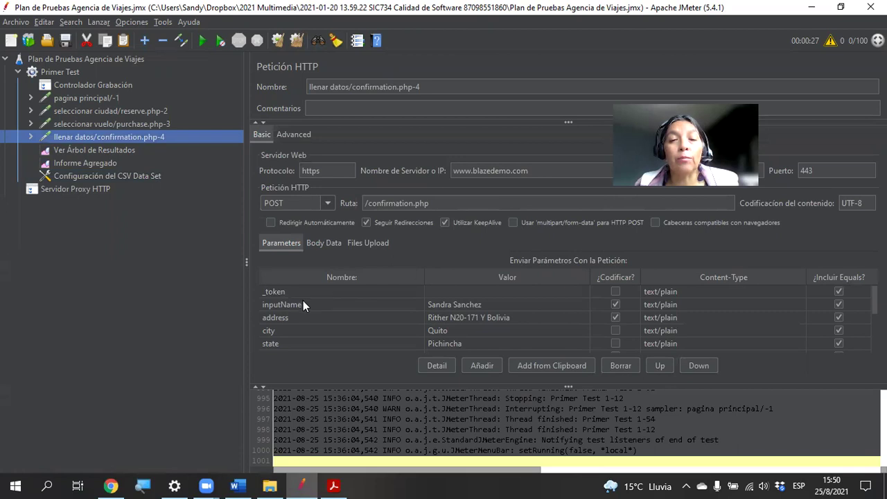
{"action": "left_click", "coordinate": [487, 307]}
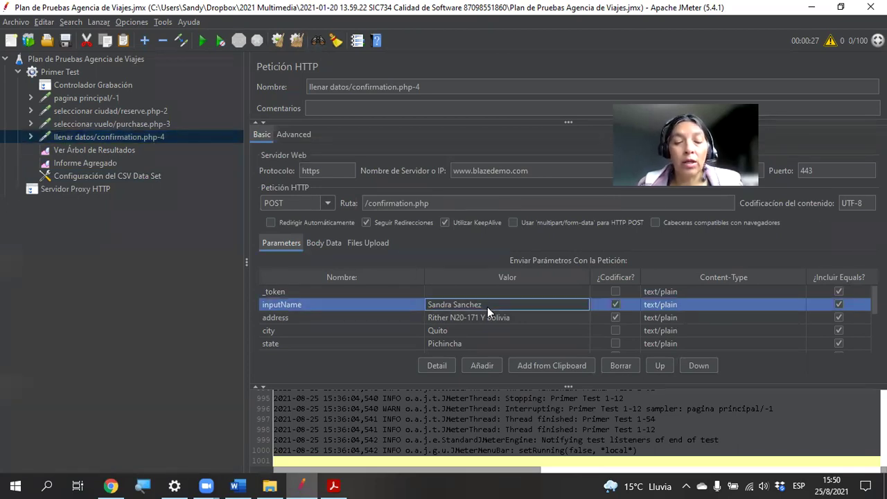
{"action": "type", "text": "S"}
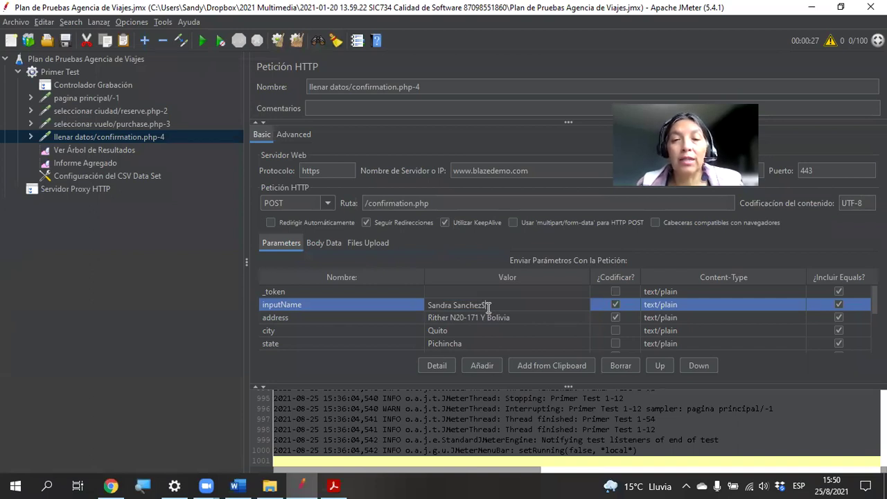
{"action": "key", "text": "BackSpace"}
{"action": "key", "text": "BackSpace"}
{"action": "key", "text": "BackSpace"}
{"action": "key", "text": "BackSpace"}
{"action": "key", "text": "BackSpace"}
{"action": "key", "text": "BackSpace"}
{"action": "key", "text": "BackSpace"}
{"action": "key", "text": "BackSpace"}
{"action": "key", "text": "BackSpace"}
{"action": "key", "text": "BackSpace"}
{"action": "key", "text": "BackSpace"}
{"action": "key", "text": "BackSpace"}
{"action": "key", "text": "BackSpace"}
{"action": "key", "text": "BackSpace"}
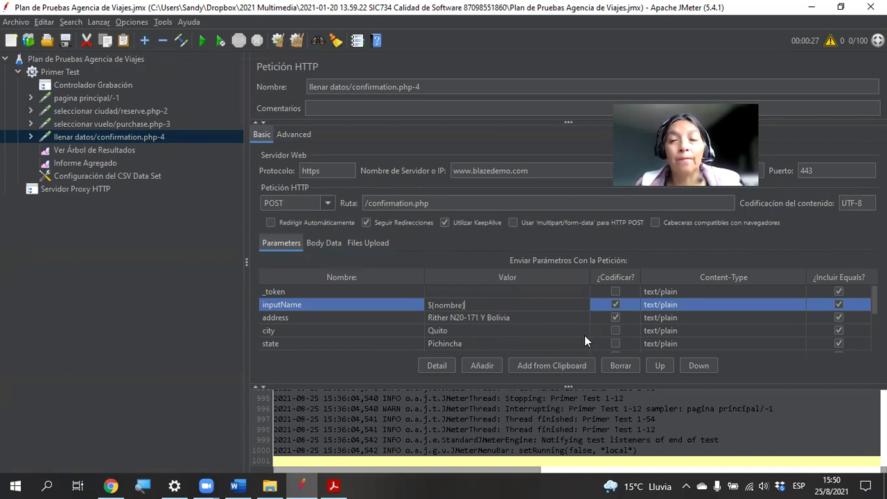
Set the cardType value to ${card}, save the test plan, and return to the guide
{"action": "scroll", "coordinate": [568, 318], "scroll_direction": "down", "scroll_amount": 2}
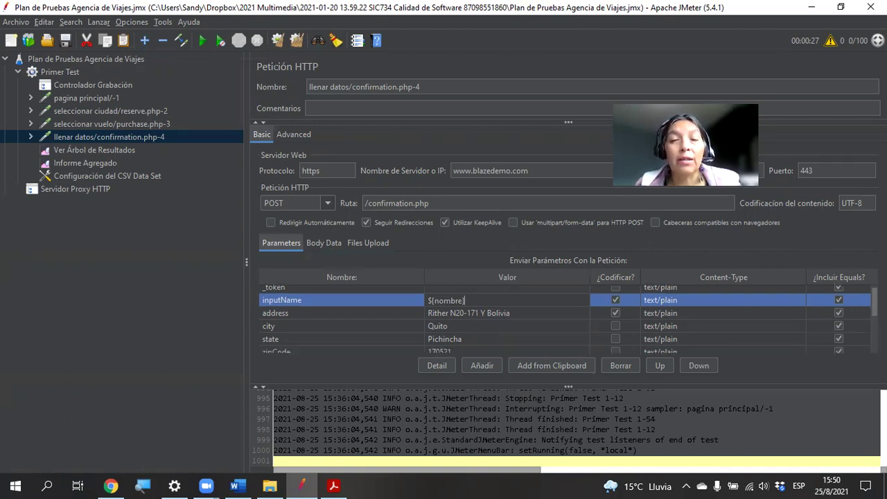
{"action": "scroll", "coordinate": [568, 318], "scroll_direction": "down", "scroll_amount": 3}
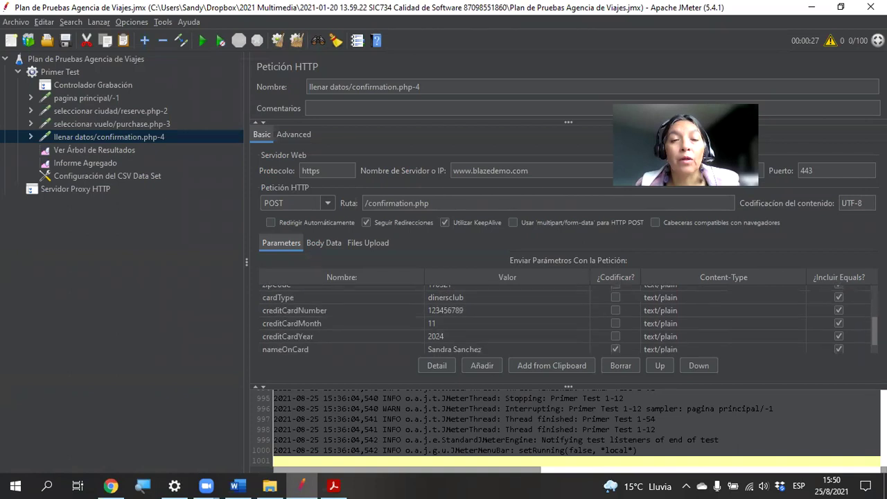
{"action": "left_click", "coordinate": [474, 297]}
{"action": "double_click", "coordinate": [474, 296]}
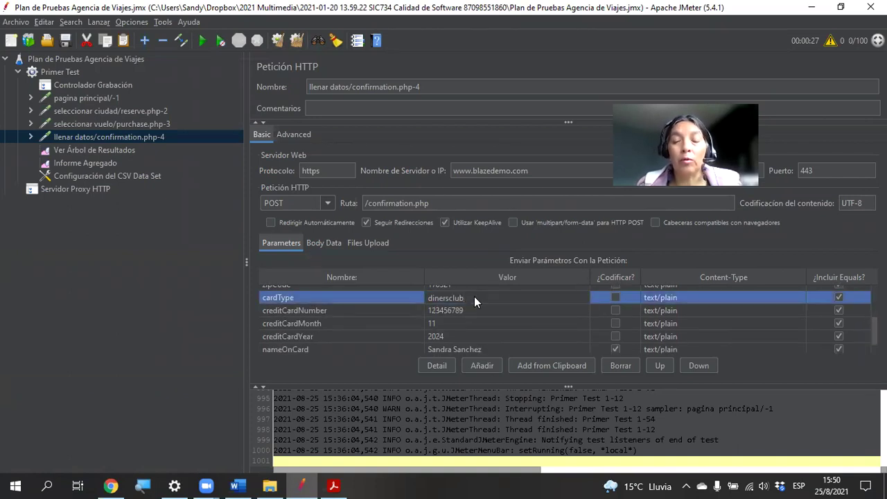
{"action": "key", "text": "BackSpace"}
{"action": "key", "text": "BackSpace"}
{"action": "key", "text": "BackSpace"}
{"action": "key", "text": "BackSpace"}
{"action": "key", "text": "BackSpace"}
{"action": "key", "text": "BackSpace"}
{"action": "key", "text": "BackSpace"}
{"action": "key", "text": "BackSpace"}
{"action": "key", "text": "BackSpace"}
{"action": "key", "text": "BackSpace"}
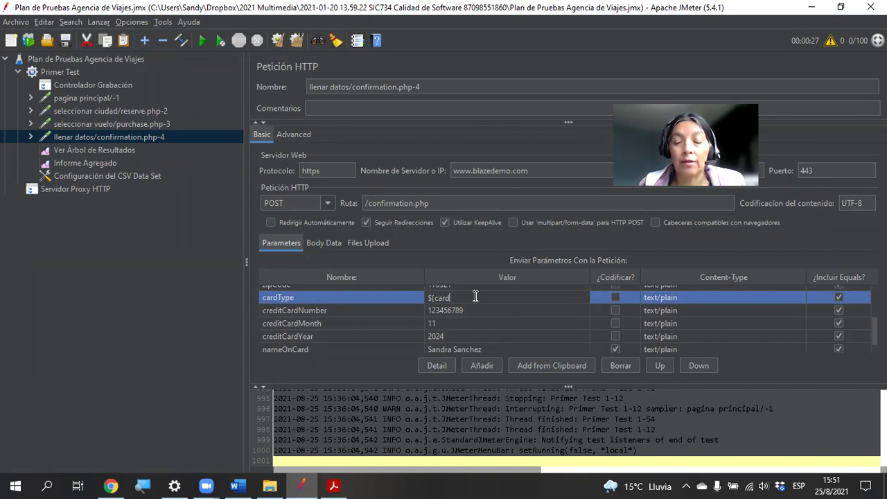
{"action": "key", "text": "Home"}
{"action": "key", "text": "Right"}
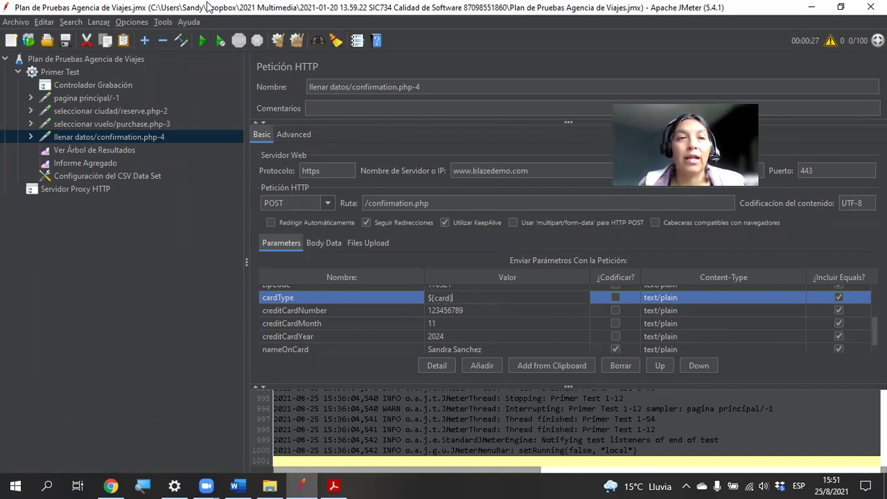
{"action": "left_click", "coordinate": [69, 43]}
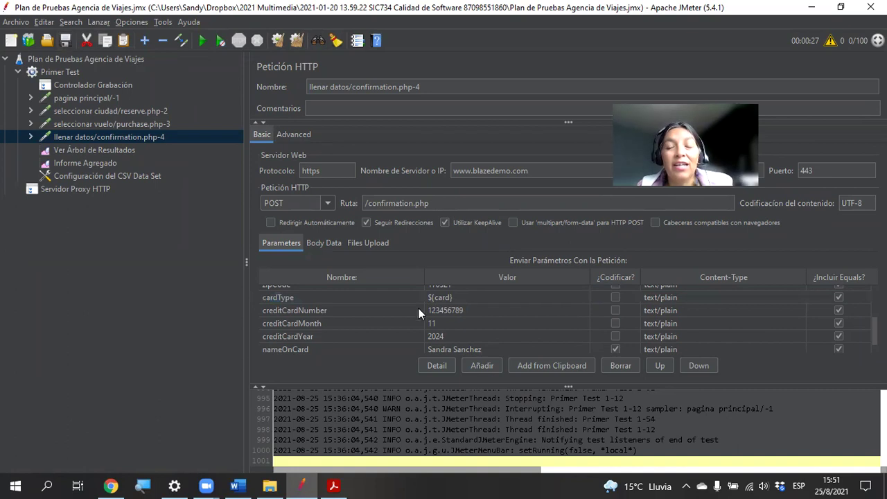
{"action": "left_click", "coordinate": [333, 486]}
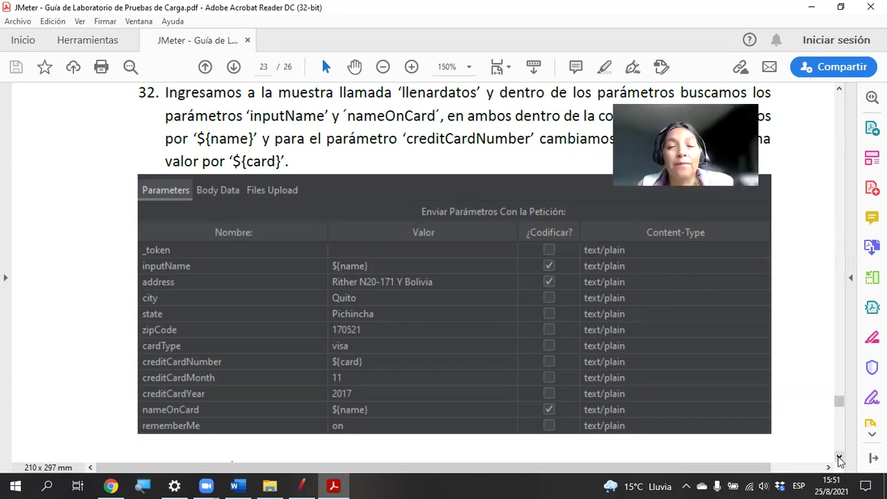
Scroll the guide further, then switch back to JMeter's confirmation.php-4 request
{"action": "scroll", "coordinate": [839, 460], "scroll_direction": "down", "scroll_amount": 3}
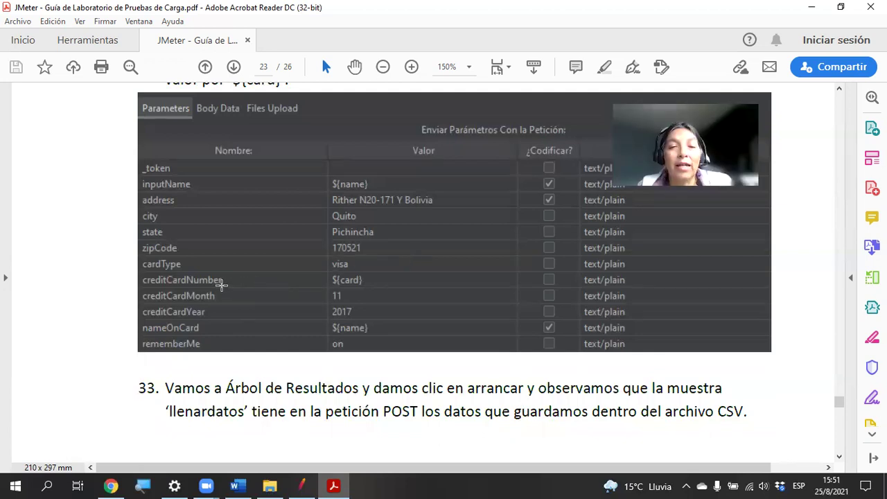
{"action": "mouse_move", "coordinate": [271, 485]}
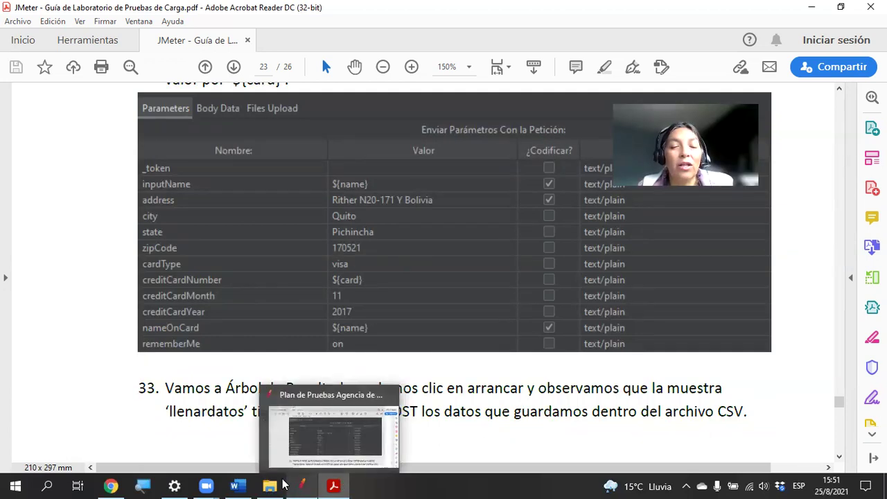
{"action": "mouse_move", "coordinate": [239, 485]}
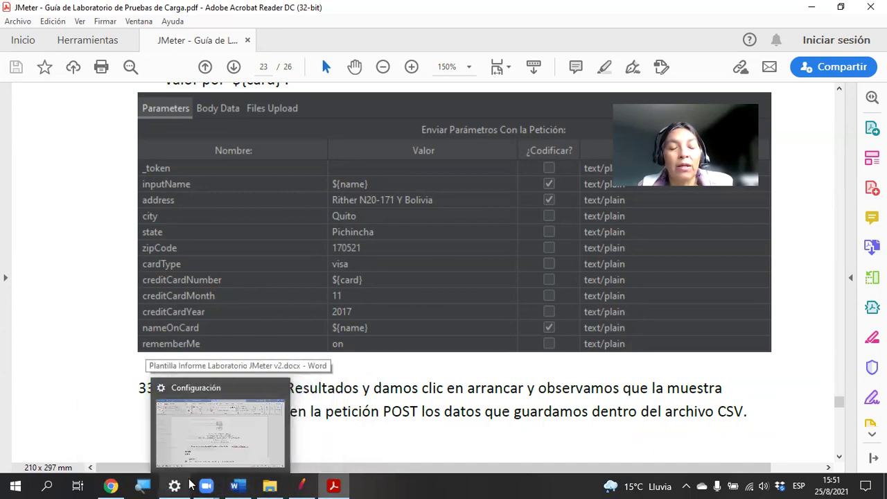
{"action": "left_click", "coordinate": [302, 485]}
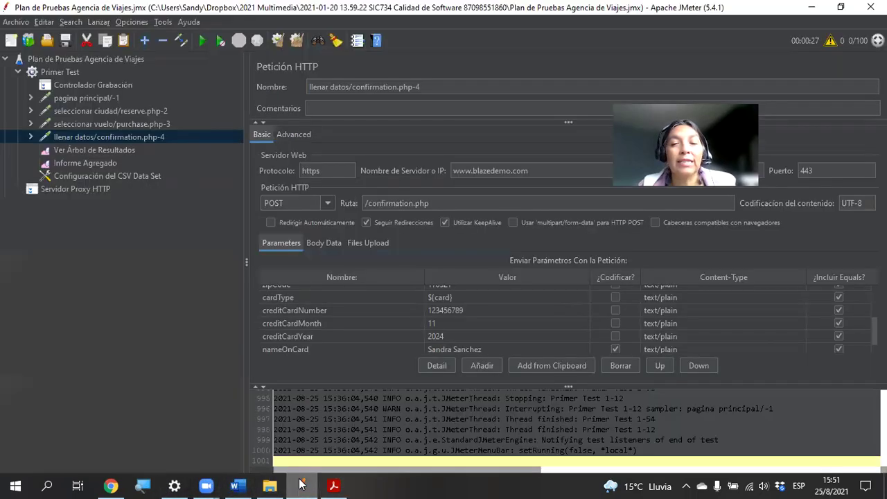
Set creditCardNumber to ${card} and cardType to diners, save, and return to the guide
{"action": "double_click", "coordinate": [458, 296]}
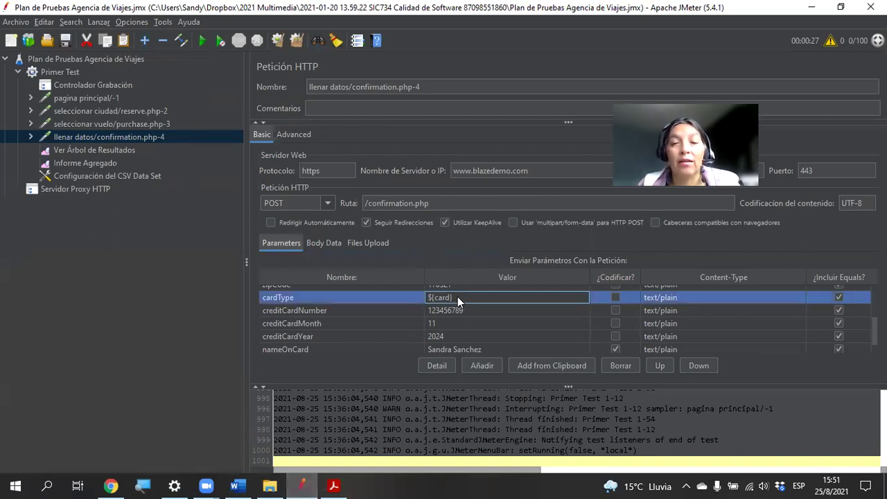
{"action": "double_click", "coordinate": [462, 309]}
{"action": "key", "text": "BackSpace"}
{"action": "key", "text": "BackSpace"}
{"action": "key", "text": "BackSpace"}
{"action": "key", "text": "BackSpace"}
{"action": "key", "text": "BackSpace"}
{"action": "key", "text": "BackSpace"}
{"action": "key", "text": "BackSpace"}
{"action": "key", "text": "BackSpace"}
{"action": "key", "text": "BackSpace"}
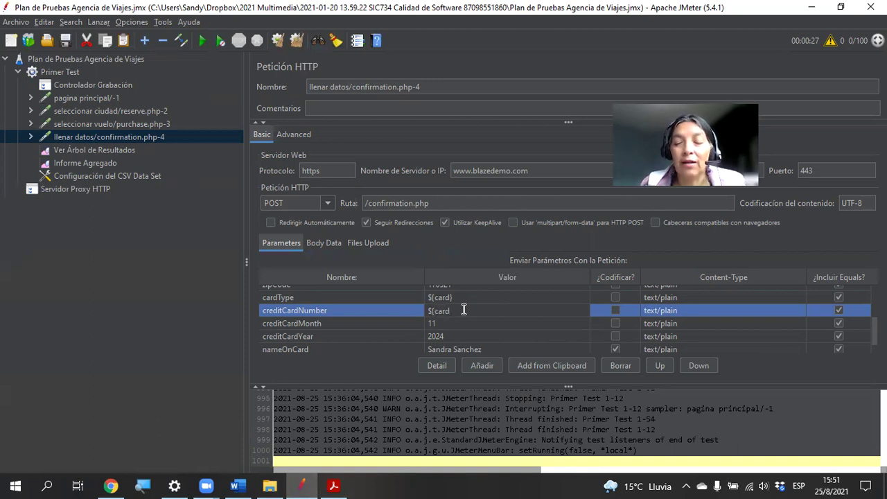
{"action": "double_click", "coordinate": [457, 296]}
{"action": "key", "text": "BackSpace"}
{"action": "key", "text": "BackSpace"}
{"action": "key", "text": "BackSpace"}
{"action": "key", "text": "BackSpace"}
{"action": "key", "text": "BackSpace"}
{"action": "key", "text": "BackSpace"}
{"action": "key", "text": "BackSpace"}
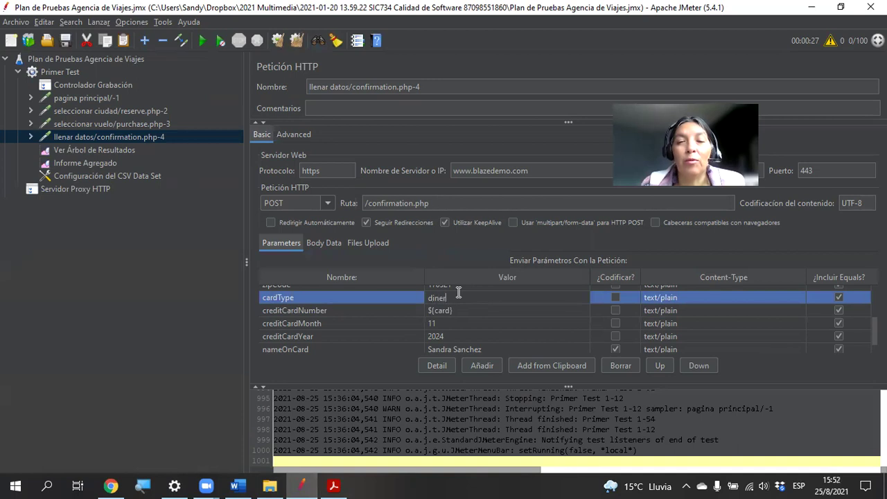
{"action": "left_click", "coordinate": [505, 309]}
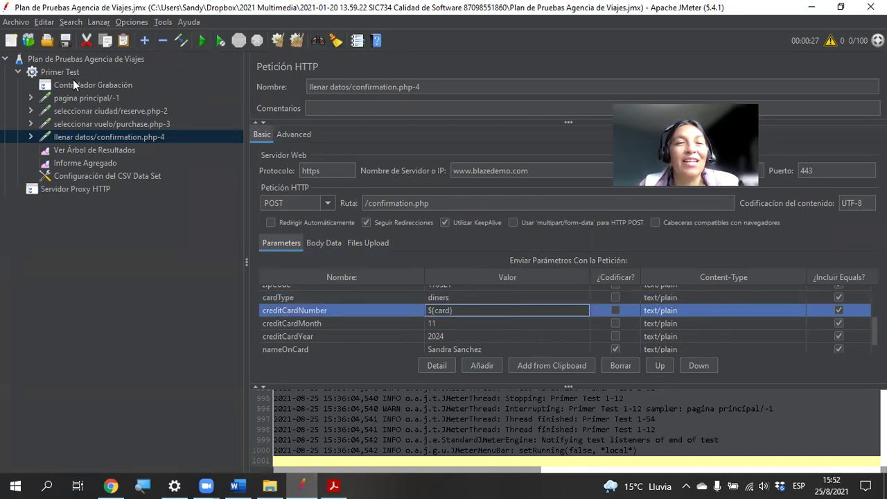
{"action": "left_click", "coordinate": [64, 41]}
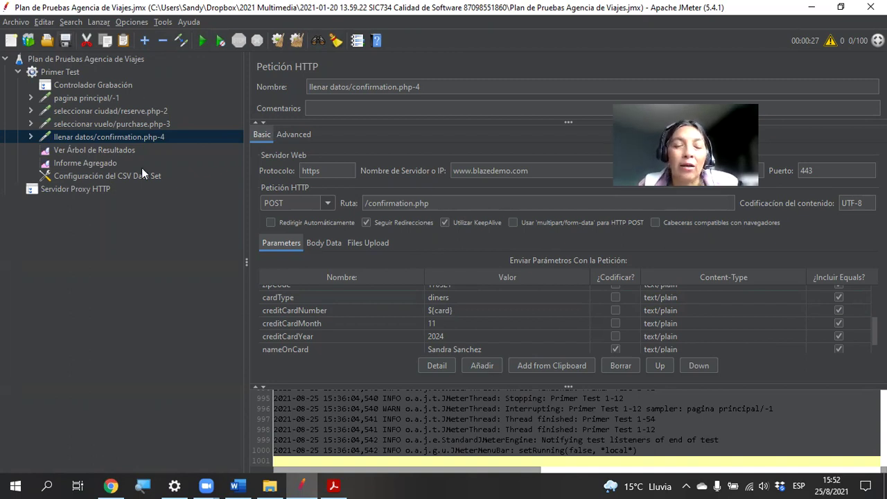
{"action": "left_click", "coordinate": [323, 485]}
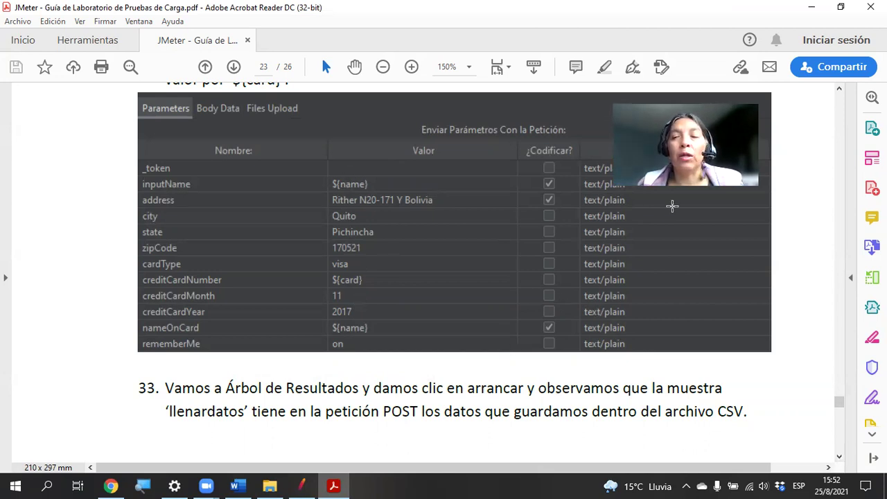
Scroll the lab guide through steps 32–34 to read step 33's run-and-check instructions
{"action": "mouse_move", "coordinate": [836, 409]}
{"action": "left_mouse_down"}
{"action": "mouse_move", "coordinate": [837, 396]}
{"action": "mouse_move", "coordinate": [838, 406]}
{"action": "left_mouse_up"}
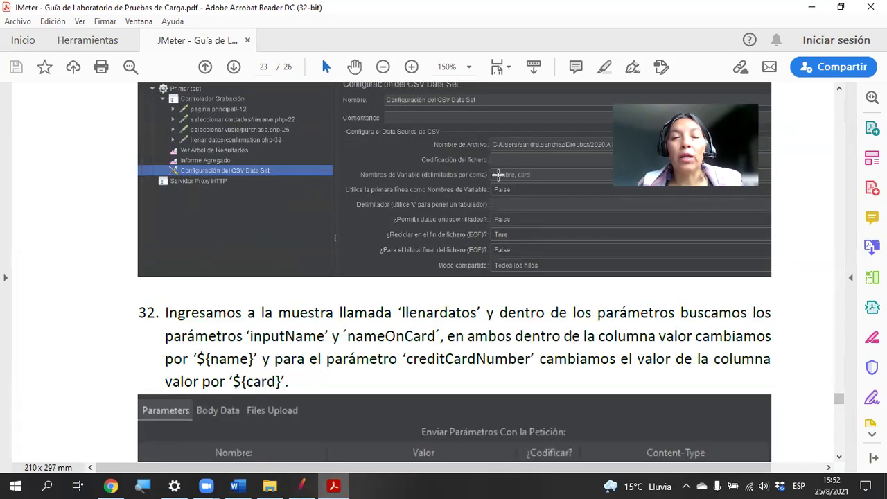
{"action": "left_click", "coordinate": [839, 458]}
{"action": "scroll", "coordinate": [840, 461], "scroll_direction": "down", "scroll_amount": 5}
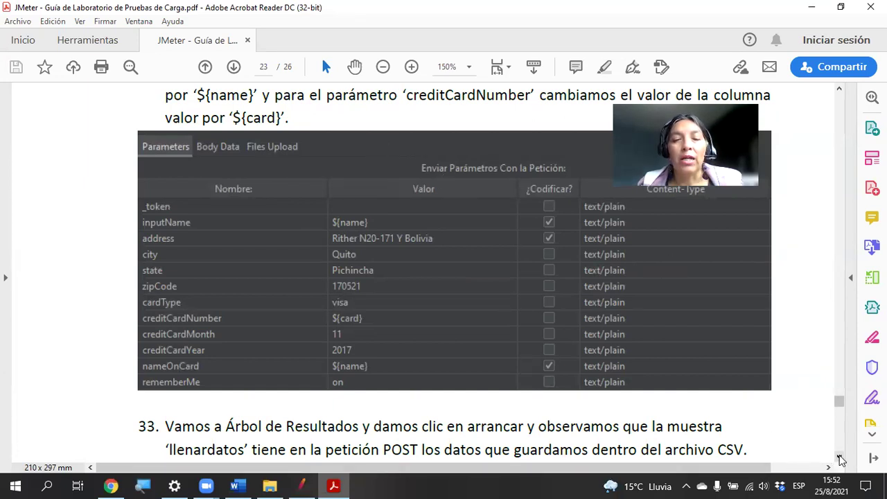
{"action": "scroll", "coordinate": [841, 458], "scroll_direction": "down", "scroll_amount": 2}
{"action": "scroll", "coordinate": [840, 459], "scroll_direction": "down", "scroll_amount": 2}
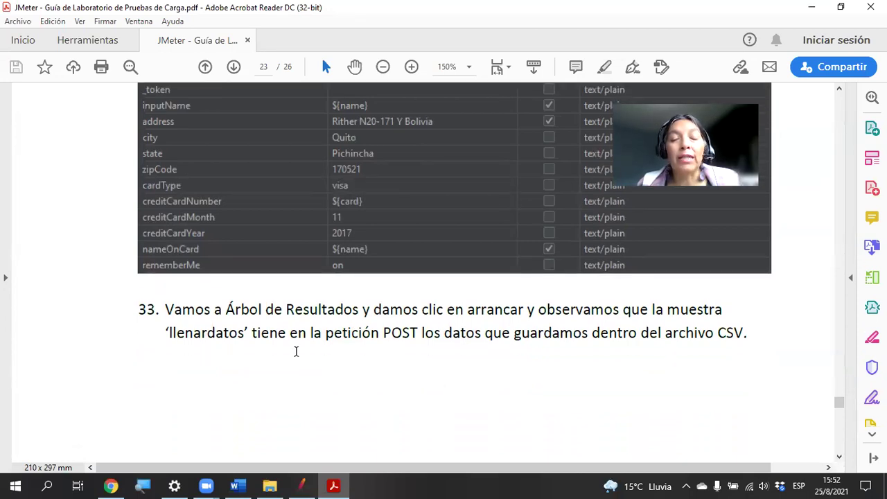
{"action": "left_click", "coordinate": [839, 460]}
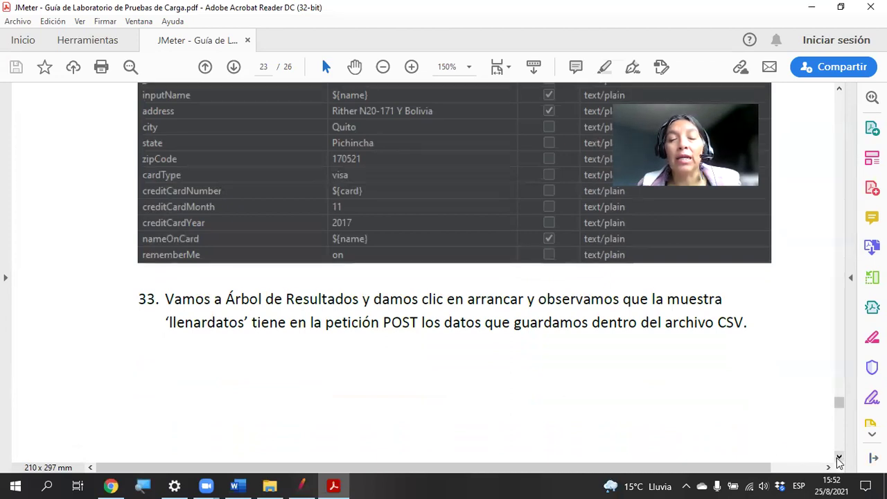
{"action": "left_click", "coordinate": [838, 460]}
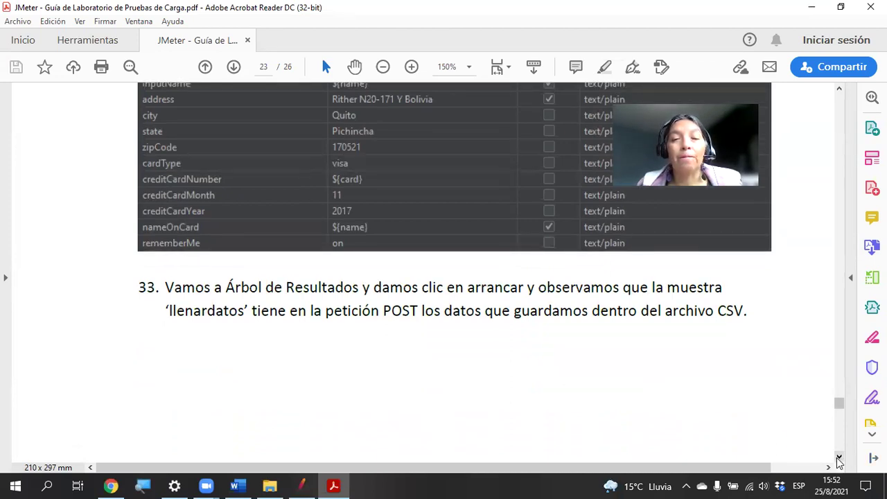
{"action": "left_click", "coordinate": [838, 460]}
{"action": "left_click", "coordinate": [839, 460]}
{"action": "scroll", "coordinate": [838, 460], "scroll_direction": "down", "scroll_amount": 3}
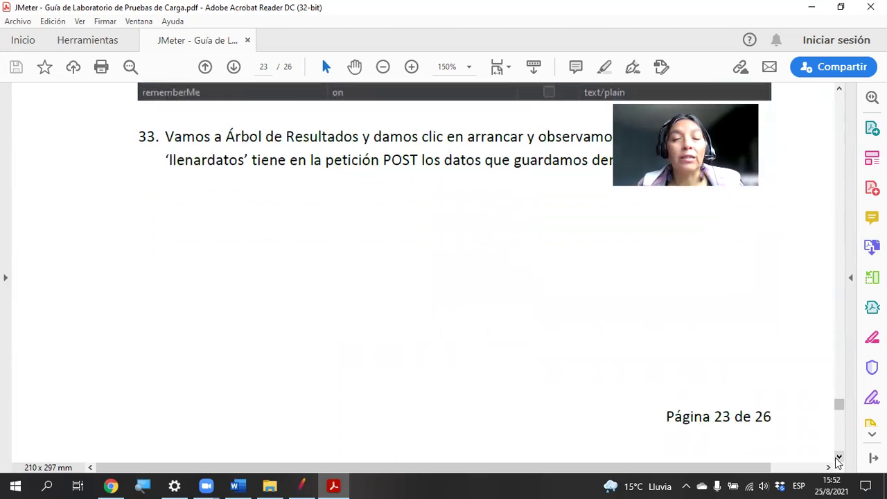
{"action": "scroll", "coordinate": [838, 460], "scroll_direction": "down", "scroll_amount": 8}
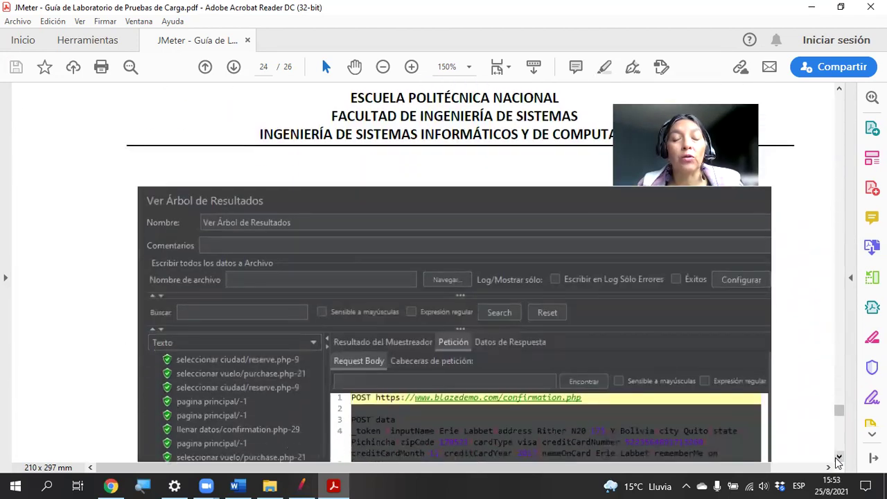
{"action": "scroll", "coordinate": [837, 460], "scroll_direction": "down", "scroll_amount": 4}
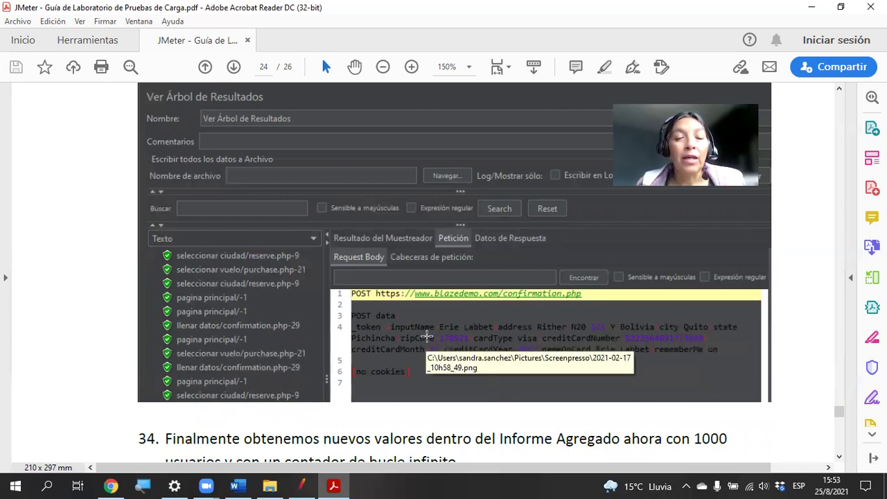
{"action": "left_click", "coordinate": [839, 89]}
{"action": "scroll", "coordinate": [839, 93], "scroll_direction": "up", "scroll_amount": 10}
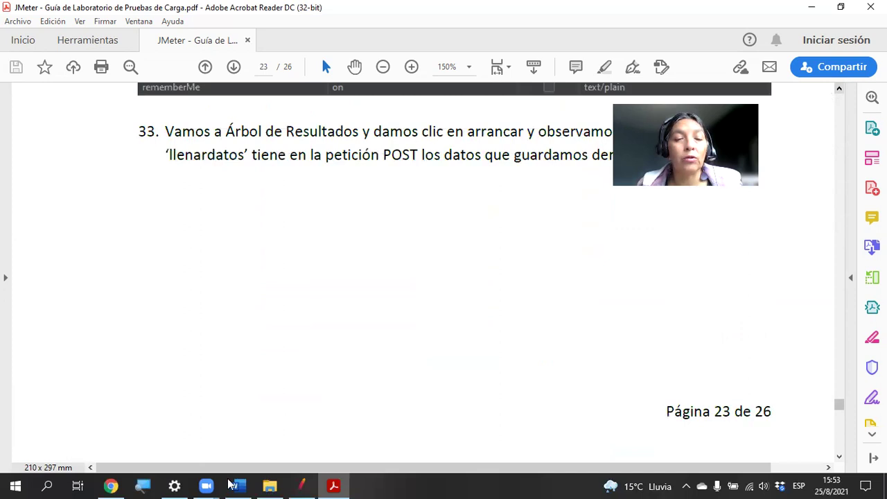
Clear the Ver Árbol de Resultados listener and start a fresh test run with Ctrl+R
{"action": "left_click", "coordinate": [302, 485]}
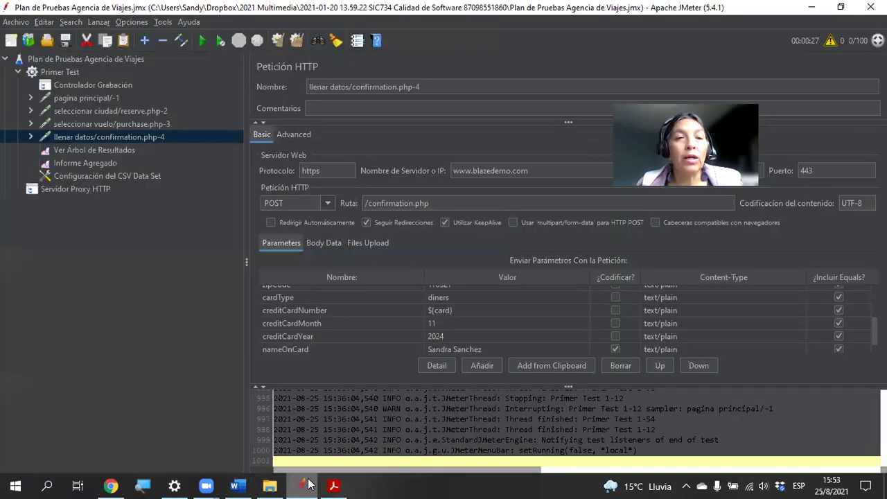
{"action": "left_click", "coordinate": [90, 148]}
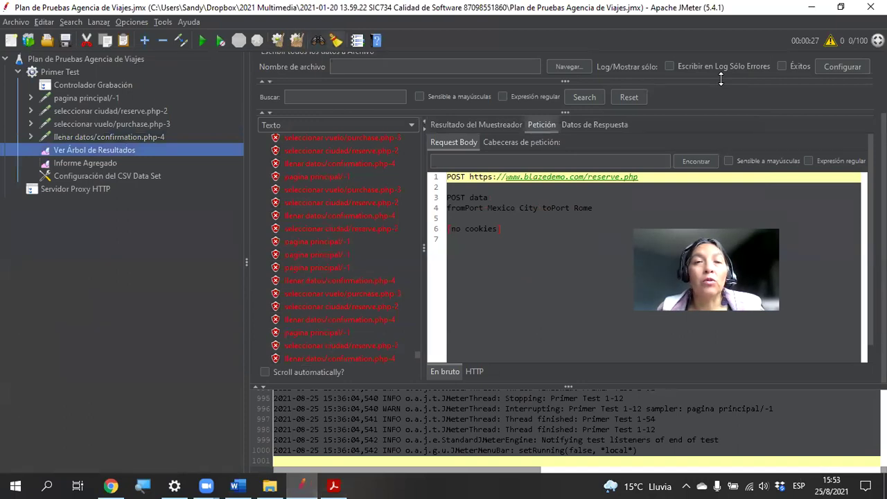
{"action": "left_click", "coordinate": [632, 97]}
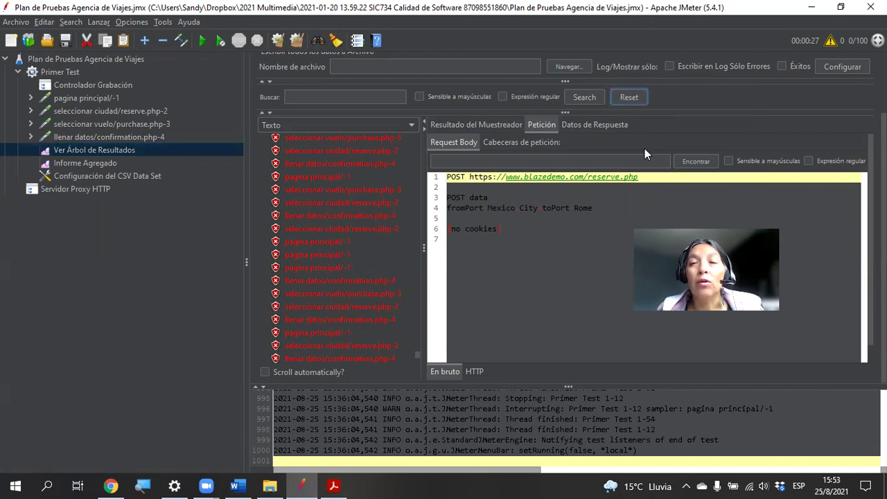
{"action": "triple_click", "coordinate": [722, 176]}
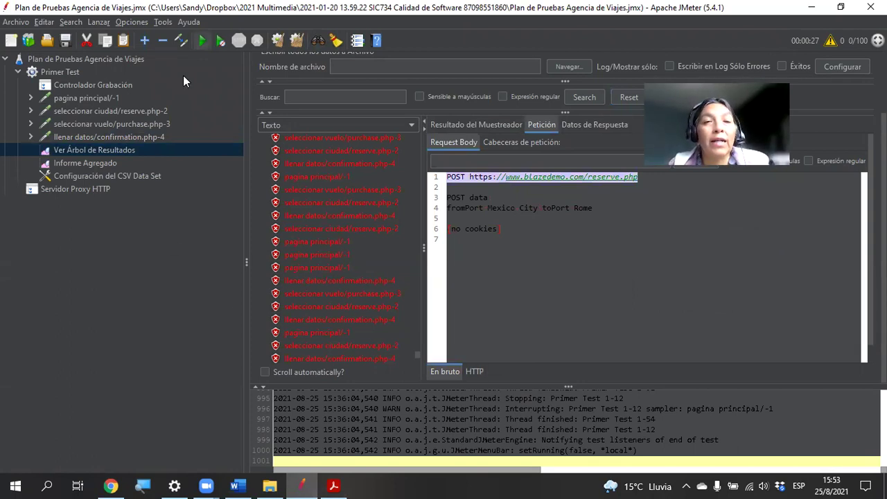
{"action": "key", "text": "ctrl+r"}
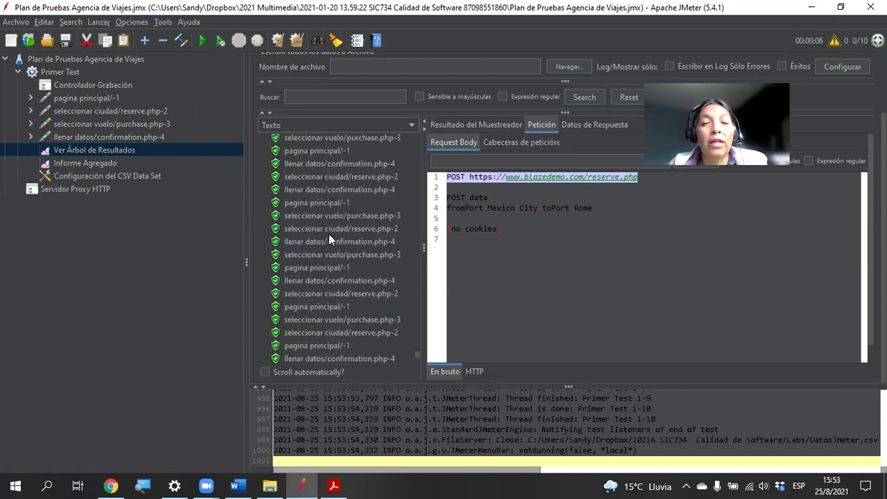
Inspect the pagina principal and confirmation.php results for CSV-supplied names and cardType diners
{"action": "left_click", "coordinate": [325, 272]}
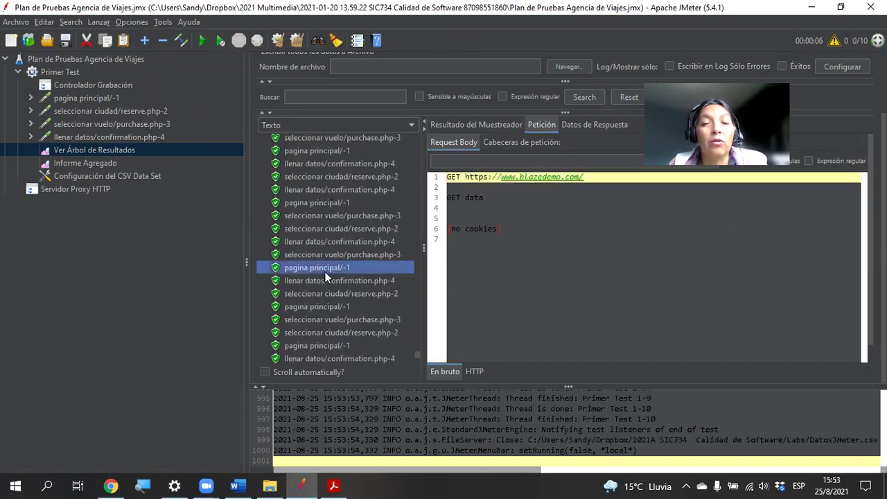
{"action": "left_click", "coordinate": [325, 281]}
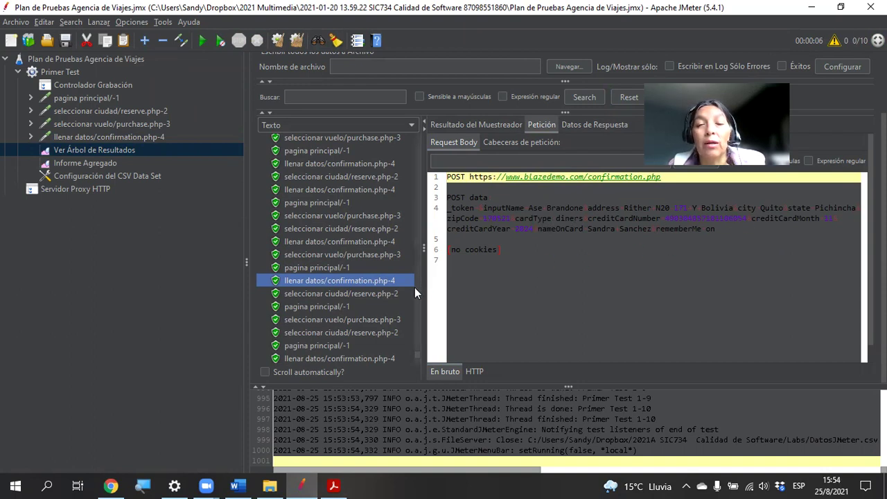
{"action": "left_click", "coordinate": [336, 358]}
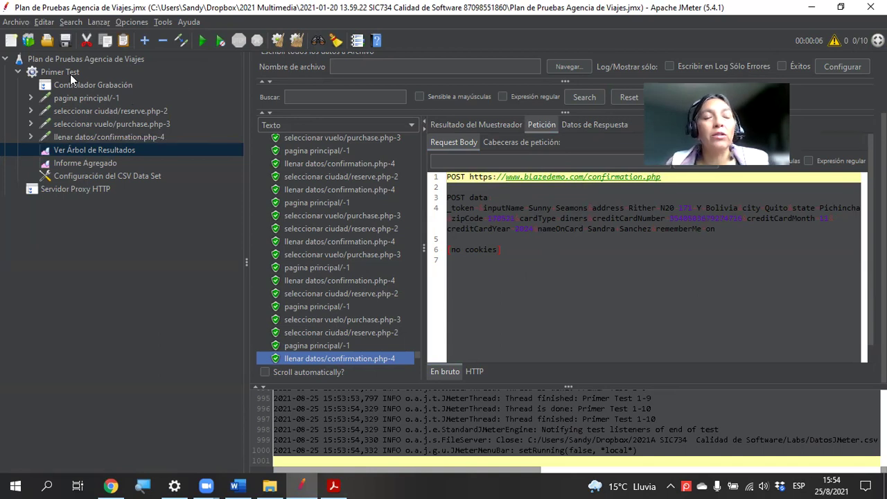
Give Primer Test 1000 threads with a 1-second ramp-up, then go back to Ver Árbol de Resultados
{"action": "left_click", "coordinate": [93, 59]}
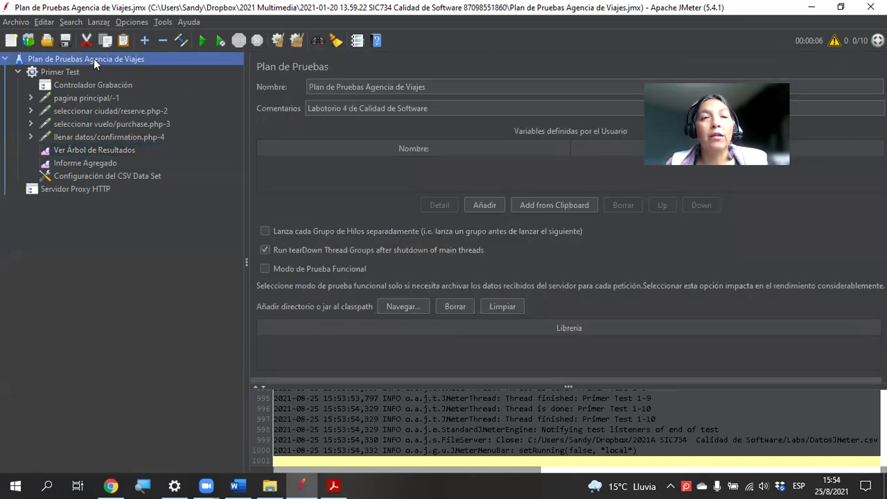
{"action": "left_click", "coordinate": [69, 73]}
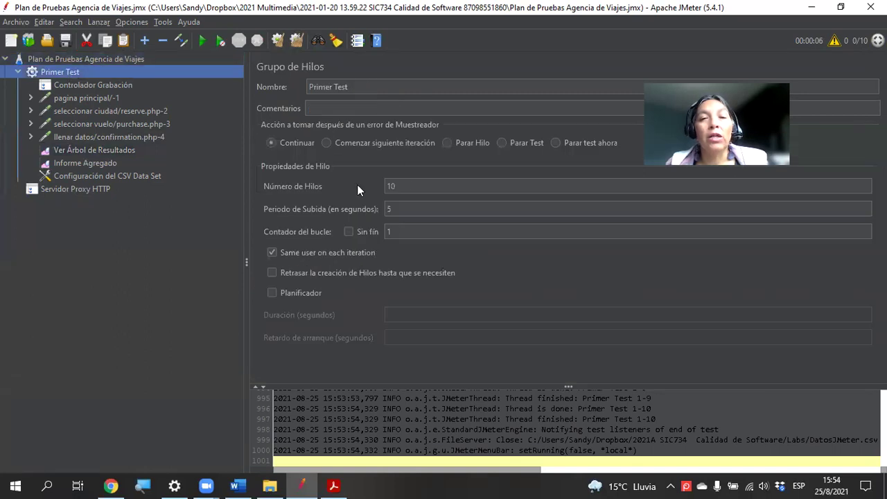
{"action": "left_click", "coordinate": [414, 185]}
{"action": "type", "text": "00"}
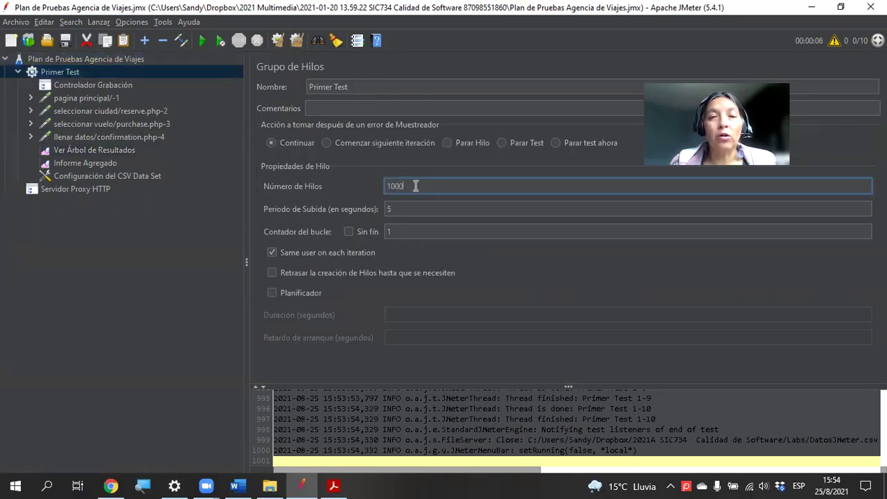
{"action": "left_click", "coordinate": [402, 208]}
{"action": "key", "text": "BackSpace"}
{"action": "type", "text": "1"}
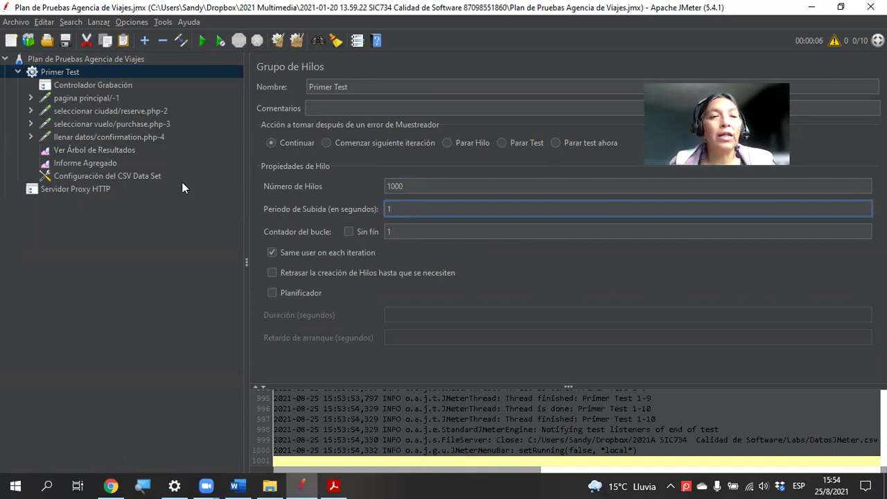
{"action": "left_click", "coordinate": [104, 150]}
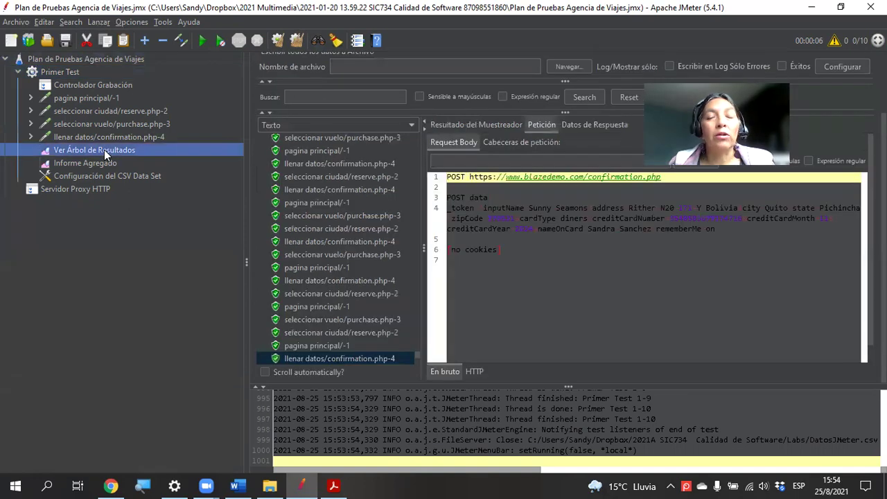
Check confirmation.php-4's POST body for CSV-supplied passenger and card values, then start the 1000-thread run
{"action": "left_click", "coordinate": [455, 142]}
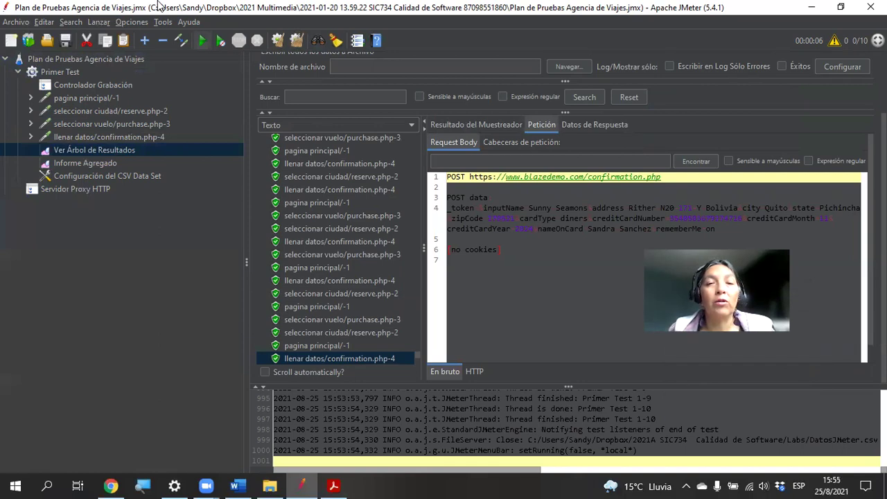
{"action": "key", "text": "ctrl+r"}
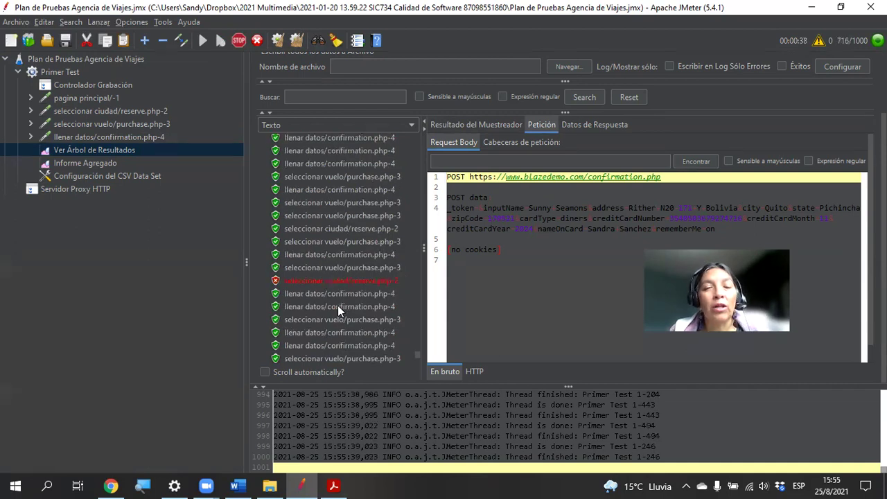
Read the lab guide down to step 34 on aggregate results with 1000 users, then return to JMeter
{"action": "left_click", "coordinate": [333, 485]}
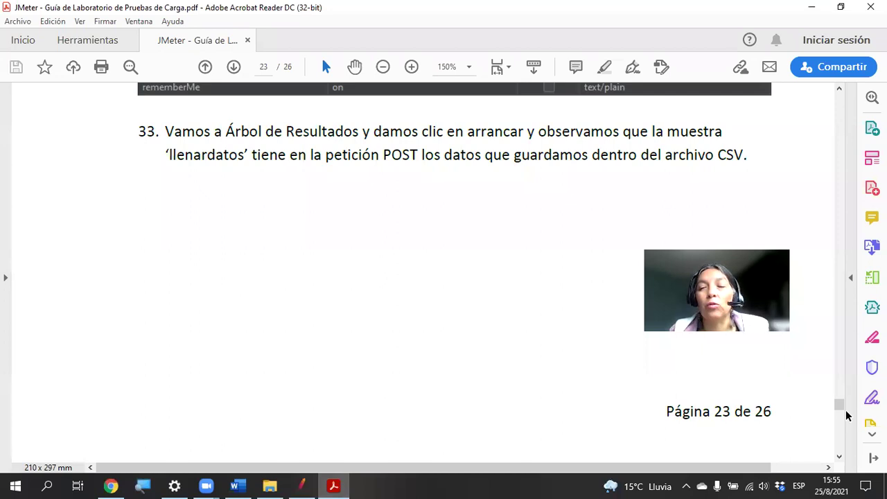
{"action": "left_click", "coordinate": [839, 459]}
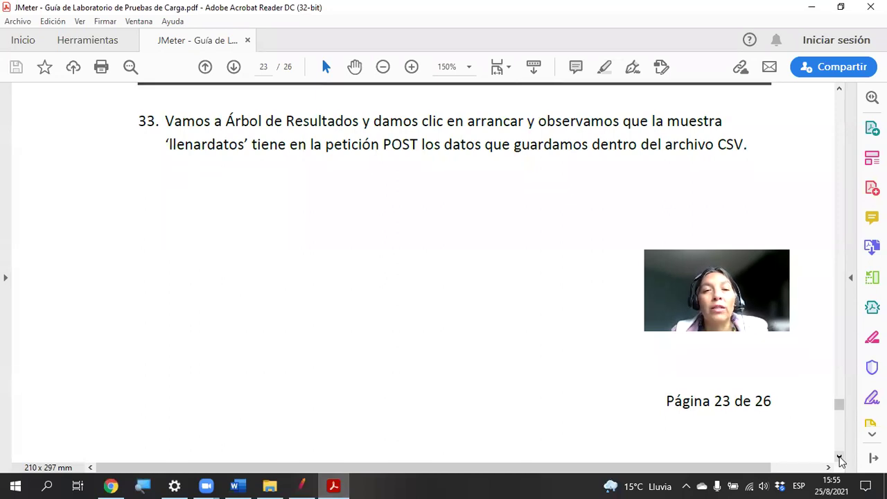
{"action": "left_click", "coordinate": [839, 458]}
{"action": "left_click_drag", "start_coordinate": [839, 460], "coordinate": [839, 460]}
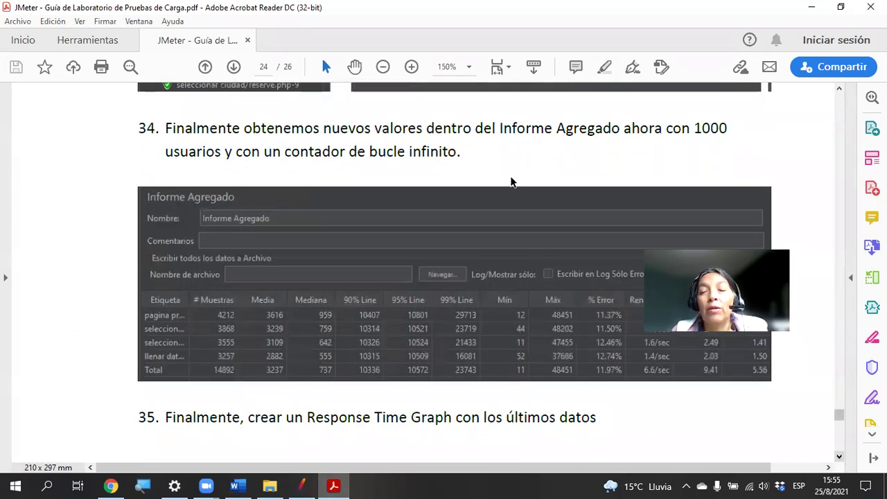
{"action": "left_click", "coordinate": [839, 460]}
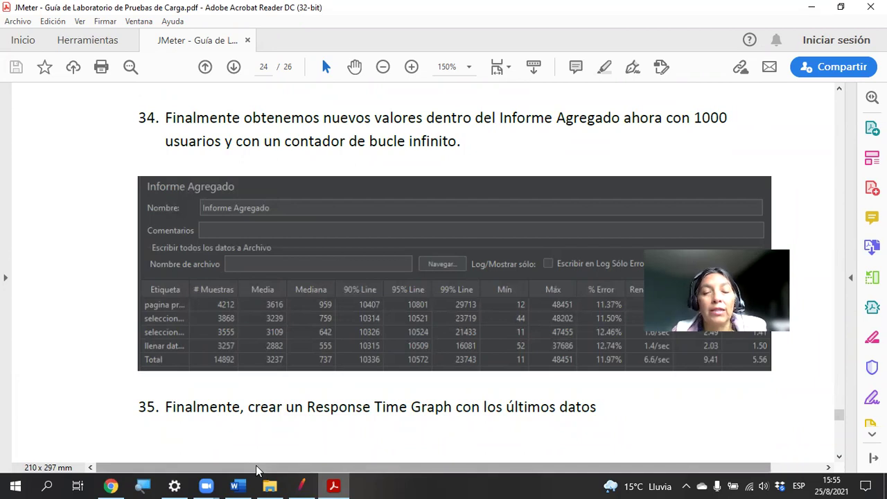
{"action": "left_click", "coordinate": [303, 484]}
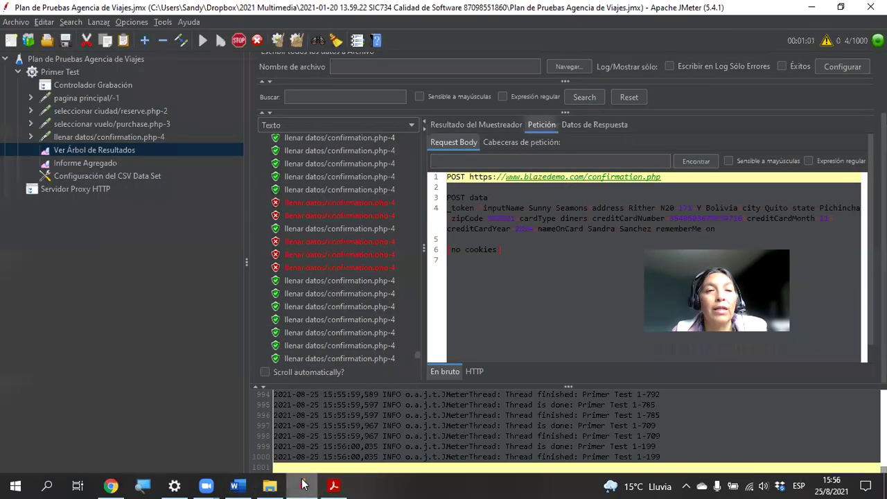
Review the 1000-thread Informe Agregado results (11433 samples, 18.53% error) and run the test plan again
{"action": "left_click", "coordinate": [68, 165]}
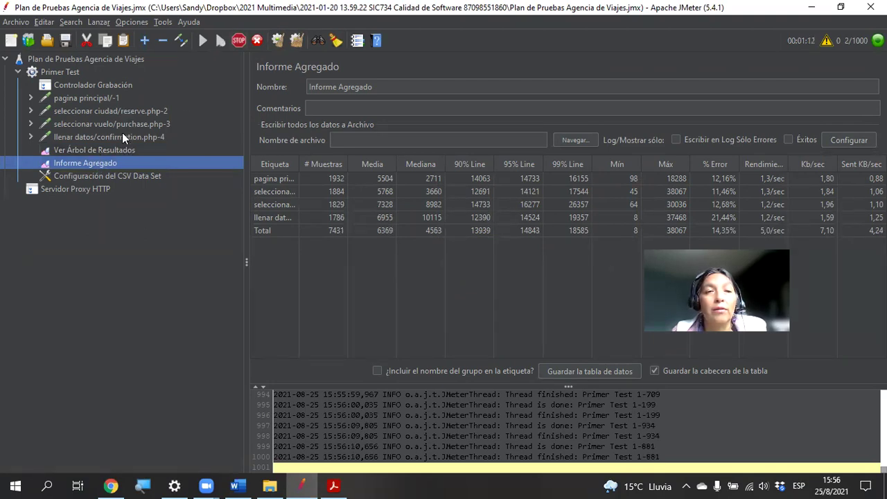
{"action": "left_click", "coordinate": [105, 151]}
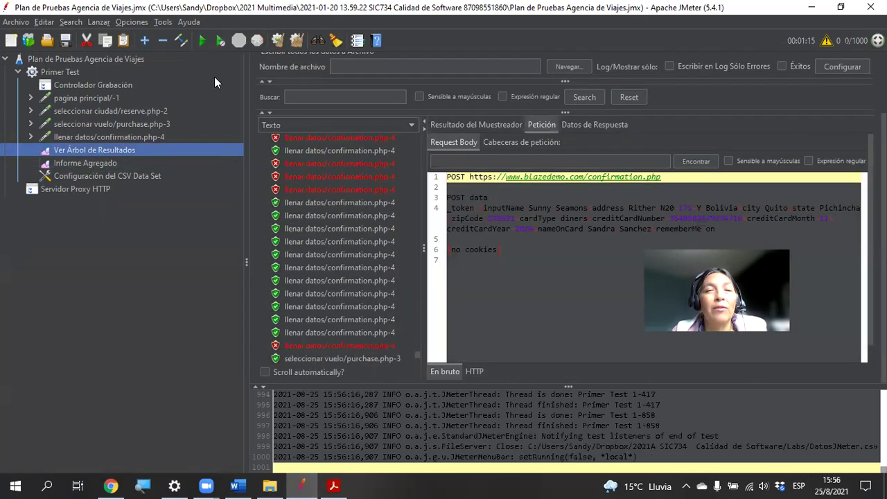
{"action": "left_click", "coordinate": [105, 165]}
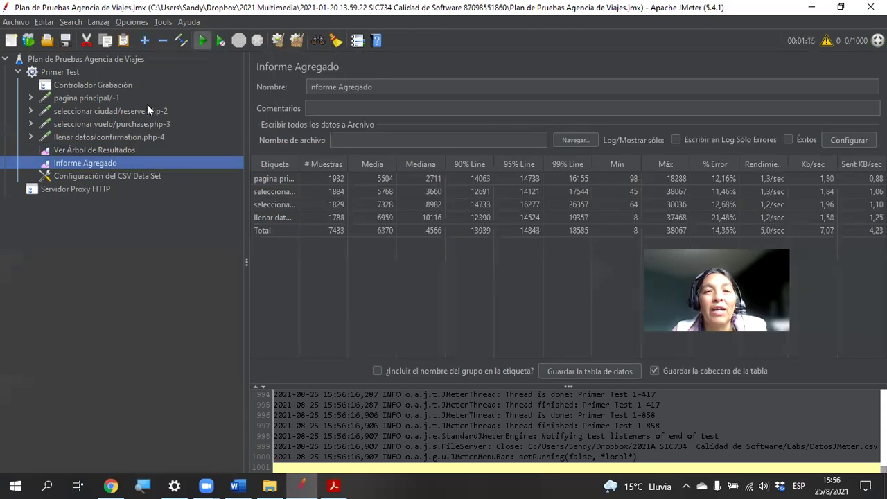
{"action": "key", "text": "ctrl+r"}
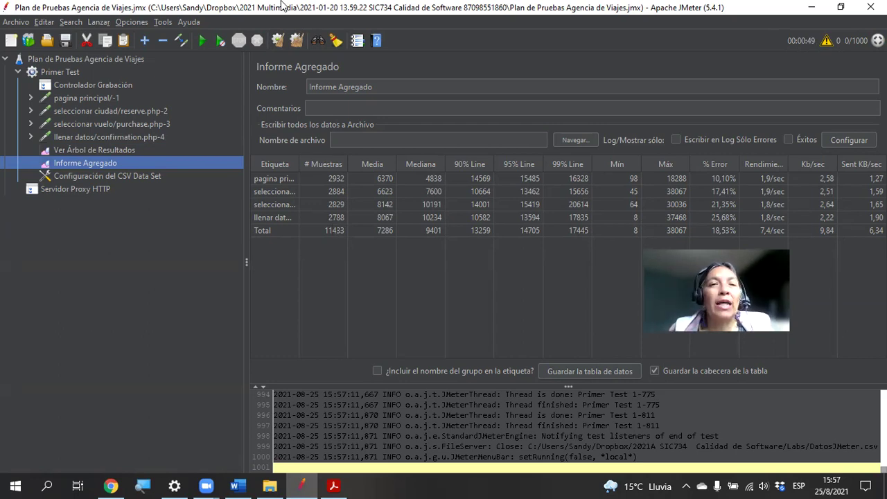
{"action": "key", "text": "ctrl+r"}
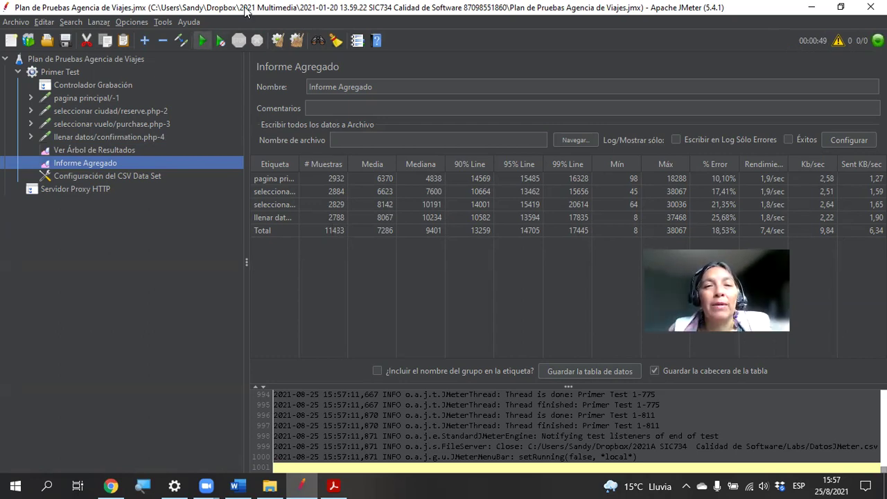
Read the guide through step 35 and the page 25 Response Time Graph screenshots, then return to JMeter
{"action": "left_click", "coordinate": [334, 486]}
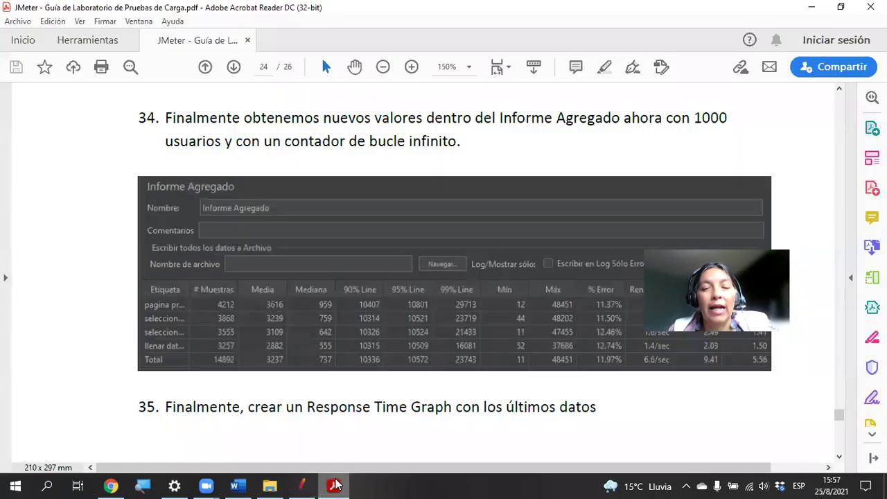
{"action": "left_click", "coordinate": [839, 457]}
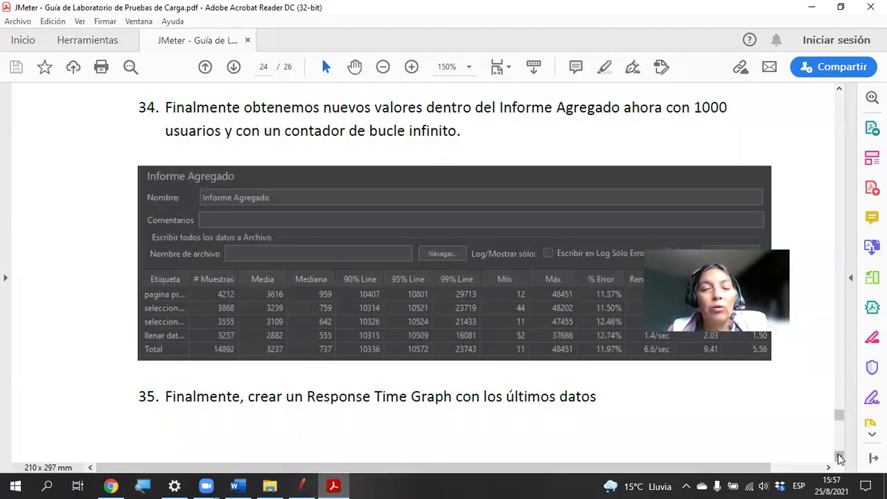
{"action": "left_click", "coordinate": [839, 458]}
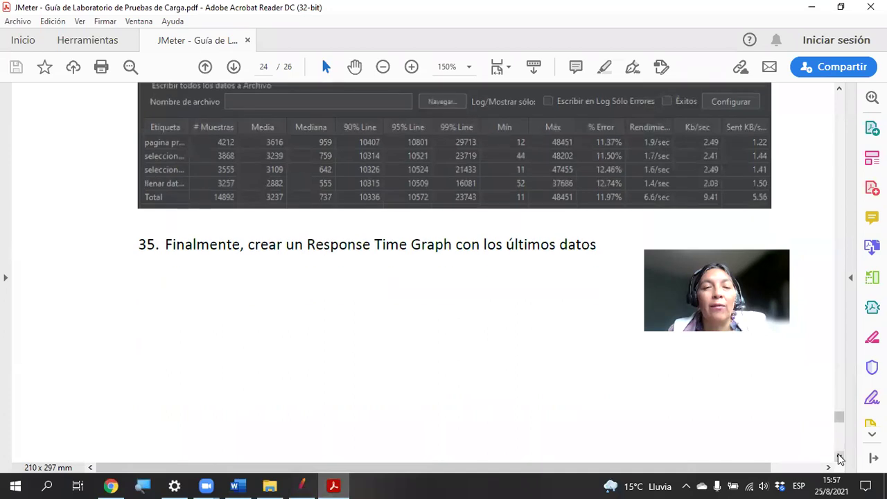
{"action": "left_click", "coordinate": [839, 458]}
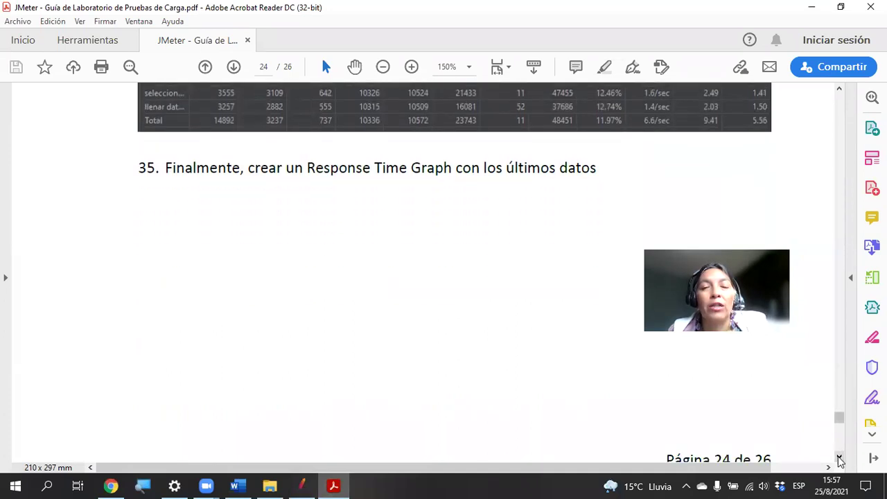
{"action": "left_click", "coordinate": [839, 458]}
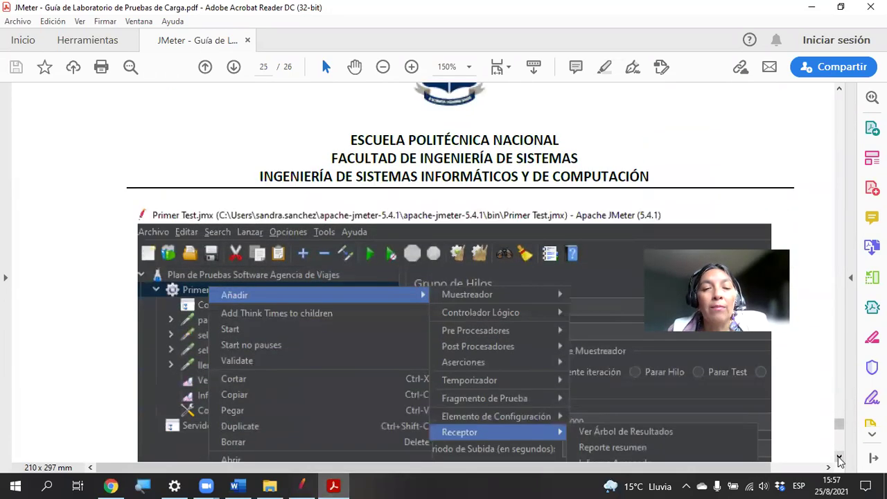
{"action": "left_click", "coordinate": [839, 458]}
{"action": "left_click", "coordinate": [839, 458]}
{"action": "left_click", "coordinate": [839, 458]}
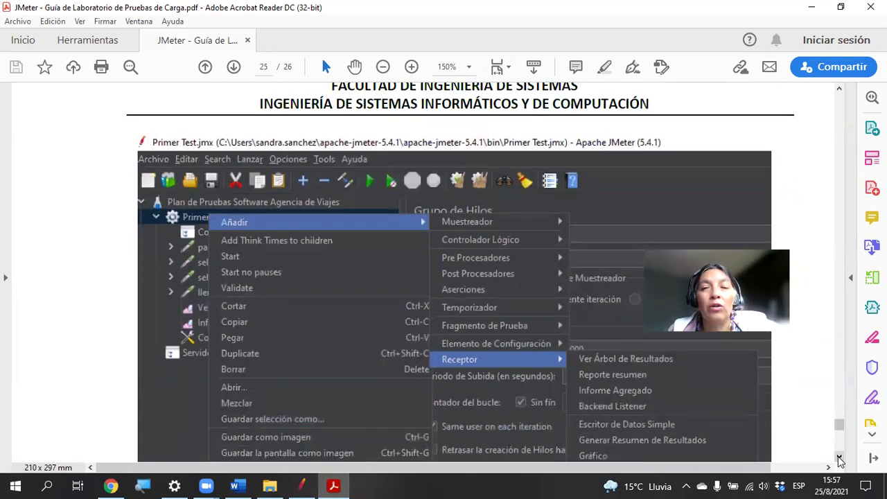
{"action": "left_click", "coordinate": [839, 458]}
{"action": "left_click", "coordinate": [839, 458]}
{"action": "left_click", "coordinate": [839, 458]}
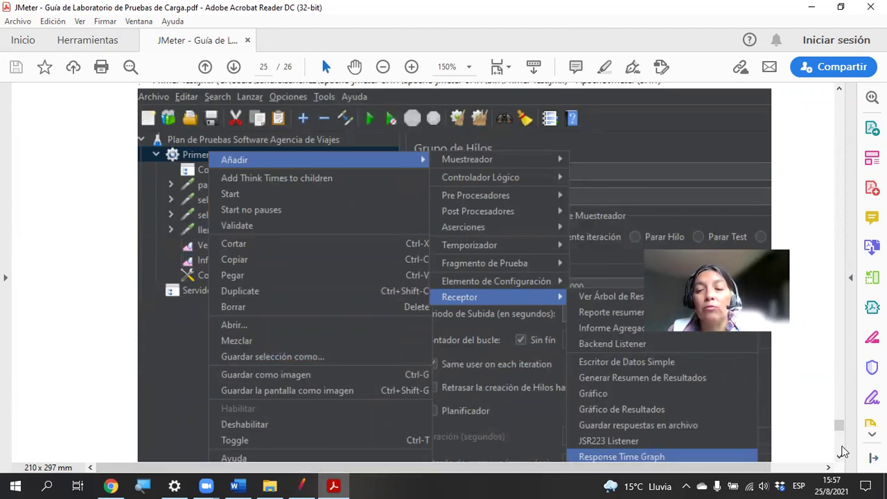
{"action": "scroll", "coordinate": [839, 460], "scroll_direction": "down", "scroll_amount": 4}
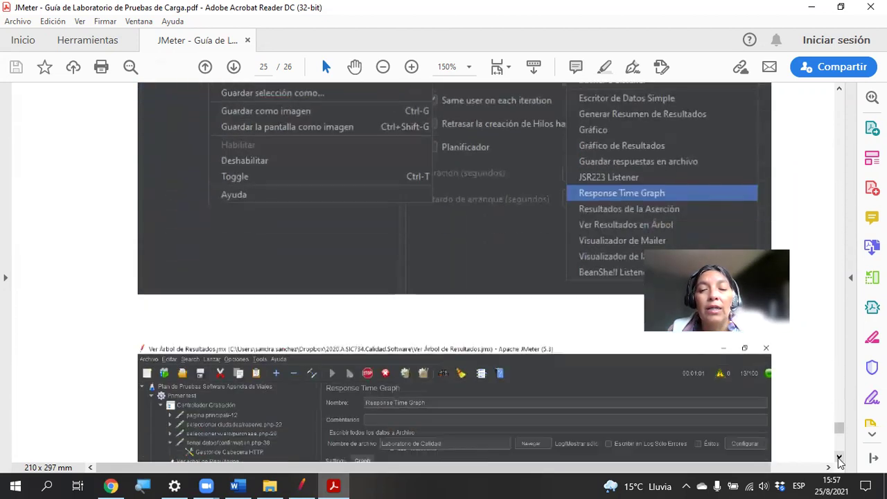
{"action": "scroll", "coordinate": [840, 460], "scroll_direction": "down", "scroll_amount": 5}
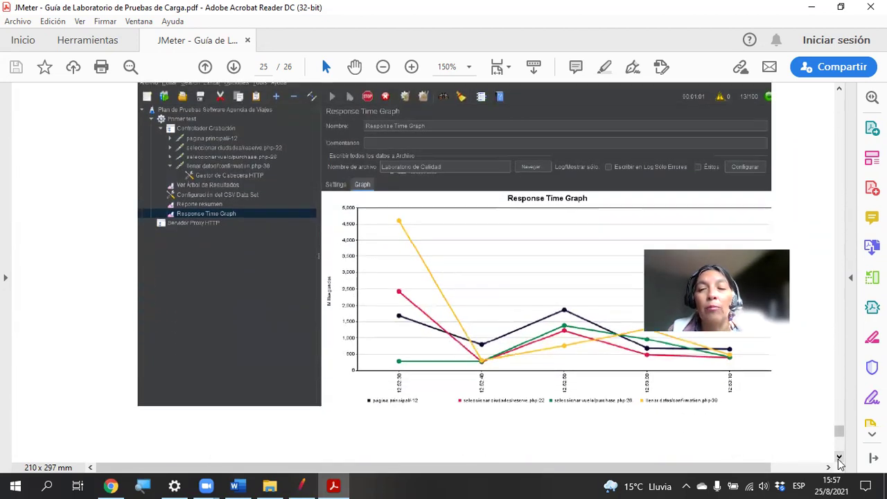
{"action": "scroll", "coordinate": [840, 463], "scroll_direction": "down", "scroll_amount": 2}
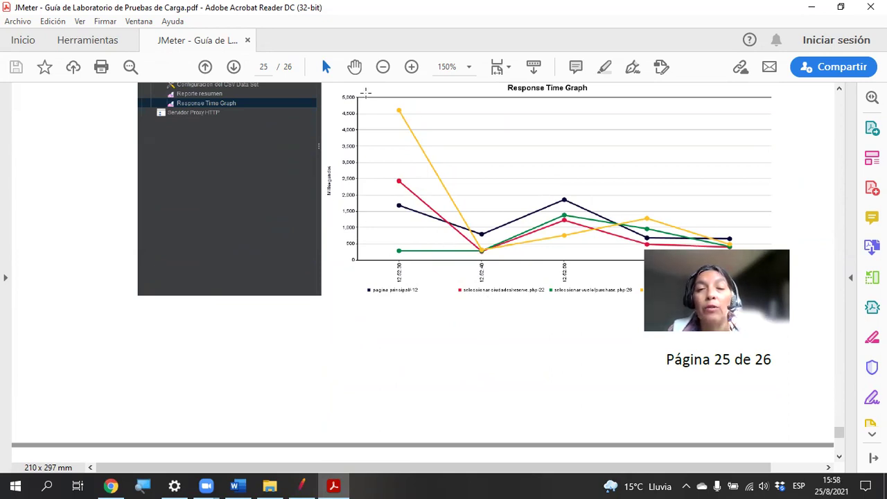
{"action": "left_click", "coordinate": [839, 90]}
{"action": "left_click_drag", "start_coordinate": [839, 90], "coordinate": [839, 89]}
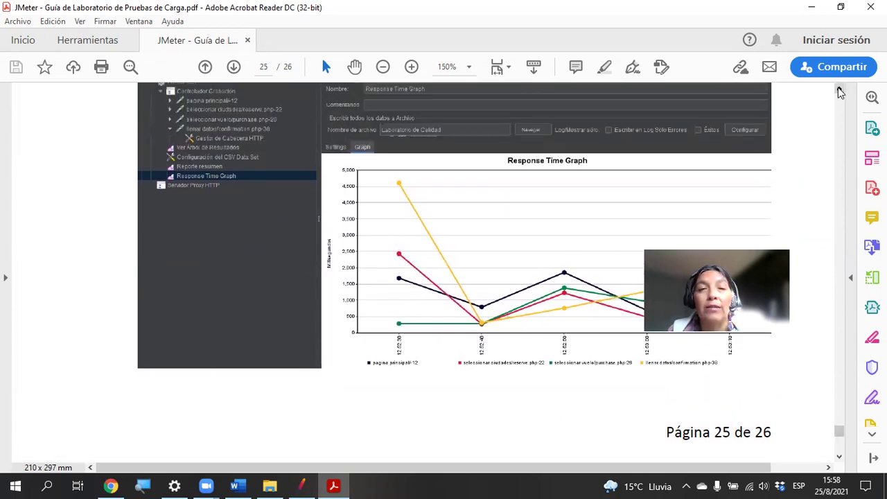
{"action": "left_click", "coordinate": [302, 485]}
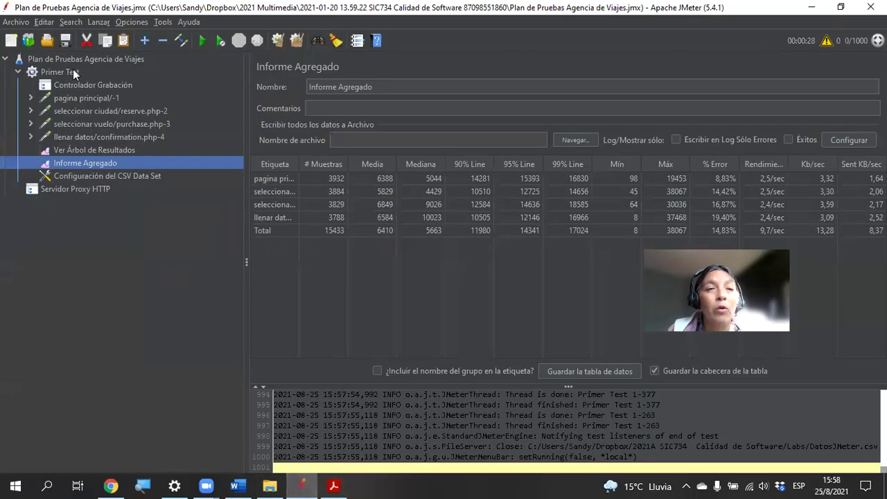
Add a Response Time Graph listener under Primer Test via Añadir > Receptor, and start the test
{"action": "left_click", "coordinate": [73, 71]}
{"action": "right_click", "coordinate": [73, 68]}
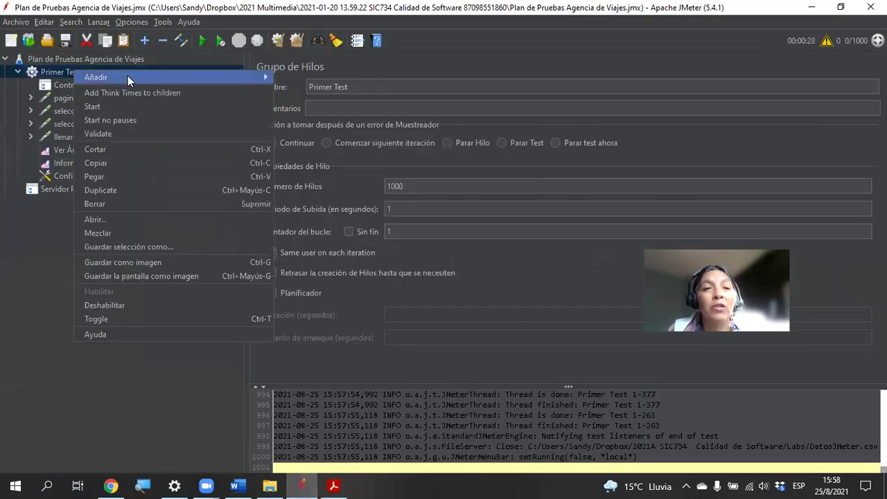
{"action": "mouse_move", "coordinate": [127, 76]}
{"action": "mouse_move", "coordinate": [317, 193]}
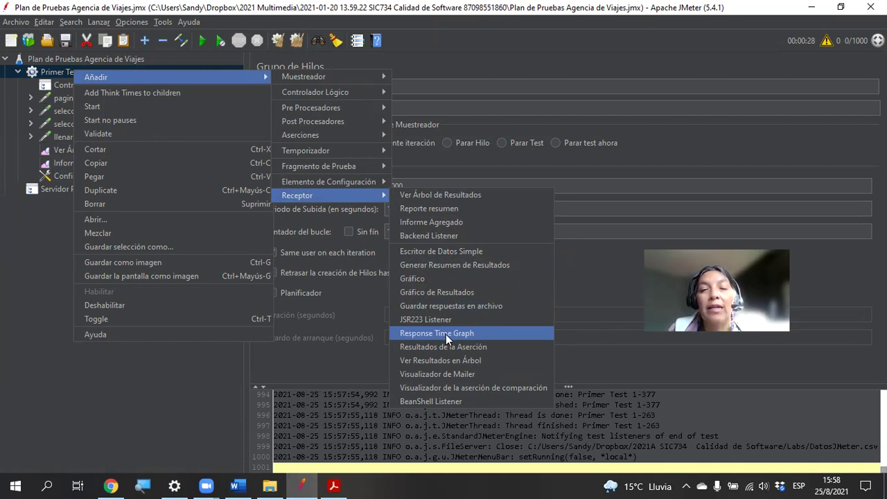
{"action": "left_click", "coordinate": [446, 334]}
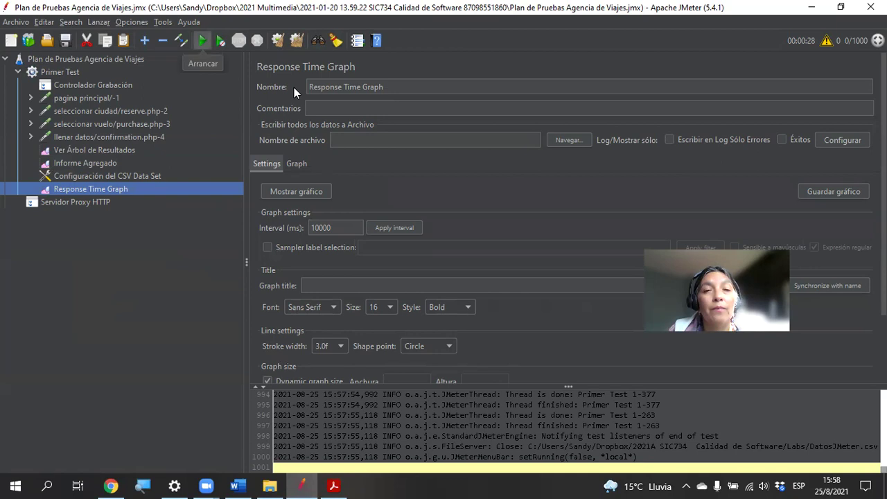
{"action": "key", "text": "ctrl+r"}
Plot the Response Time Graph, past the not-enough-data warning, showing roughly 3,700–5,600 ms lines
{"action": "left_click", "coordinate": [282, 193]}
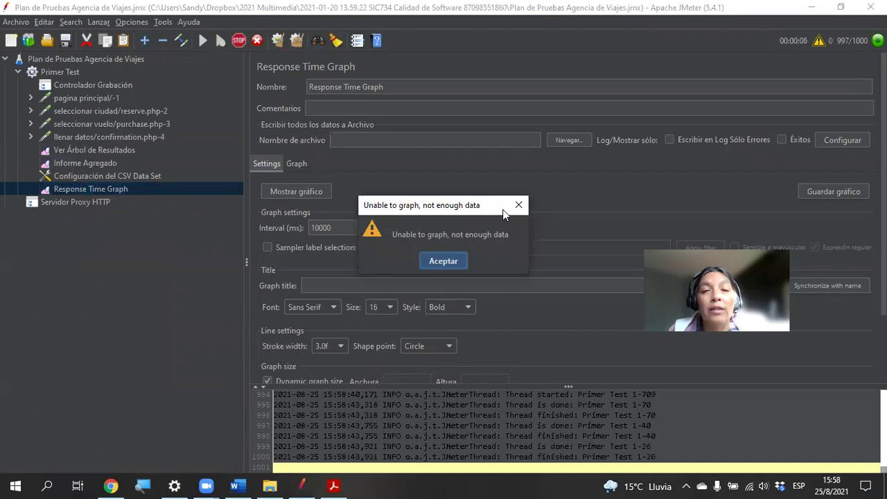
{"action": "left_click", "coordinate": [448, 262]}
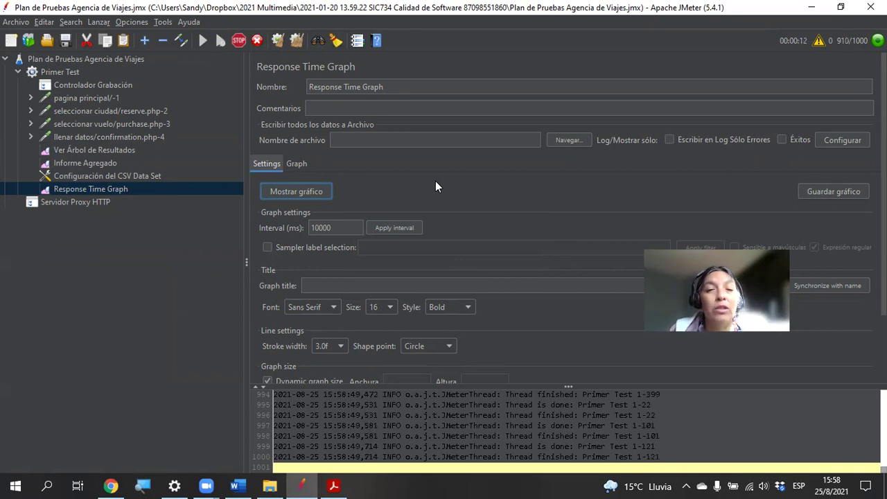
{"action": "left_click", "coordinate": [303, 194]}
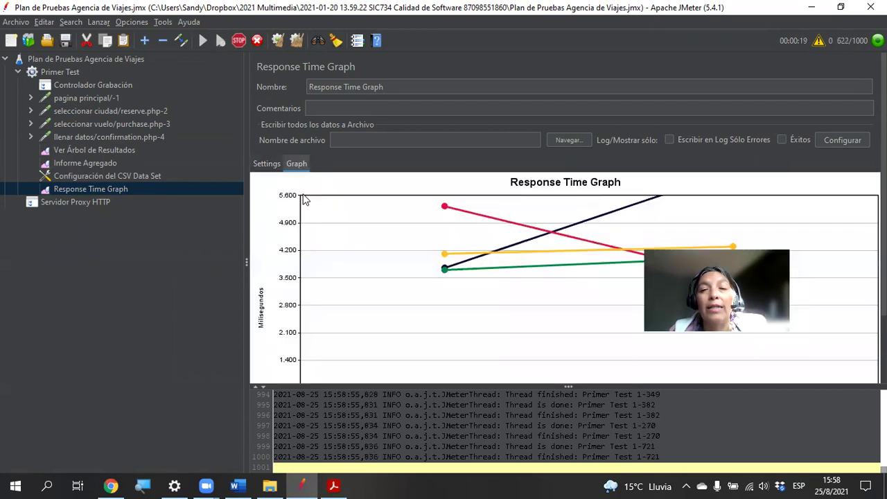